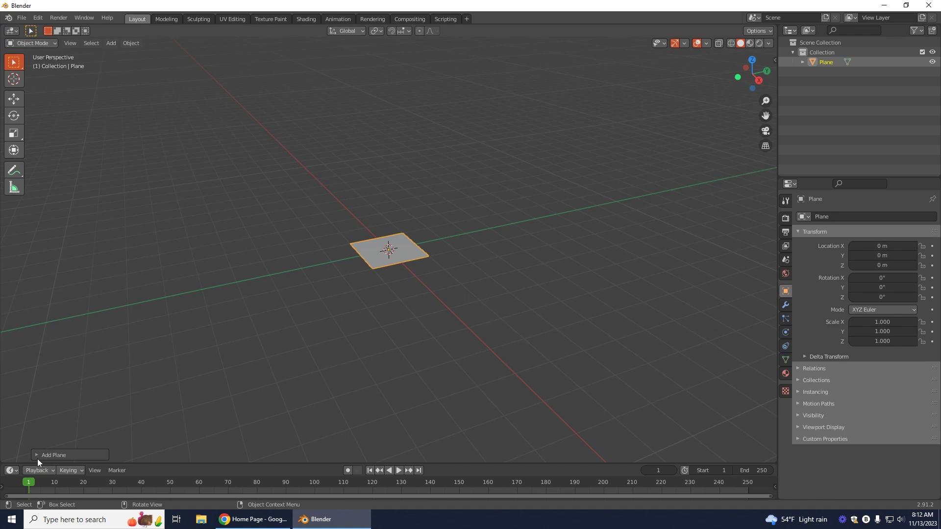
Set the newly added plane's size to 5 m
{"action": "left_click", "coordinate": [13, 101]}
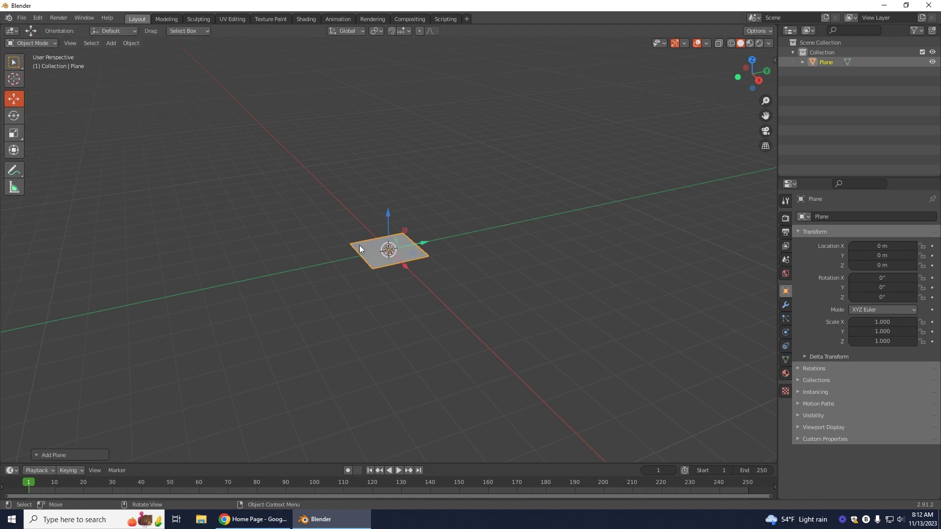
{"action": "left_click", "coordinate": [13, 133]}
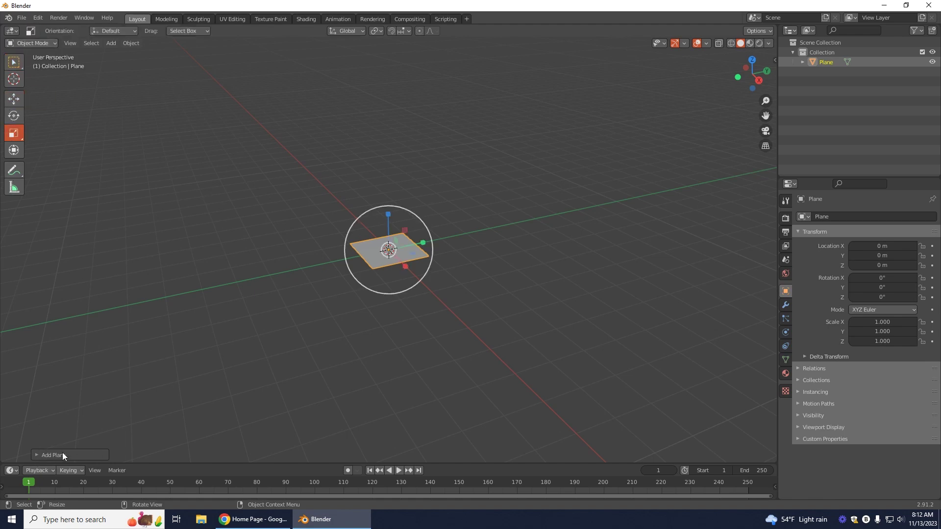
{"action": "left_click", "coordinate": [36, 457]}
{"action": "left_click_drag", "start_coordinate": [129, 369], "coordinate": [269, 369]}
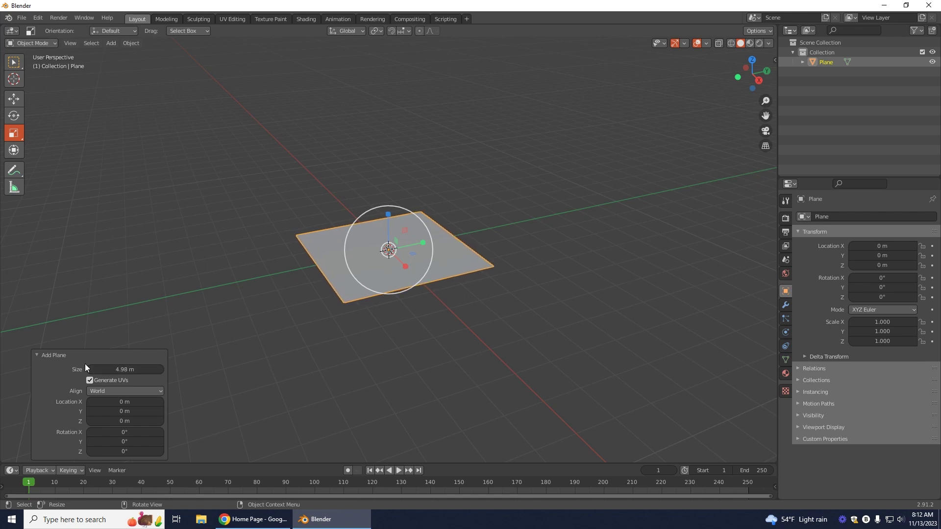
{"action": "left_click", "coordinate": [93, 370]}
{"action": "type", "text": "5"}
{"action": "key", "text": "Return"}
Enter Edit Mode and extrude the plane upward about 0.18 m to make a floor slab
{"action": "left_click", "coordinate": [19, 61]}
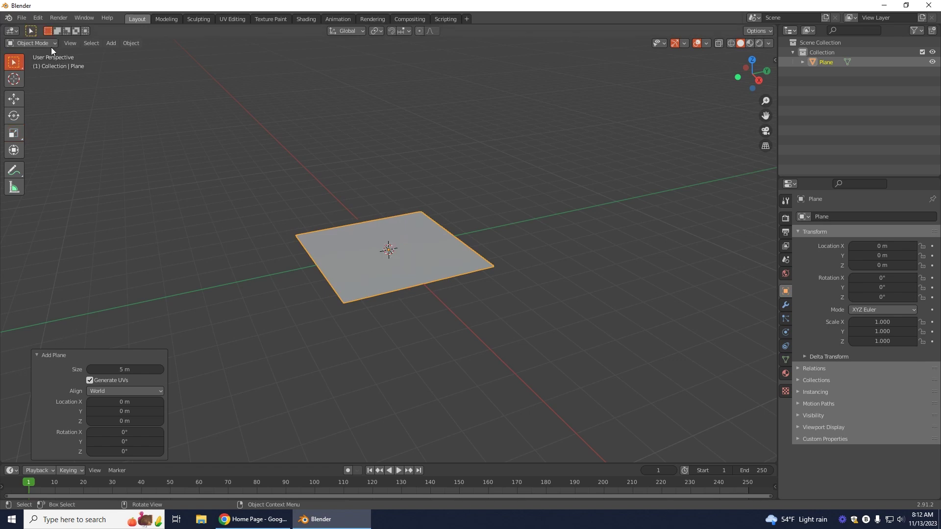
{"action": "left_click", "coordinate": [51, 43]}
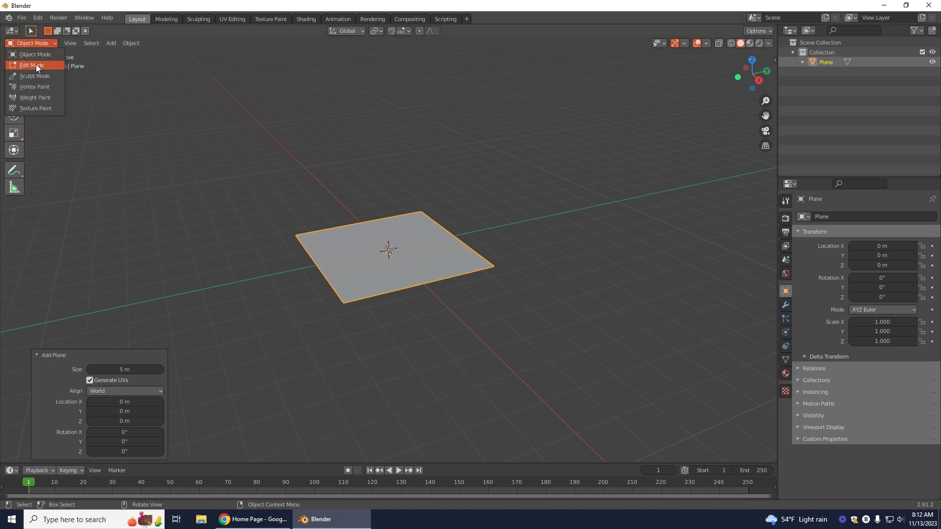
{"action": "left_click", "coordinate": [36, 65]}
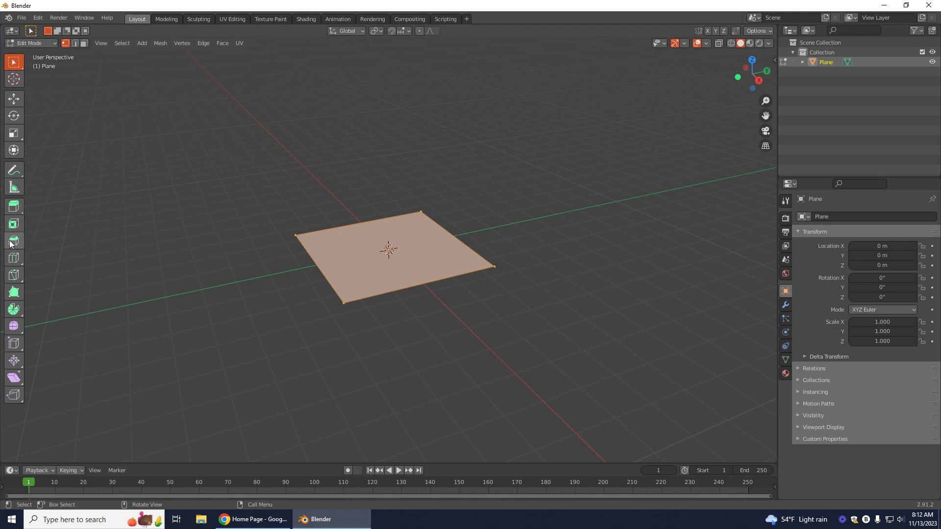
{"action": "left_click", "coordinate": [13, 206]}
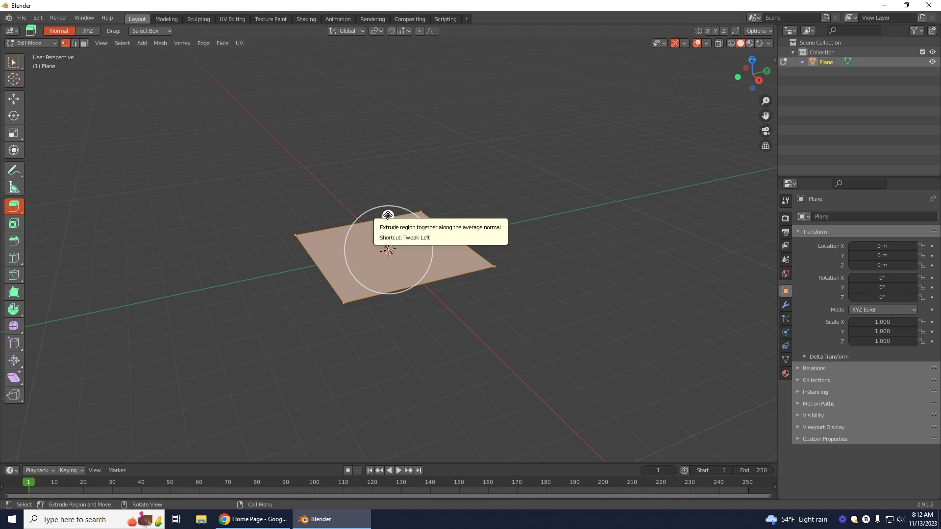
{"action": "left_click_drag", "start_coordinate": [388, 215], "coordinate": [386, 208]}
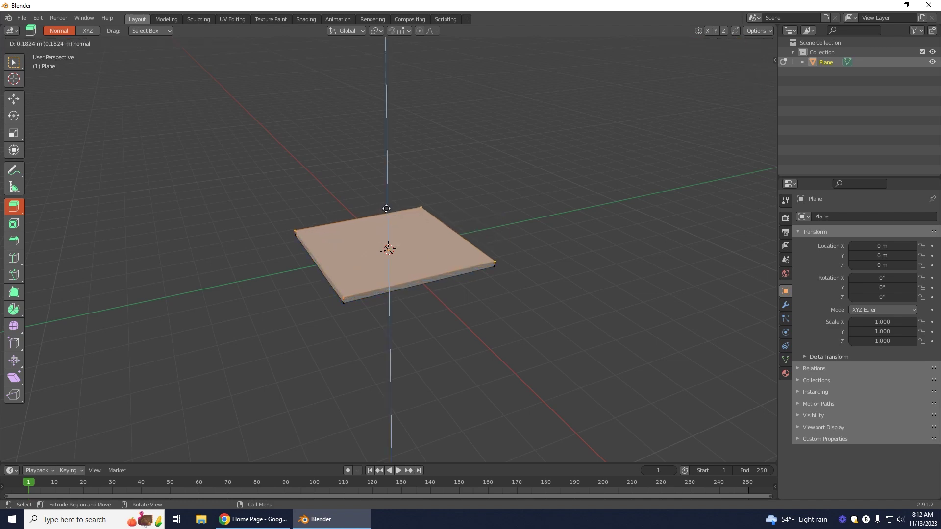
{"action": "left_click_drag", "start_coordinate": [386, 208], "coordinate": [386, 208]}
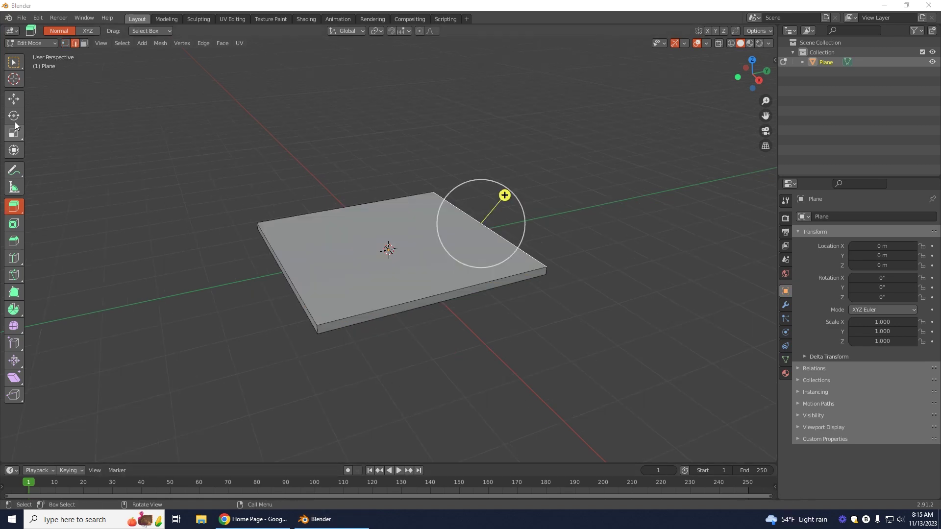
Extrude the slab's top edge on the +Y side straight up along global Z by about 3.82 m to form a wall
{"action": "key", "text": "w"}
{"action": "key", "text": "ctrl+z"}
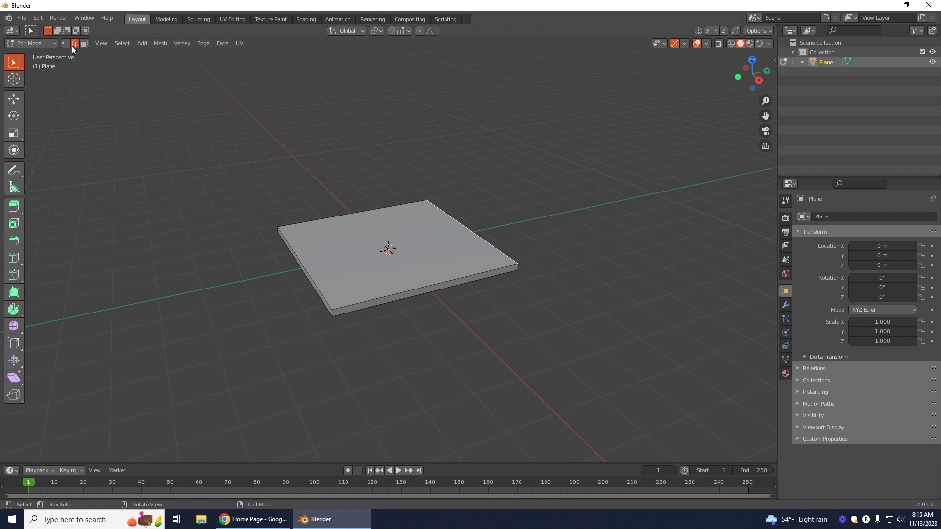
{"action": "scroll", "coordinate": [443, 218], "scroll_direction": "down", "scroll_amount": 1}
{"action": "scroll", "coordinate": [443, 216], "scroll_direction": "up", "scroll_amount": 2}
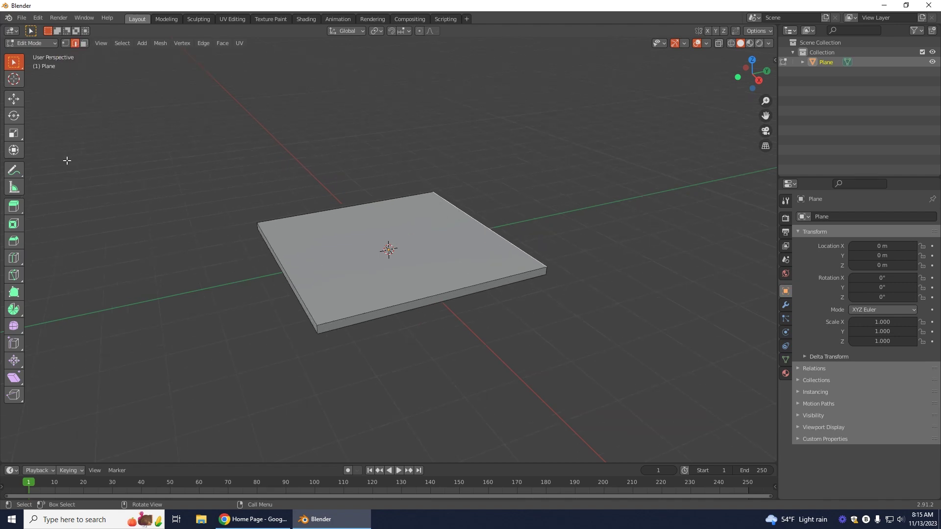
{"action": "left_click", "coordinate": [13, 206]}
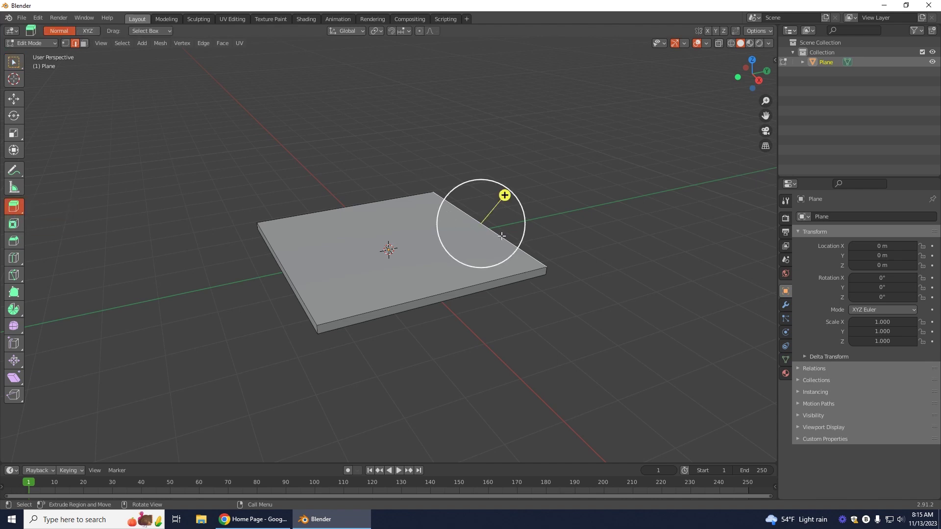
{"action": "left_click_drag", "start_coordinate": [504, 194], "coordinate": [486, 454]}
{"action": "key", "text": "z"}
{"action": "key", "text": "z"}
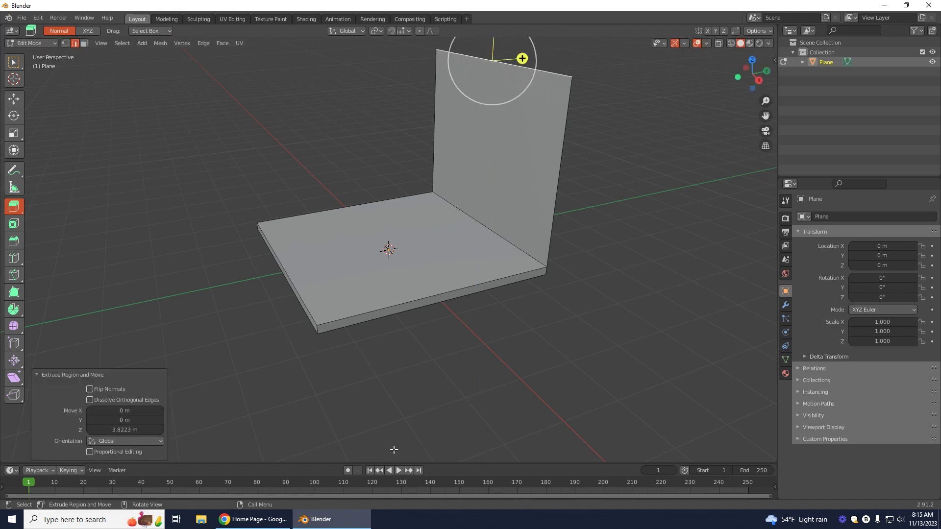
Set the Z distance of the wall extrusion to 5 m
{"action": "left_click", "coordinate": [122, 430]}
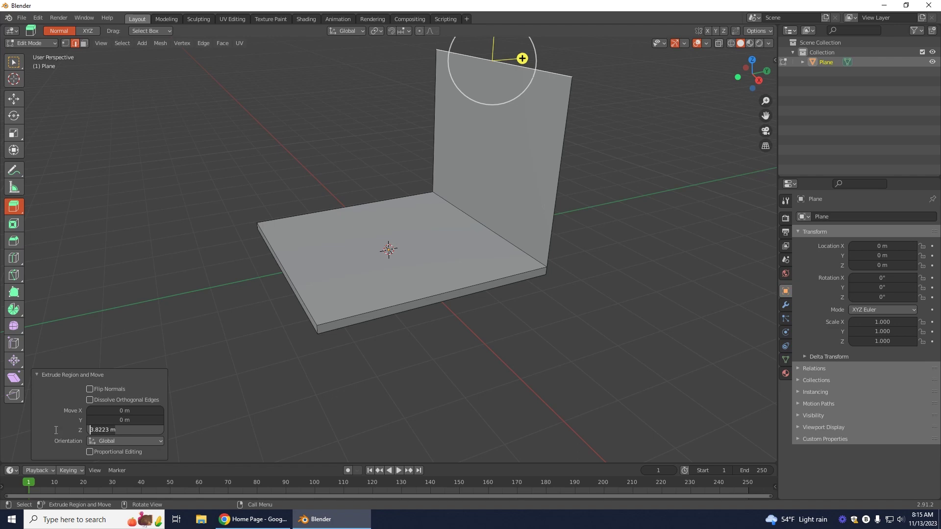
{"action": "left_click", "coordinate": [107, 430]}
{"action": "left_click_drag", "start_coordinate": [109, 430], "coordinate": [49, 428]}
{"action": "type", "text": "5"}
{"action": "key", "text": "Return"}
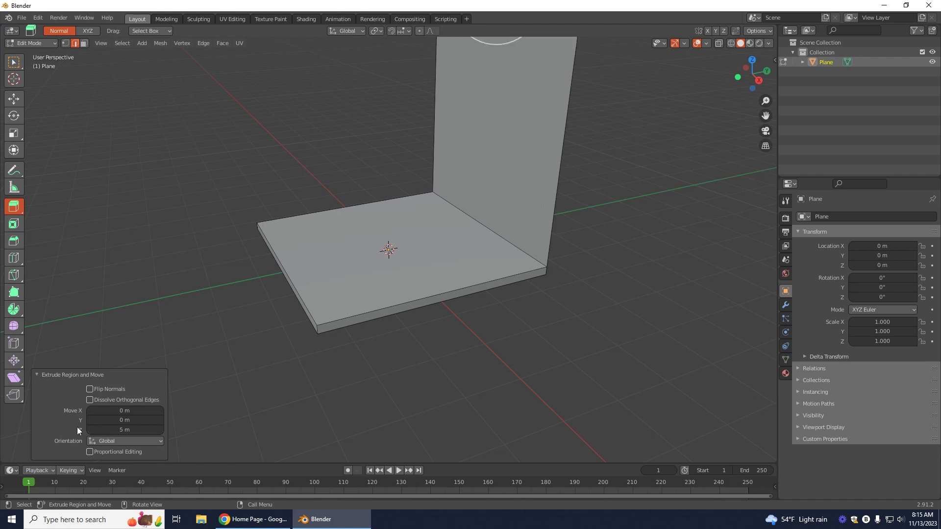
Set the Z distance of the wall extrusion to 4 m
{"action": "left_click", "coordinate": [123, 431]}
{"action": "key", "text": "BackSpace"}
{"action": "key", "text": "BackSpace"}
{"action": "key", "text": "BackSpace"}
{"action": "type", "text": "4"}
{"action": "key", "text": "Return"}
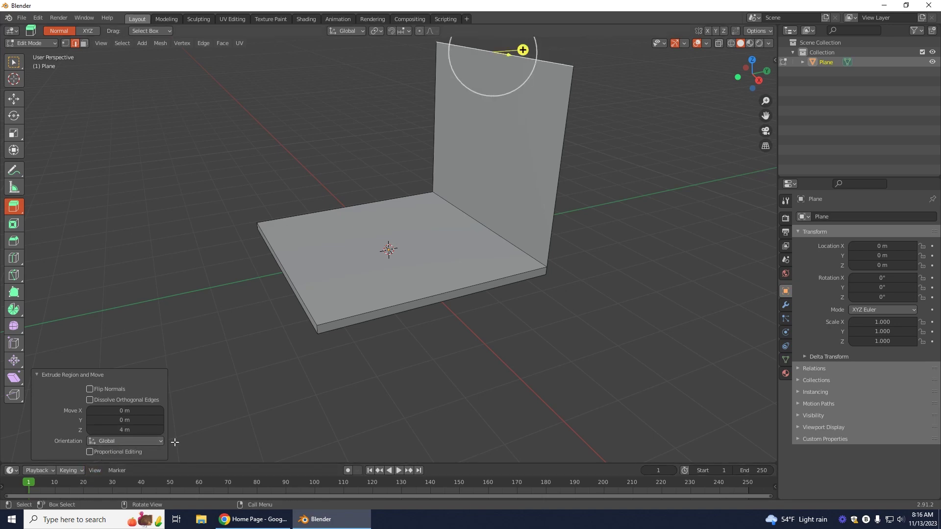
Set the Z distance of the wall extrusion to 3.5 m
{"action": "left_click", "coordinate": [132, 431]}
{"action": "key", "text": "BackSpace"}
{"action": "key", "text": "BackSpace"}
{"action": "key", "text": "BackSpace"}
{"action": "type", "text": "3.5"}
{"action": "key", "text": "Return"}
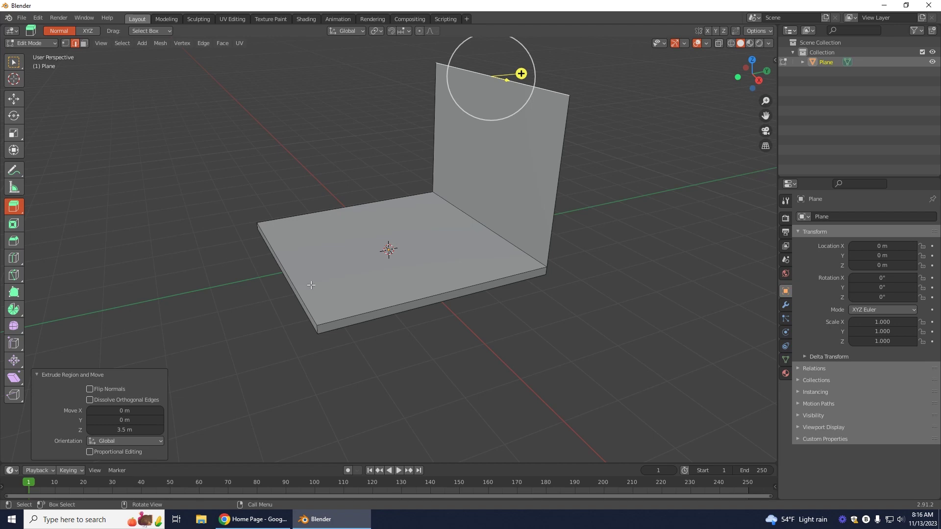
Extrude the slab's top edge on the -X side straight up along global Z by 3.5 m to form the second wall
{"action": "left_click", "coordinate": [349, 206]}
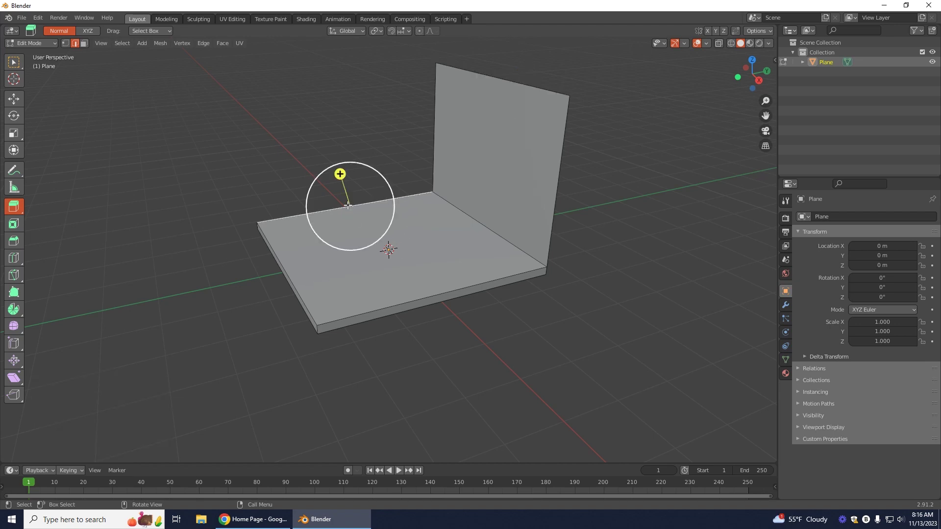
{"action": "left_click_drag", "start_coordinate": [338, 172], "coordinate": [362, 459]}
{"action": "key", "text": "z"}
{"action": "left_click", "coordinate": [122, 430]}
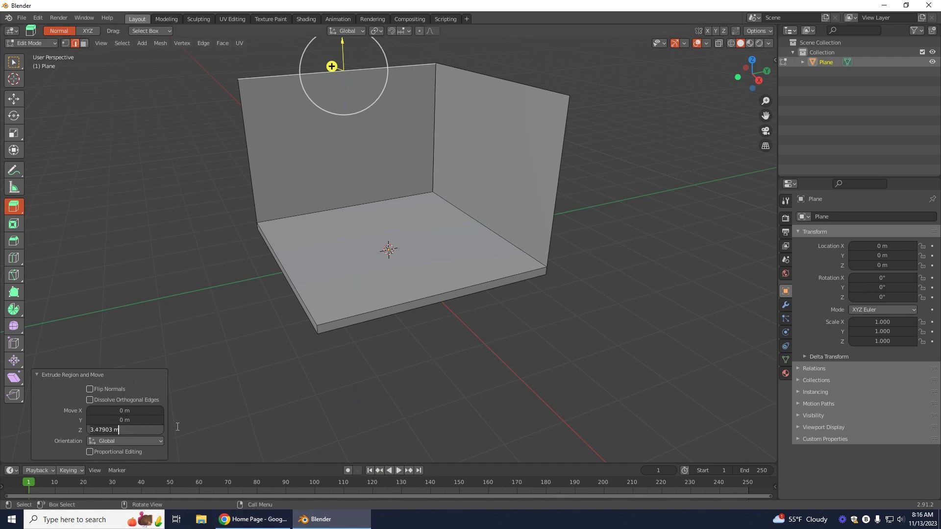
{"action": "key", "text": "ctrl+a"}
{"action": "type", "text": "3.5"}
{"action": "key", "text": "Return"}
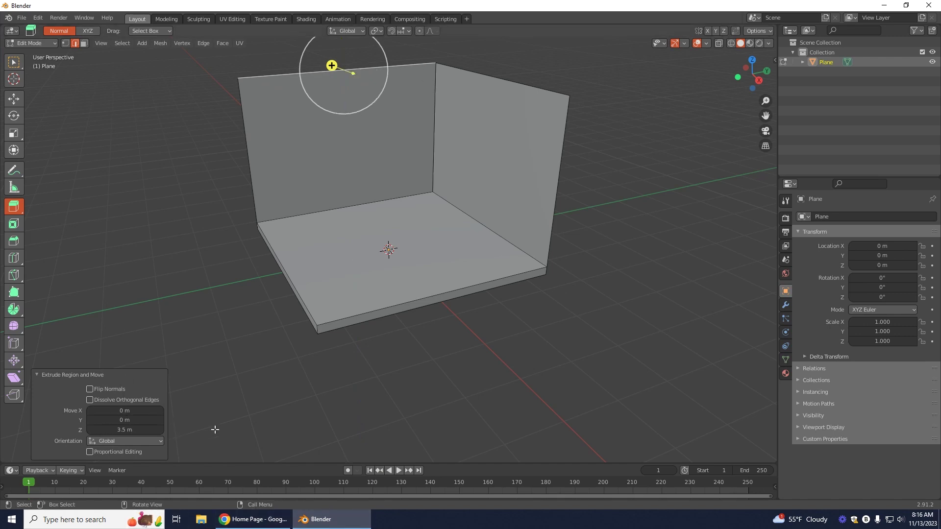
In face selection mode, select the +Y wall face and extrude it inward along its normal by about 0.17 m
{"action": "key", "text": "3"}
{"action": "middle_click_drag", "start_coordinate": [269, 398], "coordinate": [199, 73]}
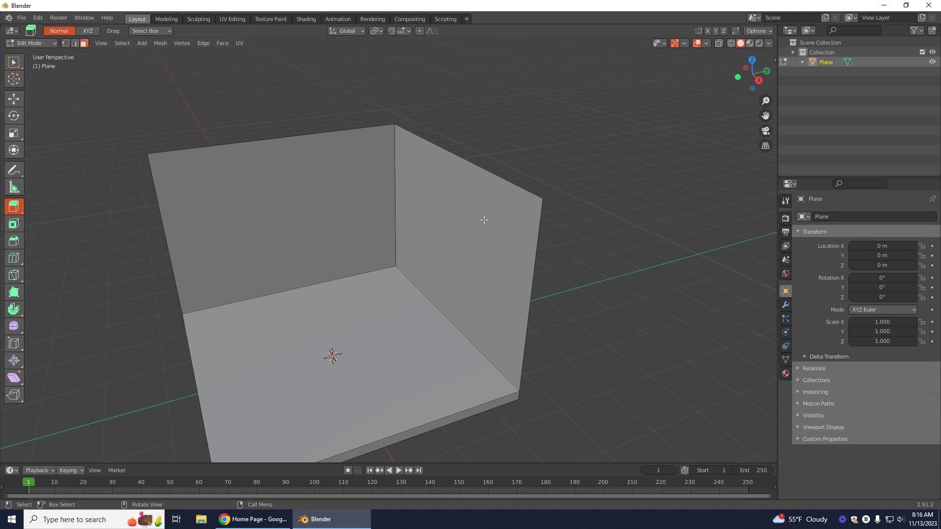
{"action": "left_click", "coordinate": [484, 220]}
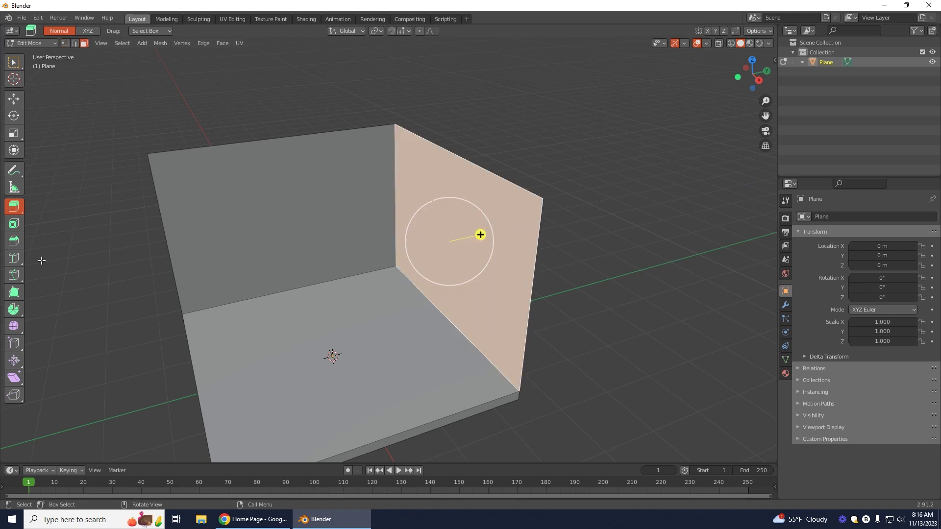
{"action": "left_click", "coordinate": [14, 62]}
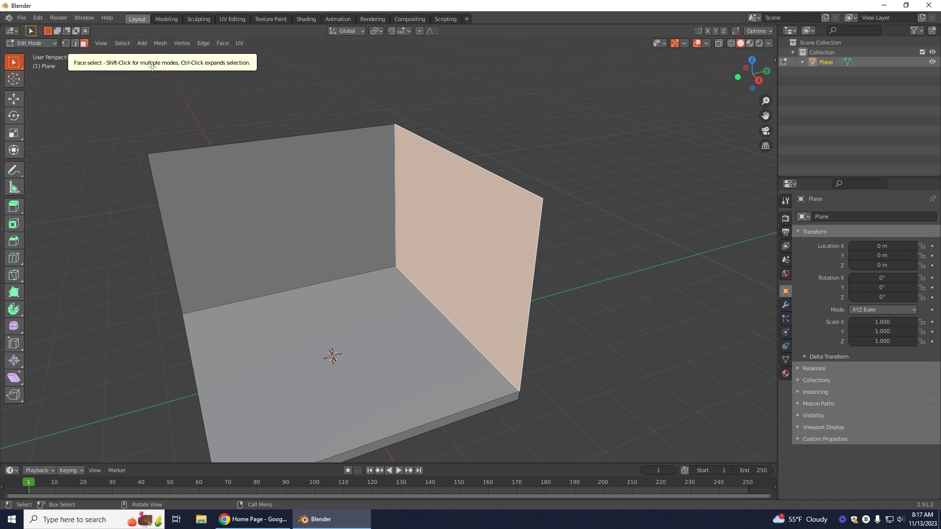
{"action": "left_click", "coordinate": [14, 206]}
{"action": "left_click_drag", "start_coordinate": [481, 235], "coordinate": [470, 237]}
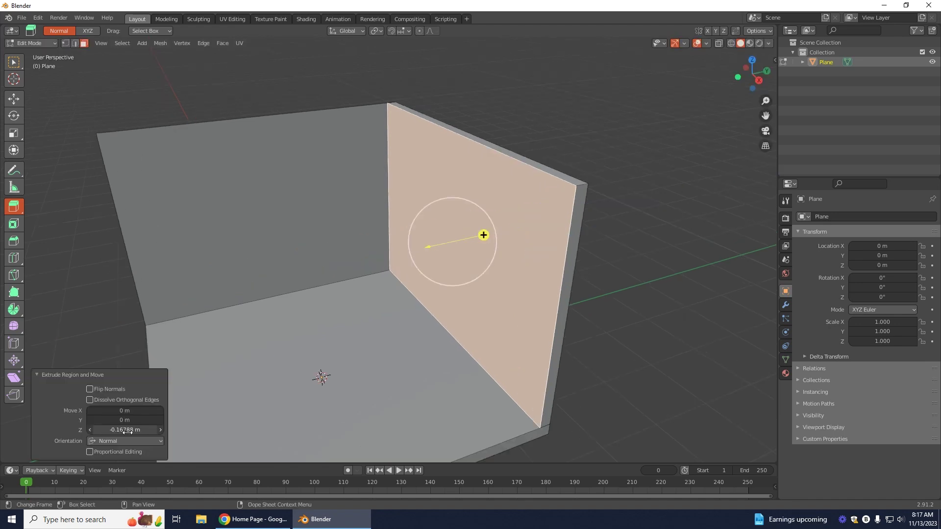
Set the Z distance of the +Y wall's thickness extrusion to -0.16 m
{"action": "left_click", "coordinate": [127, 430]}
{"action": "key", "text": "Home"}
{"action": "key", "text": "ctrl+a"}
{"action": "key", "text": "BackSpace"}
{"action": "type", "text": "-0.167881 m"}
{"action": "key", "text": "BackSpace"}
{"action": "key", "text": "BackSpace"}
{"action": "key", "text": "BackSpace"}
{"action": "key", "text": "BackSpace"}
{"action": "key", "text": "BackSpace"}
{"action": "type", "text": "6"}
{"action": "key", "text": "Return"}
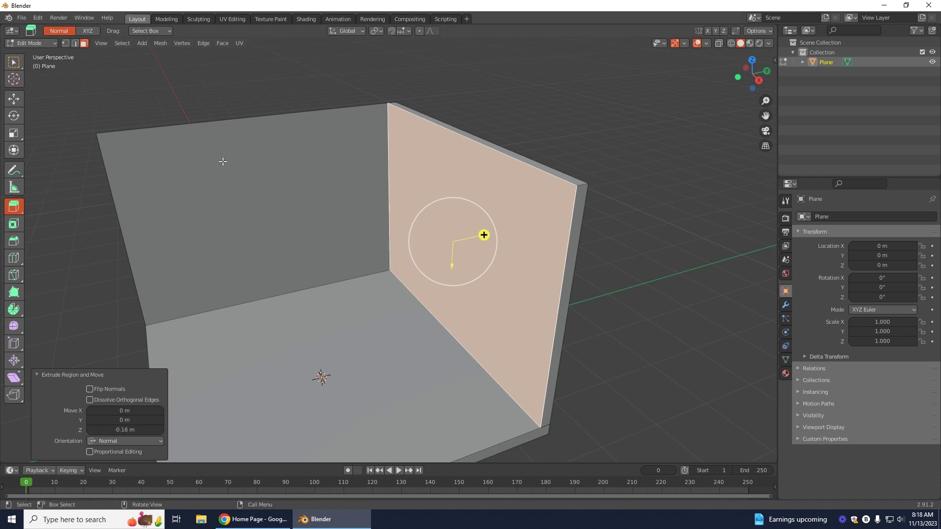
Extrude the -X wall face inward along its normal with a Z distance of -0.16 m
{"action": "left_click", "coordinate": [272, 197]}
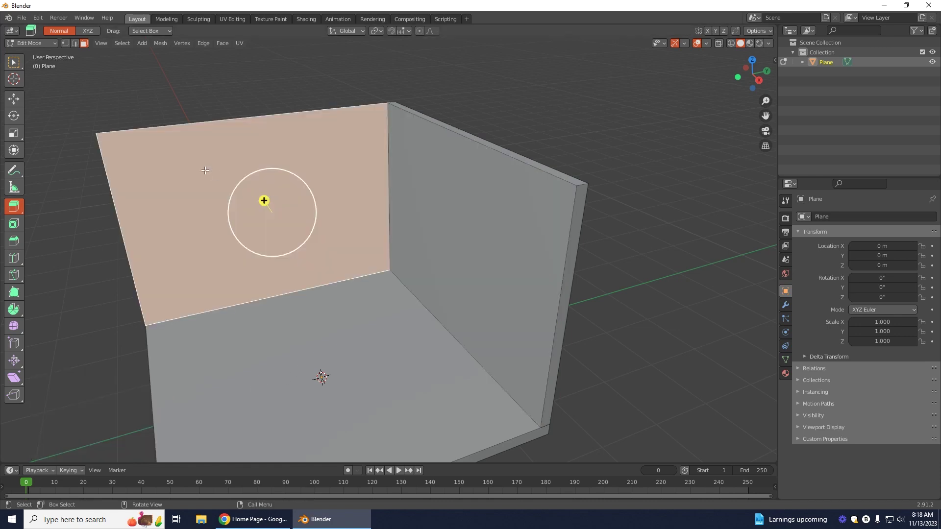
{"action": "left_click_drag", "start_coordinate": [263, 199], "coordinate": [267, 205]}
{"action": "left_click", "coordinate": [127, 430]}
{"action": "left_click", "coordinate": [118, 429]}
{"action": "left_click", "coordinate": [100, 430]}
{"action": "key", "text": "Delete"}
{"action": "key", "text": "Delete"}
{"action": "key", "text": "Delete"}
{"action": "key", "text": "Delete"}
{"action": "key", "text": "Delete"}
{"action": "key", "text": "Delete"}
{"action": "type", "text": "16"}
{"action": "key", "text": "Return"}
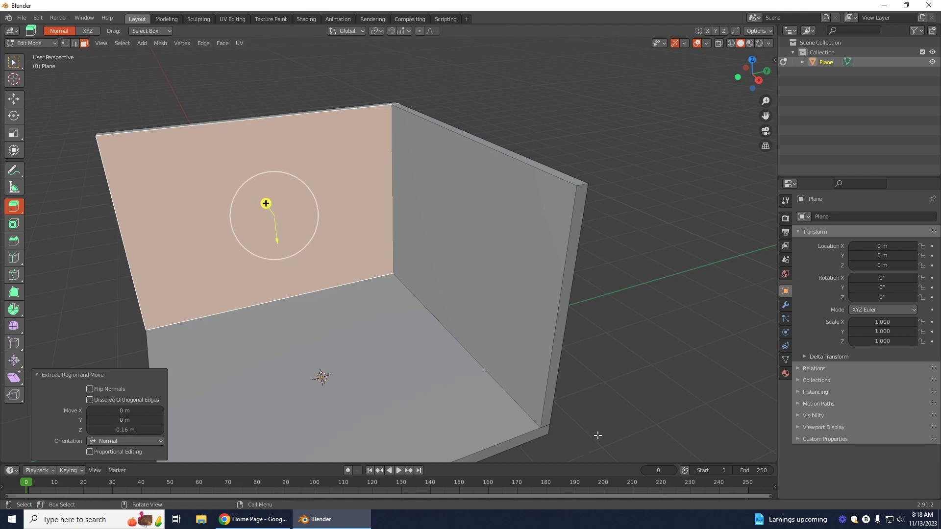
Return to Object Mode and add a cube mesh to the room
{"action": "scroll", "coordinate": [559, 375], "scroll_direction": "down", "scroll_amount": 1}
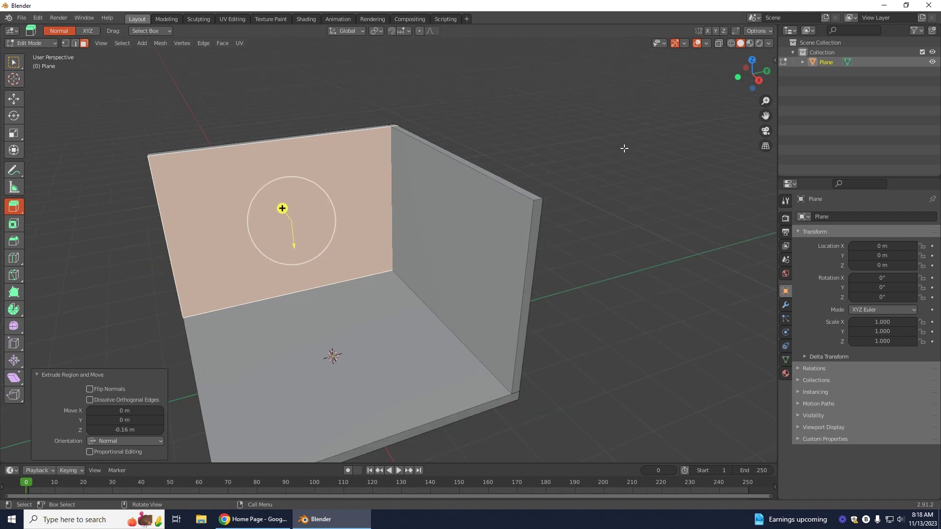
{"action": "middle_click_drag", "start_coordinate": [564, 179], "coordinate": [570, 151]}
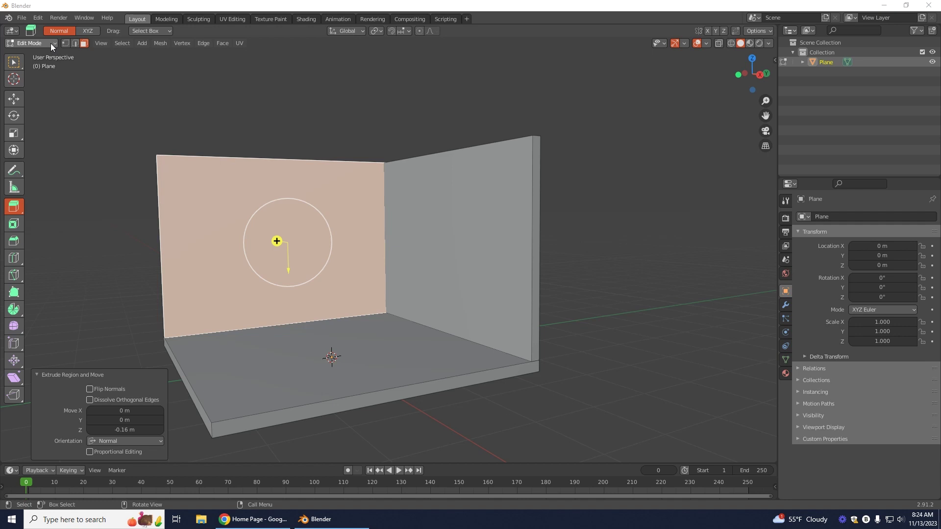
{"action": "left_click", "coordinate": [53, 42]}
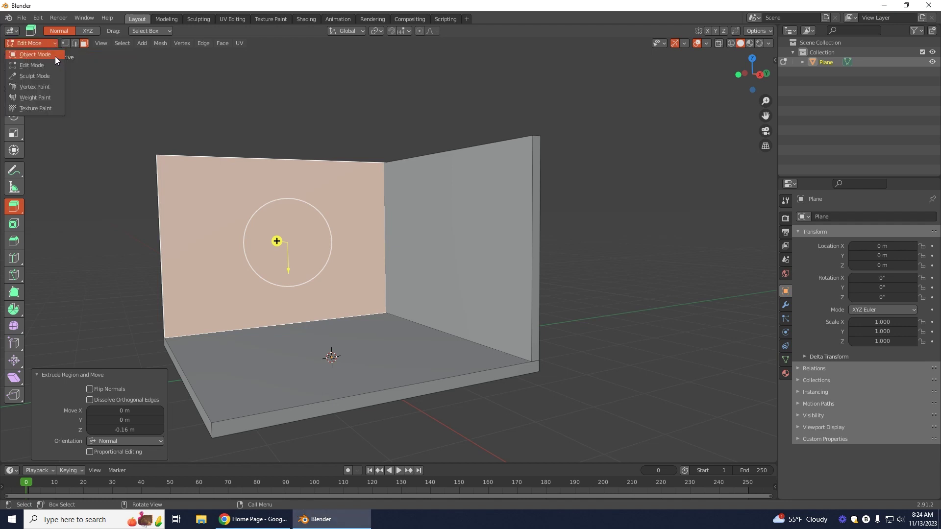
{"action": "left_click", "coordinate": [55, 57]}
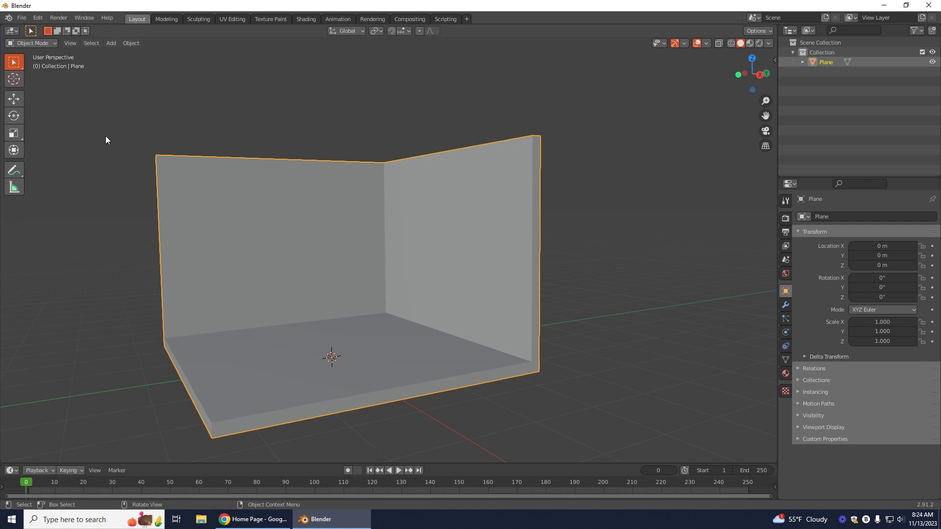
{"action": "left_click", "coordinate": [111, 44]}
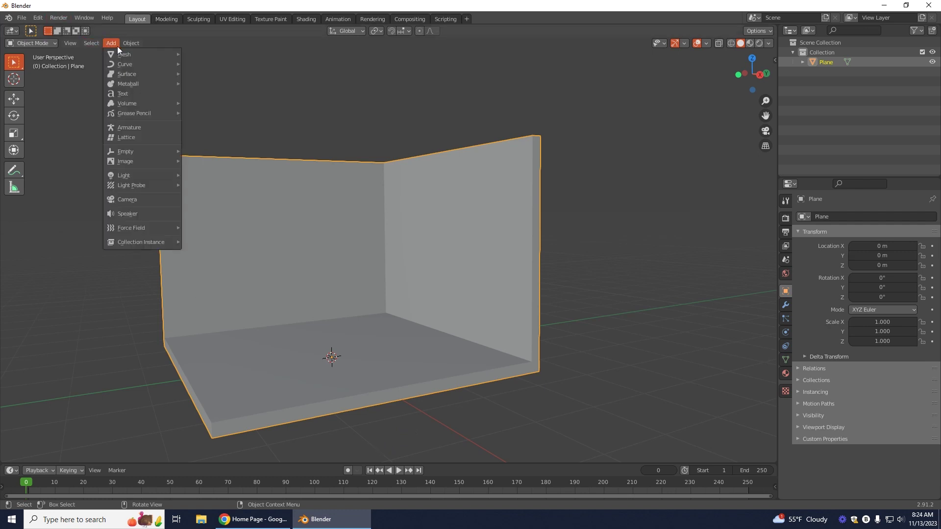
{"action": "mouse_move", "coordinate": [126, 55]}
{"action": "left_click", "coordinate": [211, 64]}
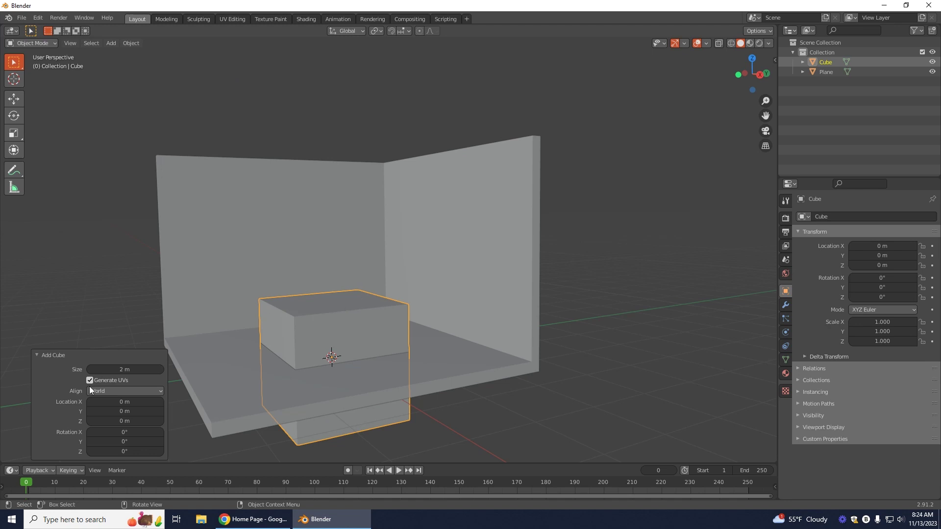
Flatten the cube to a Z scale of about 0.297 and raise it about 0.73 m along Z
{"action": "left_click", "coordinate": [14, 135]}
{"action": "left_click_drag", "start_coordinate": [330, 321], "coordinate": [334, 348]}
{"action": "left_click", "coordinate": [13, 98]}
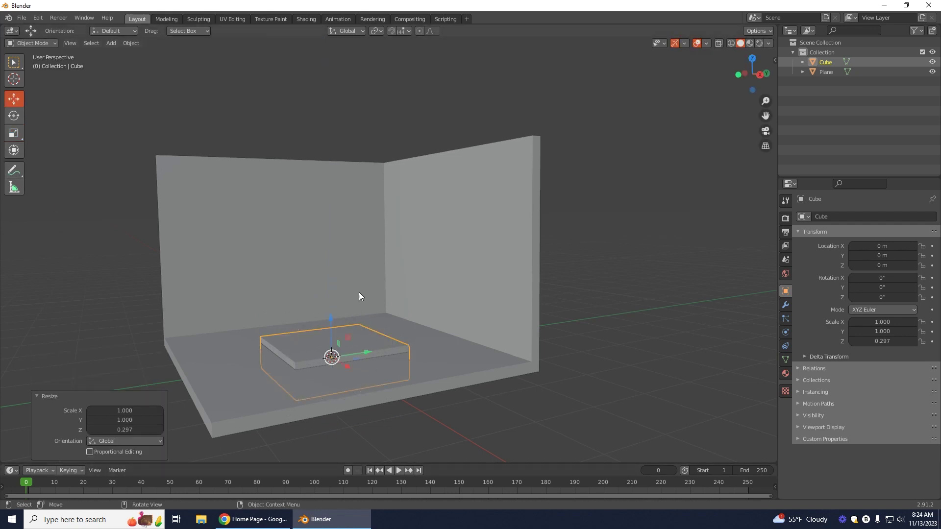
{"action": "left_click_drag", "start_coordinate": [329, 319], "coordinate": [315, 273]}
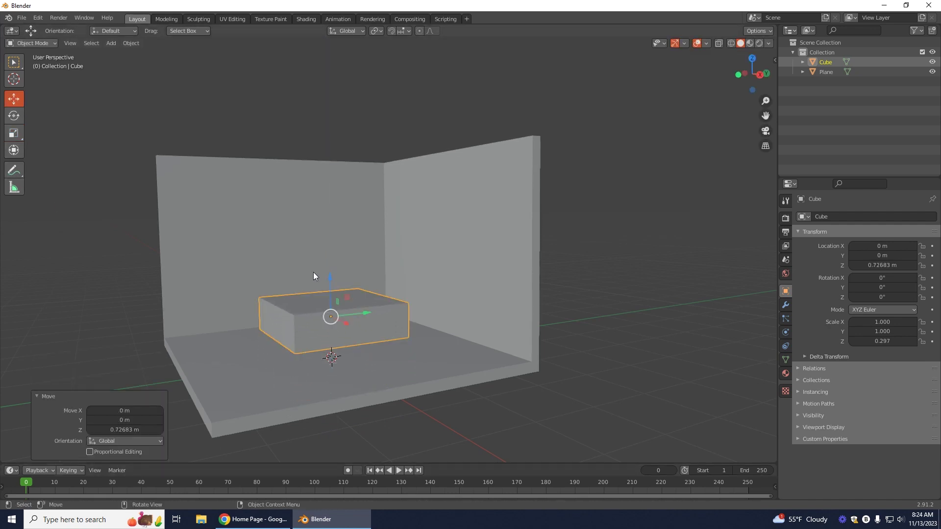
Scale the cube into a thin, narrow plank with an X scale of about 0.295 and a Z scale of about 0.025
{"action": "left_click", "coordinate": [15, 133]}
{"action": "left_click_drag", "start_coordinate": [331, 280], "coordinate": [335, 313]}
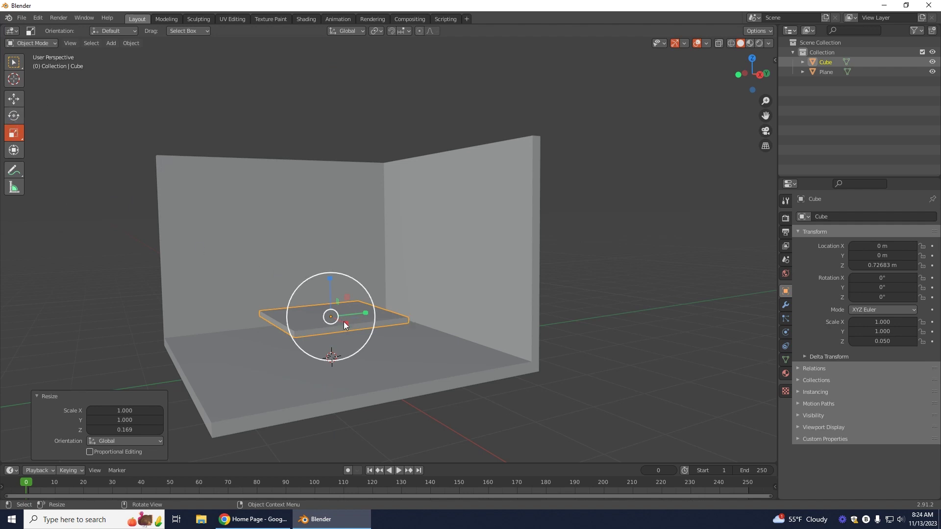
{"action": "mouse_move", "coordinate": [345, 323]}
{"action": "left_mouse_down"}
{"action": "mouse_move", "coordinate": [334, 306]}
{"action": "mouse_move", "coordinate": [337, 316]}
{"action": "left_mouse_up"}
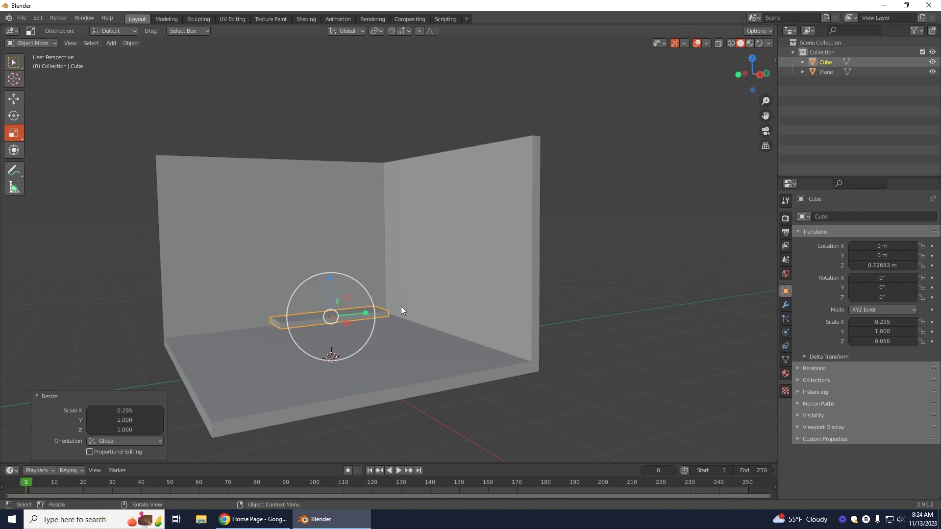
{"action": "middle_click_drag", "start_coordinate": [556, 389], "coordinate": [480, 364]}
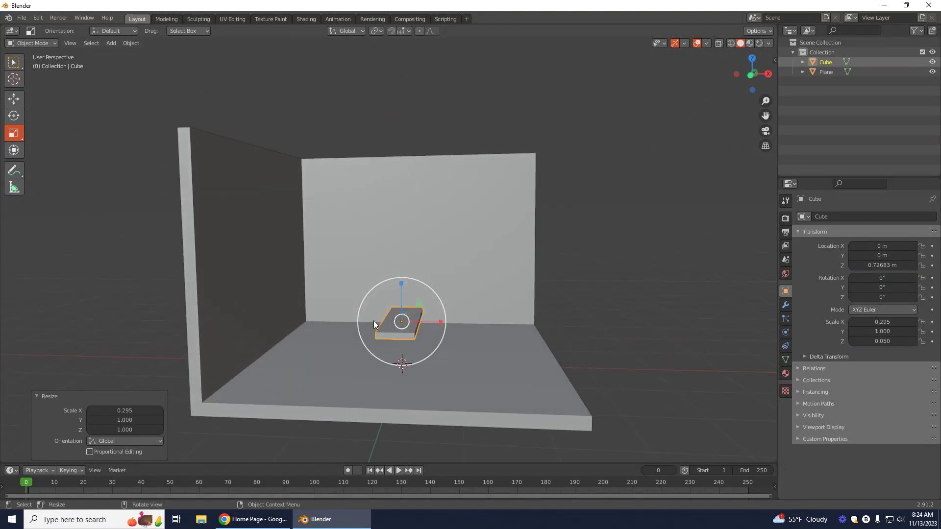
{"action": "left_click_drag", "start_coordinate": [402, 284], "coordinate": [402, 298]}
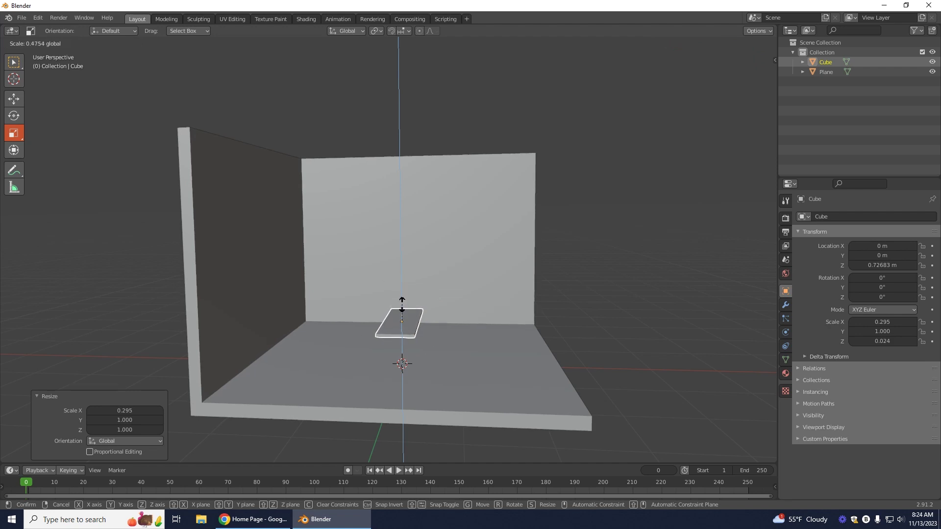
{"action": "left_click_drag", "start_coordinate": [402, 303], "coordinate": [404, 305]}
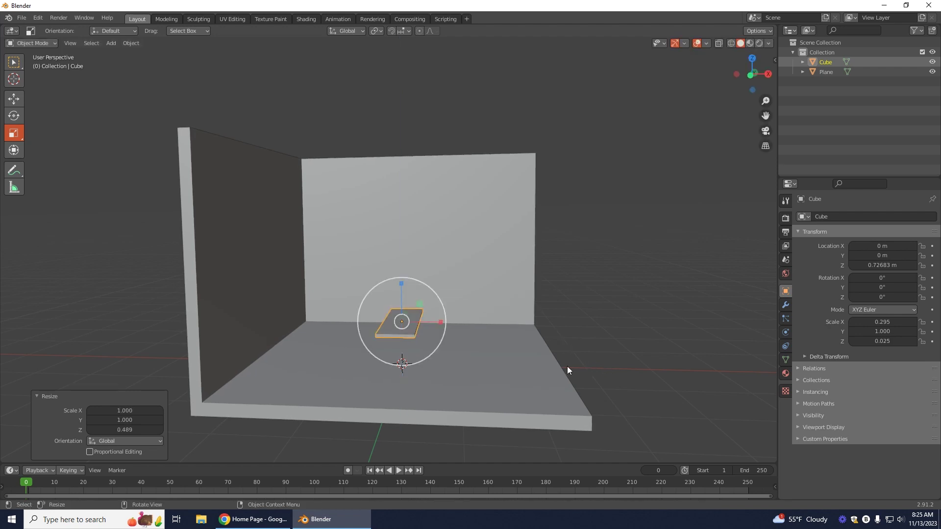
Shorten the plank to a Y scale of about 0.764
{"action": "scroll", "coordinate": [428, 340], "scroll_direction": "down", "scroll_amount": 5}
{"action": "scroll", "coordinate": [427, 340], "scroll_direction": "up", "scroll_amount": 8}
{"action": "middle_click_drag", "start_coordinate": [611, 390], "coordinate": [575, 391]}
{"action": "middle_click_drag", "start_coordinate": [649, 430], "coordinate": [615, 447]}
{"action": "middle_click_drag", "start_coordinate": [620, 406], "coordinate": [762, 433]}
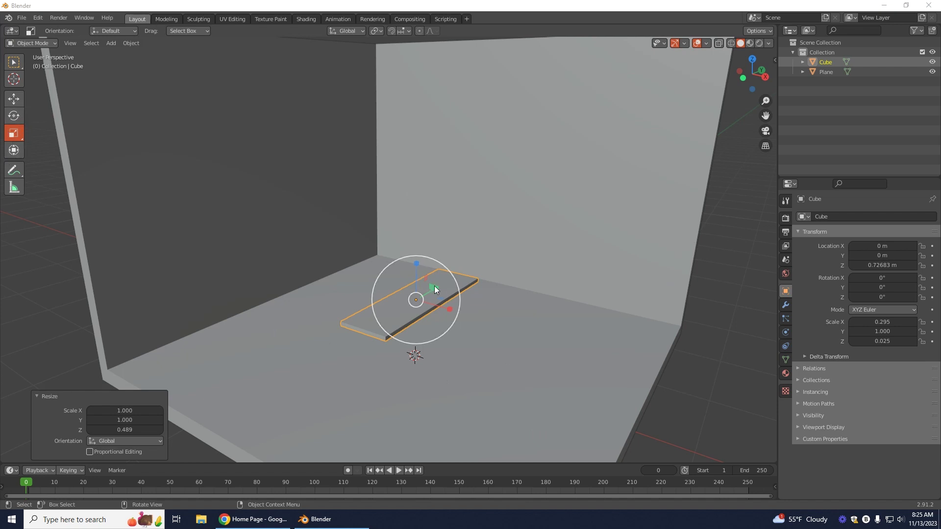
{"action": "left_click_drag", "start_coordinate": [434, 288], "coordinate": [528, 309]}
{"action": "left_click", "coordinate": [14, 99]}
{"action": "left_click", "coordinate": [14, 150]}
{"action": "left_click", "coordinate": [14, 133]}
{"action": "middle_click_drag", "start_coordinate": [528, 309], "coordinate": [294, 245]}
Lower the plank onto the floor at Z about 0.188 m and move it toward the +Y wall to Y about 1.575 m
{"action": "left_click", "coordinate": [12, 100]}
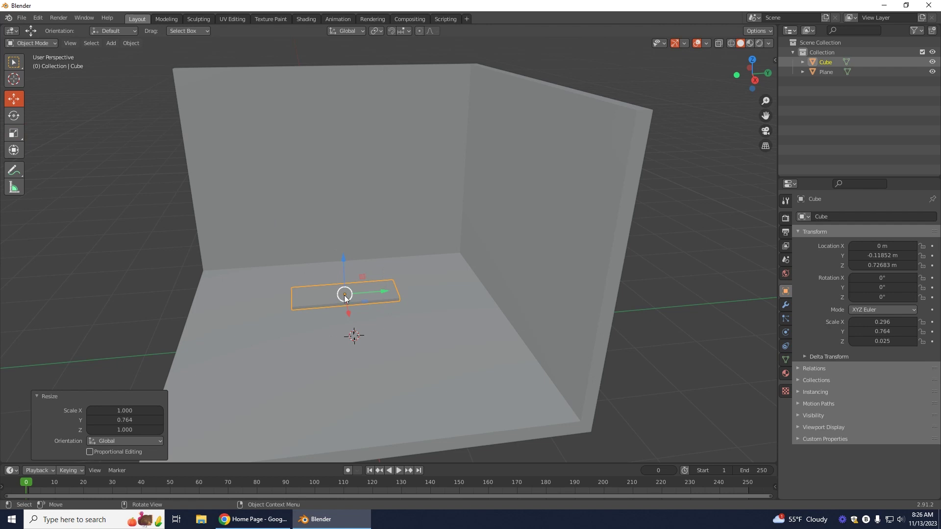
{"action": "left_click_drag", "start_coordinate": [387, 296], "coordinate": [422, 301]}
{"action": "middle_click_drag", "start_coordinate": [422, 300], "coordinate": [430, 267]}
{"action": "left_click_drag", "start_coordinate": [430, 267], "coordinate": [528, 294]}
{"action": "middle_click_drag", "start_coordinate": [527, 294], "coordinate": [588, 353]}
{"action": "key", "text": "g"}
{"action": "key", "text": "z"}
{"action": "left_click", "coordinate": [654, 407]}
{"action": "key", "text": "g"}
{"action": "key", "text": "y"}
{"action": "middle_click_drag", "start_coordinate": [654, 407], "coordinate": [175, 248]}
{"action": "left_click", "coordinate": [564, 368]}
Move the plank along X into the room corner, to an X location of about -2.044 m
{"action": "key", "text": "g"}
{"action": "key", "text": "x"}
{"action": "left_click", "coordinate": [67, 120]}
{"action": "right_click", "coordinate": [293, 319]}
{"action": "key", "text": "g"}
{"action": "key", "text": "x"}
{"action": "left_click", "coordinate": [269, 333]}
Narrow the plank to an X scale of about 0.179
{"action": "key", "text": "shift+space"}
{"action": "key", "text": "s"}
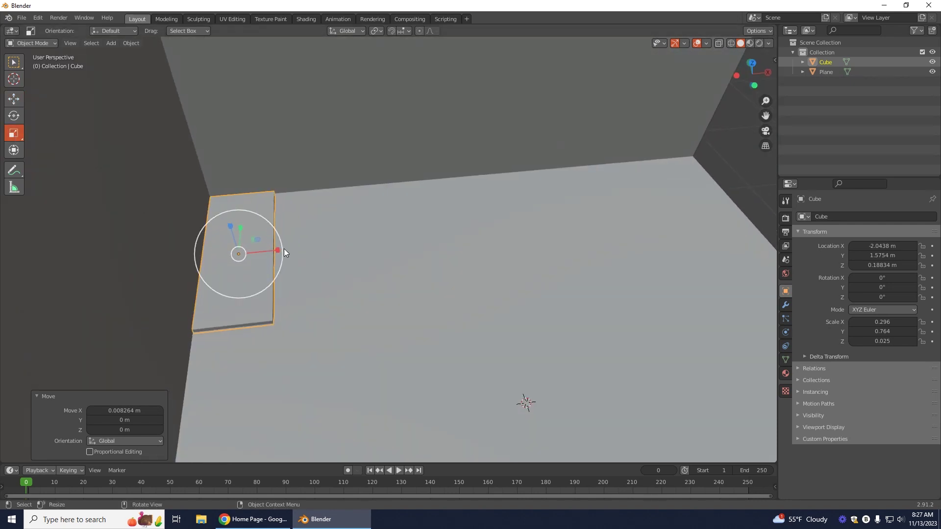
{"action": "left_click_drag", "start_coordinate": [277, 250], "coordinate": [260, 250]}
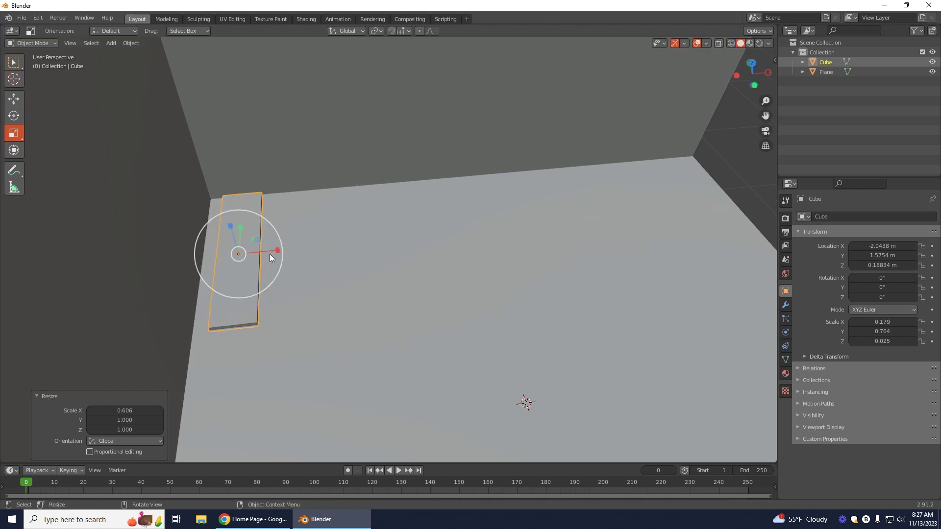
Move the narrowed plank along X to about -2.157 m so its long side meets the -X wall
{"action": "left_click", "coordinate": [14, 99]}
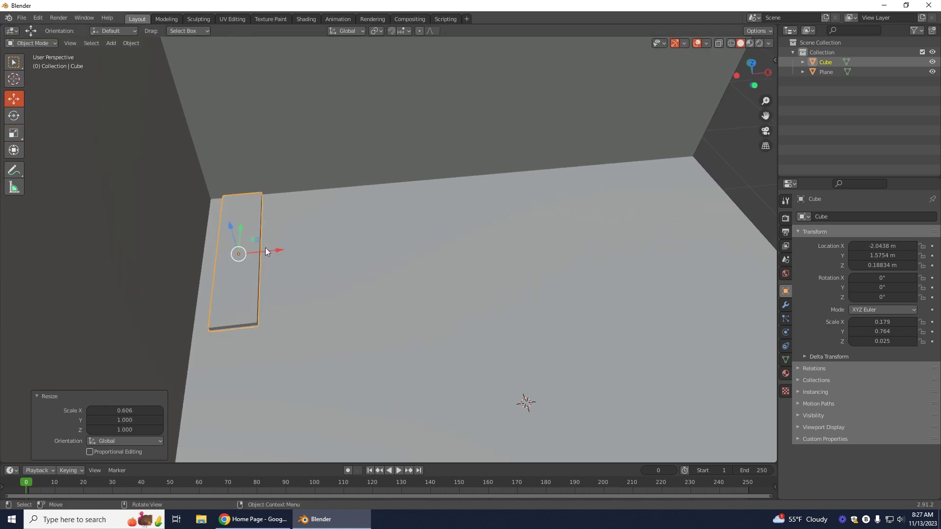
{"action": "left_click_drag", "start_coordinate": [281, 253], "coordinate": [265, 249]}
{"action": "middle_click_drag", "start_coordinate": [200, 443], "coordinate": [232, 335]}
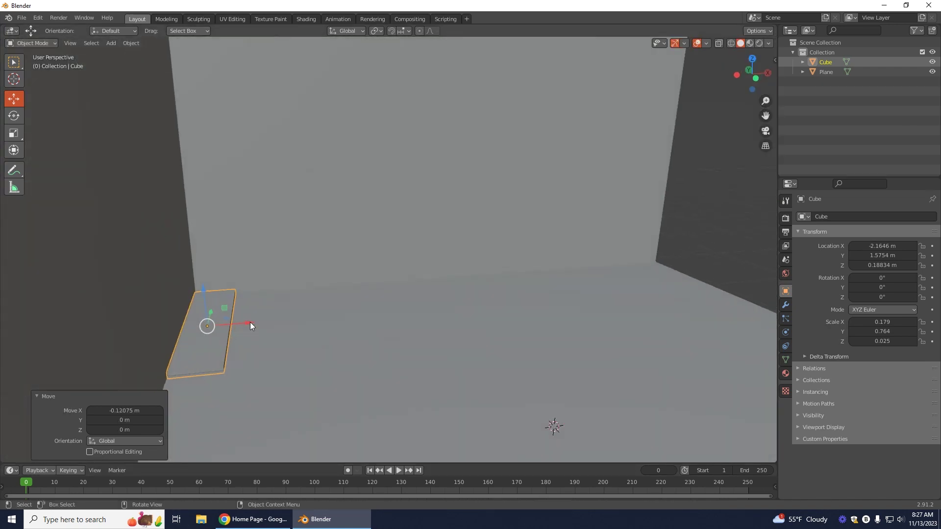
{"action": "left_click_drag", "start_coordinate": [250, 322], "coordinate": [251, 322]}
{"action": "middle_click_drag", "start_coordinate": [222, 419], "coordinate": [244, 442]}
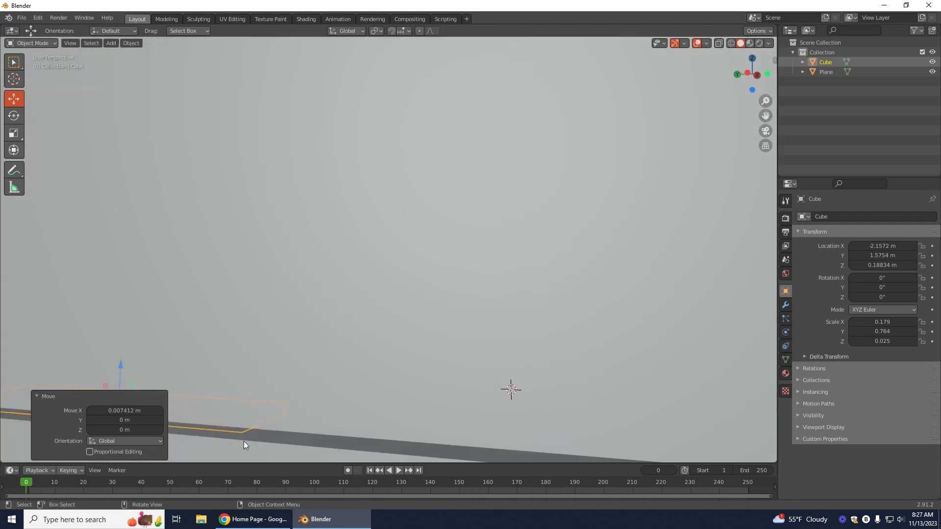
{"action": "left_click", "coordinate": [238, 451]}
{"action": "middle_click_drag", "start_coordinate": [59, 439], "coordinate": [347, 412]}
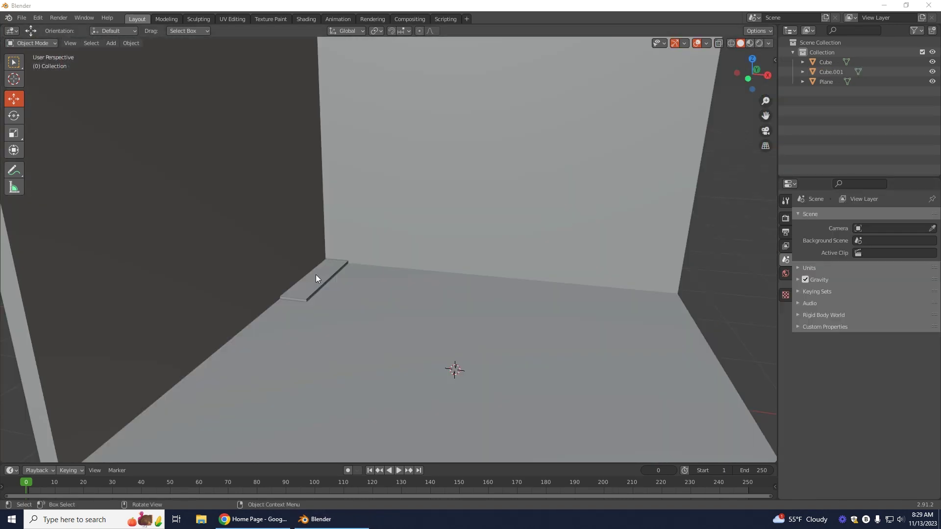
Add an Array modifier with a count of 3 to the duplicated plank in the room corner
{"action": "left_click", "coordinate": [321, 285]}
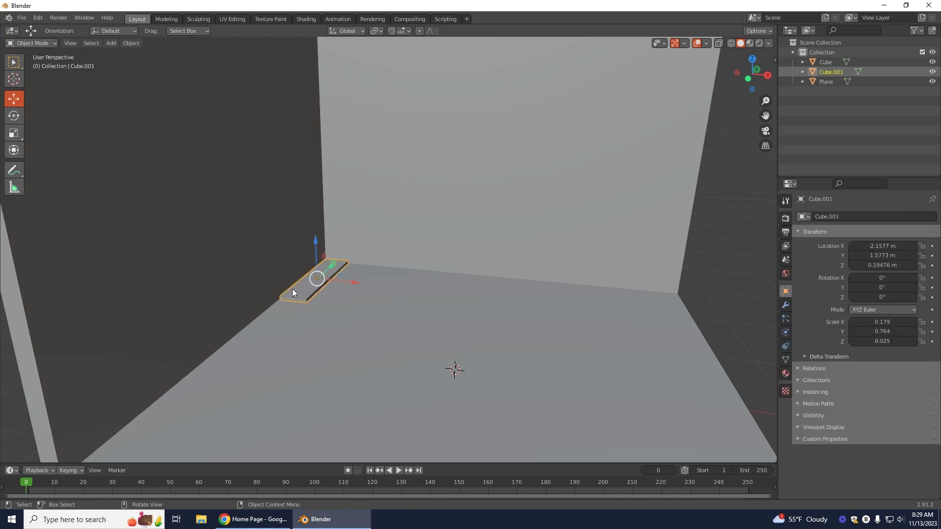
{"action": "left_click", "coordinate": [17, 68]}
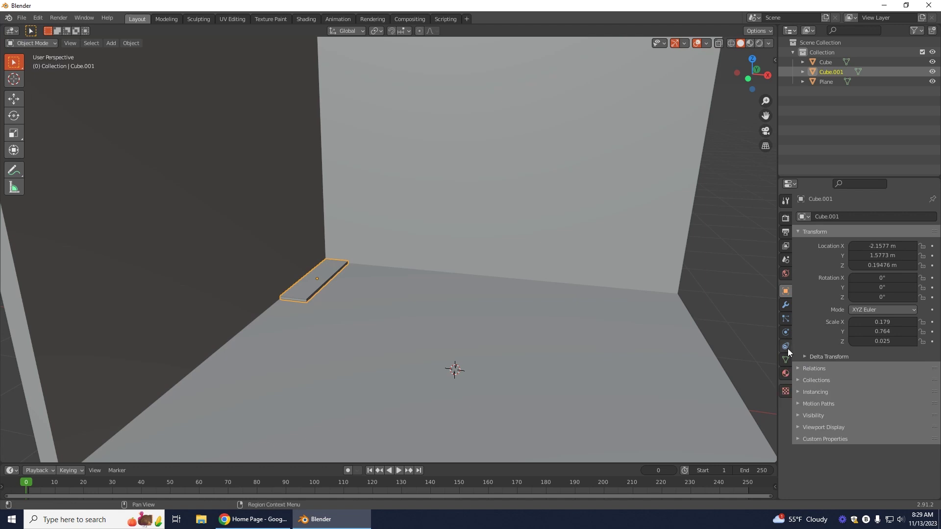
{"action": "left_click", "coordinate": [787, 305]}
{"action": "left_click", "coordinate": [845, 220]}
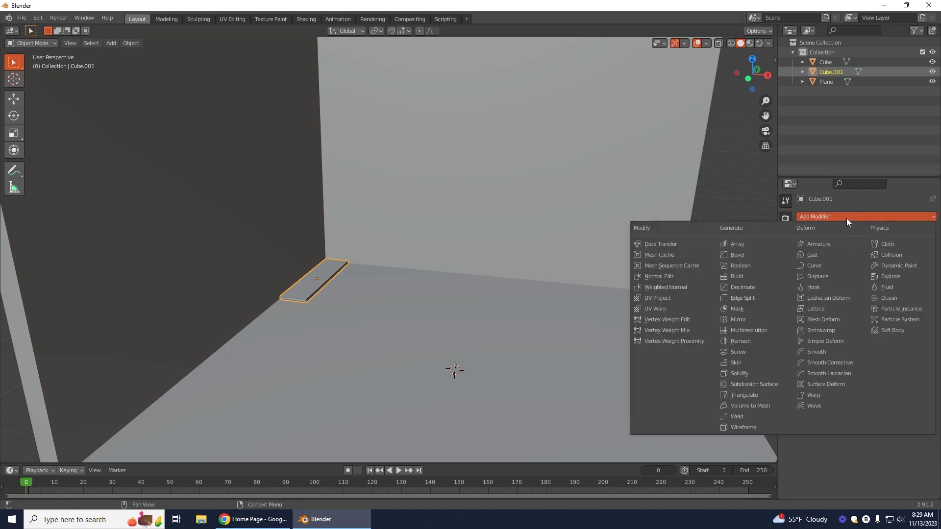
{"action": "left_click", "coordinate": [738, 243]}
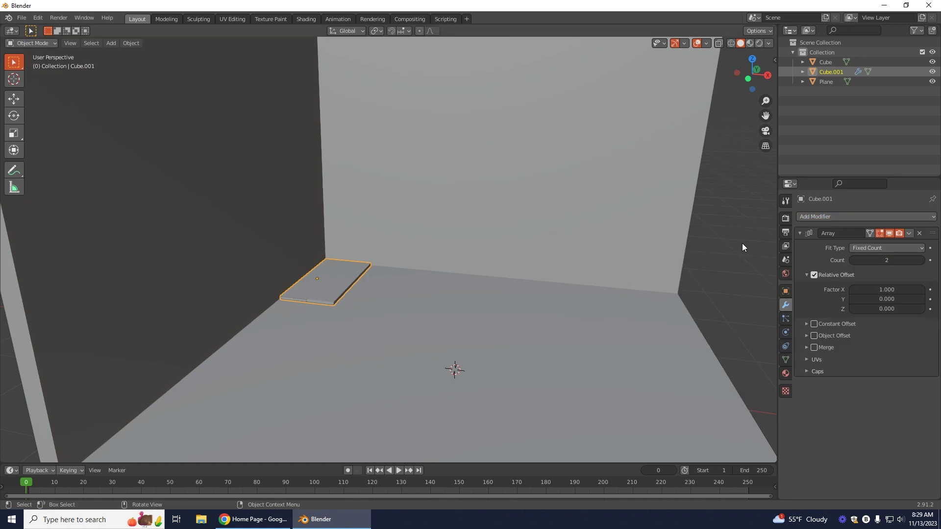
{"action": "left_click", "coordinate": [331, 289]}
{"action": "left_click", "coordinate": [319, 294]}
{"action": "left_click", "coordinate": [921, 261]}
Set the array's relative offset factors to X 0.1 and Y -1.0 to run the planks along the -X wall
{"action": "mouse_move", "coordinate": [890, 290]}
{"action": "left_mouse_down"}
{"action": "mouse_move", "coordinate": [868, 289]}
{"action": "mouse_move", "coordinate": [906, 289]}
{"action": "mouse_move", "coordinate": [888, 290]}
{"action": "left_mouse_up"}
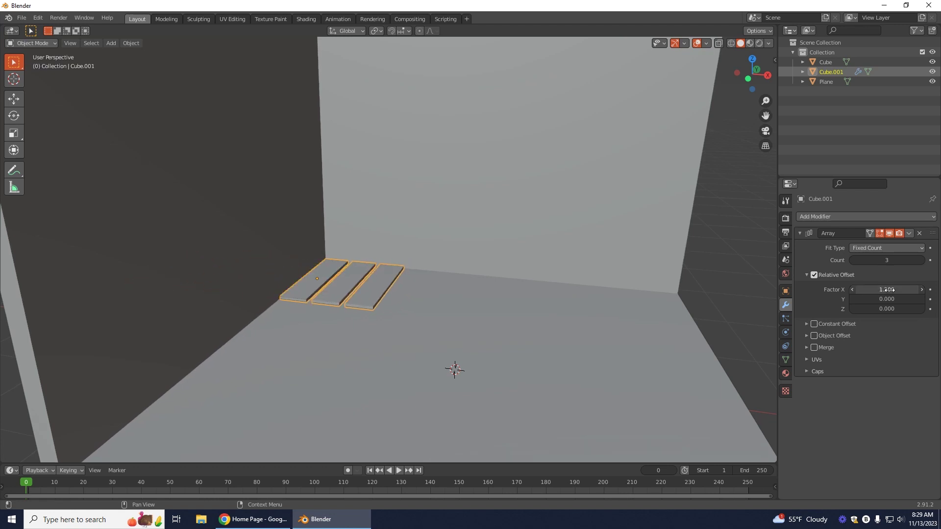
{"action": "left_click_drag", "start_coordinate": [889, 301], "coordinate": [828, 301]}
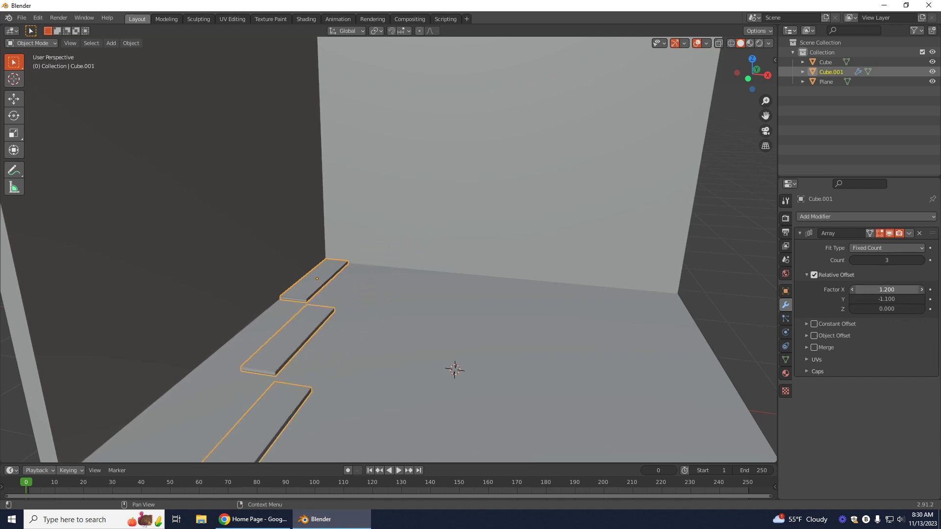
{"action": "left_click_drag", "start_coordinate": [887, 289], "coordinate": [833, 290]}
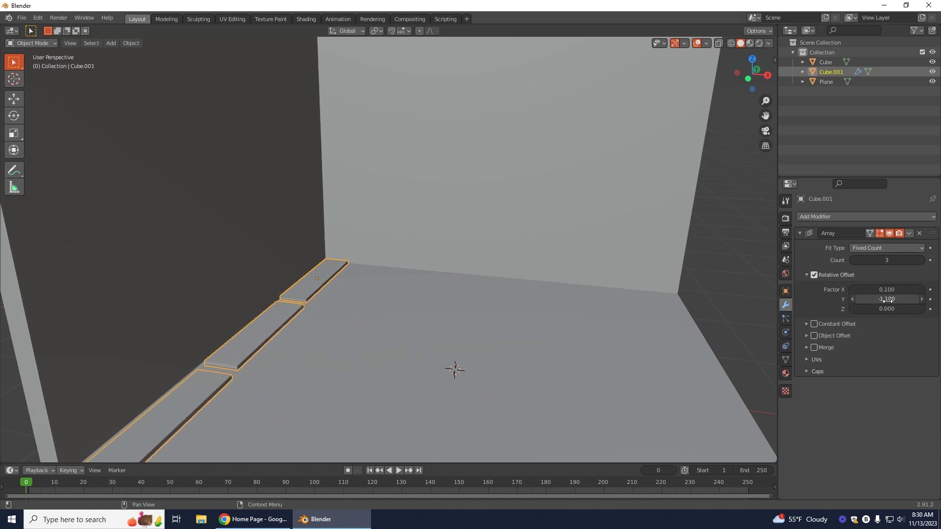
{"action": "mouse_move", "coordinate": [887, 299]}
{"action": "left_mouse_down"}
{"action": "mouse_move", "coordinate": [934, 299]}
{"action": "mouse_move", "coordinate": [882, 299]}
{"action": "mouse_move", "coordinate": [890, 299]}
{"action": "left_mouse_up"}
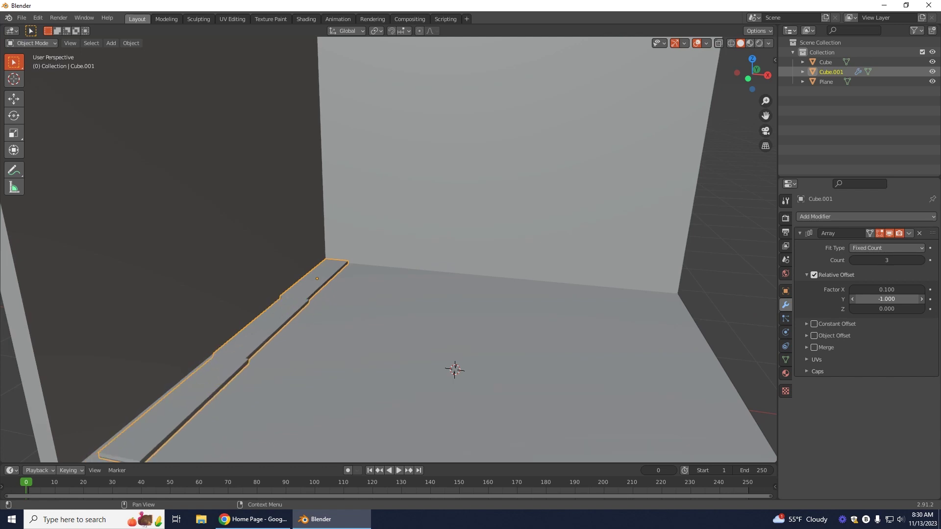
Try a relative offset Y factor of -1.5 for the plank array
{"action": "left_click", "coordinate": [889, 299]}
{"action": "left_click", "coordinate": [889, 300]}
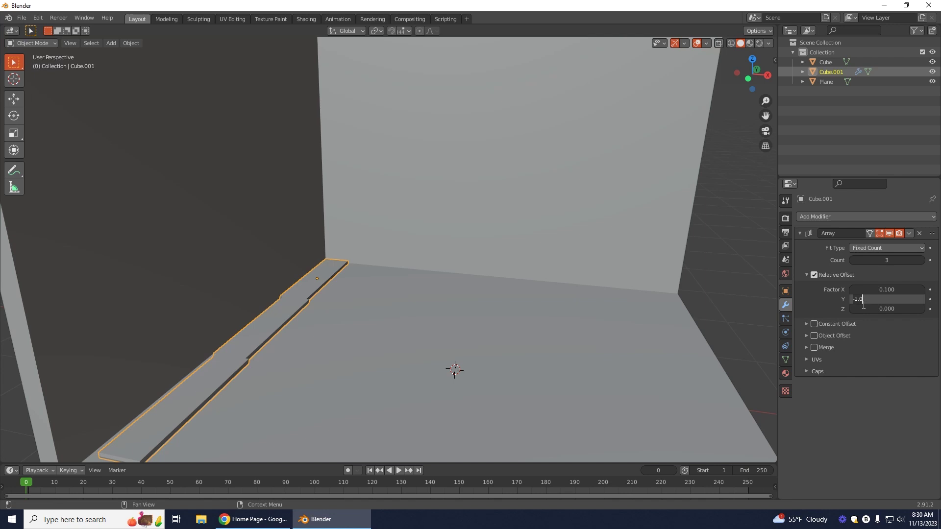
{"action": "type", "text": "5"}
{"action": "key", "text": "Return"}
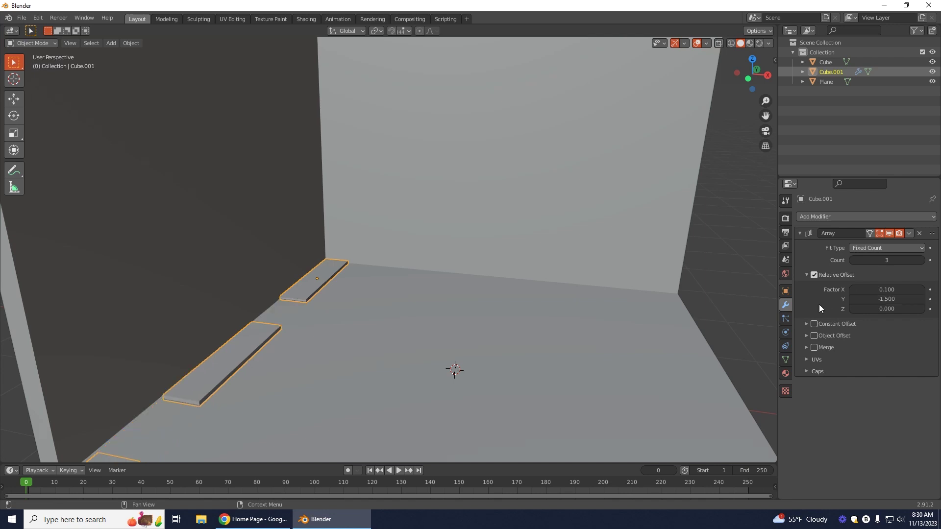
Set the plank array's relative offset factors to X 0 and Y -1.010
{"action": "left_click", "coordinate": [878, 299]}
{"action": "left_click", "coordinate": [879, 299]}
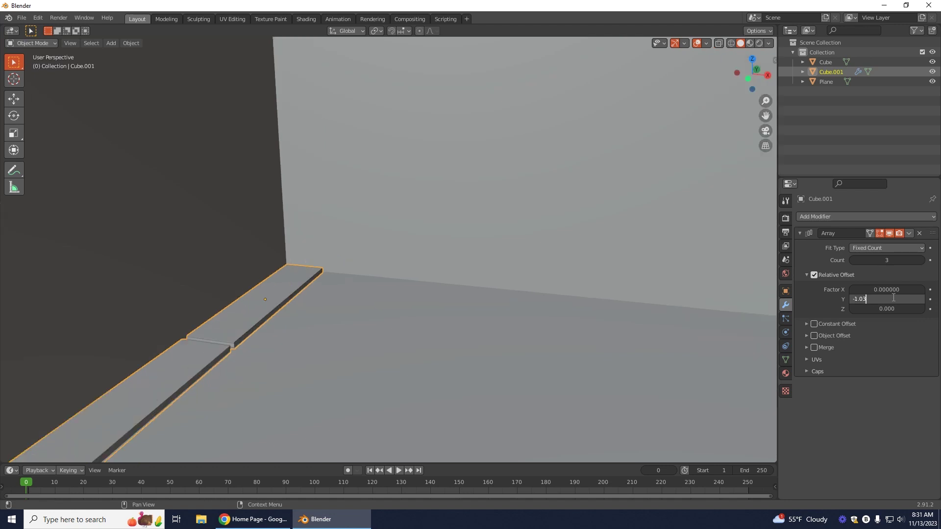
{"action": "key", "text": "Return"}
{"action": "scroll", "coordinate": [247, 332], "scroll_direction": "up", "scroll_amount": 3}
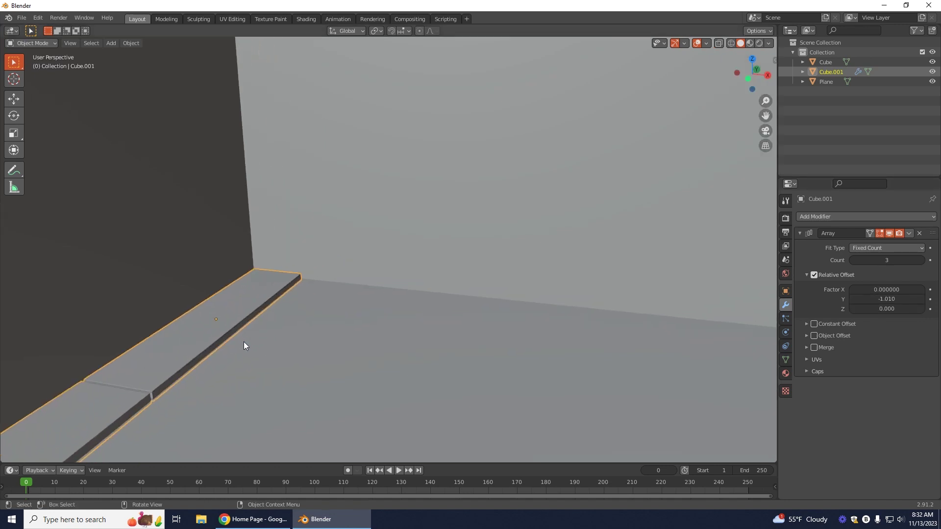
{"action": "double_click", "coordinate": [907, 300]}
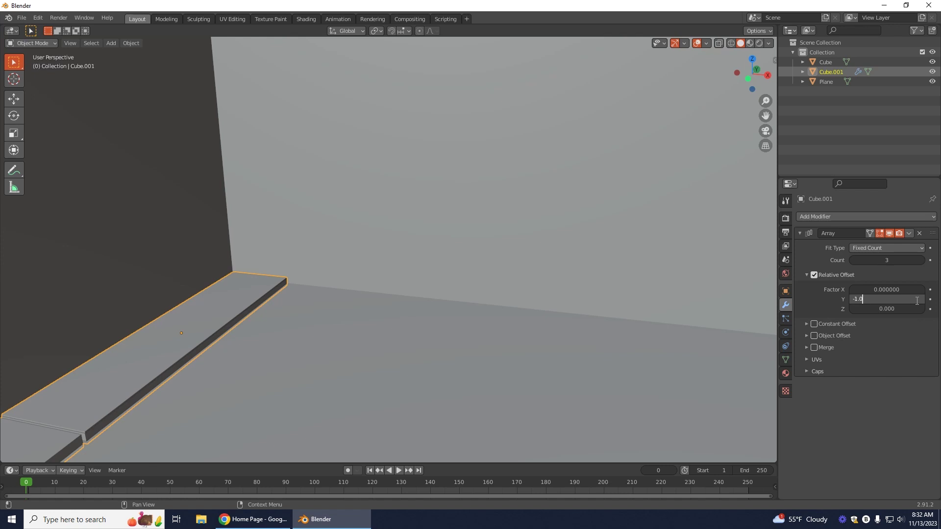
{"action": "key", "text": "Return"}
Tighten the gaps between the planks with a relative offset Y factor of -1.002 and check the joint up close
{"action": "middle_click_drag", "start_coordinate": [314, 291], "coordinate": [286, 297]}
{"action": "middle_click_drag", "start_coordinate": [205, 275], "coordinate": [424, 284]}
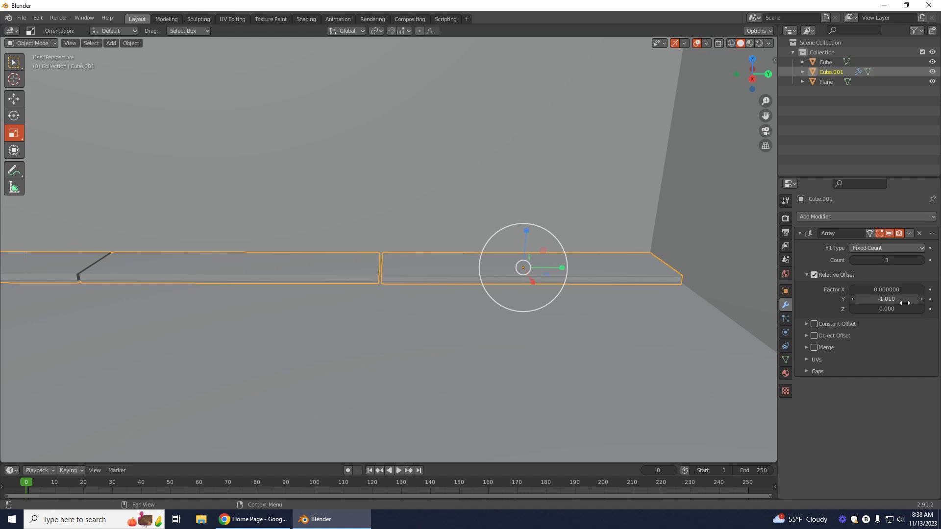
{"action": "left_click", "coordinate": [868, 299]}
{"action": "key", "text": "BackSpace"}
{"action": "key", "text": "BackSpace"}
{"action": "key", "text": "BackSpace"}
{"action": "key", "text": "BackSpace"}
{"action": "key", "text": "BackSpace"}
{"action": "type", "text": "-1.002"}
{"action": "key", "text": "Return"}
{"action": "scroll", "coordinate": [372, 300], "scroll_direction": "up", "scroll_amount": 4}
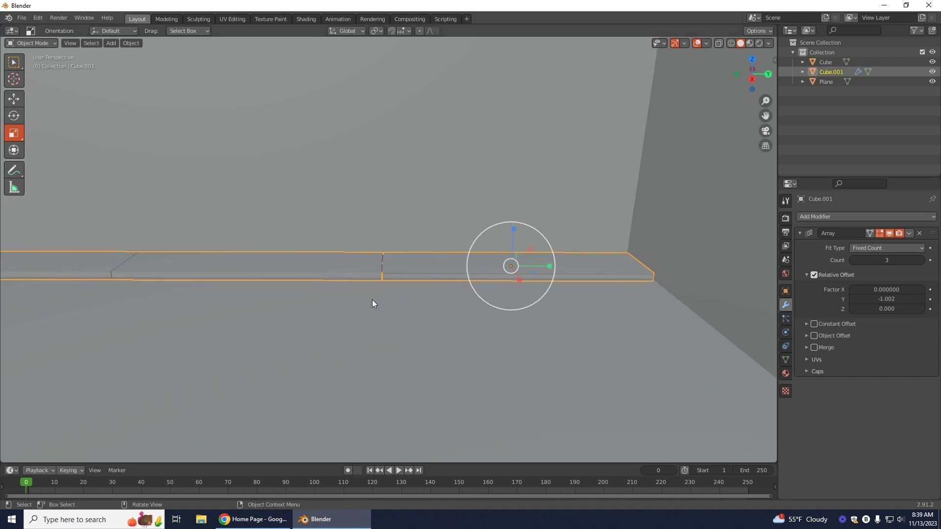
{"action": "scroll", "coordinate": [379, 329], "scroll_direction": "up", "scroll_amount": 1}
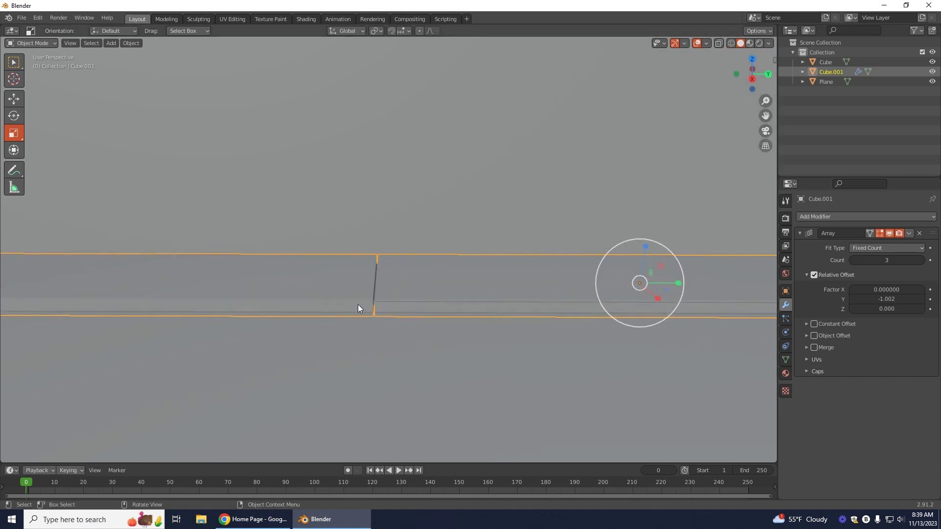
{"action": "left_click", "coordinate": [400, 387]}
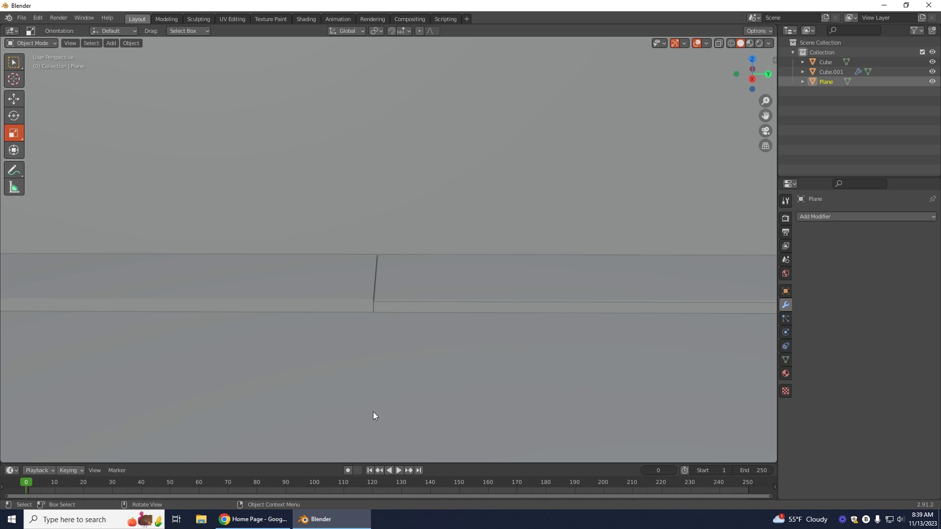
{"action": "middle_click_drag", "start_coordinate": [360, 414], "coordinate": [192, 318]}
Select the arrayed plank row and scale it uniformly by about 1.046 to lengthen it along the -X wall
{"action": "left_click", "coordinate": [191, 277]}
{"action": "scroll", "coordinate": [457, 290], "scroll_direction": "down", "scroll_amount": 5}
{"action": "key", "text": "w"}
{"action": "key", "text": "s"}
{"action": "left_click", "coordinate": [321, 253]}
{"action": "left_click", "coordinate": [131, 234]}
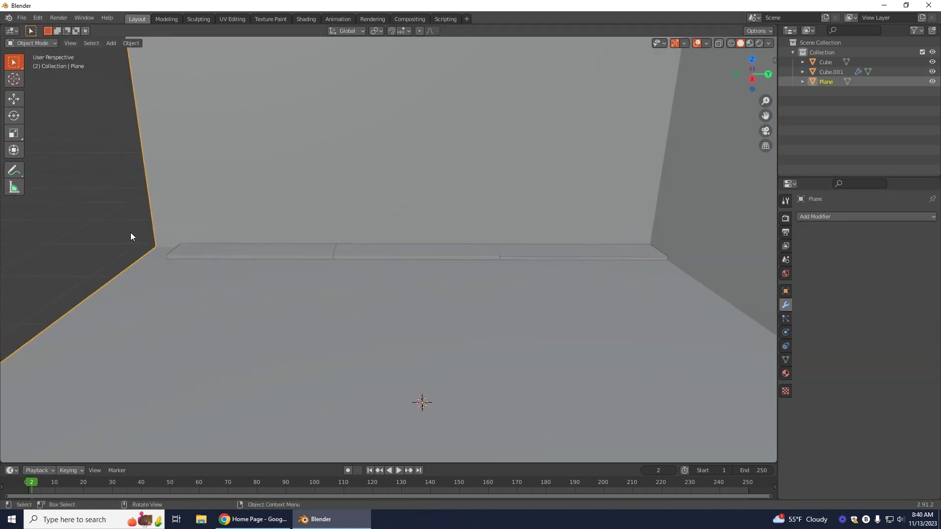
{"action": "left_click", "coordinate": [431, 259]}
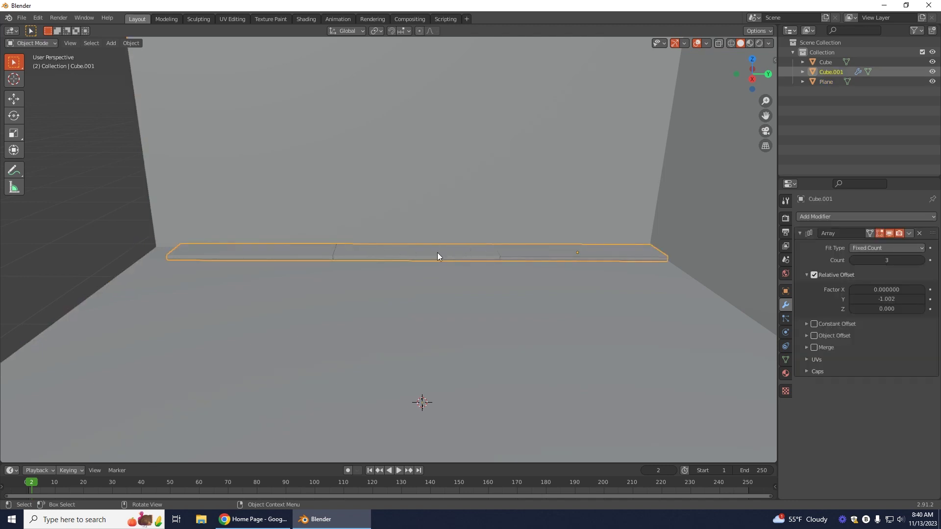
{"action": "key", "text": "s"}
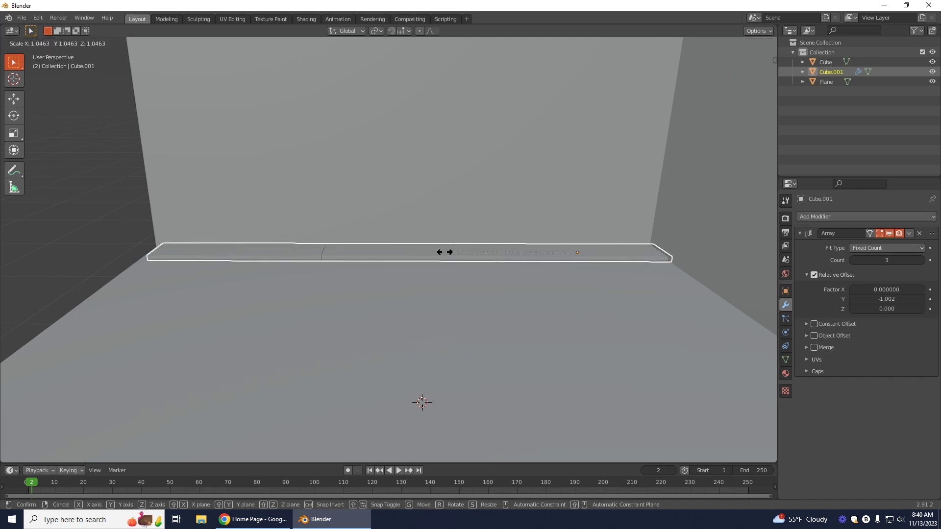
{"action": "left_click", "coordinate": [444, 252]}
Shift the enlarged plank row slightly along Y, away from the +Y wall
{"action": "left_click", "coordinate": [13, 98]}
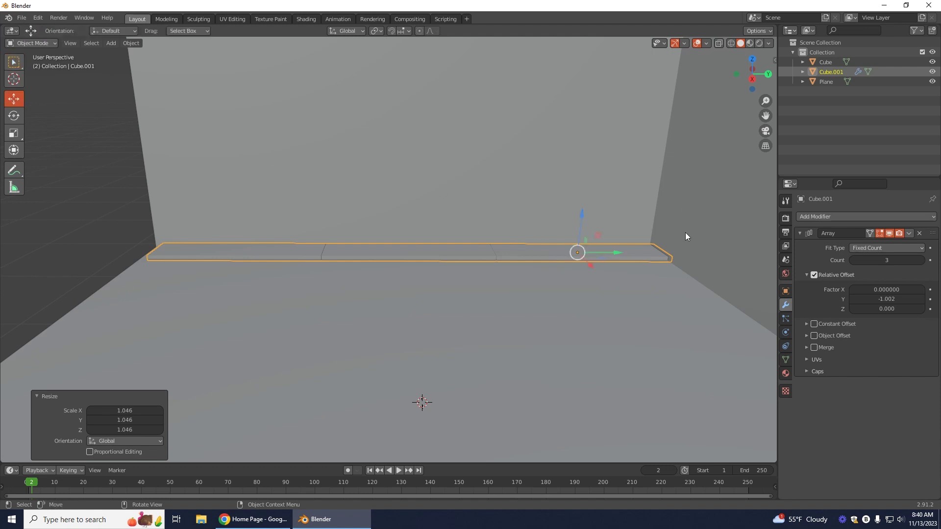
{"action": "left_click_drag", "start_coordinate": [608, 249], "coordinate": [610, 251]}
{"action": "left_click", "coordinate": [623, 254]}
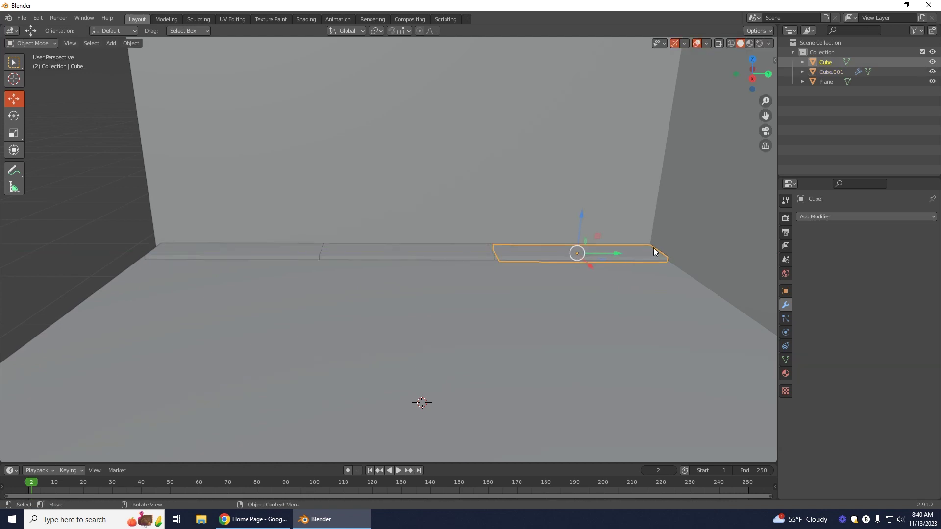
Select the arrayed plank row and nudge it slightly further along -Y, away from the +Y wall
{"action": "left_click", "coordinate": [668, 245]}
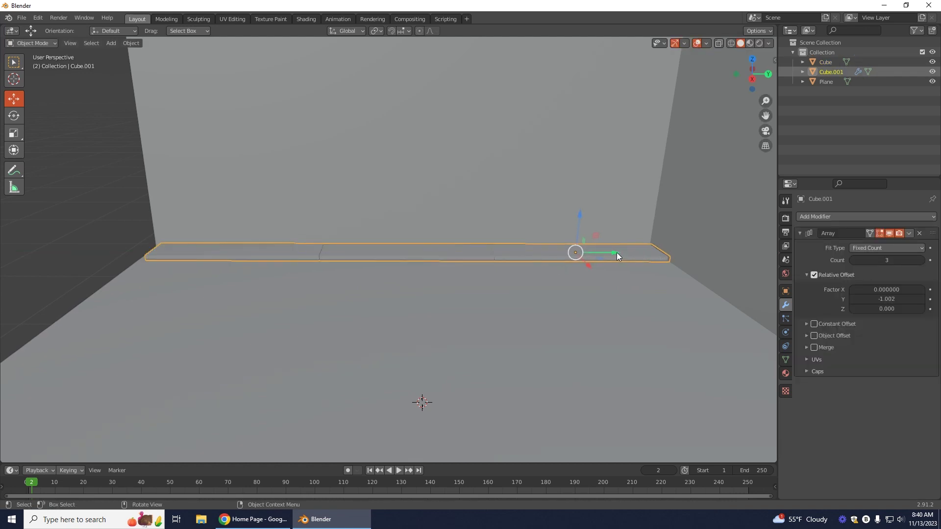
{"action": "left_click_drag", "start_coordinate": [616, 252], "coordinate": [613, 251]}
{"action": "left_click", "coordinate": [634, 255]}
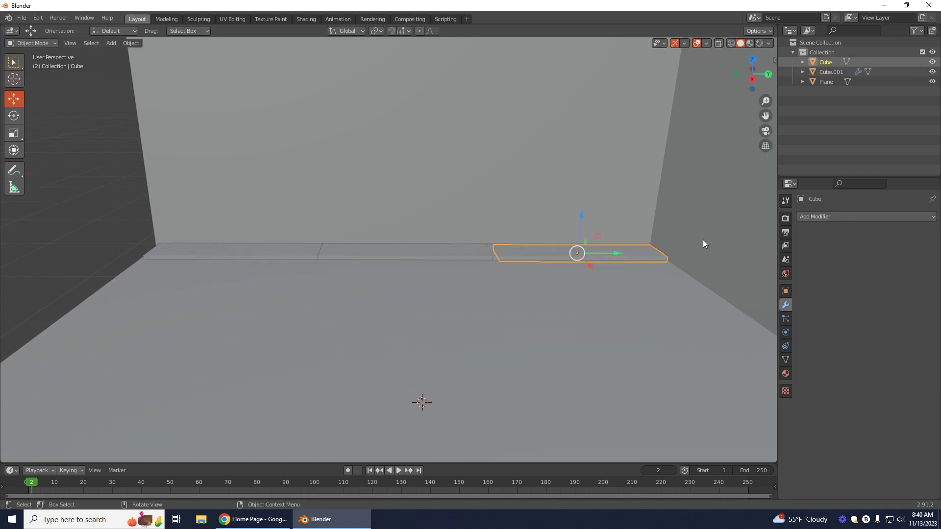
{"action": "key", "text": "ctrl+z"}
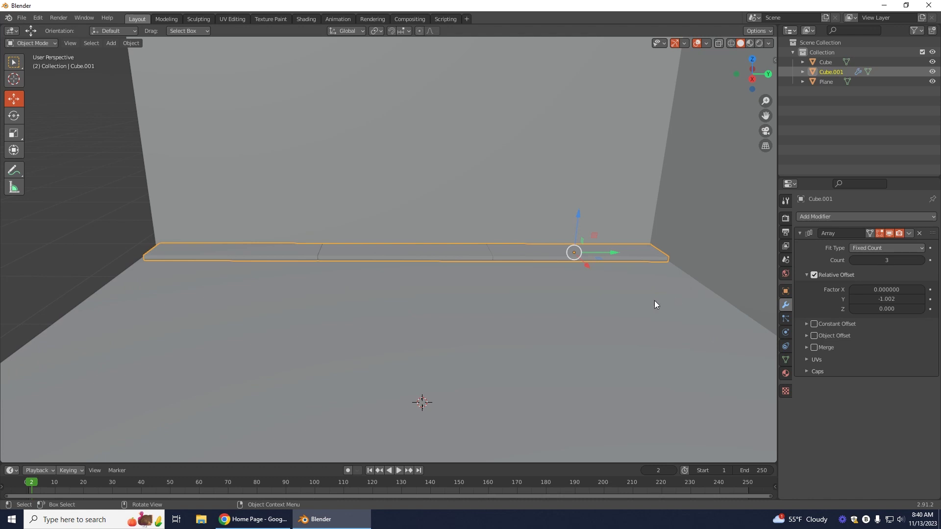
Scale the plank row uniformly by about 1.011 to extend it to the floor's open edge, and check its joints
{"action": "middle_click_drag", "start_coordinate": [149, 360], "coordinate": [183, 362]}
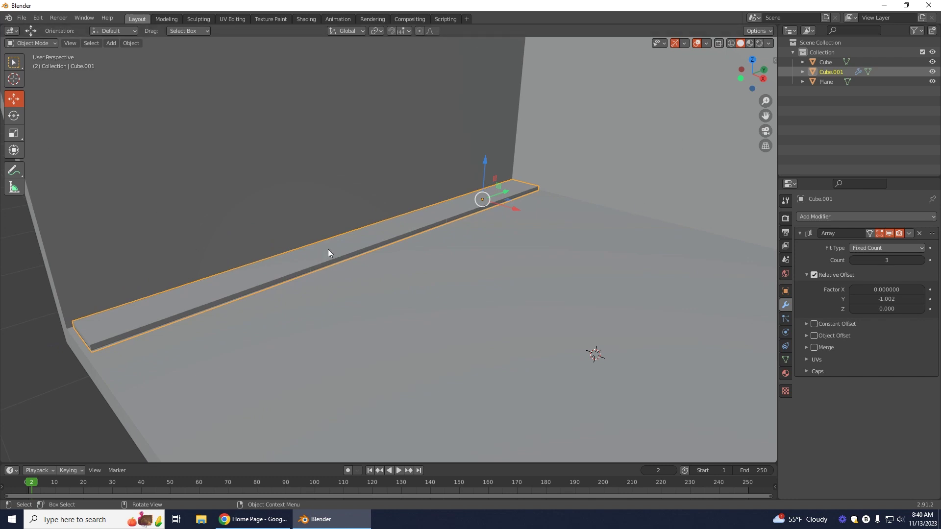
{"action": "key", "text": "s"}
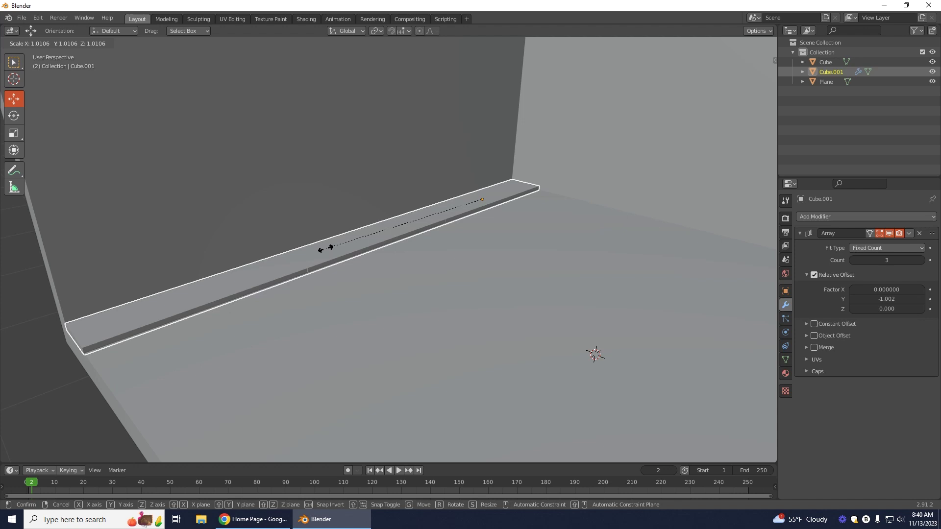
{"action": "left_click", "coordinate": [326, 249]}
{"action": "left_click", "coordinate": [445, 361]}
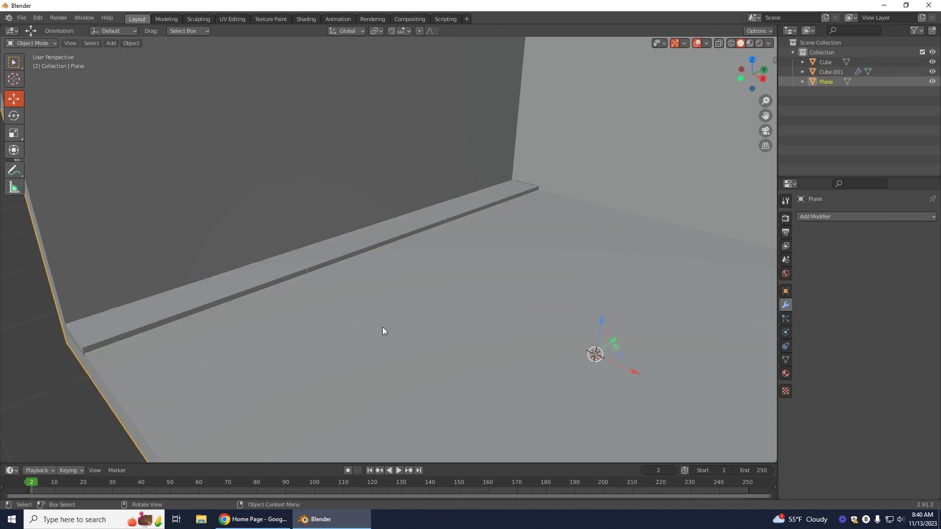
{"action": "scroll", "coordinate": [382, 327], "scroll_direction": "down", "scroll_amount": 2}
{"action": "scroll", "coordinate": [363, 311], "scroll_direction": "up", "scroll_amount": 4}
{"action": "scroll", "coordinate": [345, 308], "scroll_direction": "up", "scroll_amount": 2}
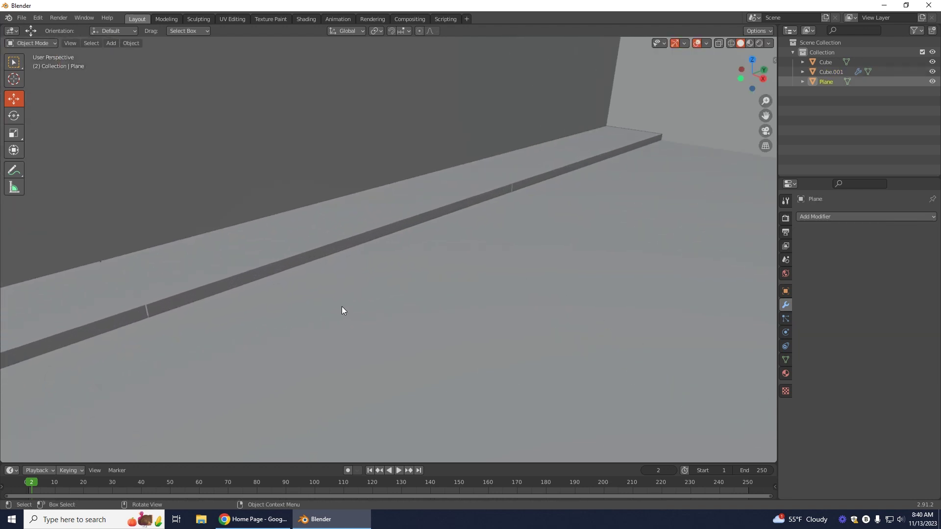
{"action": "middle_click_drag", "start_coordinate": [284, 345], "coordinate": [306, 366]}
{"action": "scroll", "coordinate": [305, 346], "scroll_direction": "down", "scroll_amount": 5}
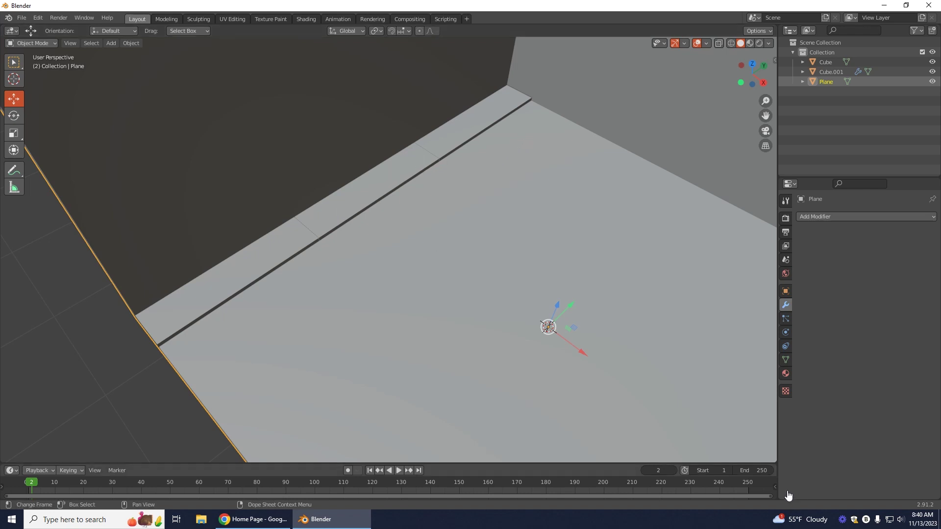
Switch to the Select Box tool and select the arrayed plank row
{"action": "left_click", "coordinate": [14, 62]}
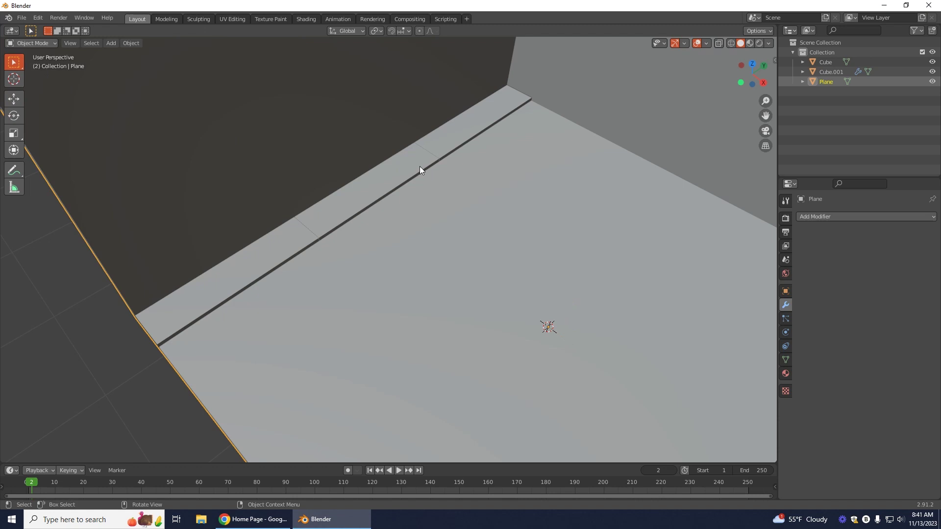
{"action": "left_click", "coordinate": [381, 191]}
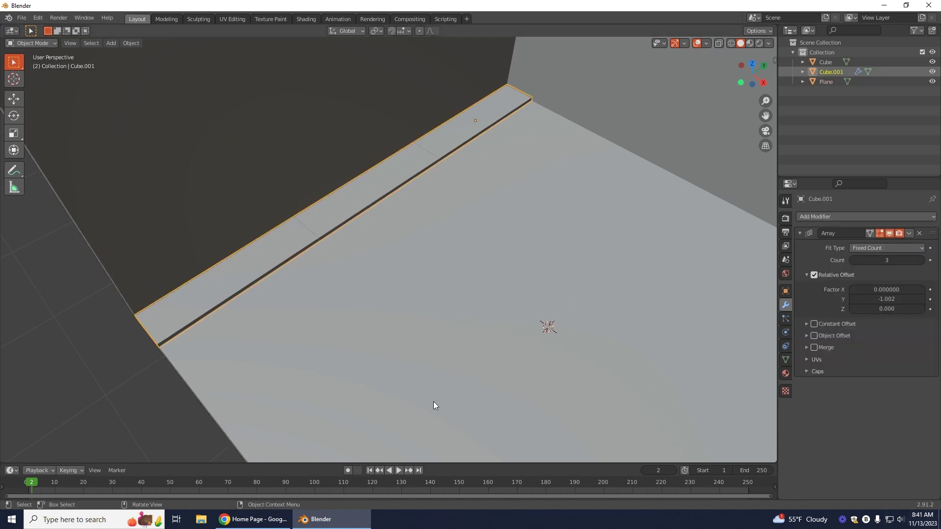
{"action": "left_click", "coordinate": [340, 285]}
{"action": "key", "text": "shift+d"}
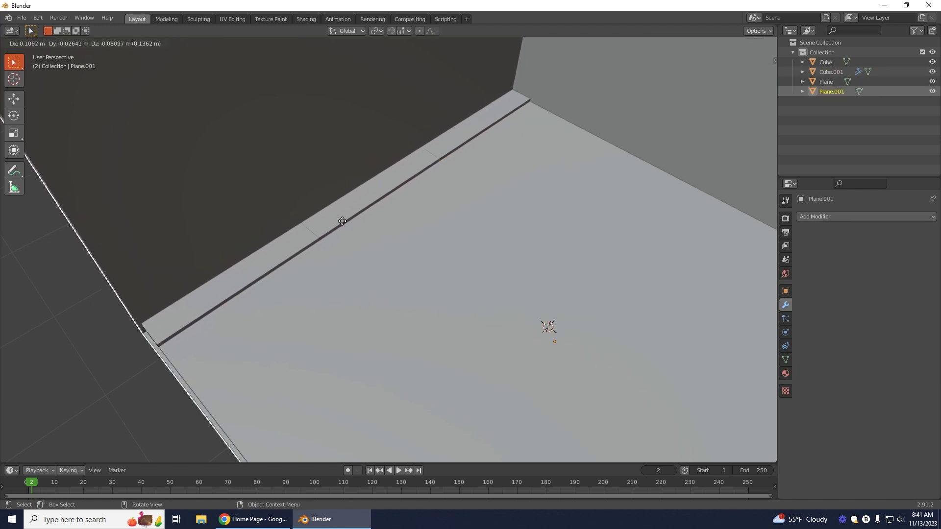
{"action": "left_click", "coordinate": [348, 218]}
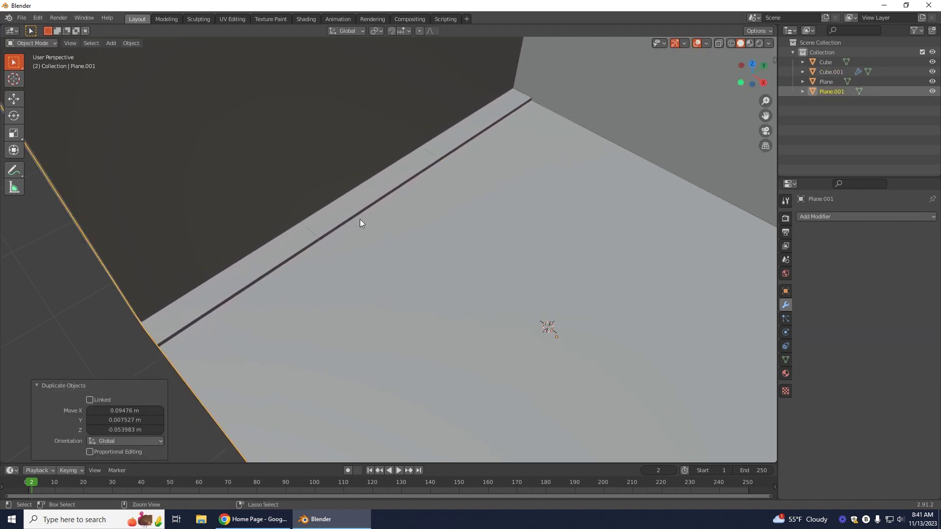
{"action": "key", "text": "ctrl+z"}
{"action": "key", "text": "ctrl+z"}
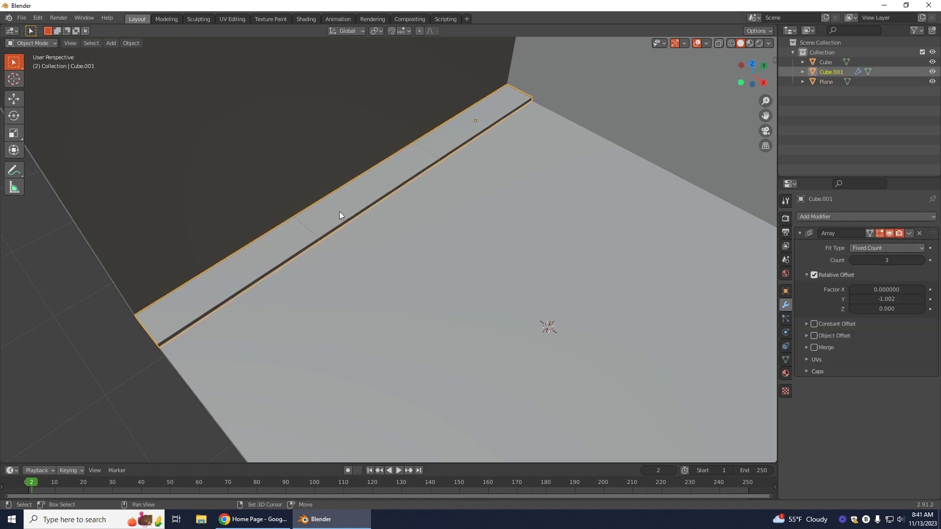
Duplicate the arrayed plank row and place the copy beside it, about 0.395 m along X
{"action": "key", "text": "shift+d"}
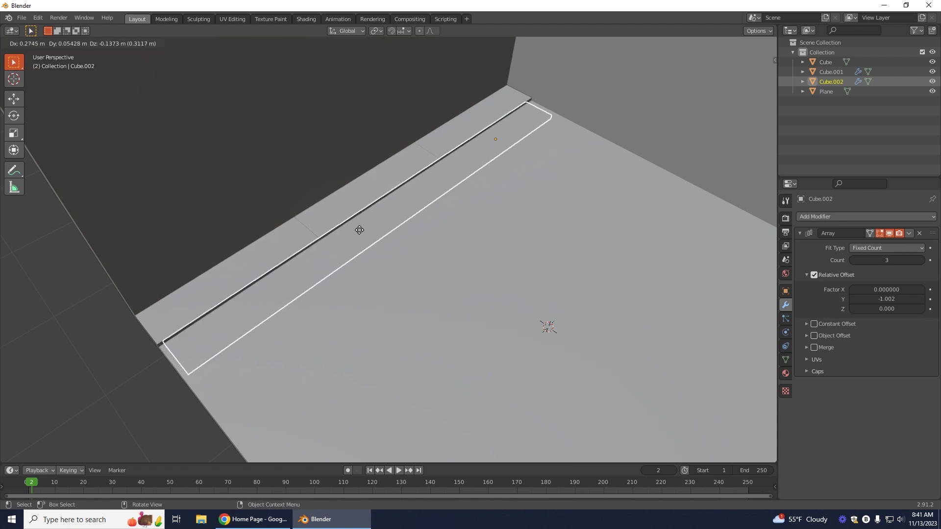
{"action": "key", "text": "x"}
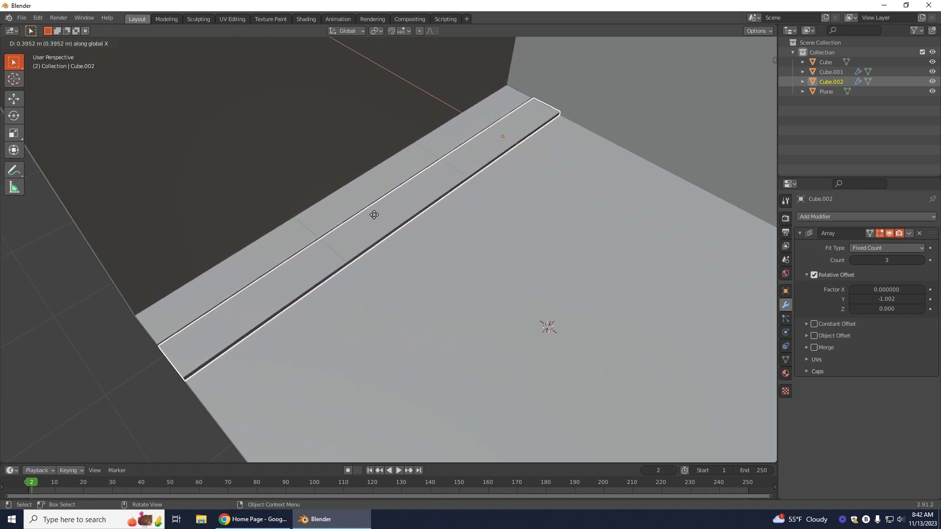
{"action": "left_click", "coordinate": [374, 214]}
{"action": "scroll", "coordinate": [367, 250], "scroll_direction": "up", "scroll_amount": 4}
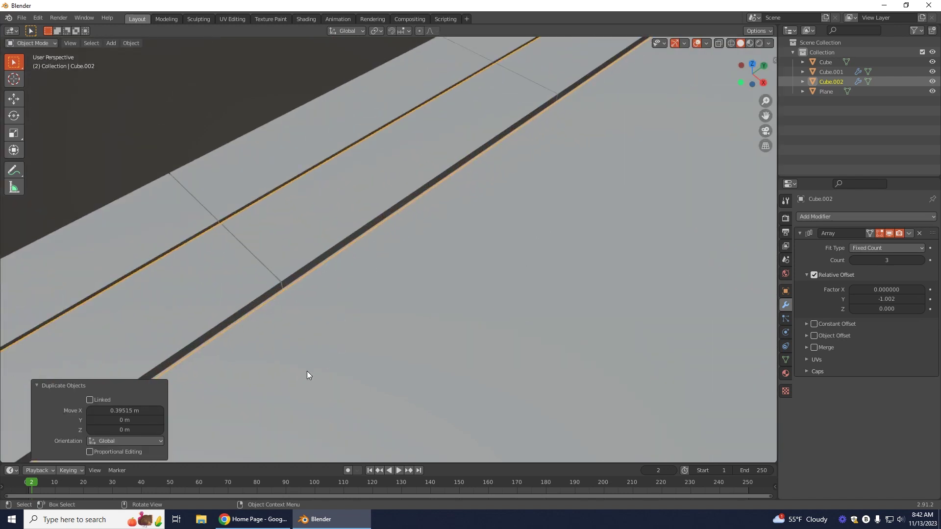
{"action": "scroll", "coordinate": [275, 385], "scroll_direction": "down", "scroll_amount": 3}
{"action": "middle_click_drag", "start_coordinate": [294, 385], "coordinate": [346, 360]}
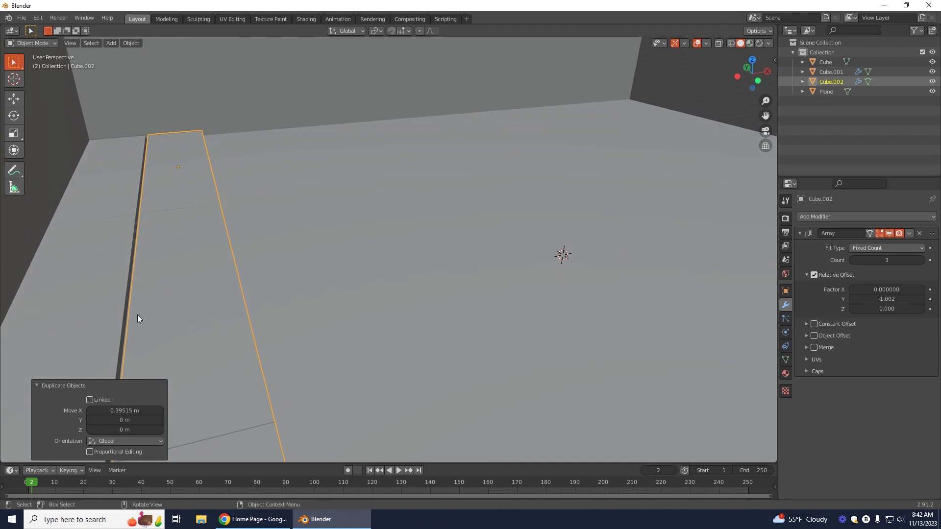
{"action": "left_click", "coordinate": [42, 385]}
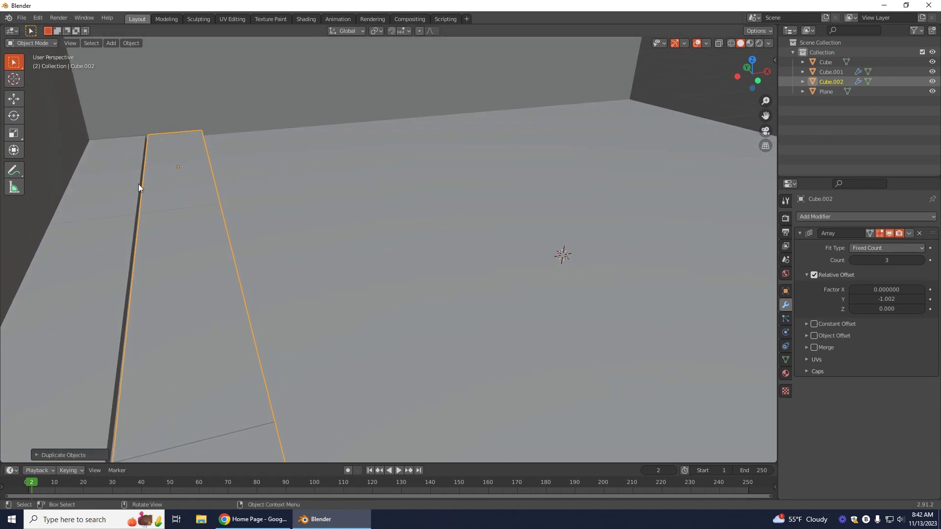
Move the duplicated row slightly along -X to close the gap to the first row, checking the seam from the front end
{"action": "left_click", "coordinate": [14, 100]}
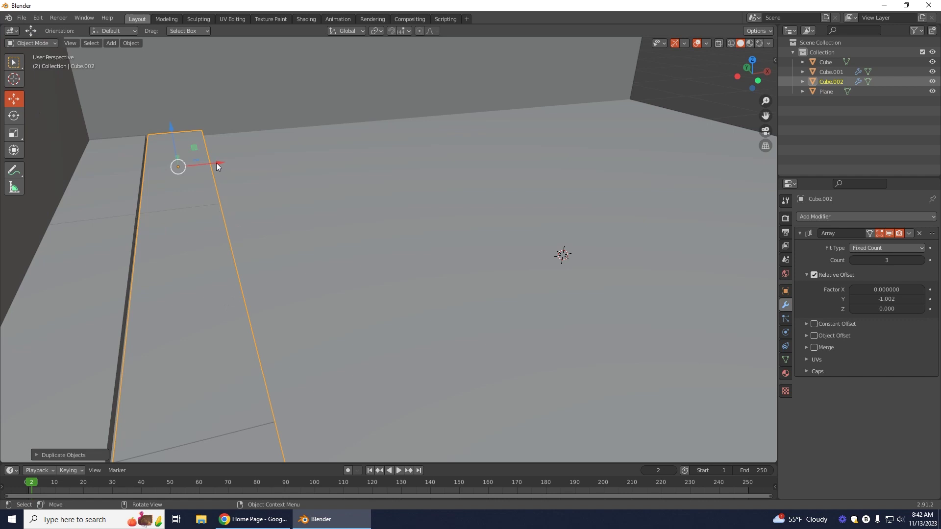
{"action": "left_click_drag", "start_coordinate": [216, 162], "coordinate": [211, 163]}
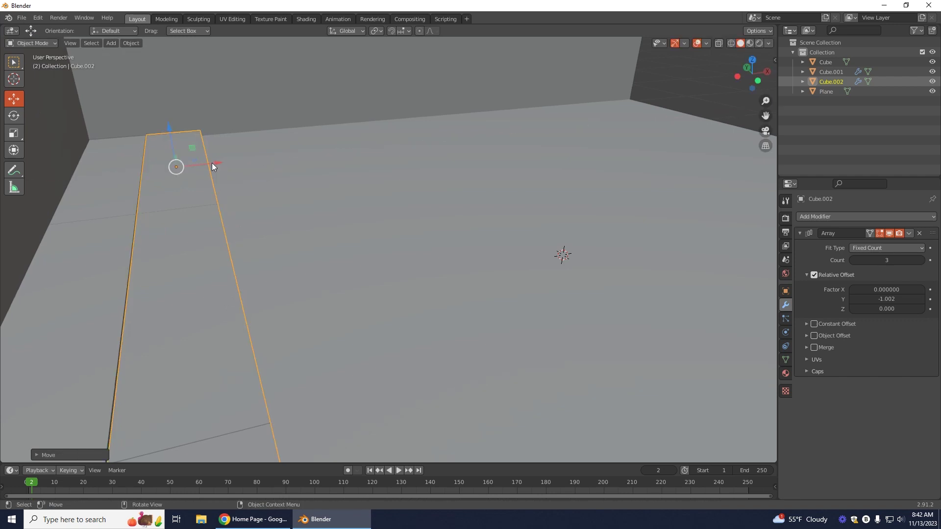
{"action": "middle_click_drag", "start_coordinate": [316, 408], "coordinate": [486, 385]}
{"action": "middle_click_drag", "start_coordinate": [284, 381], "coordinate": [294, 389]}
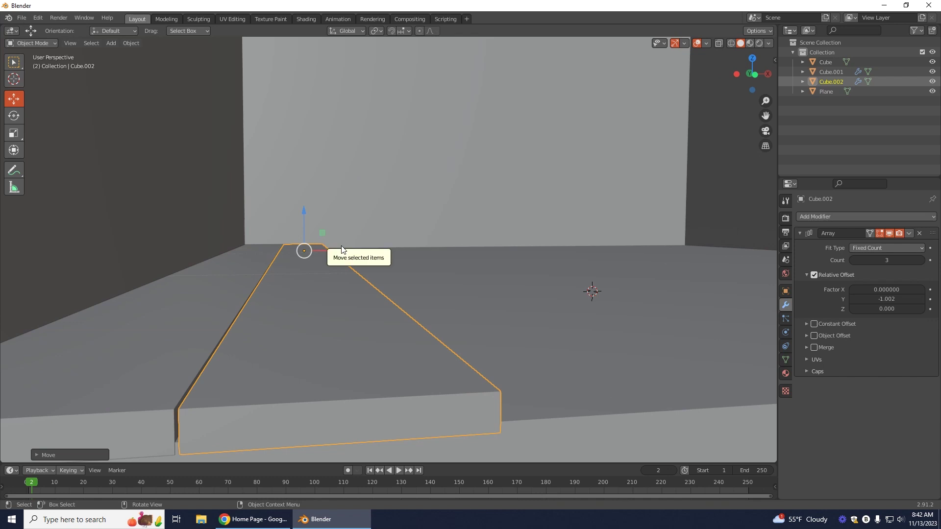
{"action": "left_click_drag", "start_coordinate": [340, 245], "coordinate": [339, 246]}
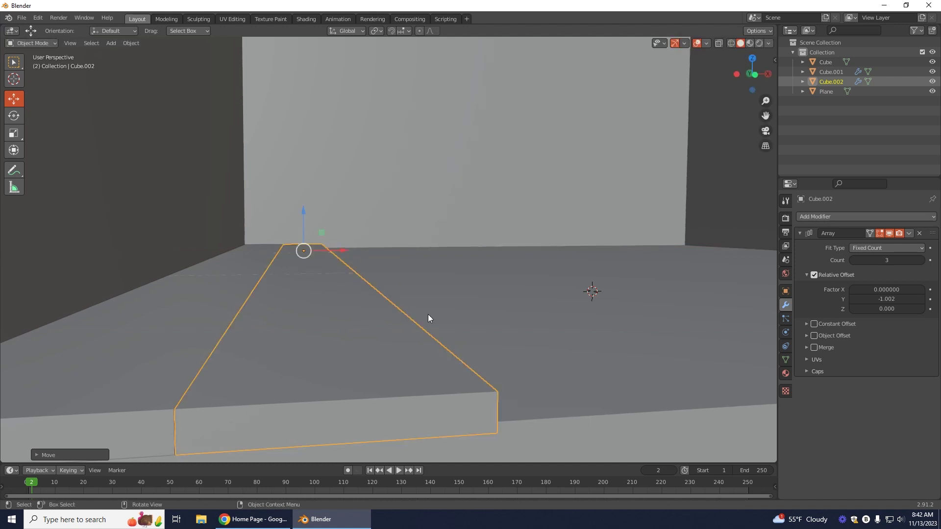
{"action": "left_click", "coordinate": [561, 385]}
{"action": "scroll", "coordinate": [399, 328], "scroll_direction": "up", "scroll_amount": 4}
{"action": "scroll", "coordinate": [444, 335], "scroll_direction": "down", "scroll_amount": 2, "text": "alt"}
{"action": "middle_click_drag", "start_coordinate": [445, 336], "coordinate": [480, 382]}
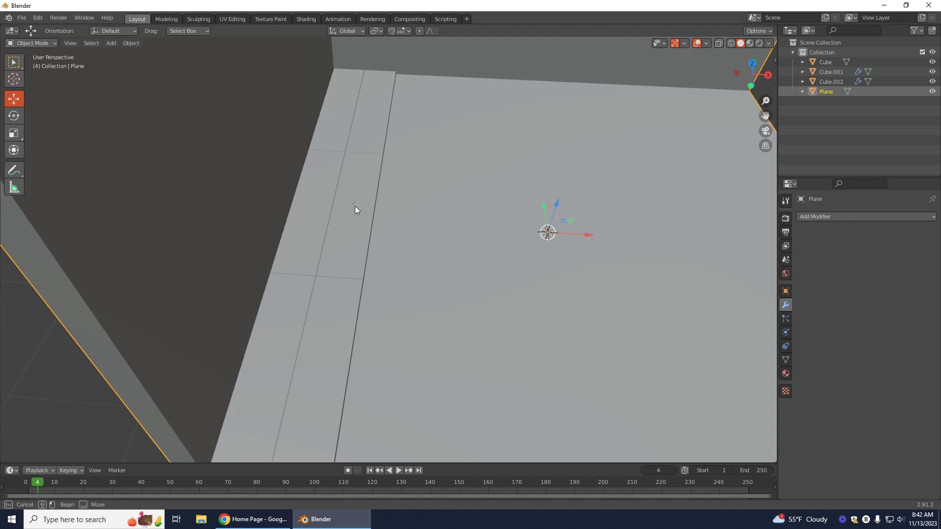
Select the second plank row and move it about 0.79 m along Y into the +Y wall to stagger the joints
{"action": "left_click", "coordinate": [383, 220], "text": "shift"}
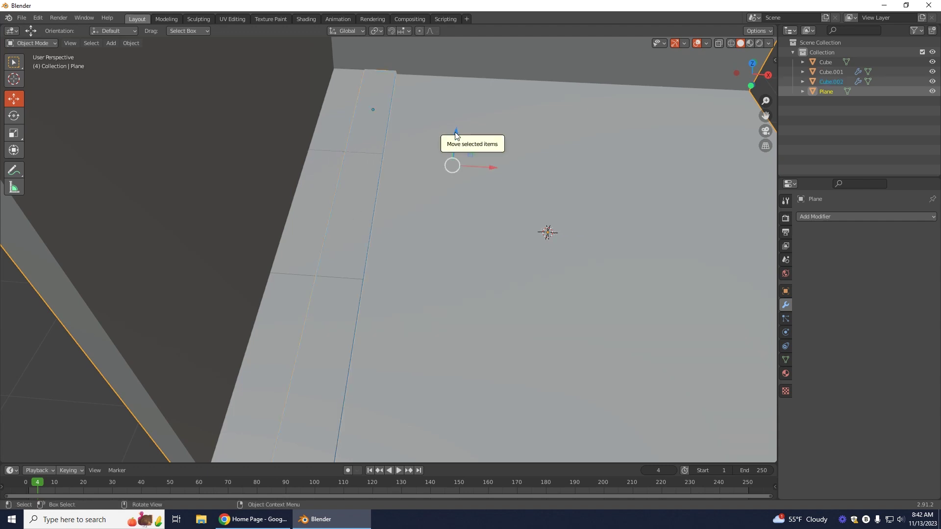
{"action": "left_click", "coordinate": [365, 148]}
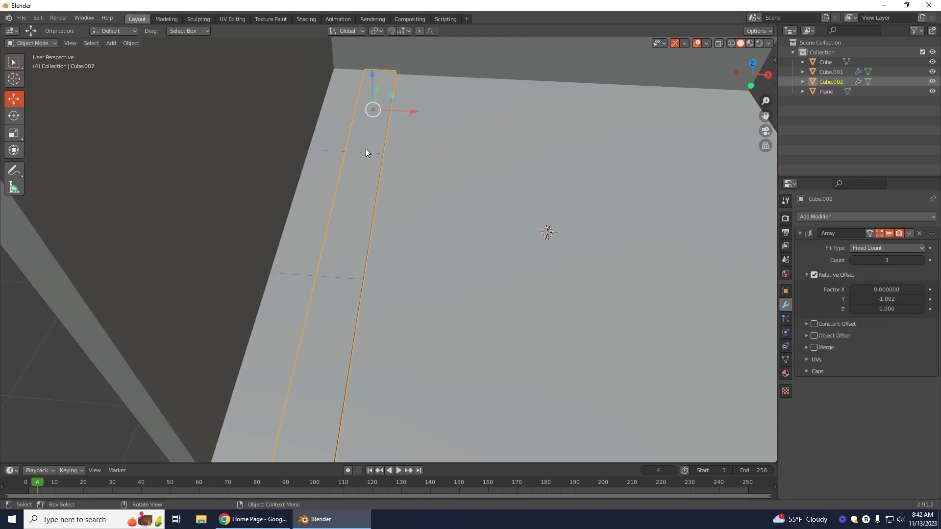
{"action": "key", "text": "g"}
{"action": "key", "text": "y"}
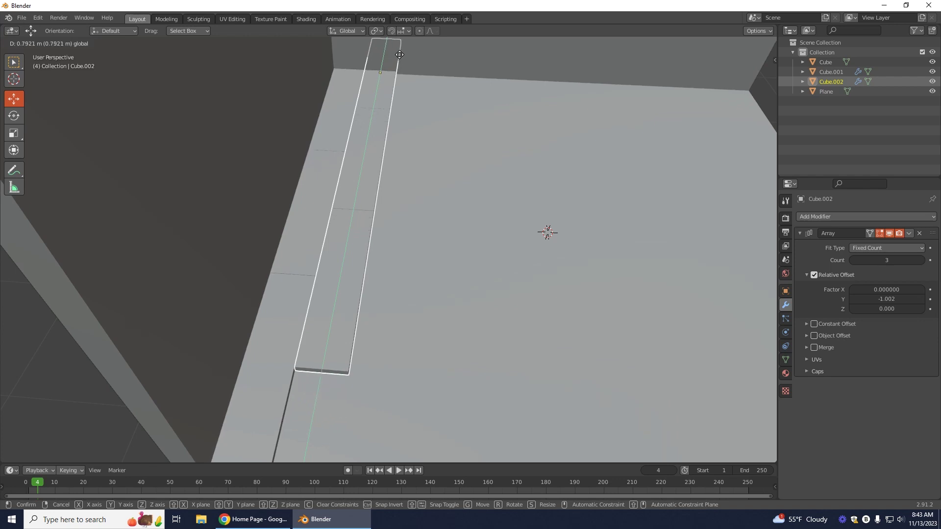
{"action": "left_click", "coordinate": [399, 54]}
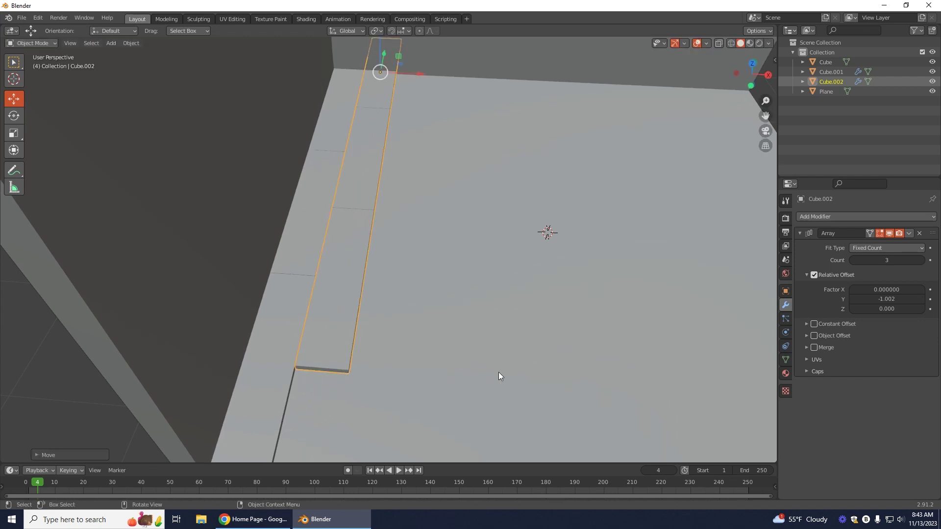
Increase the second row's array count to 4 and apply its Array modifier
{"action": "scroll", "coordinate": [469, 343], "scroll_direction": "down", "scroll_amount": 2}
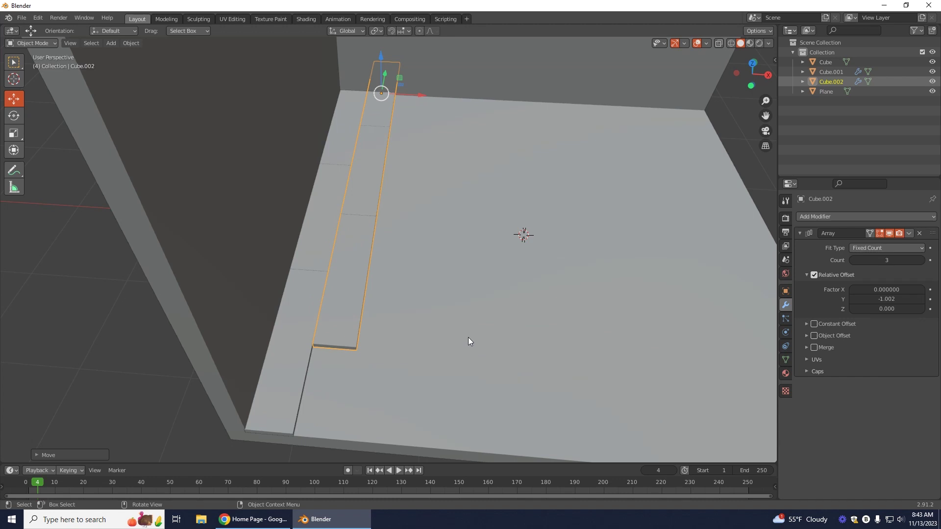
{"action": "left_click", "coordinate": [922, 261]}
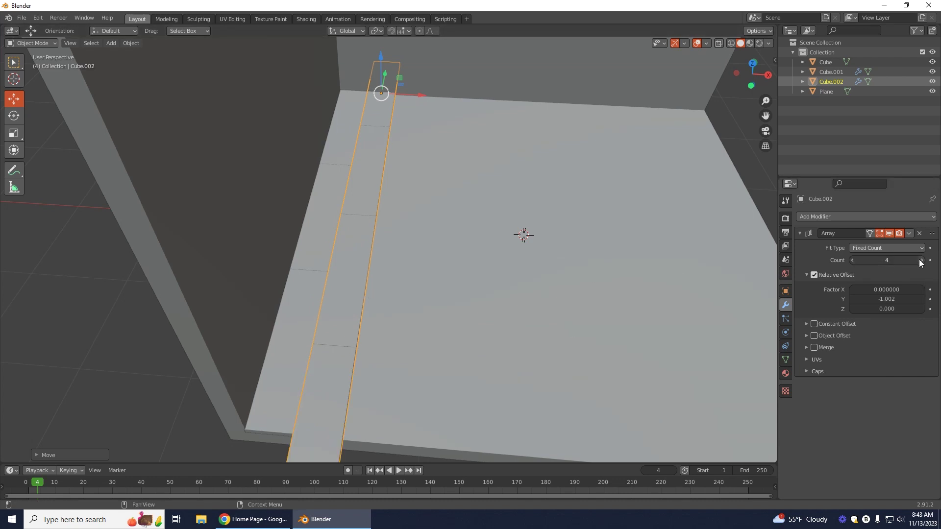
{"action": "left_click", "coordinate": [934, 221]}
{"action": "key", "text": "Escape"}
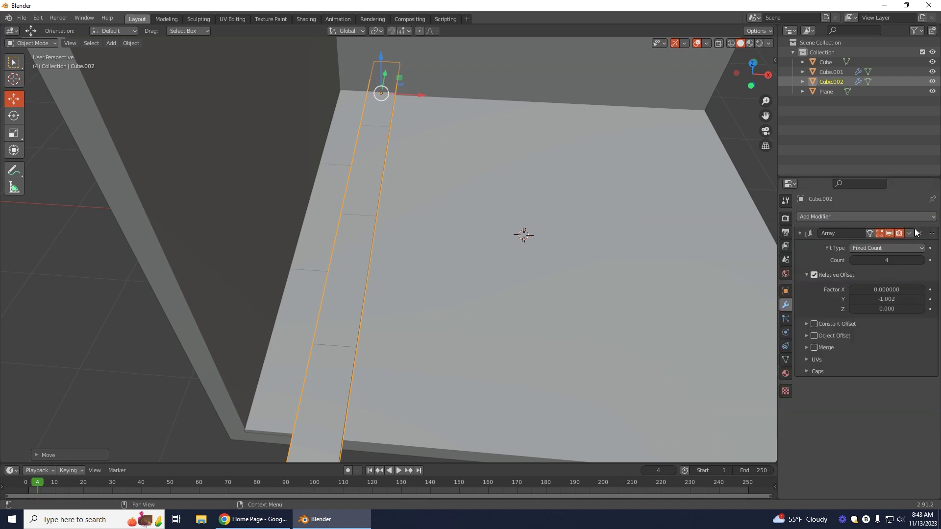
{"action": "left_click", "coordinate": [908, 234]}
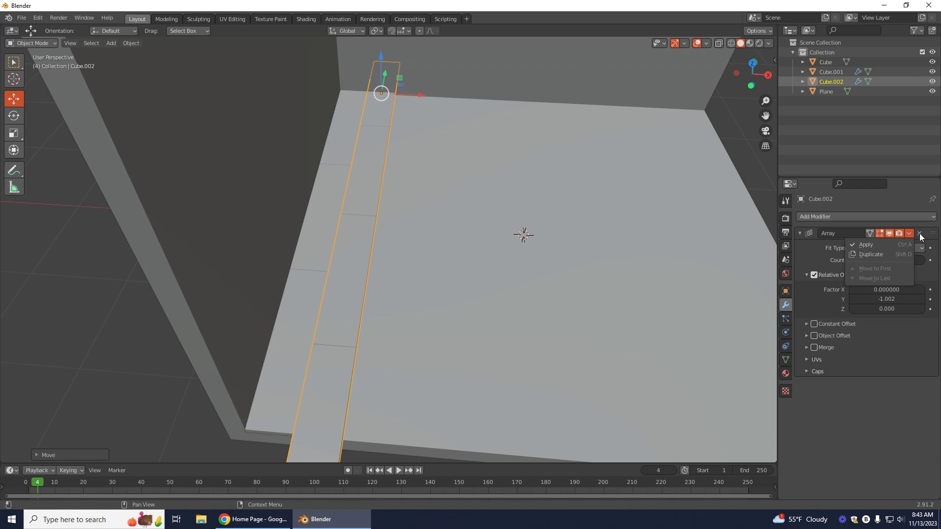
{"action": "left_click", "coordinate": [866, 245]}
In Edit Mode with X-ray on, select the second plank row's overhanging front end face and move it along +Y to the slab's front edge
{"action": "left_click", "coordinate": [51, 42]}
{"action": "left_click", "coordinate": [25, 54]}
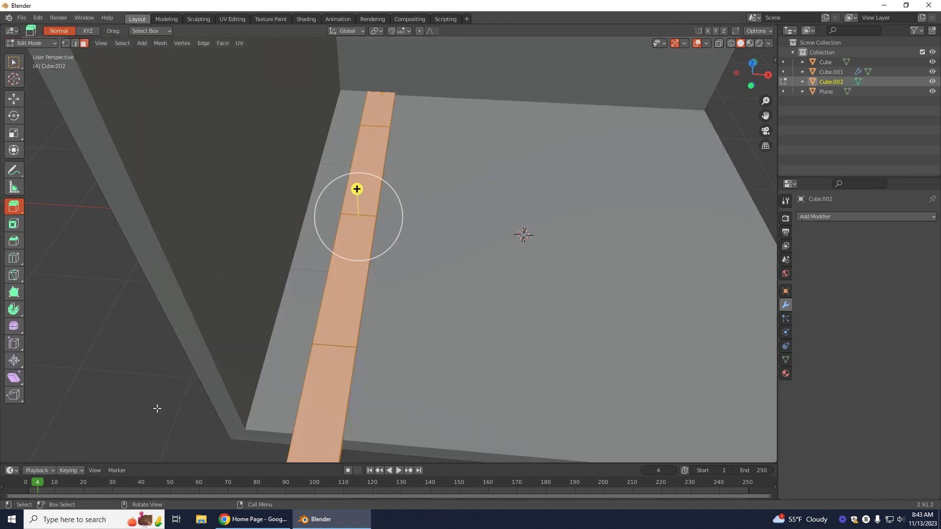
{"action": "middle_click_drag", "start_coordinate": [374, 451], "coordinate": [408, 413]}
{"action": "key", "text": "alt+a"}
{"action": "left_click", "coordinate": [497, 392]}
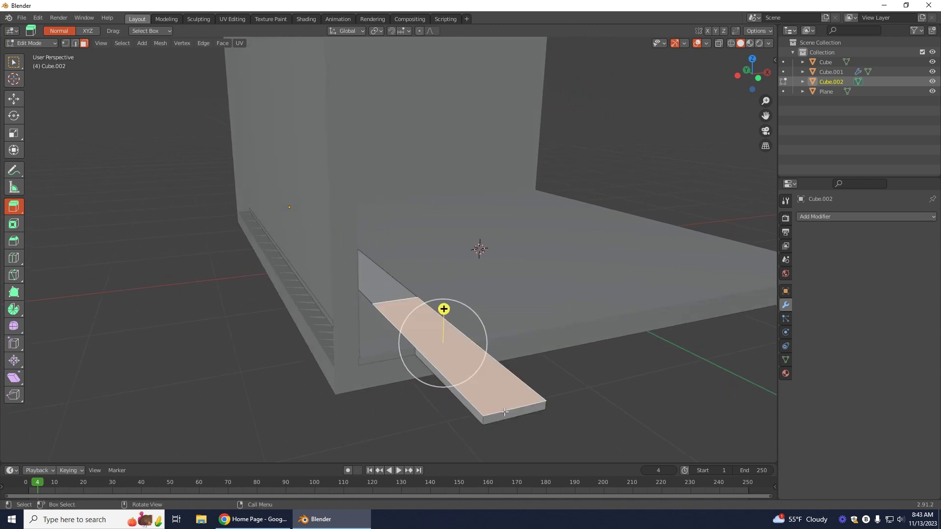
{"action": "left_click", "coordinate": [508, 413]}
{"action": "key", "text": "alt+z"}
{"action": "key", "text": "1"}
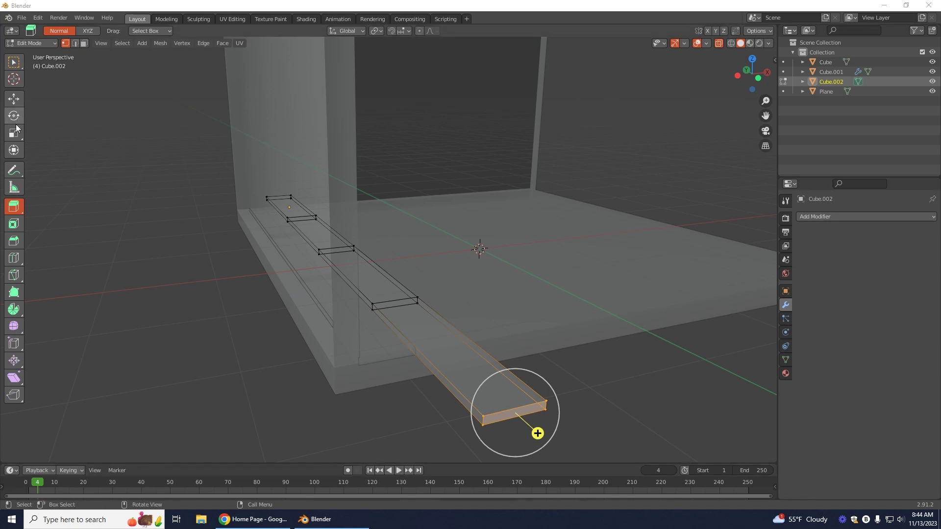
{"action": "left_click", "coordinate": [14, 99]}
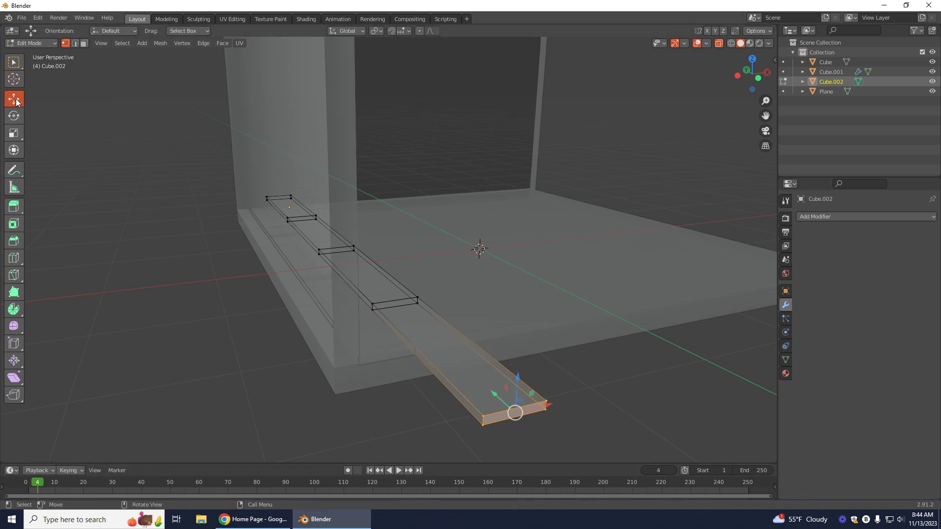
{"action": "left_click_drag", "start_coordinate": [495, 394], "coordinate": [424, 324]}
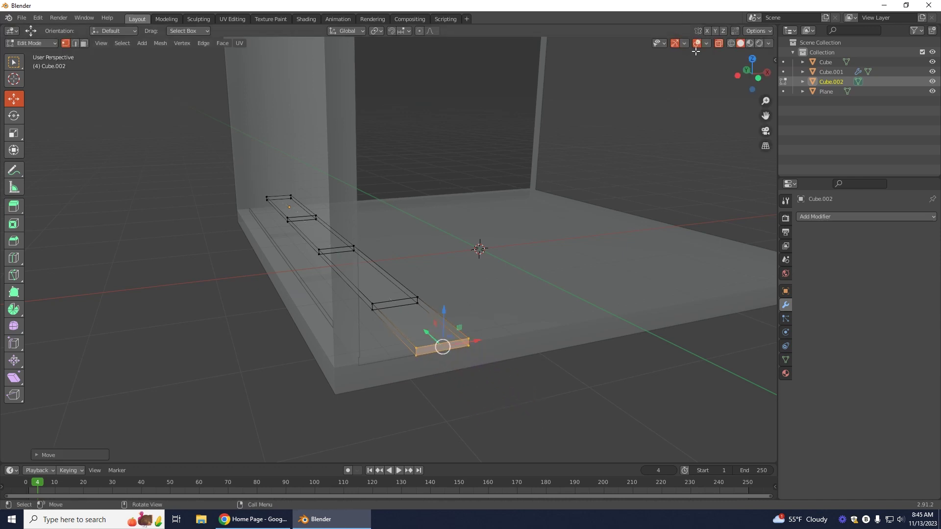
Turn off X-ray and fine-tune the second row's front end face along Y until it sits flush with the slab's front edge
{"action": "left_click", "coordinate": [718, 44]}
{"action": "scroll", "coordinate": [475, 356], "scroll_direction": "down", "scroll_amount": 2}
{"action": "scroll", "coordinate": [508, 373], "scroll_direction": "up", "scroll_amount": 3}
{"action": "scroll", "coordinate": [508, 373], "scroll_direction": "up", "scroll_amount": 1}
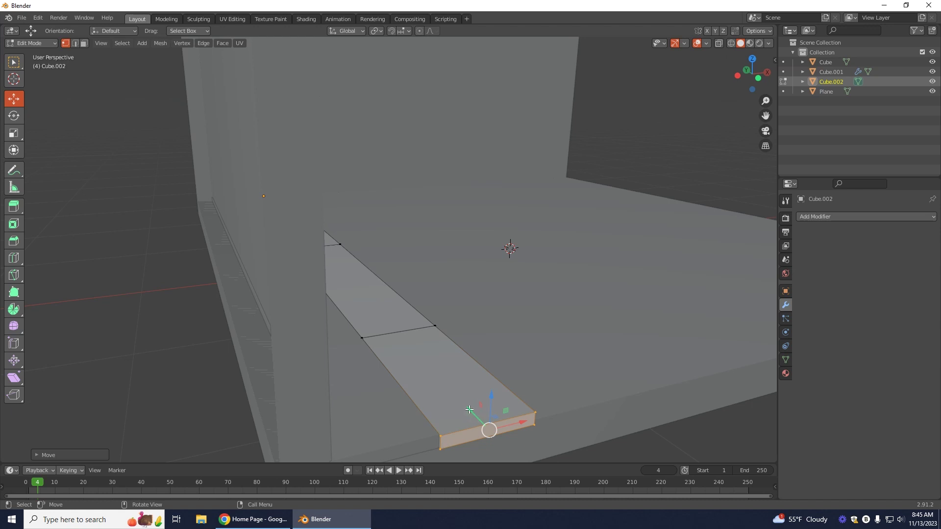
{"action": "left_click_drag", "start_coordinate": [469, 409], "coordinate": [469, 406]}
{"action": "middle_click_drag", "start_coordinate": [544, 447], "coordinate": [721, 269]}
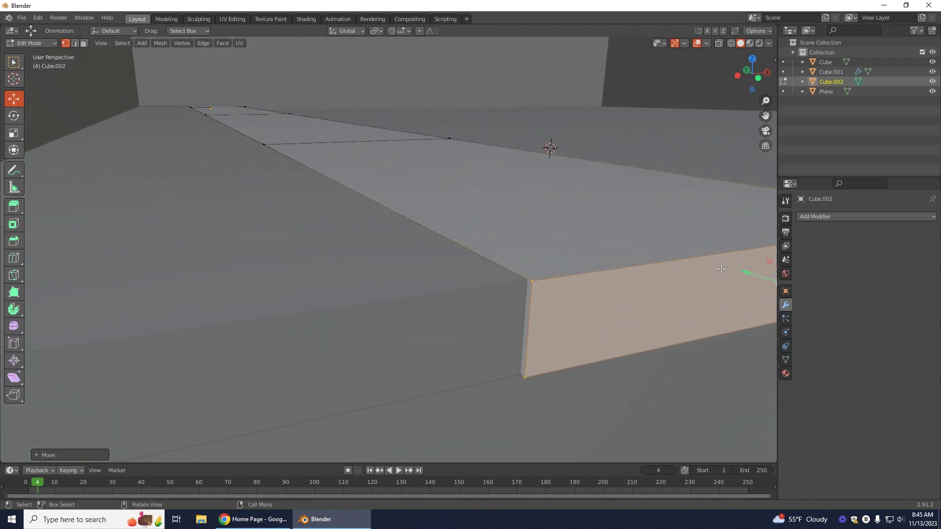
{"action": "left_click_drag", "start_coordinate": [747, 273], "coordinate": [741, 275]}
With X-ray on, select the second row's end vertices protruding through the +Y wall and move them along -Y back into the wall
{"action": "middle_click_drag", "start_coordinate": [166, 402], "coordinate": [144, 402]}
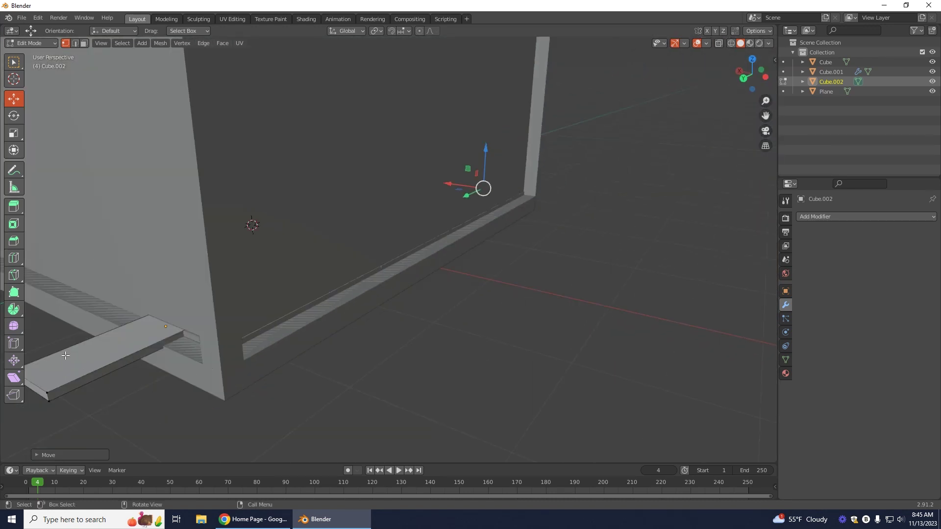
{"action": "left_click", "coordinate": [719, 44]}
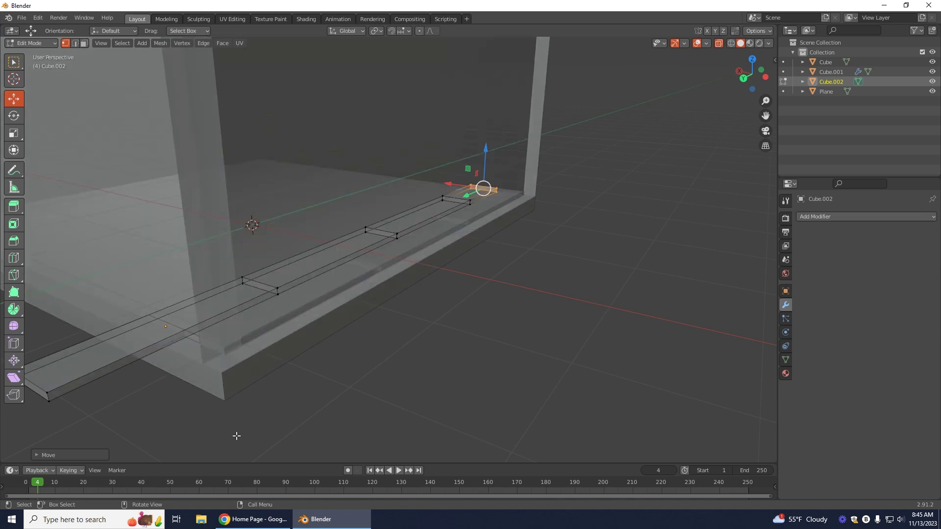
{"action": "left_click_drag", "start_coordinate": [178, 424], "coordinate": [5, 343]}
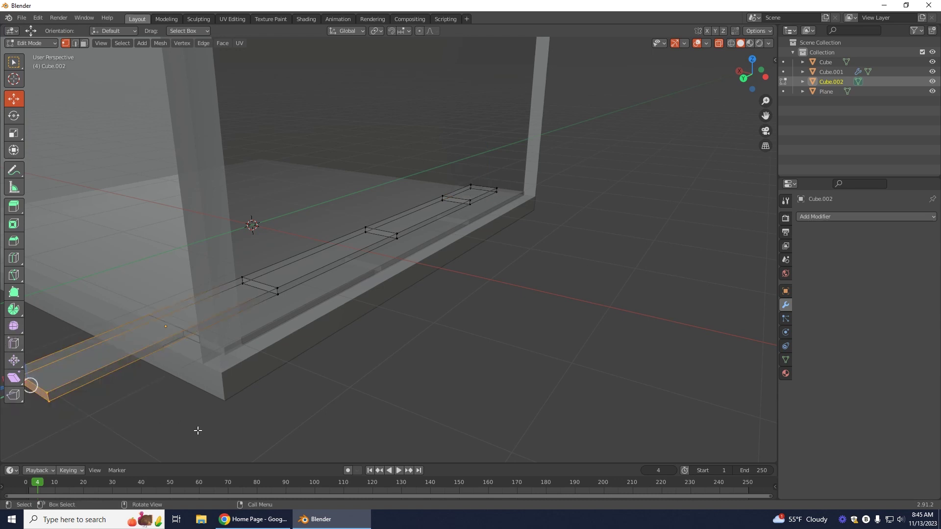
{"action": "middle_click_drag", "start_coordinate": [166, 429], "coordinate": [199, 428]}
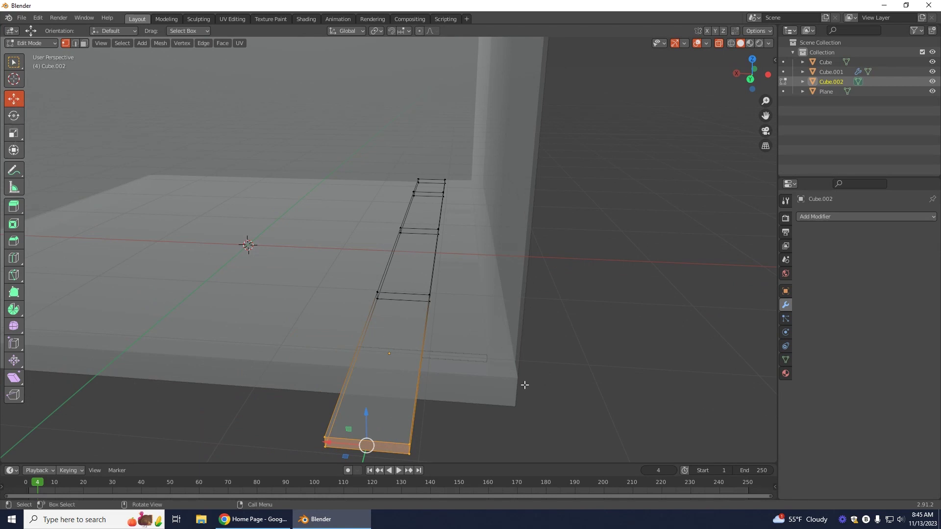
{"action": "middle_click_drag", "start_coordinate": [414, 441], "coordinate": [58, 336]}
{"action": "left_click_drag", "start_coordinate": [59, 337], "coordinate": [179, 295]}
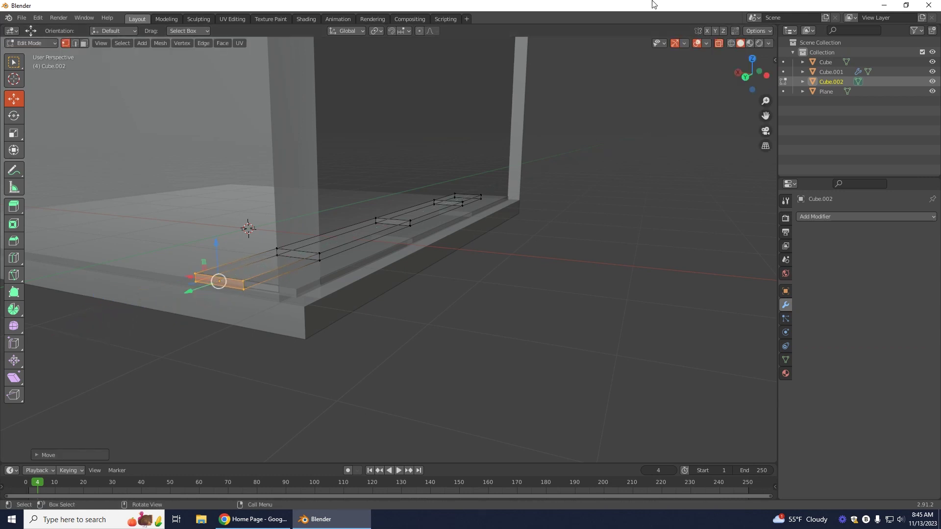
Turn off X-ray and nudge the second row's wall-side end along -Y until it no longer shows through the wall's outer face
{"action": "left_click", "coordinate": [719, 44]}
{"action": "scroll", "coordinate": [244, 257], "scroll_direction": "up", "scroll_amount": 3}
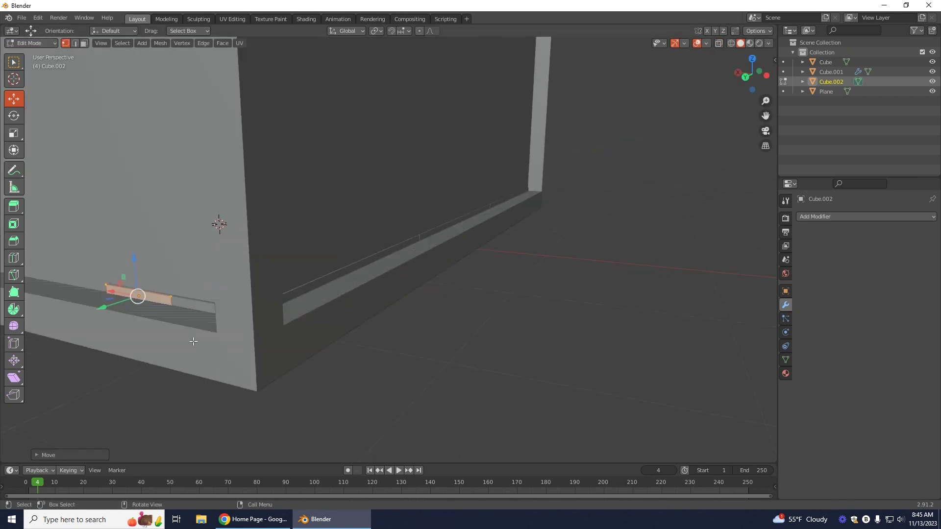
{"action": "scroll", "coordinate": [155, 389], "scroll_direction": "up", "scroll_amount": 2}
{"action": "scroll", "coordinate": [155, 389], "scroll_direction": "down", "scroll_amount": 2}
{"action": "scroll", "coordinate": [155, 360], "scroll_direction": "up", "scroll_amount": 2}
{"action": "scroll", "coordinate": [206, 377], "scroll_direction": "down", "scroll_amount": 2}
{"action": "scroll", "coordinate": [328, 325], "scroll_direction": "up", "scroll_amount": 3}
{"action": "scroll", "coordinate": [323, 358], "scroll_direction": "down", "scroll_amount": 3}
{"action": "scroll", "coordinate": [323, 358], "scroll_direction": "up", "scroll_amount": 3}
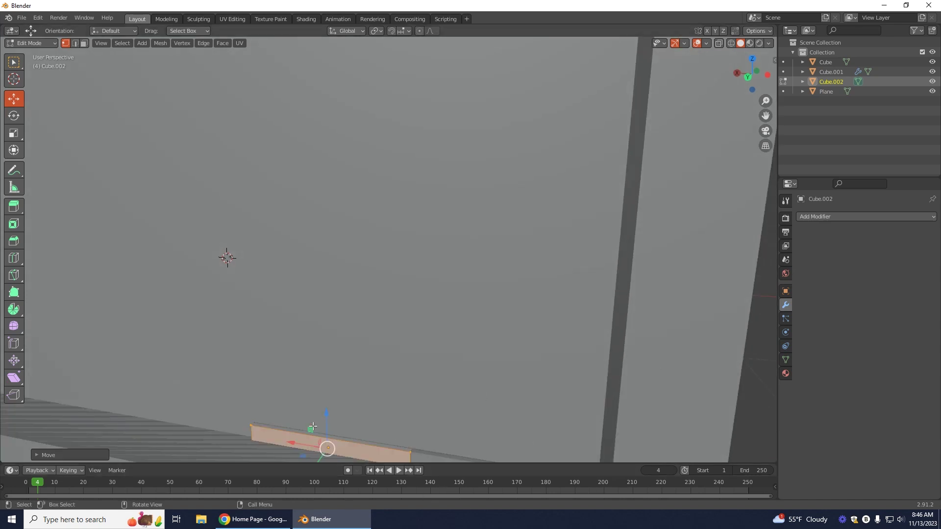
{"action": "scroll", "coordinate": [604, 403], "scroll_direction": "down", "scroll_amount": 2}
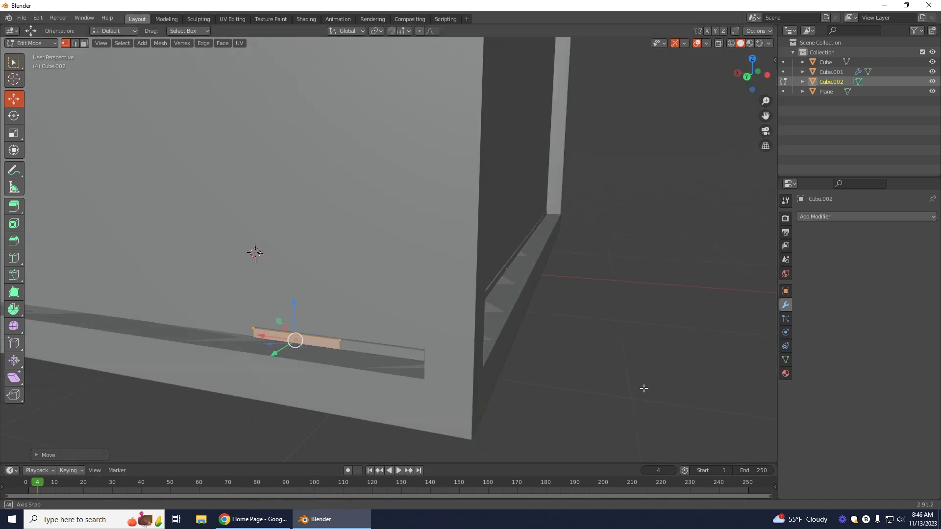
{"action": "left_click_drag", "start_coordinate": [303, 406], "coordinate": [311, 401]}
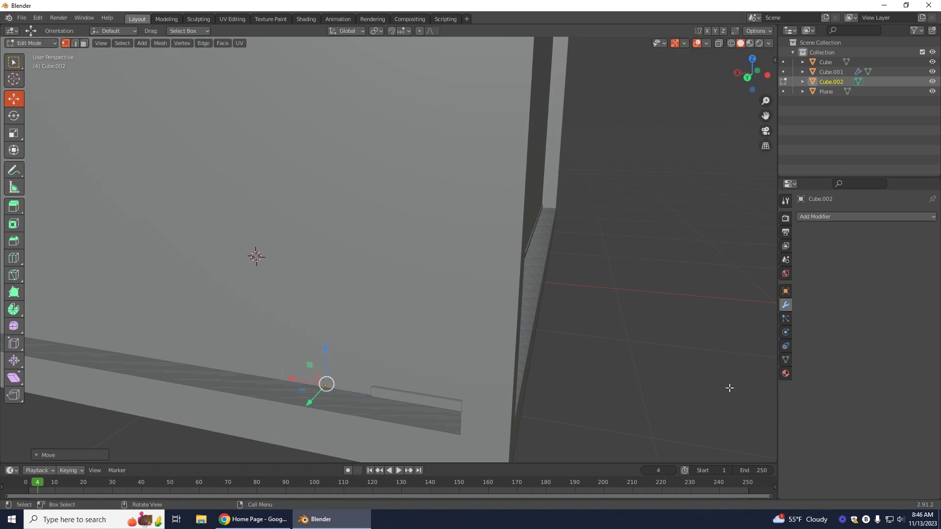
{"action": "middle_click_drag", "start_coordinate": [644, 390], "coordinate": [434, 407]}
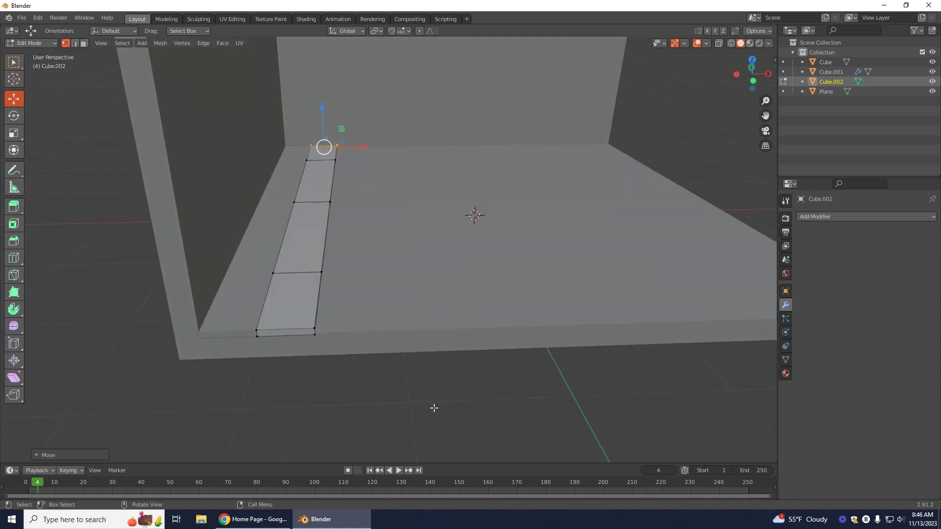
Return to Object Mode, select the first plank row against the side wall, and add a second Array modifier to it
{"action": "left_click", "coordinate": [49, 43]}
{"action": "left_click", "coordinate": [52, 59]}
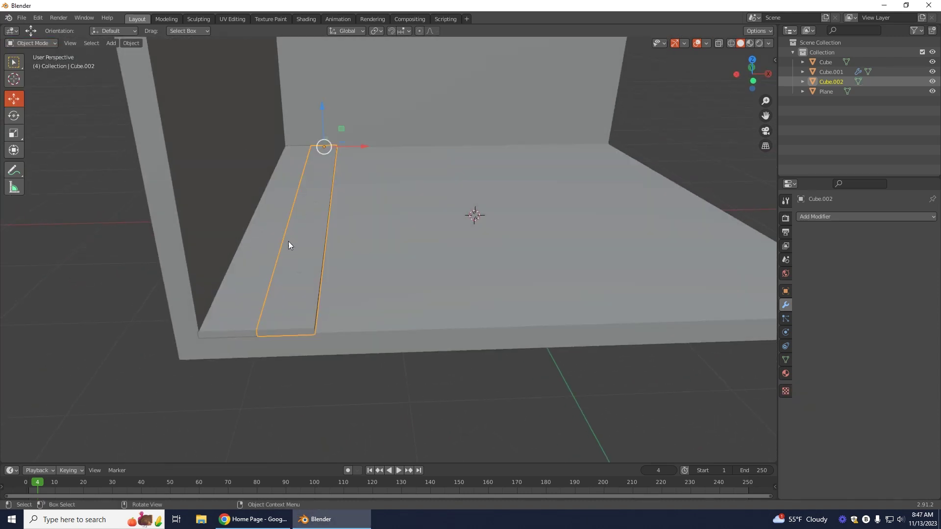
{"action": "left_click", "coordinate": [260, 248]}
{"action": "middle_click_drag", "start_coordinate": [366, 330], "coordinate": [357, 369]}
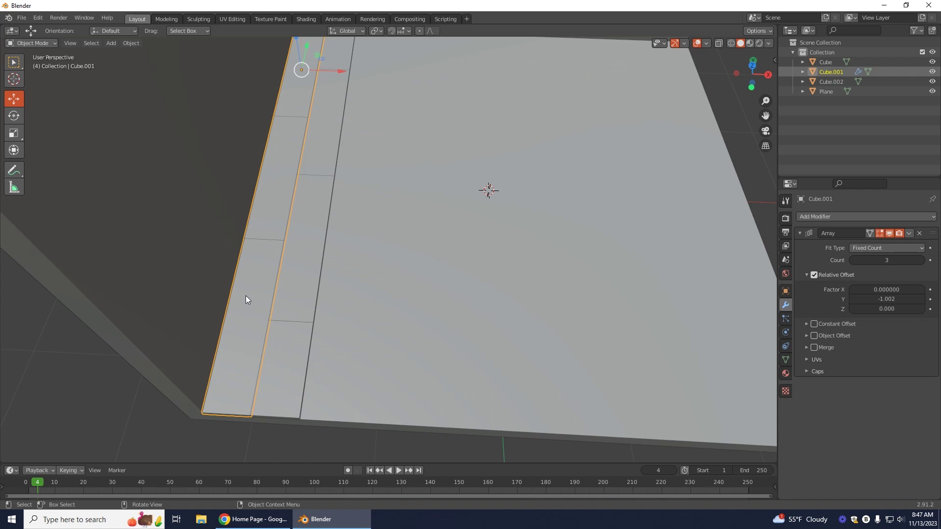
{"action": "left_click", "coordinate": [836, 216]}
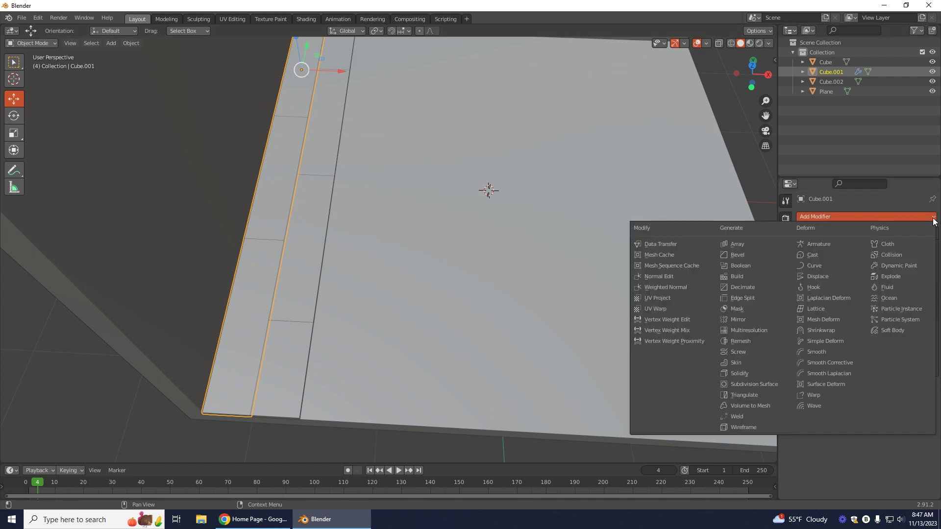
{"action": "left_click", "coordinate": [738, 243]}
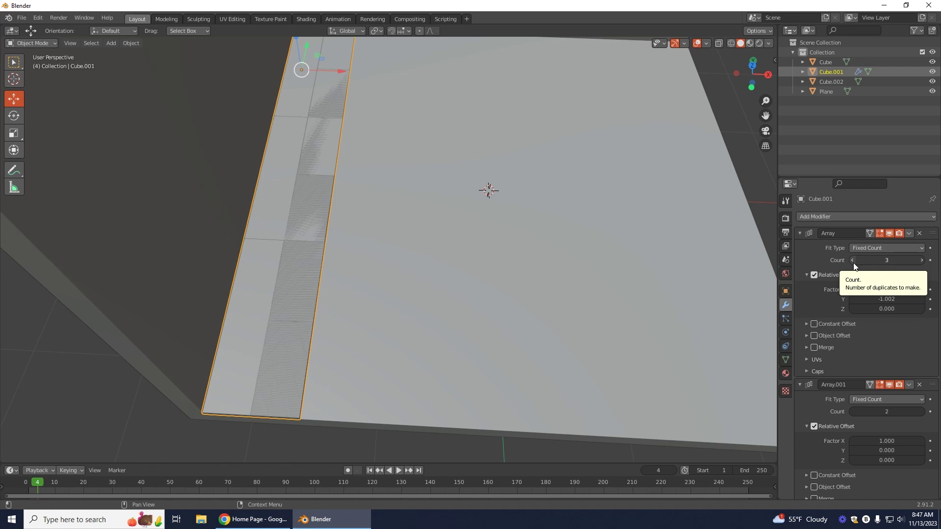
Set the second Array modifier's relative offset X factor to 2.000 to leave room for the staggered row
{"action": "scroll", "coordinate": [880, 333], "scroll_direction": "down", "scroll_amount": 1}
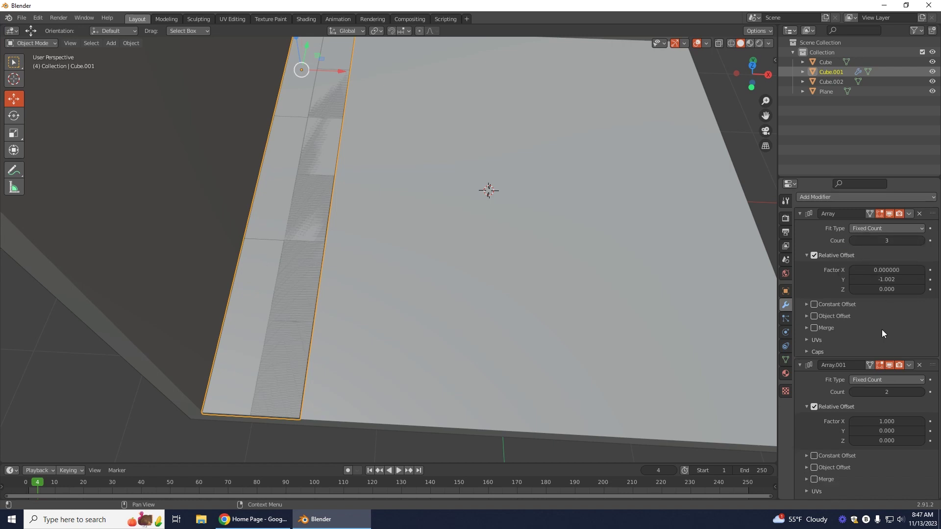
{"action": "scroll", "coordinate": [882, 380], "scroll_direction": "down", "scroll_amount": 1}
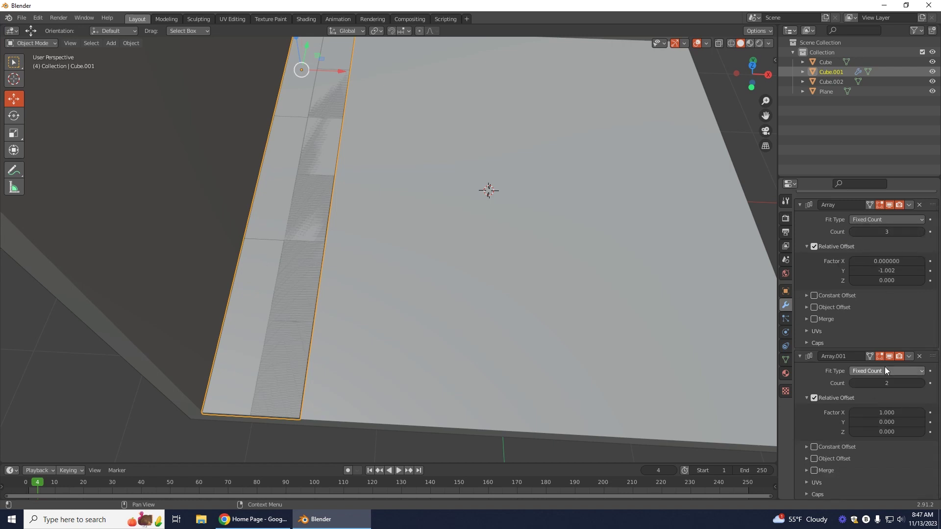
{"action": "scroll", "coordinate": [885, 367], "scroll_direction": "up", "scroll_amount": 2}
{"action": "scroll", "coordinate": [867, 423], "scroll_direction": "down", "scroll_amount": 1}
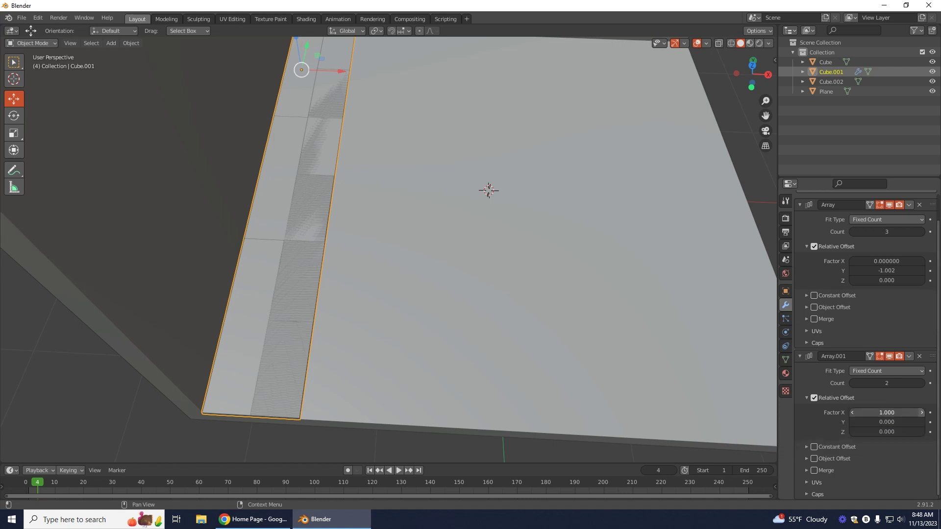
{"action": "left_click", "coordinate": [921, 412]}
{"action": "left_click", "coordinate": [922, 412]}
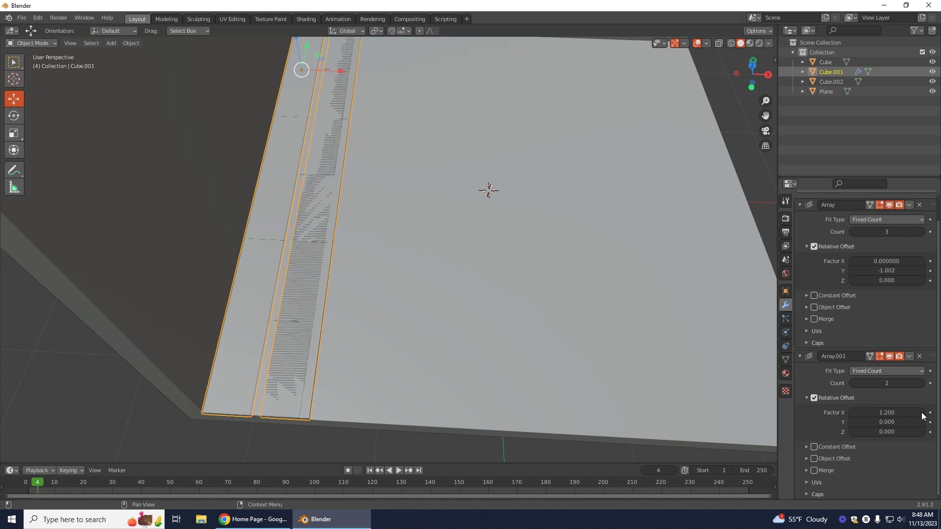
{"action": "left_click", "coordinate": [921, 412]}
{"action": "left_click", "coordinate": [921, 413]}
{"action": "left_click", "coordinate": [921, 412]}
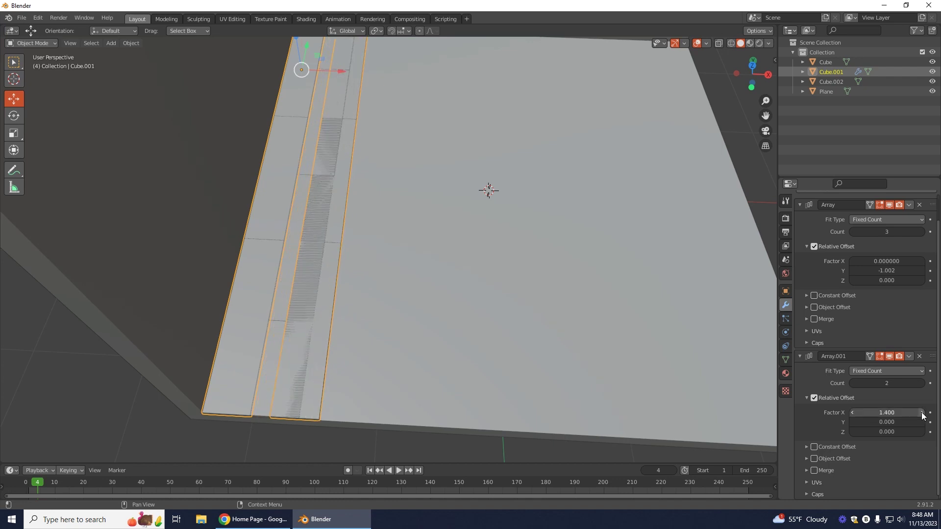
{"action": "left_click", "coordinate": [921, 412]}
{"action": "left_click", "coordinate": [922, 413]}
{"action": "left_click", "coordinate": [922, 412]}
{"action": "left_click", "coordinate": [921, 412]}
{"action": "left_click", "coordinate": [921, 412]}
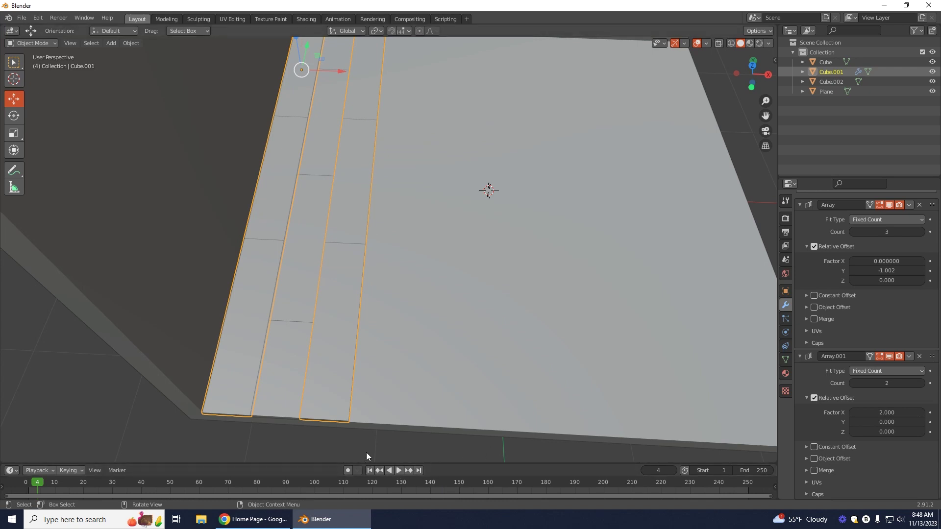
Examine from the front end how closely the arrayed copy fits against the second plank row, keeping the X factor at 2.000
{"action": "middle_click_drag", "start_coordinate": [366, 452], "coordinate": [342, 333]}
{"action": "scroll", "coordinate": [346, 342], "scroll_direction": "up", "scroll_amount": 2}
{"action": "mouse_move", "coordinate": [285, 372]}
{"action": "middle_mouse_down"}
{"action": "mouse_move", "coordinate": [301, 363]}
{"action": "mouse_move", "coordinate": [297, 371]}
{"action": "middle_mouse_up"}
{"action": "scroll", "coordinate": [357, 327], "scroll_direction": "up", "scroll_amount": 2}
{"action": "scroll", "coordinate": [388, 394], "scroll_direction": "up", "scroll_amount": 2}
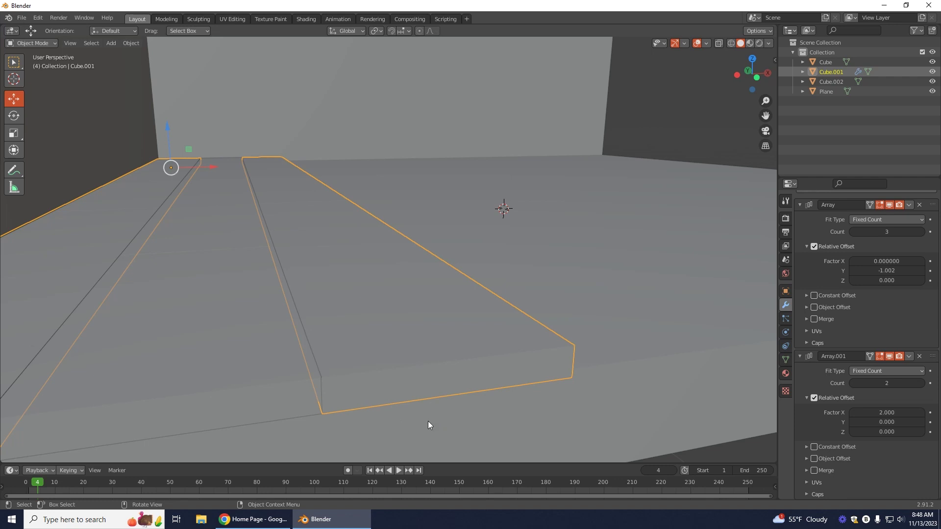
{"action": "left_click", "coordinate": [922, 413]}
{"action": "left_click", "coordinate": [851, 413]}
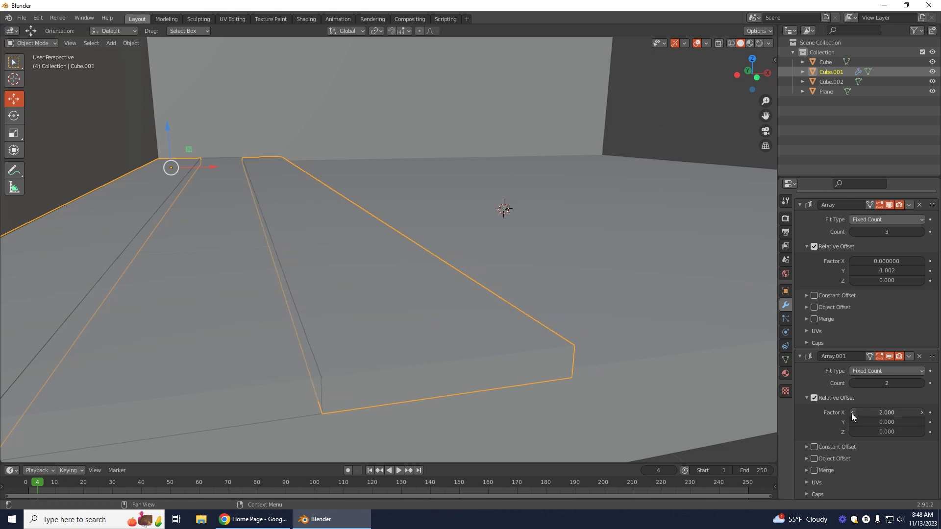
{"action": "middle_click_drag", "start_coordinate": [563, 439], "coordinate": [315, 435]}
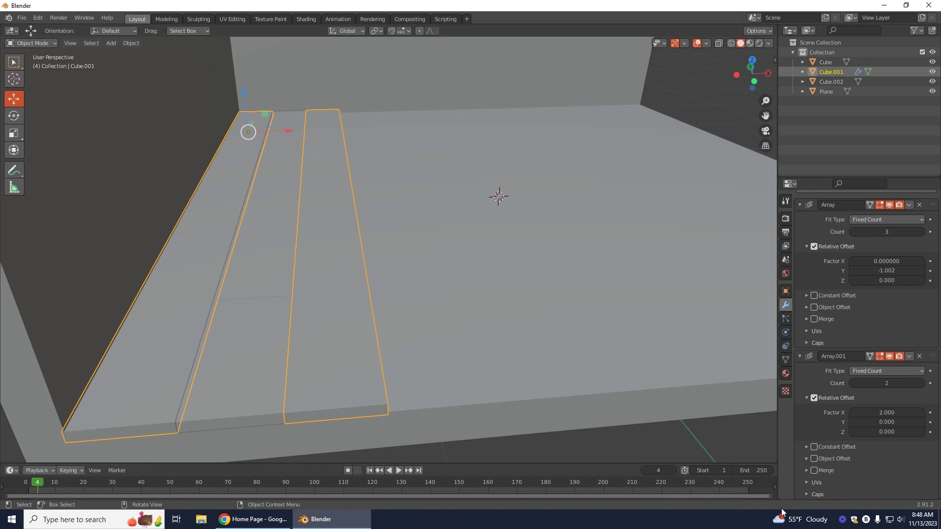
Increase the second Array modifier's count to 7 so the first row's copies span the floor slab along X
{"action": "scroll", "coordinate": [426, 274], "scroll_direction": "down", "scroll_amount": 3}
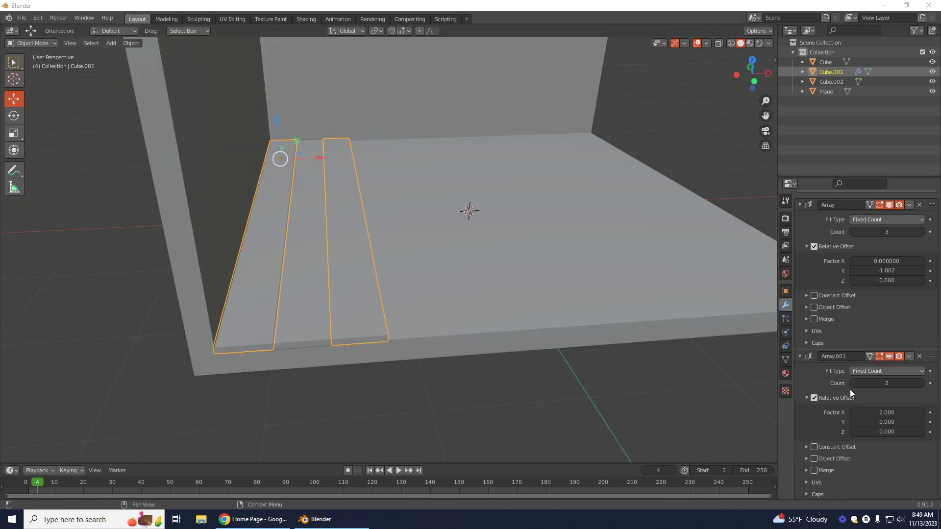
{"action": "left_click", "coordinate": [922, 384]}
{"action": "left_click", "coordinate": [922, 384]}
{"action": "left_click", "coordinate": [921, 384]}
{"action": "left_click", "coordinate": [922, 383]}
{"action": "middle_click_drag", "start_coordinate": [729, 430], "coordinate": [718, 434]}
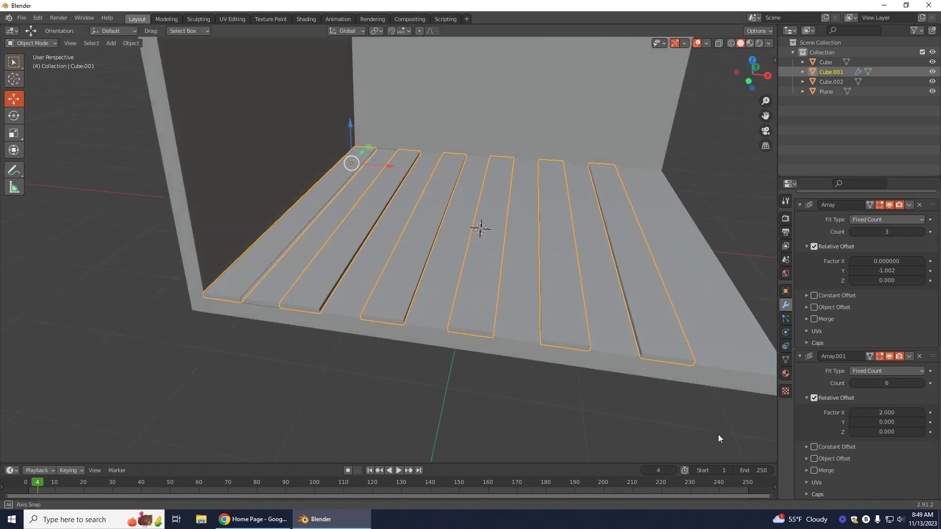
{"action": "left_click", "coordinate": [922, 383]}
{"action": "middle_click_drag", "start_coordinate": [729, 414], "coordinate": [695, 398]}
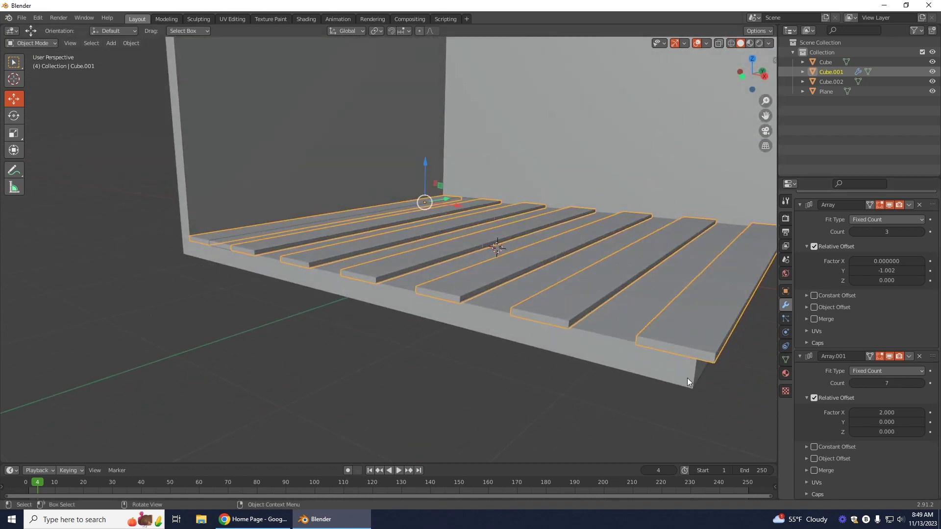
{"action": "middle_click_drag", "start_coordinate": [419, 409], "coordinate": [431, 438]}
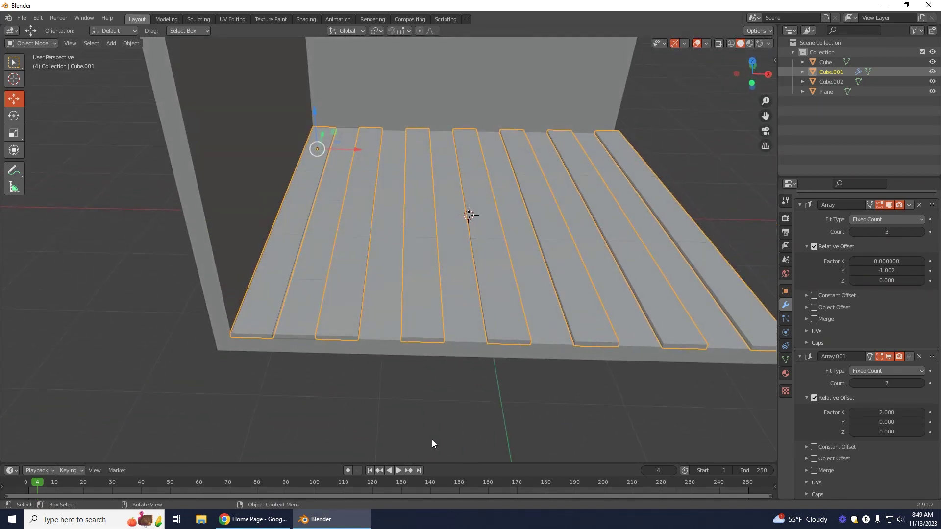
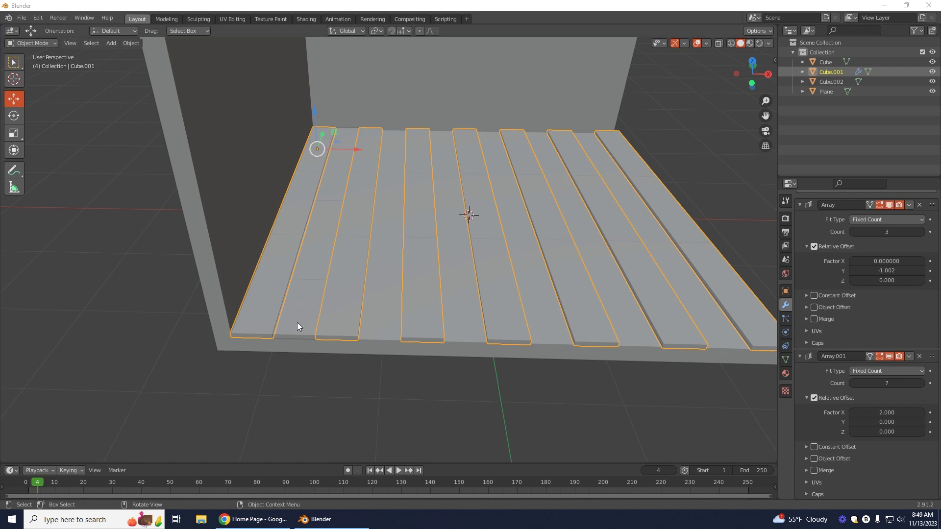
Select the second, staggered plank row and add an Array modifier to it
{"action": "left_click", "coordinate": [289, 330]}
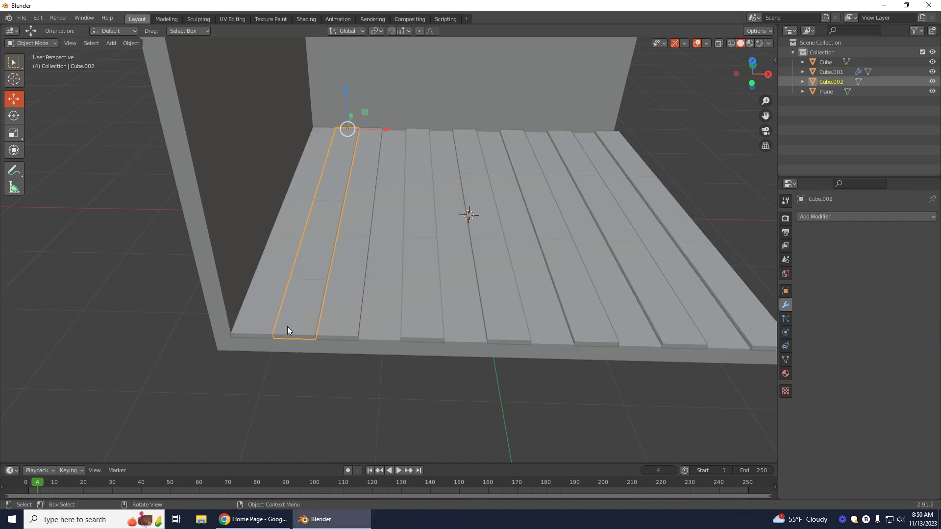
{"action": "scroll", "coordinate": [330, 342], "scroll_direction": "up", "scroll_amount": 2}
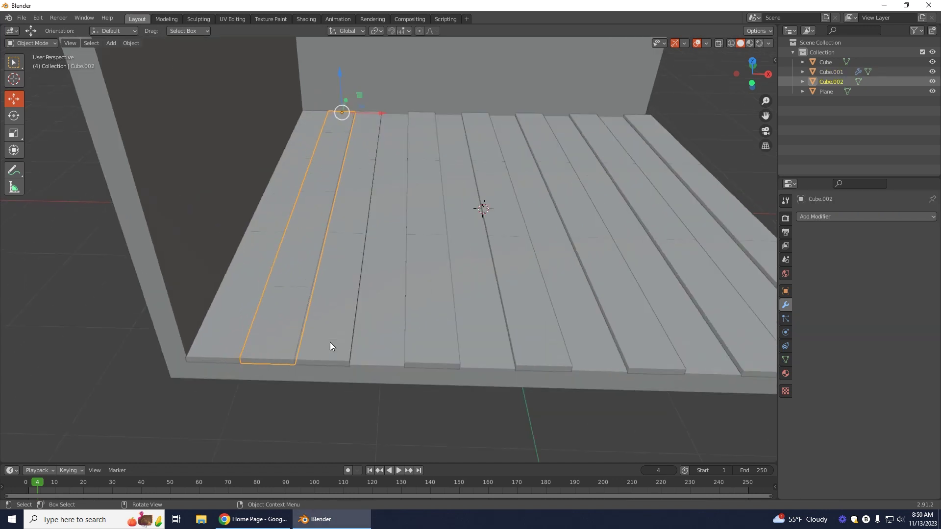
{"action": "left_click", "coordinate": [828, 217]}
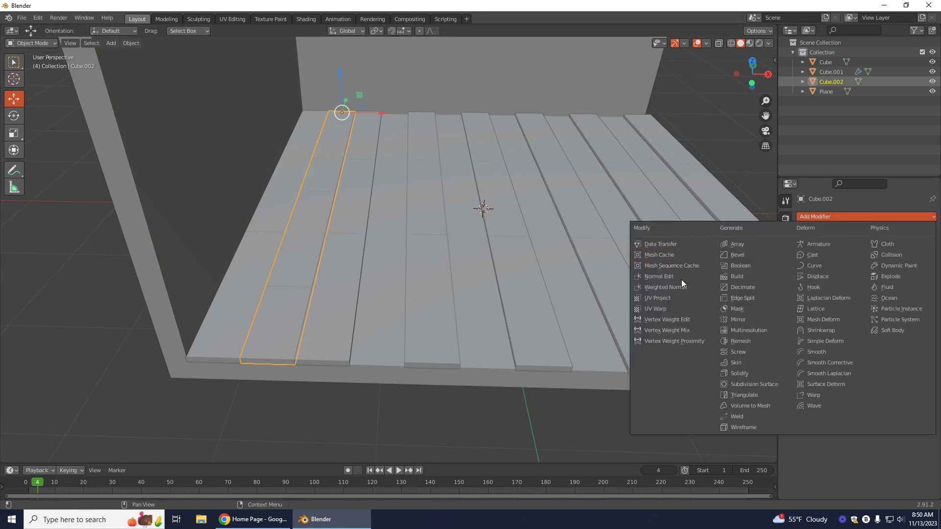
{"action": "left_click", "coordinate": [739, 247]}
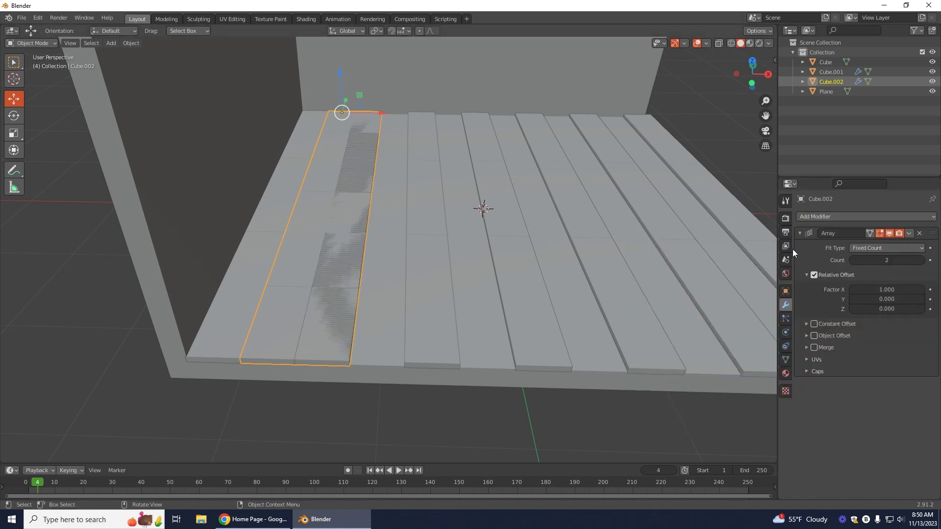
Set the staggered row's Array relative offset X factor to 2.000 so its copy skips the neighbouring row
{"action": "left_click", "coordinate": [921, 289]}
{"action": "left_click", "coordinate": [922, 289]}
{"action": "left_click", "coordinate": [921, 290]}
{"action": "left_click", "coordinate": [922, 289]}
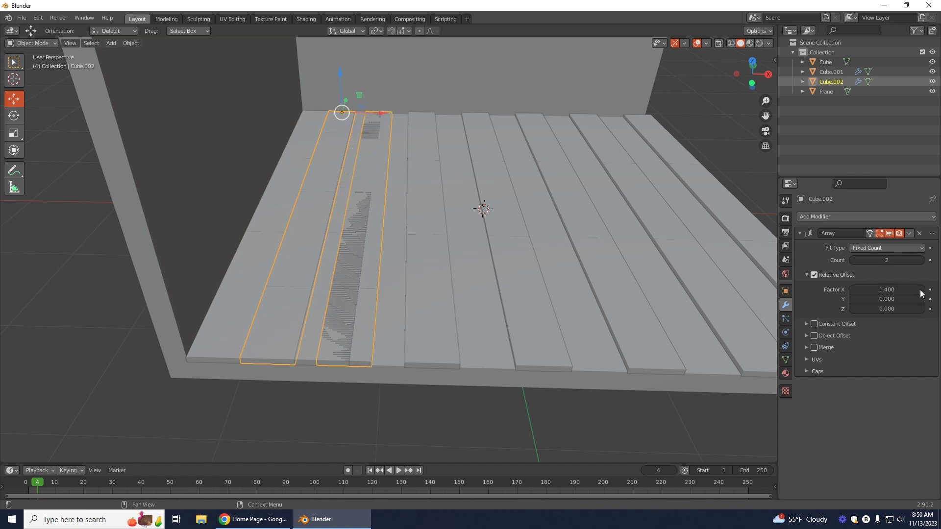
{"action": "left_click", "coordinate": [921, 290]}
{"action": "left_click", "coordinate": [922, 289]}
{"action": "left_click", "coordinate": [921, 290]}
{"action": "left_click", "coordinate": [921, 290]}
{"action": "left_click", "coordinate": [921, 290]}
{"action": "left_click", "coordinate": [921, 289]}
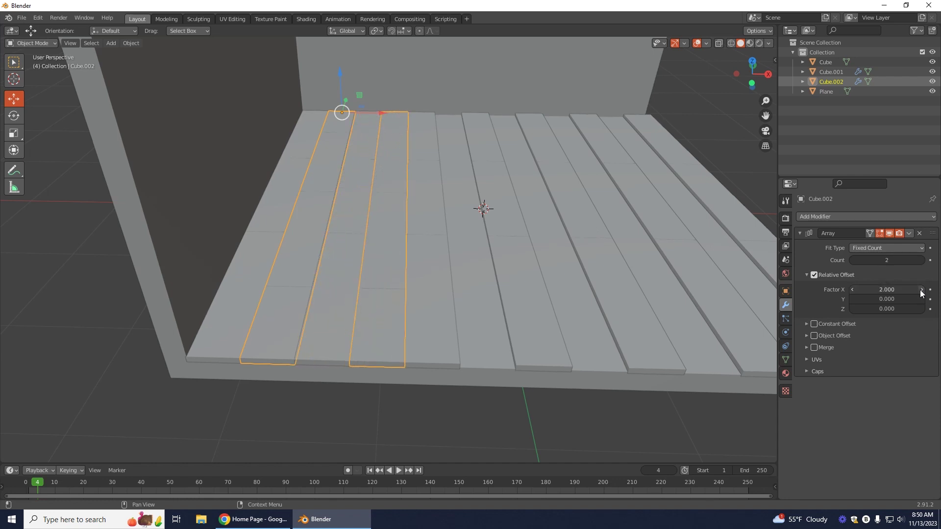
Increase the staggered row's Array count to 6 to fill the remaining gaps across the floor, then deselect it
{"action": "middle_click_drag", "start_coordinate": [426, 431], "coordinate": [428, 399]}
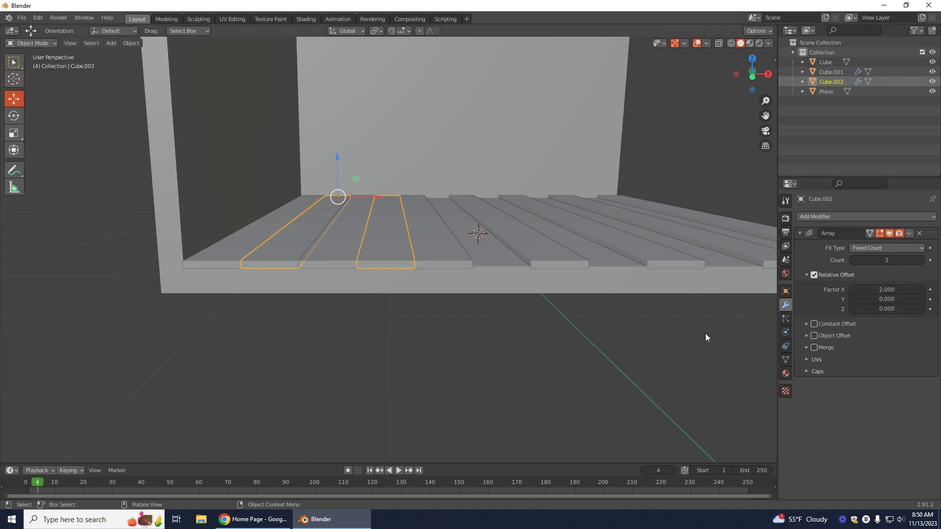
{"action": "middle_click_drag", "start_coordinate": [630, 346], "coordinate": [634, 365]}
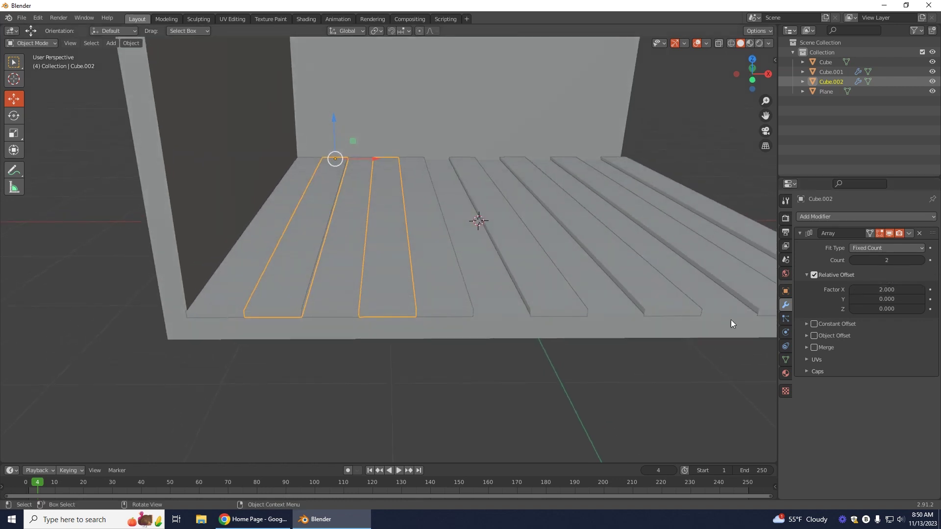
{"action": "left_click", "coordinate": [920, 260]}
{"action": "key", "text": "Escape"}
{"action": "left_click_drag", "start_coordinate": [924, 262], "coordinate": [938, 262]}
{"action": "middle_click_drag", "start_coordinate": [689, 381], "coordinate": [568, 434]}
{"action": "scroll", "coordinate": [648, 370], "scroll_direction": "down", "scroll_amount": 4}
{"action": "left_click", "coordinate": [748, 408]}
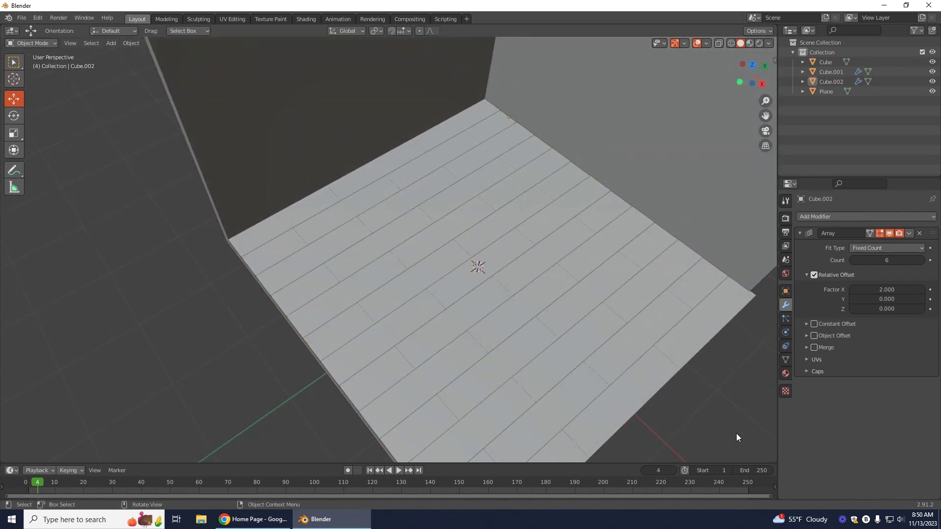
Select the floor-and-walls object and enter Edit Mode with none of its geometry selected
{"action": "middle_click_drag", "start_coordinate": [686, 434], "coordinate": [665, 404]}
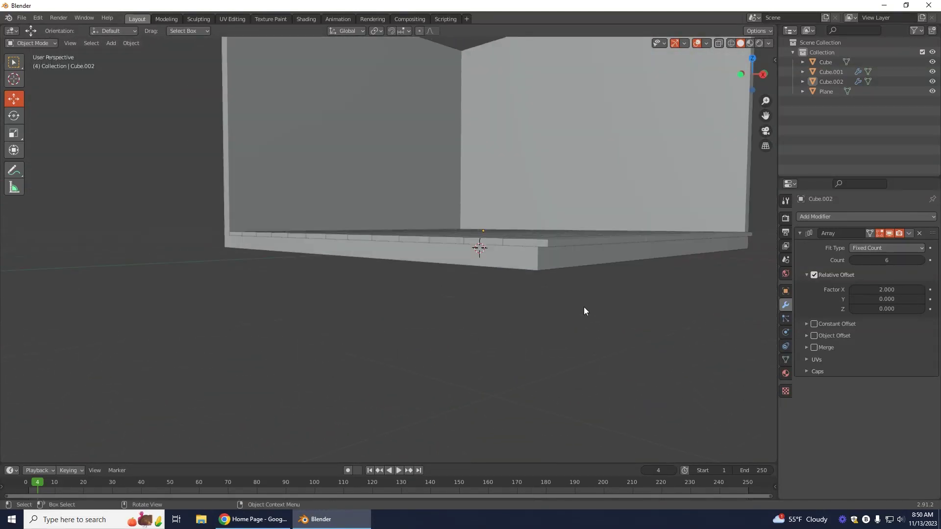
{"action": "left_click", "coordinate": [515, 261]}
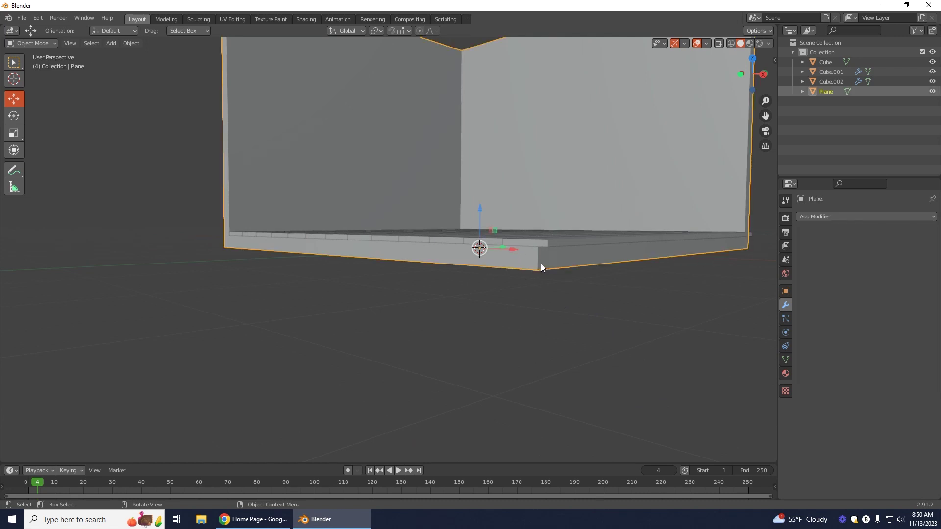
{"action": "middle_click_drag", "start_coordinate": [542, 344], "coordinate": [538, 311]}
{"action": "left_click", "coordinate": [31, 43]}
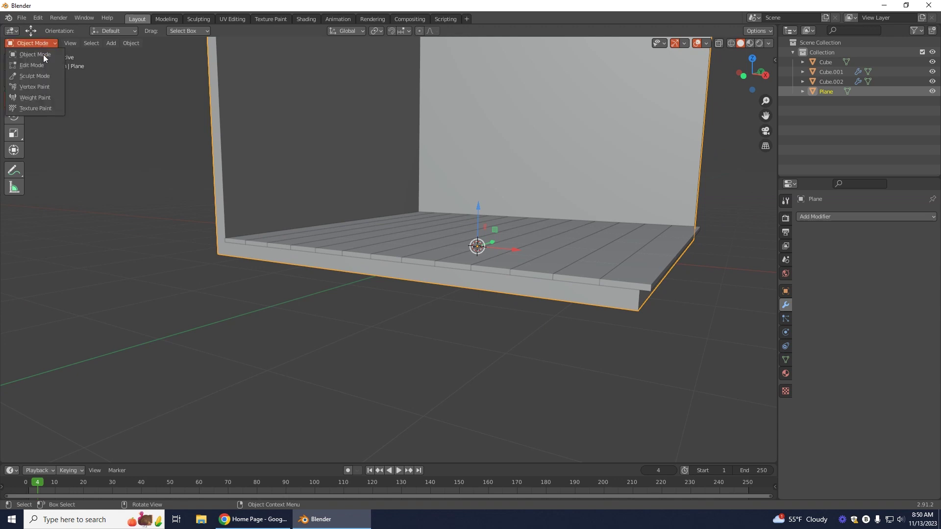
{"action": "left_click", "coordinate": [29, 65]}
{"action": "key", "text": "alt+a"}
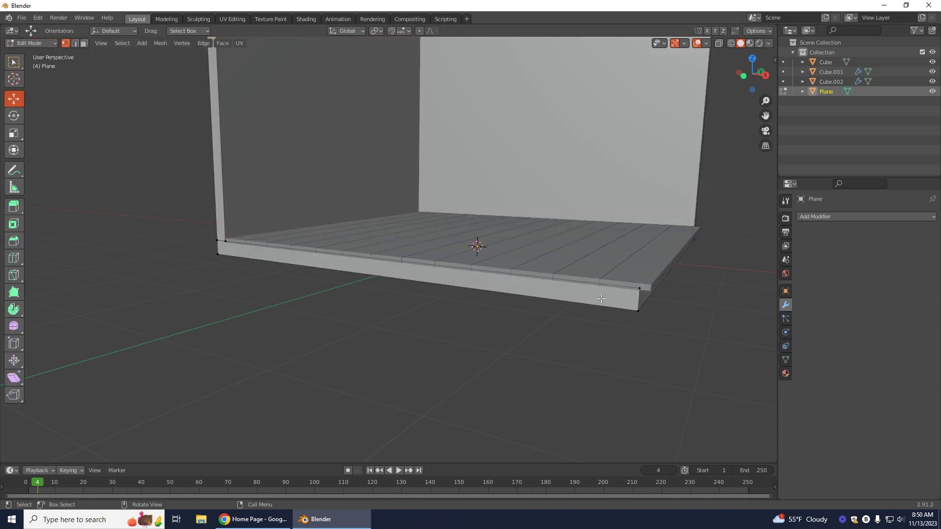
In face select mode, move the slab's open side face outward along X until it is flush with the overhanging planks
{"action": "scroll", "coordinate": [657, 294], "scroll_direction": "up", "scroll_amount": 3}
{"action": "left_click", "coordinate": [700, 290]}
{"action": "key", "text": "3"}
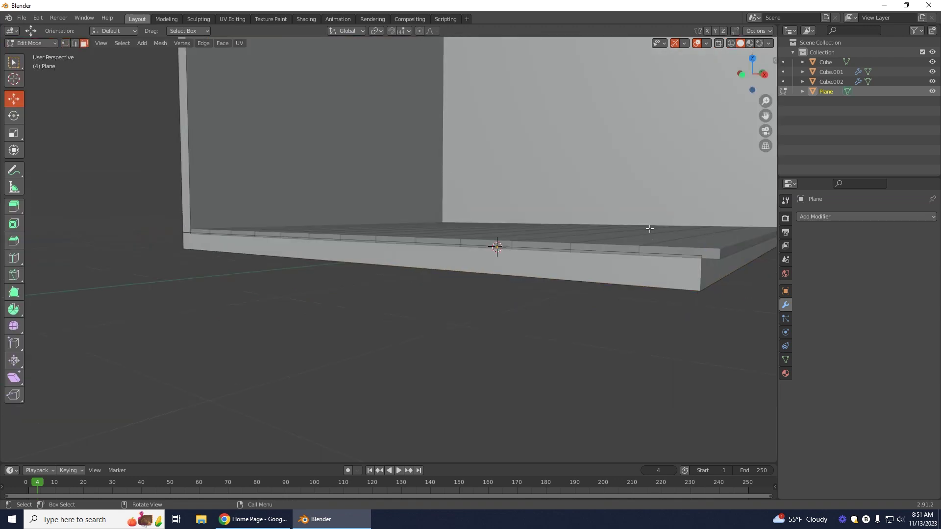
{"action": "left_click", "coordinate": [713, 274]}
{"action": "middle_click_drag", "start_coordinate": [725, 331], "coordinate": [680, 329]}
{"action": "left_click_drag", "start_coordinate": [726, 253], "coordinate": [737, 253]}
{"action": "scroll", "coordinate": [698, 294], "scroll_direction": "down", "scroll_amount": 2}
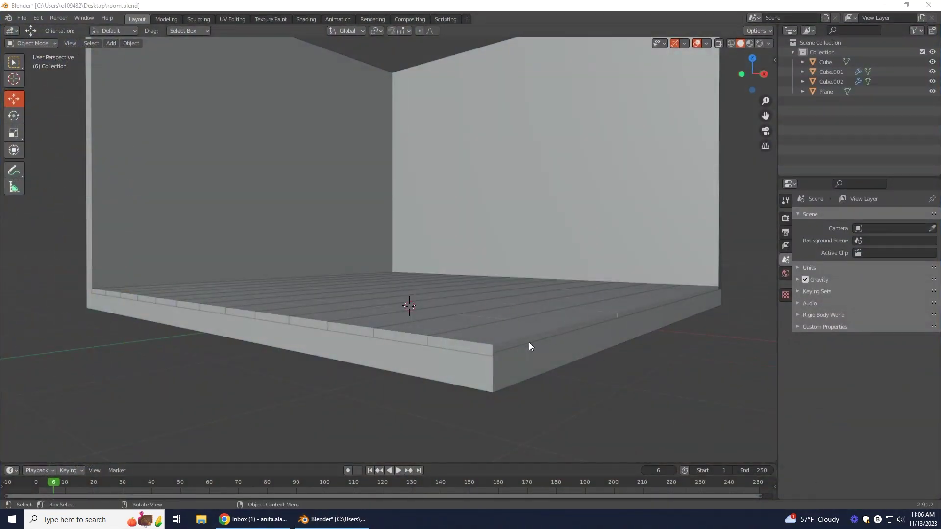
Select the floor-and-walls object and rename it Room
{"action": "scroll", "coordinate": [340, 299], "scroll_direction": "down", "scroll_amount": 2}
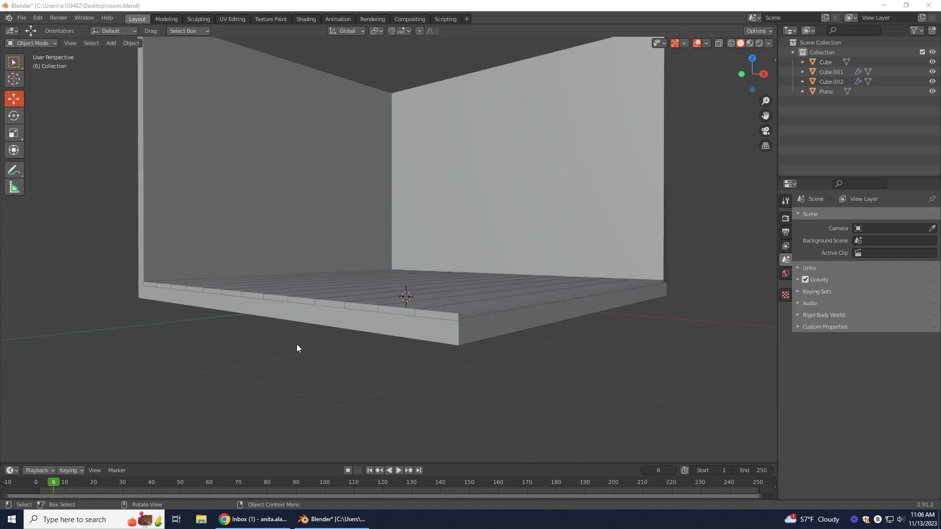
{"action": "left_click", "coordinate": [522, 222]}
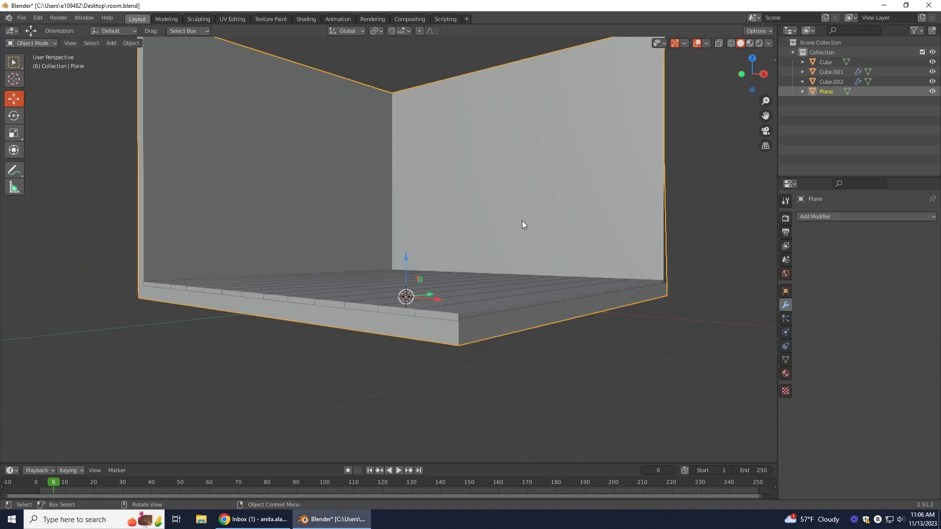
{"action": "double_click", "coordinate": [825, 91]}
{"action": "type", "text": "Room"}
{"action": "key", "text": "Return"}
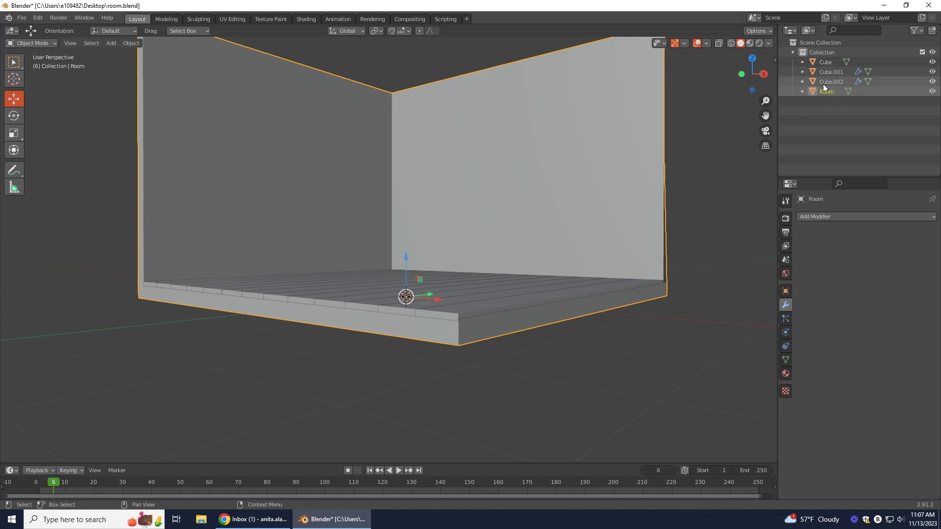
Rename the staggered plank array Cube.002 as Planks1
{"action": "left_click", "coordinate": [833, 82]}
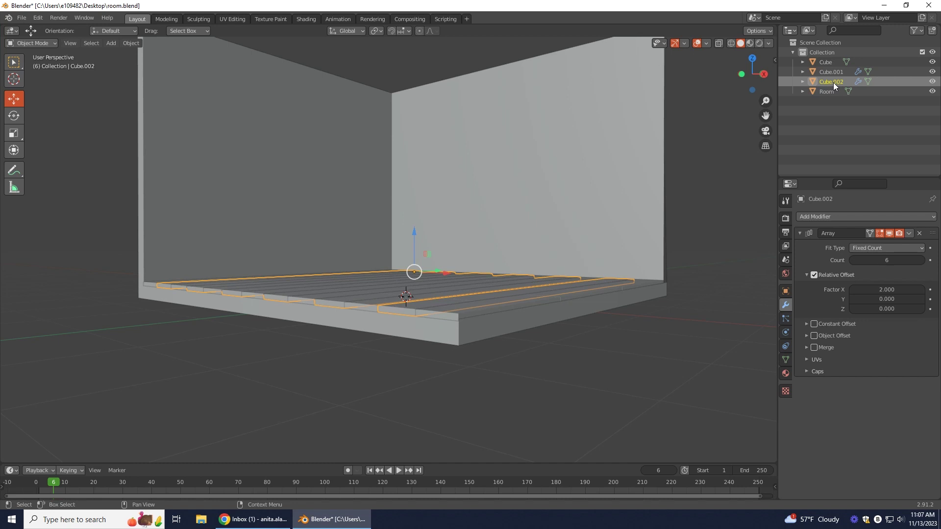
{"action": "double_click", "coordinate": [834, 81]}
{"action": "key", "text": "ctrl+a"}
{"action": "key", "text": "BackSpace"}
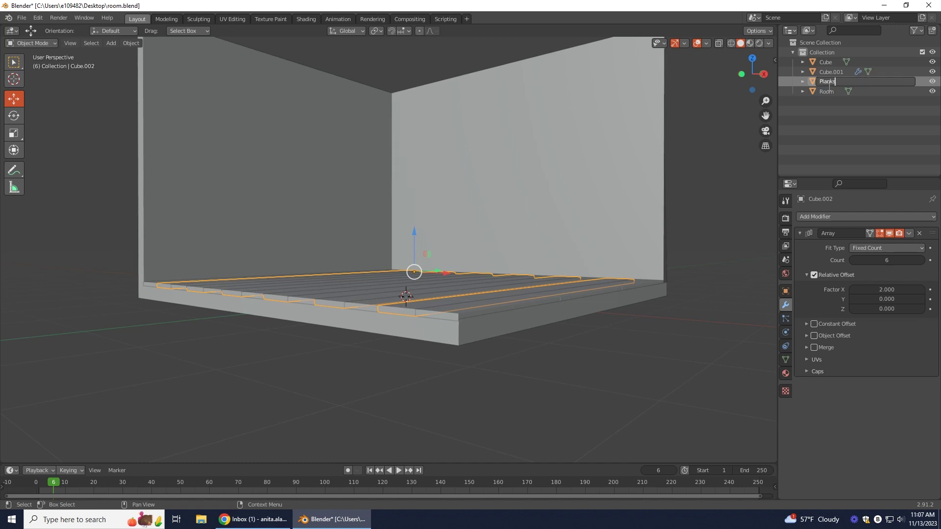
{"action": "type", "text": "Planks1"}
{"action": "key", "text": "Return"}
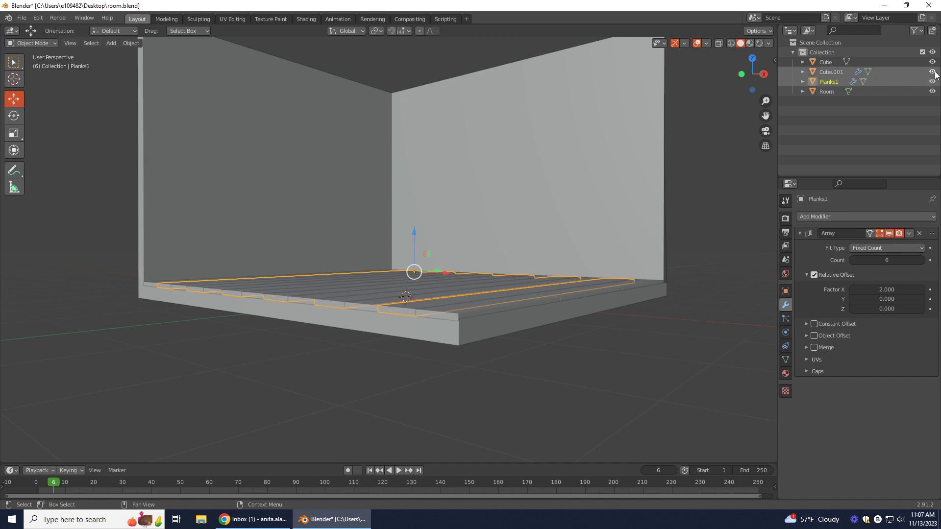
Rename the other plank array, Cube.001, as Planks2
{"action": "double_click", "coordinate": [834, 72]}
{"action": "key", "text": "Home"}
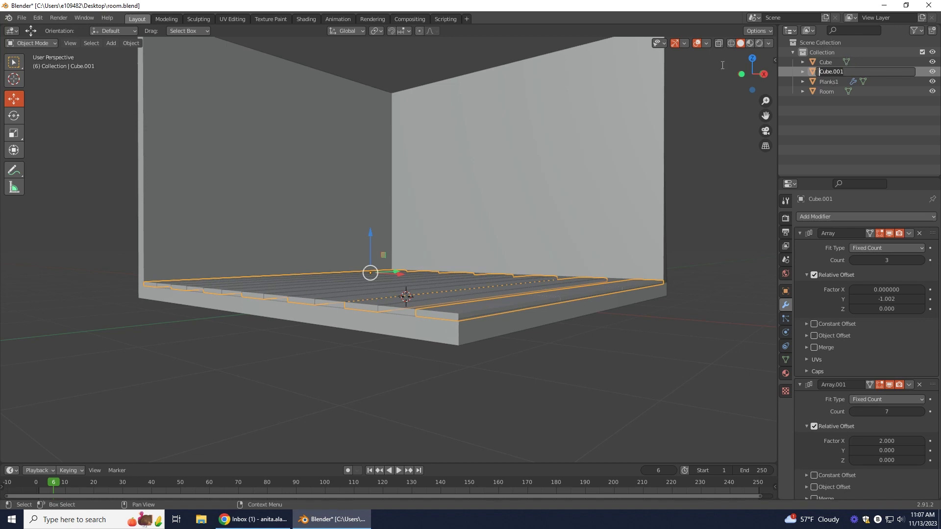
{"action": "key", "text": "ctrl+a"}
{"action": "type", "text": "Planks2"}
{"action": "key", "text": "Return"}
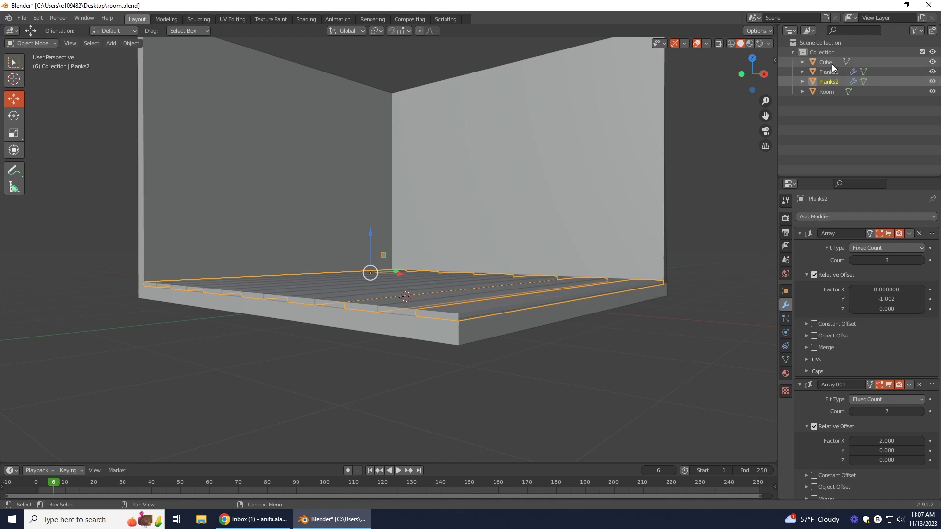
Rename the original single plank object as Plank-Main
{"action": "left_click", "coordinate": [828, 63]}
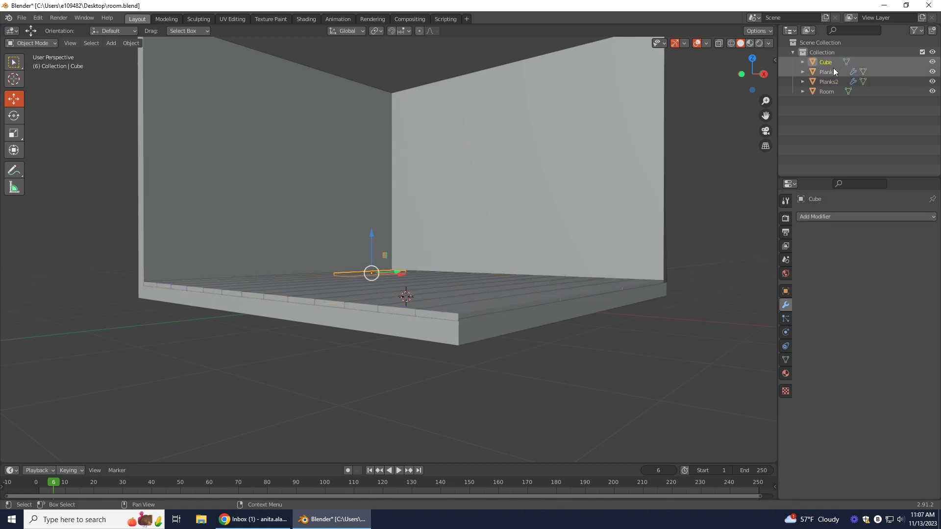
{"action": "double_click", "coordinate": [824, 62]}
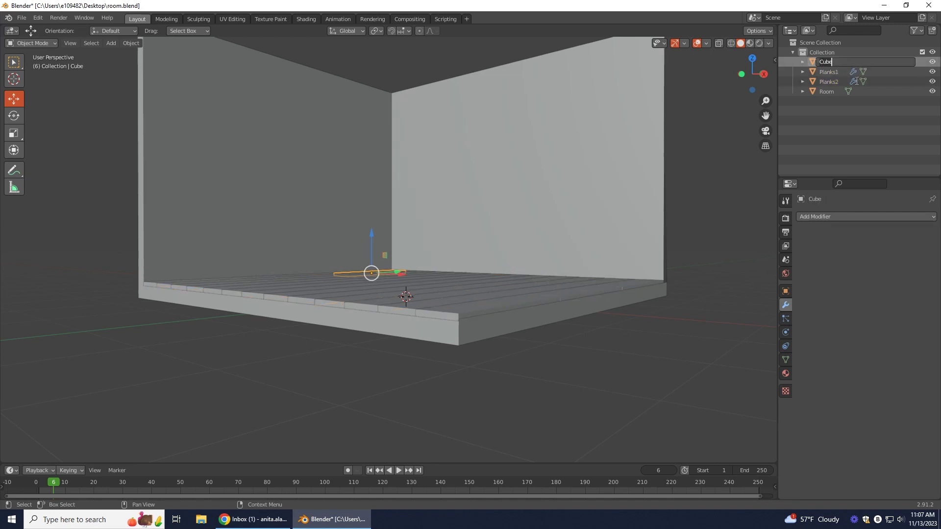
{"action": "key", "text": "ctrl+a"}
{"action": "type", "text": "Pla"}
{"action": "key", "text": "Return"}
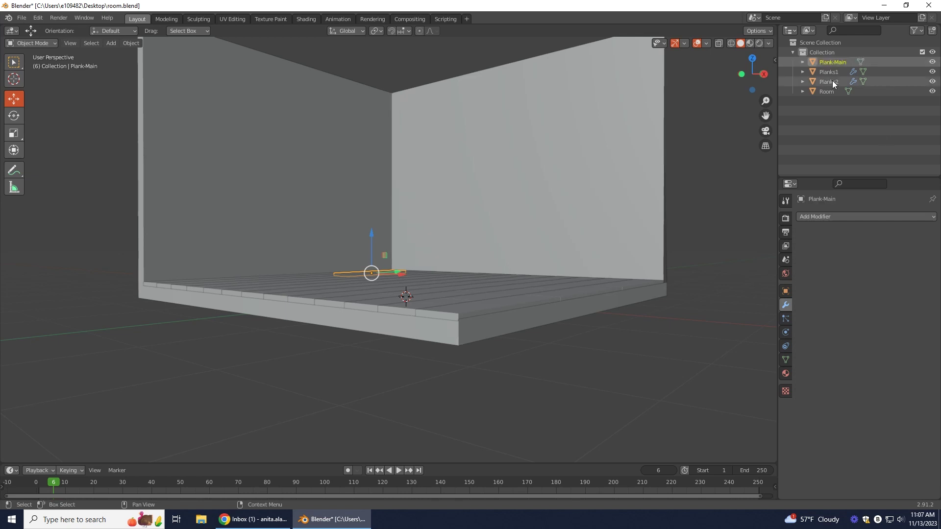
Add a 2 m cube mesh at the centre of the room
{"action": "scroll", "coordinate": [632, 258], "scroll_direction": "down", "scroll_amount": 2}
{"action": "scroll", "coordinate": [640, 259], "scroll_direction": "up", "scroll_amount": 1}
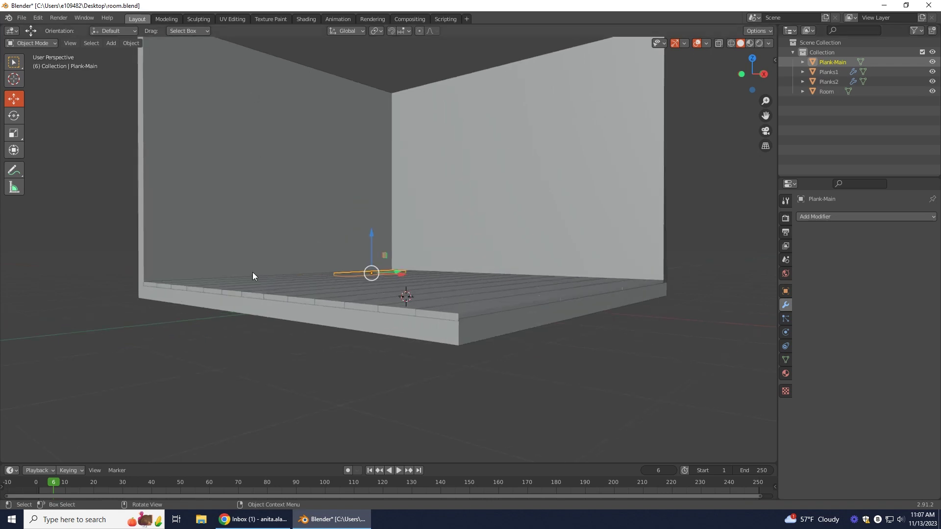
{"action": "left_click", "coordinate": [113, 43]}
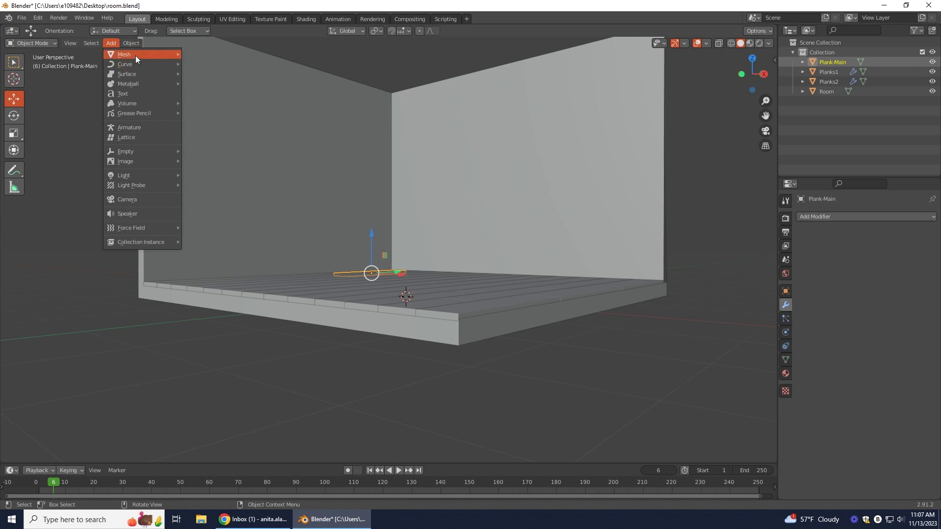
{"action": "mouse_move", "coordinate": [136, 55]}
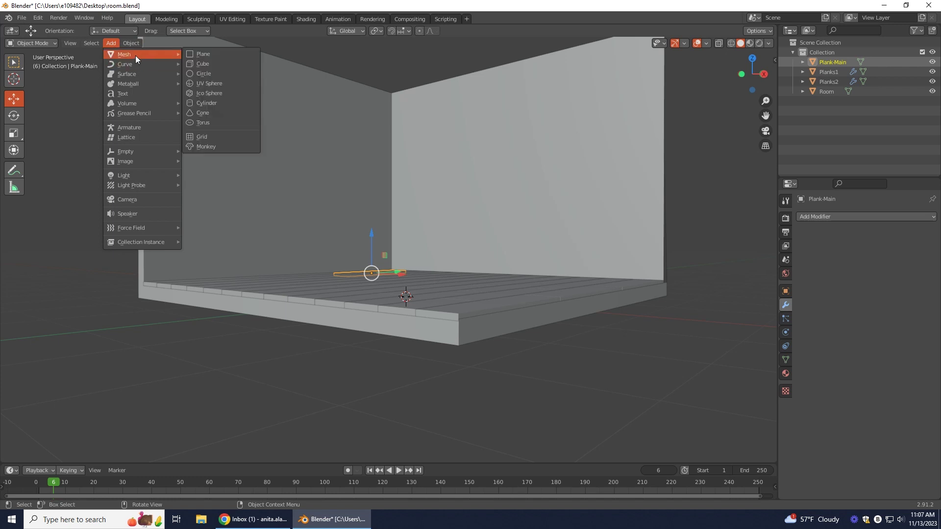
{"action": "left_click", "coordinate": [221, 64]}
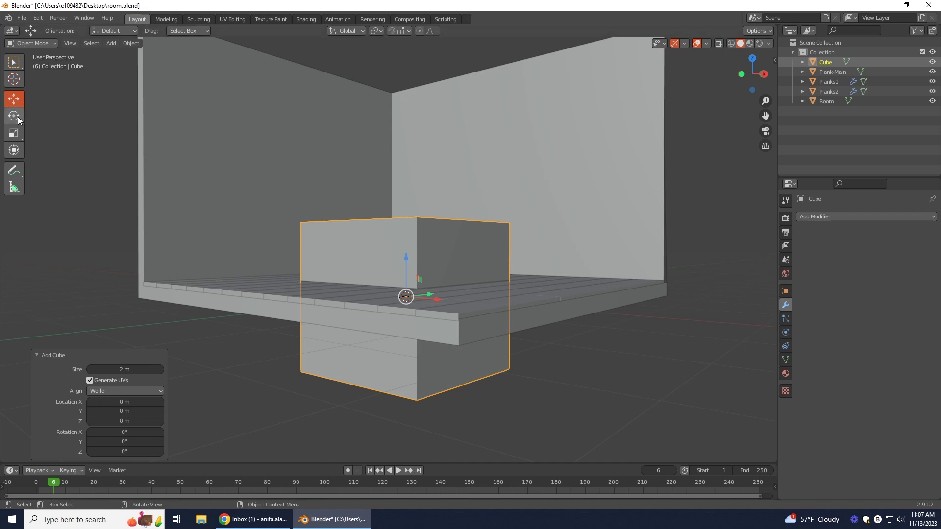
Flatten the new cube along Z into a low slab with the Scale tool, undoing the stray uniform resize
{"action": "left_click", "coordinate": [15, 135]}
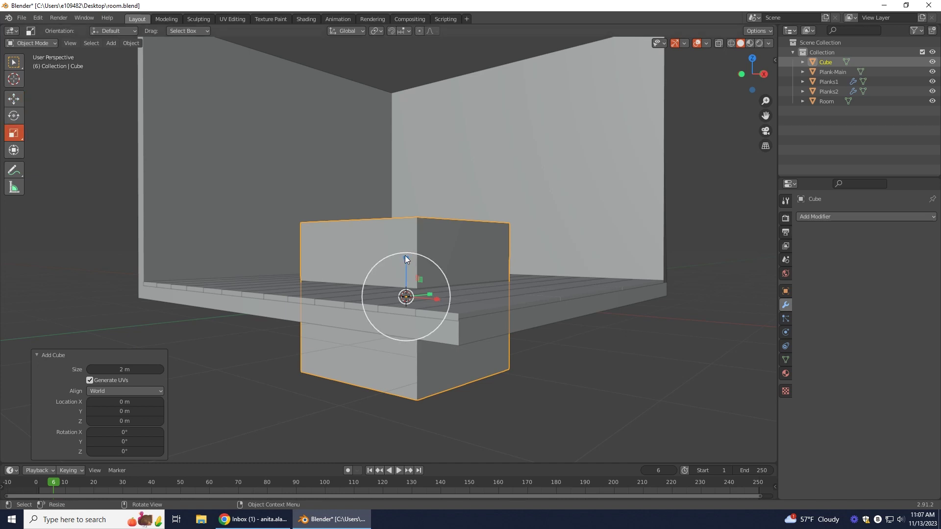
{"action": "left_click_drag", "start_coordinate": [405, 253], "coordinate": [406, 245]}
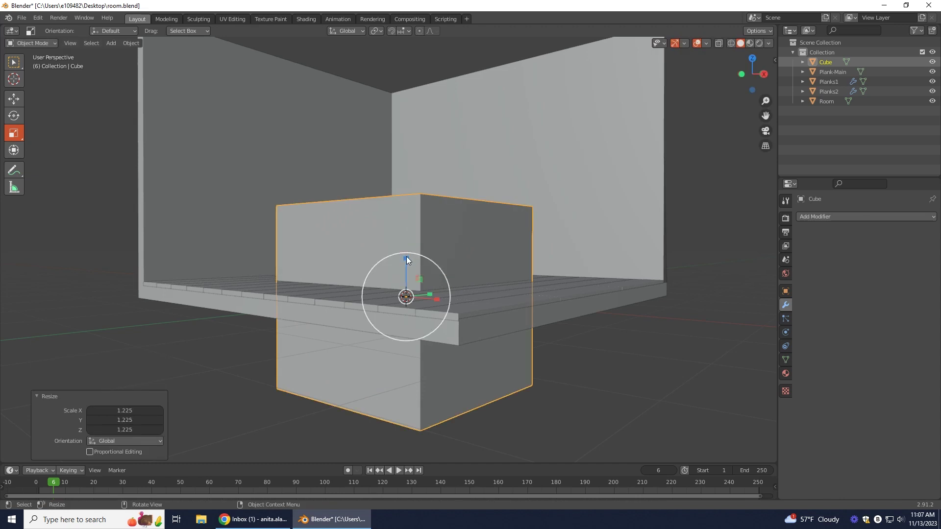
{"action": "key", "text": "ctrl+z"}
{"action": "left_click_drag", "start_coordinate": [408, 259], "coordinate": [423, 220]}
Raise the flattened cube about 0.48 m along Z above the floor and scale its height by 0.925
{"action": "left_click", "coordinate": [10, 98]}
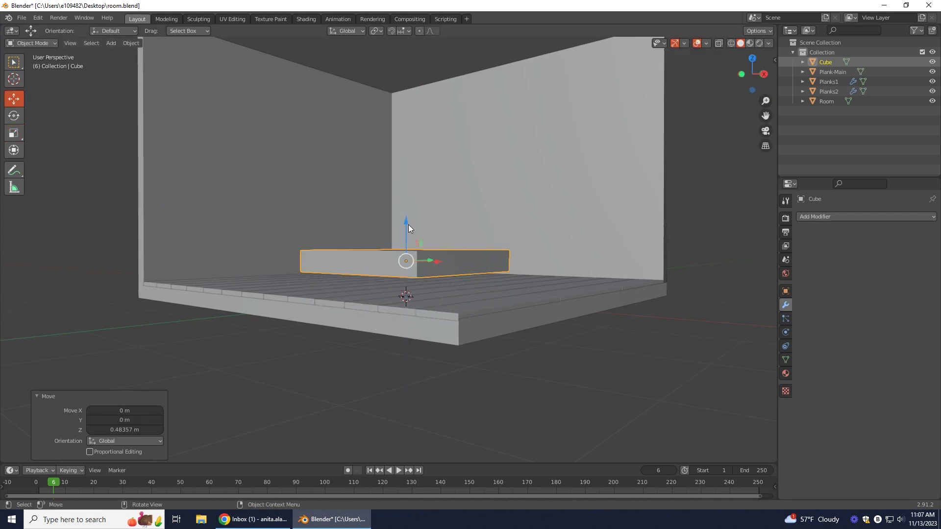
{"action": "left_click", "coordinate": [18, 135]}
{"action": "left_click_drag", "start_coordinate": [405, 220], "coordinate": [405, 223]}
{"action": "middle_click_drag", "start_coordinate": [536, 372], "coordinate": [588, 424]}
{"action": "mouse_move", "coordinate": [513, 422]}
{"action": "middle_mouse_down"}
{"action": "mouse_move", "coordinate": [533, 439]}
{"action": "mouse_move", "coordinate": [513, 439]}
{"action": "middle_mouse_up"}
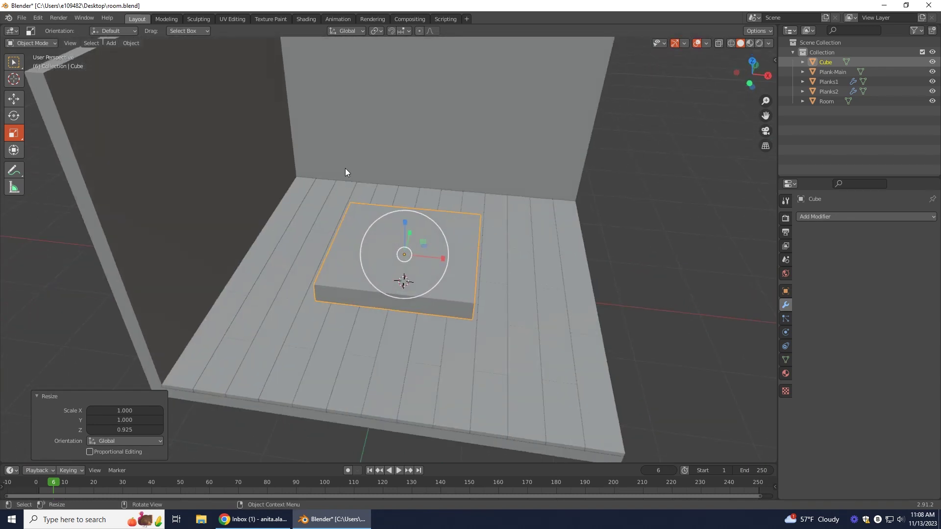
{"action": "middle_click_drag", "start_coordinate": [662, 306], "coordinate": [661, 335]}
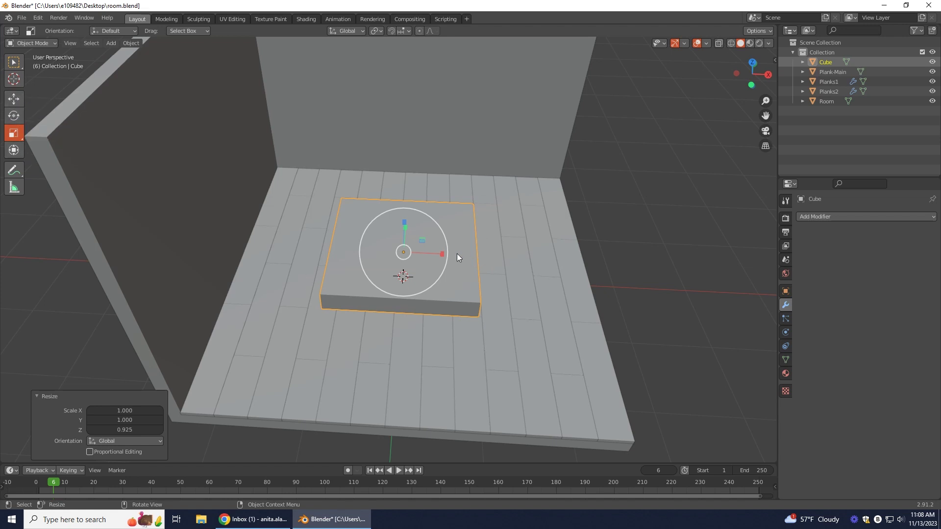
Scale the slab by 0.929 along X, and along Y by 1.039 and again by 1.050
{"action": "mouse_move", "coordinate": [442, 252]}
{"action": "left_mouse_down"}
{"action": "mouse_move", "coordinate": [422, 251]}
{"action": "mouse_move", "coordinate": [444, 251]}
{"action": "left_mouse_up"}
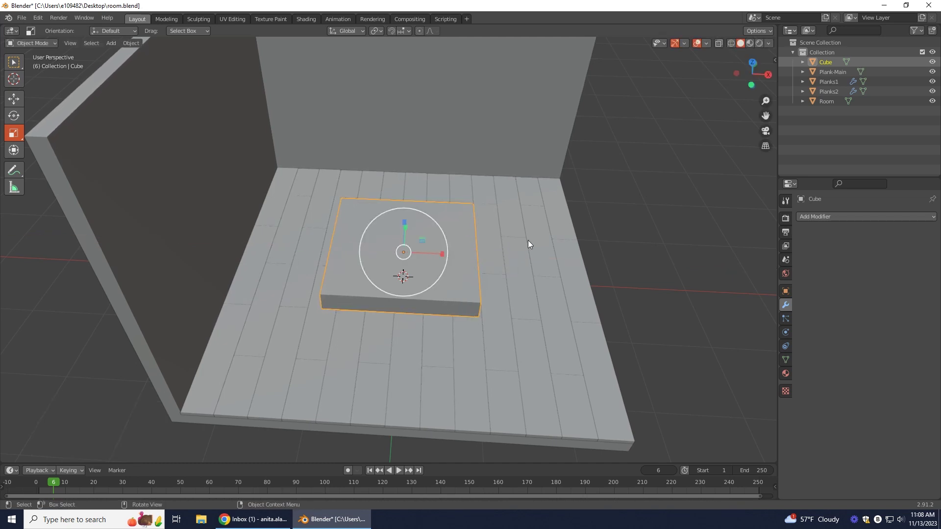
{"action": "left_click_drag", "start_coordinate": [441, 255], "coordinate": [435, 254]}
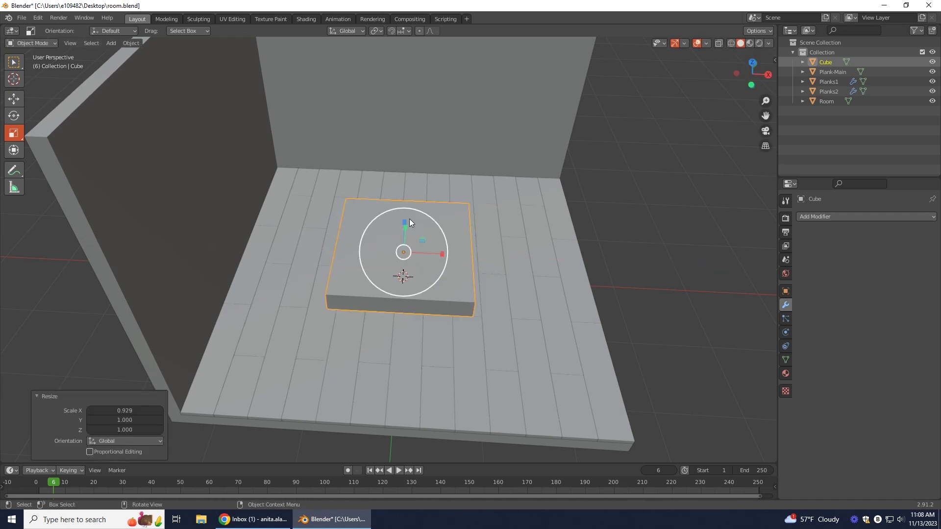
{"action": "left_click_drag", "start_coordinate": [405, 222], "coordinate": [405, 225]}
{"action": "middle_click_drag", "start_coordinate": [707, 269], "coordinate": [431, 240]}
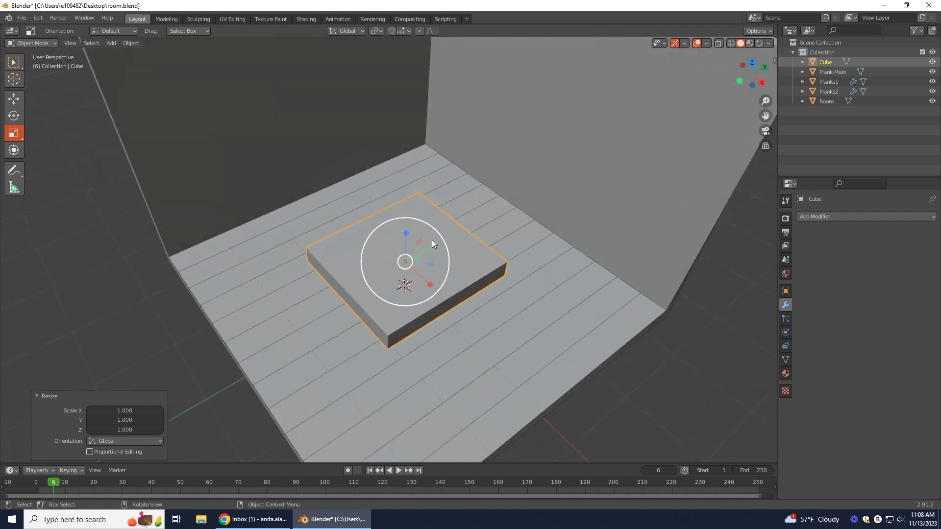
{"action": "left_click_drag", "start_coordinate": [432, 246], "coordinate": [430, 248]}
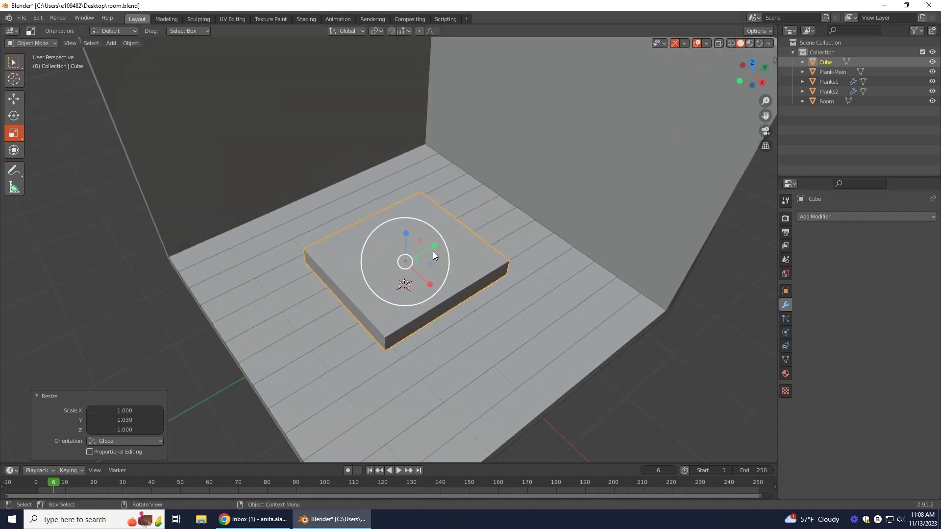
{"action": "left_click_drag", "start_coordinate": [434, 244], "coordinate": [437, 247]}
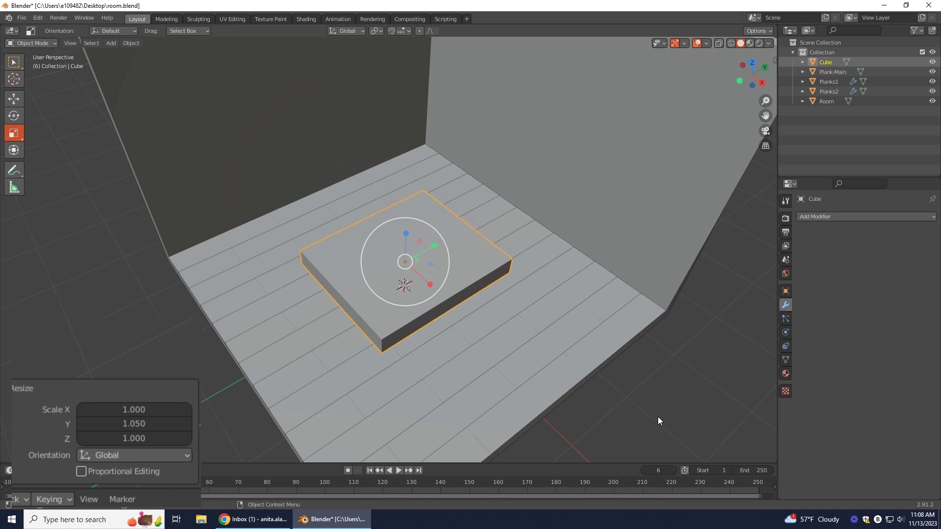
Enter Edit Mode on the slab and isolate it from the room in Local View
{"action": "left_click", "coordinate": [46, 41]}
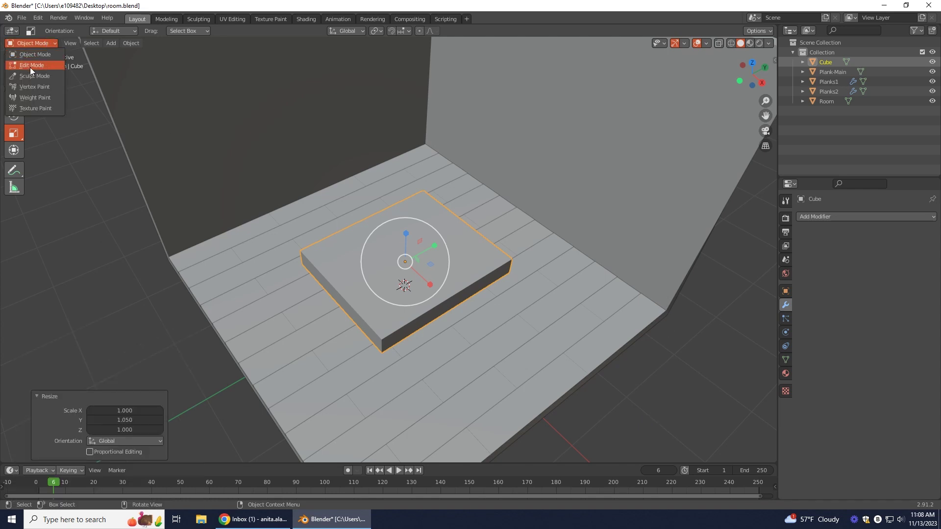
{"action": "left_click", "coordinate": [30, 68]}
{"action": "middle_click_drag", "start_coordinate": [672, 415], "coordinate": [661, 366]}
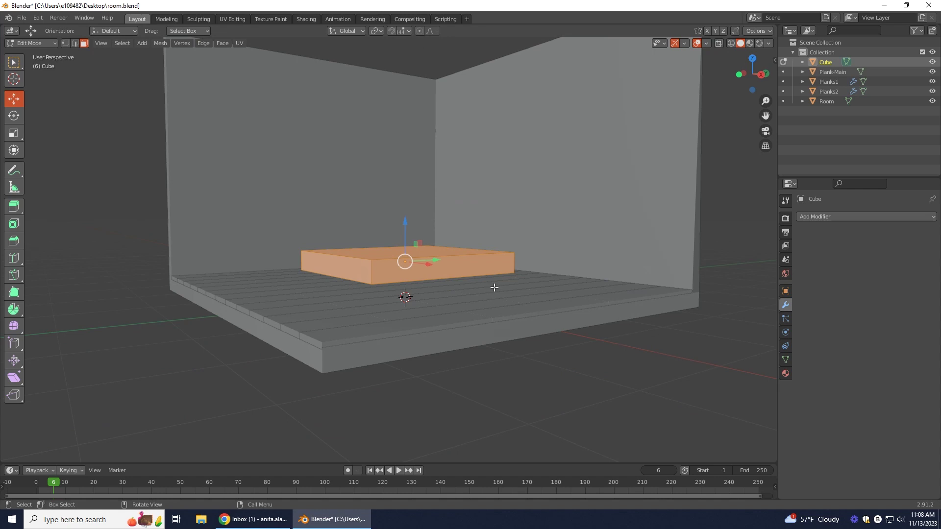
{"action": "key", "text": "KP_Divide"}
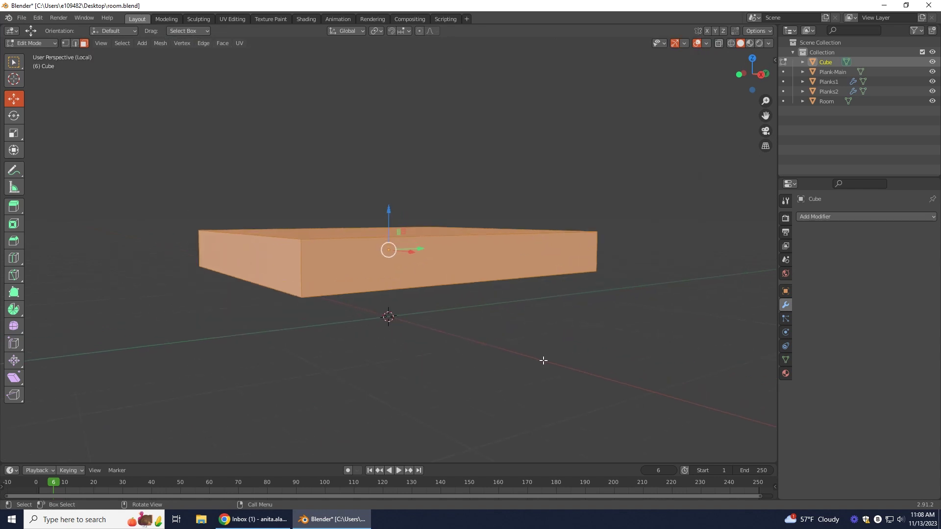
{"action": "key", "text": "KP_Divide"}
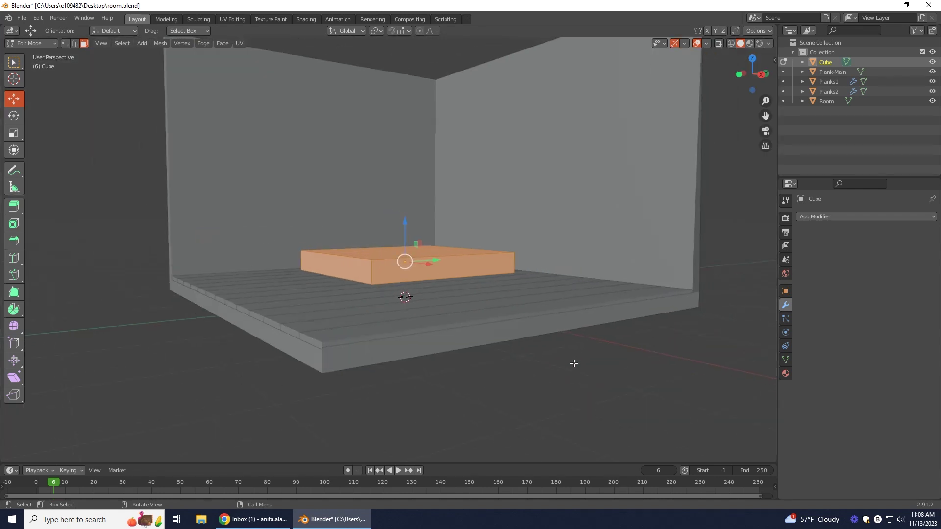
{"action": "key", "text": "KP_Divide"}
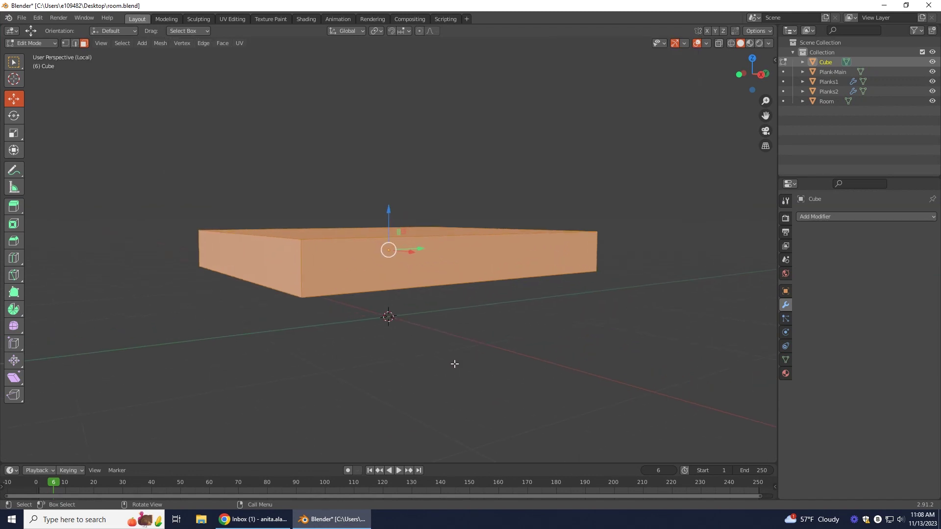
Subdivide all faces of the slab with 7 cuts
{"action": "right_click", "coordinate": [347, 269]}
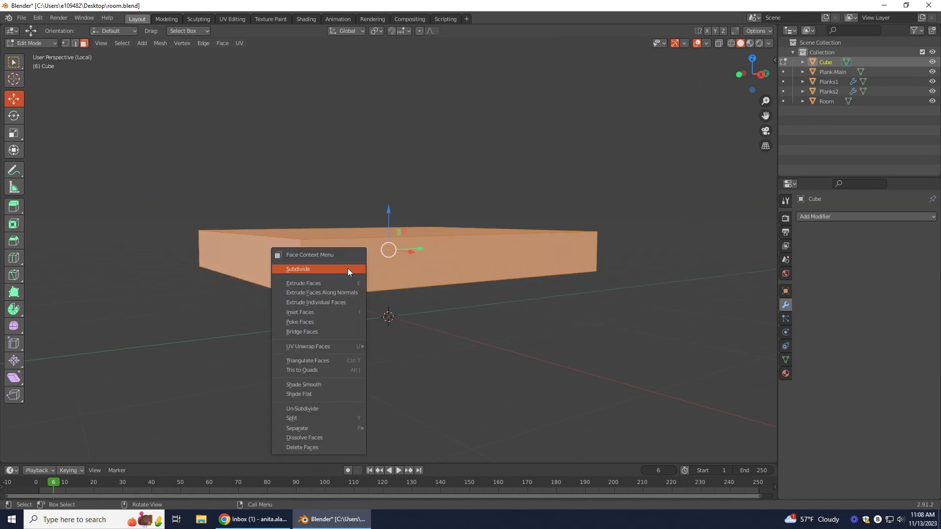
{"action": "left_click", "coordinate": [298, 270]}
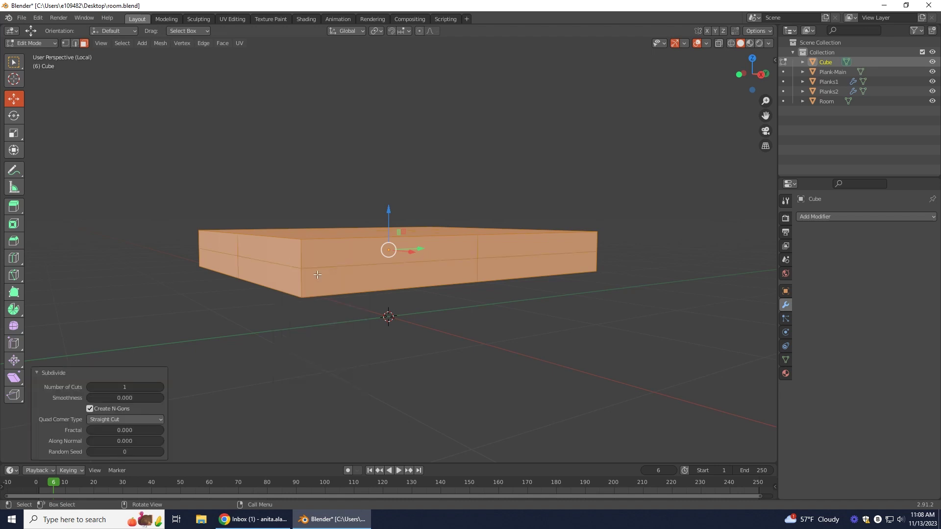
{"action": "left_click", "coordinate": [160, 388]}
{"action": "left_click", "coordinate": [159, 387]}
{"action": "left_click", "coordinate": [159, 387]}
{"action": "left_click", "coordinate": [158, 387]}
{"action": "left_click", "coordinate": [158, 387]}
{"action": "middle_click_drag", "start_coordinate": [298, 381], "coordinate": [391, 410]}
{"action": "middle_click_drag", "start_coordinate": [421, 402], "coordinate": [419, 397]}
{"action": "left_click", "coordinate": [171, 386]}
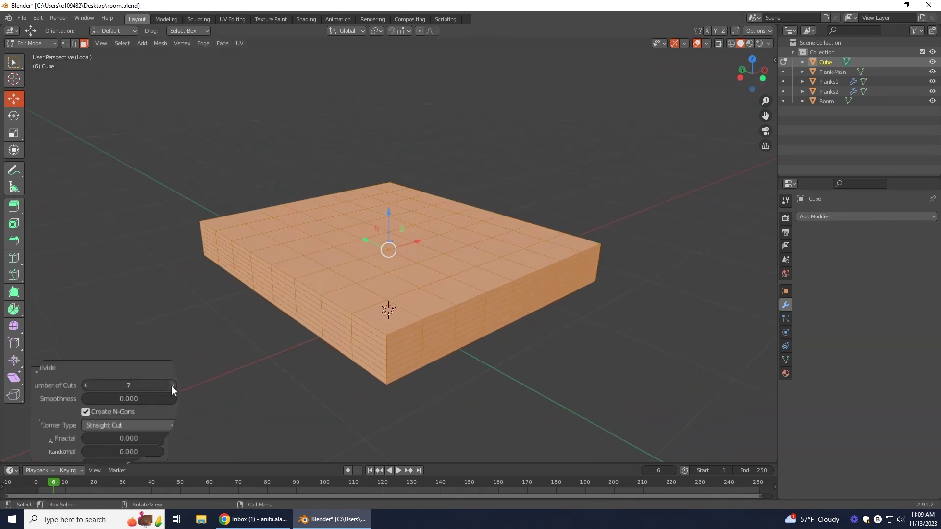
{"action": "left_click", "coordinate": [172, 385]}
{"action": "left_click", "coordinate": [86, 385]}
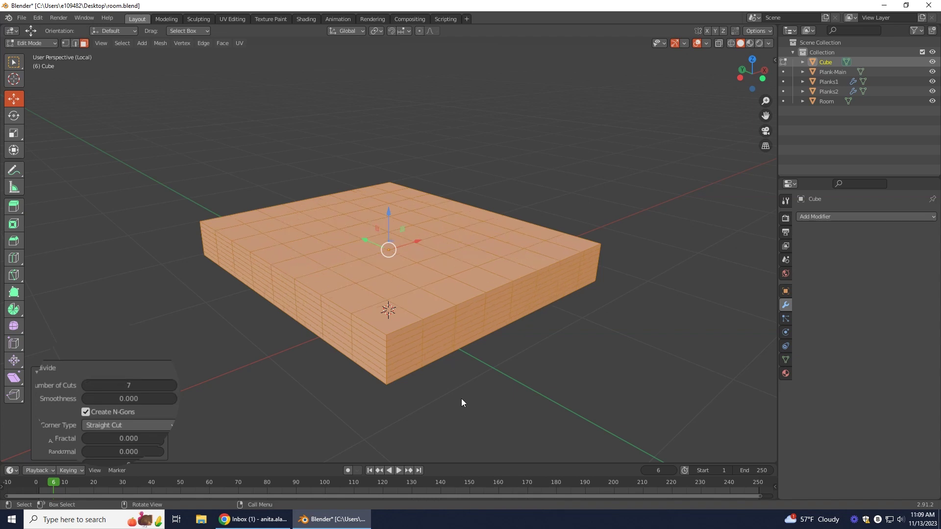
Extrude the four corner faces of the slab's underside downward about 0.27 m to form legs
{"action": "middle_click_drag", "start_coordinate": [583, 425], "coordinate": [524, 365]}
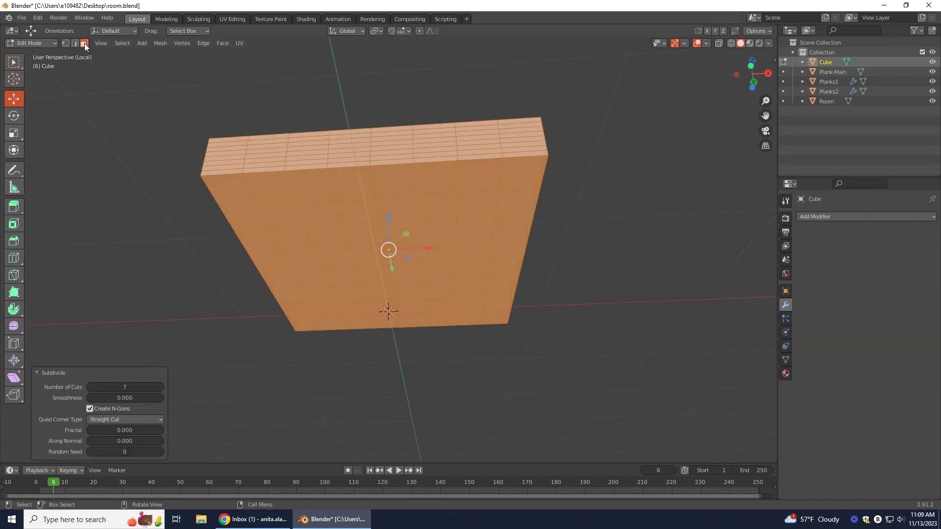
{"action": "left_click", "coordinate": [213, 207]}
{"action": "left_click", "coordinate": [230, 189]}
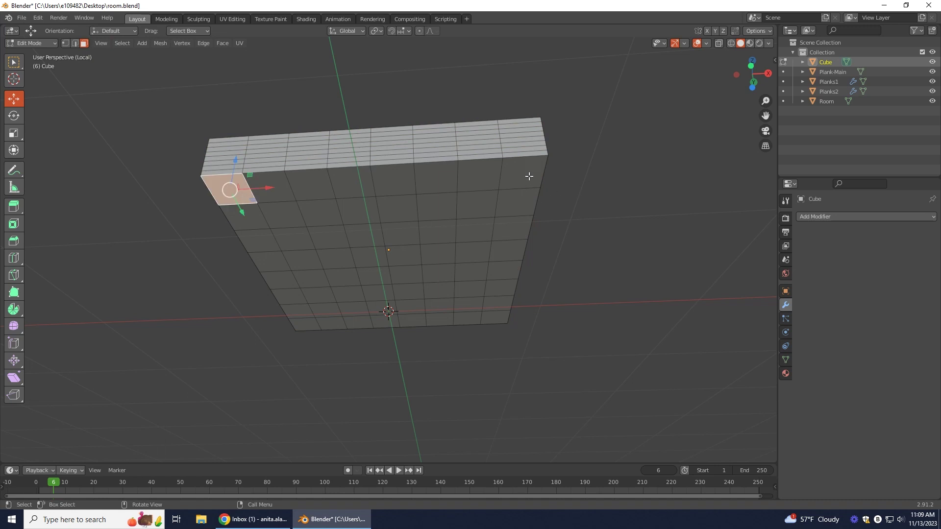
{"action": "left_click", "coordinate": [529, 176], "text": "shift"}
{"action": "left_click", "coordinate": [302, 325], "text": "shift"}
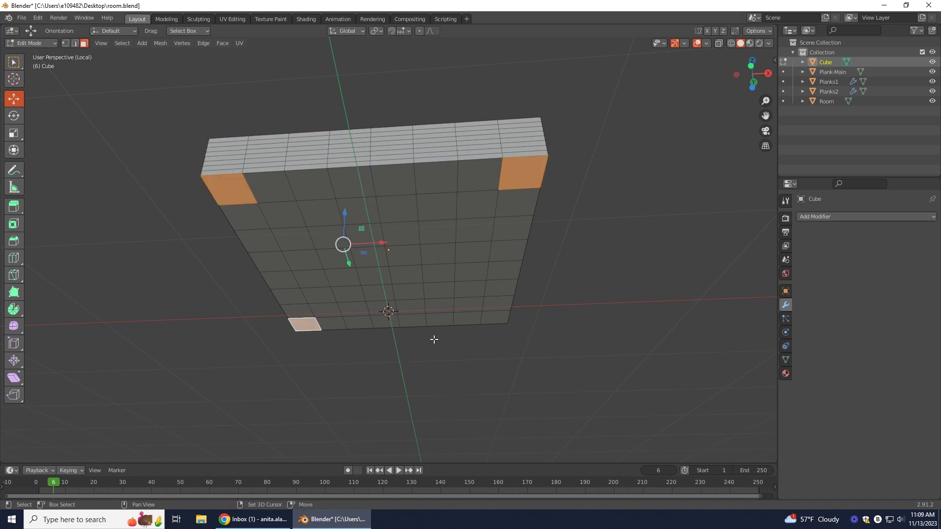
{"action": "left_click", "coordinate": [496, 318], "text": "shift"}
{"action": "middle_click_drag", "start_coordinate": [464, 360], "coordinate": [473, 388]}
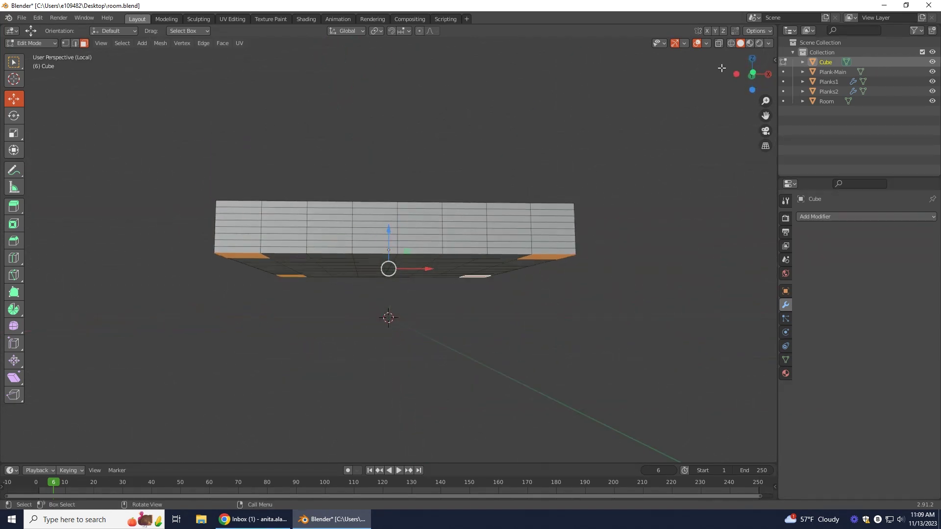
{"action": "left_click", "coordinate": [718, 42]}
{"action": "middle_click_drag", "start_coordinate": [674, 244], "coordinate": [659, 282]}
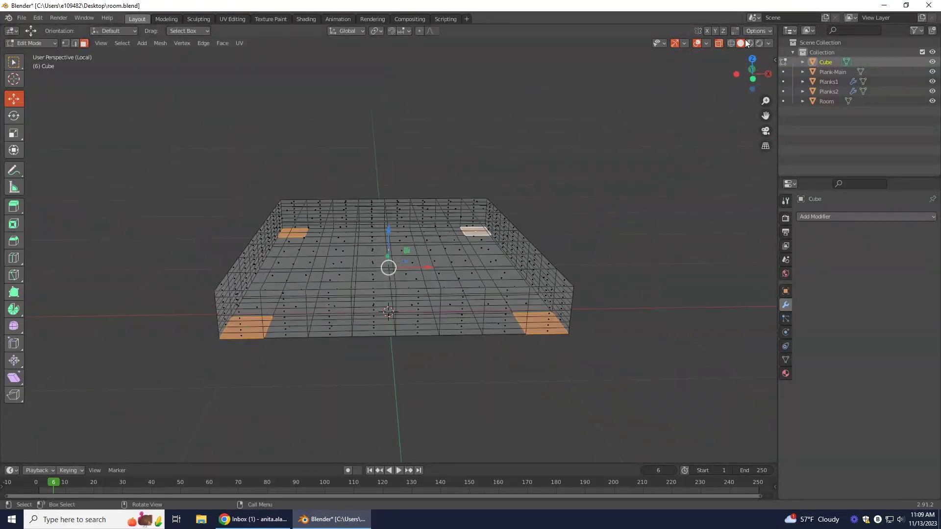
{"action": "left_click", "coordinate": [719, 44]}
{"action": "middle_click_drag", "start_coordinate": [482, 409], "coordinate": [479, 334]}
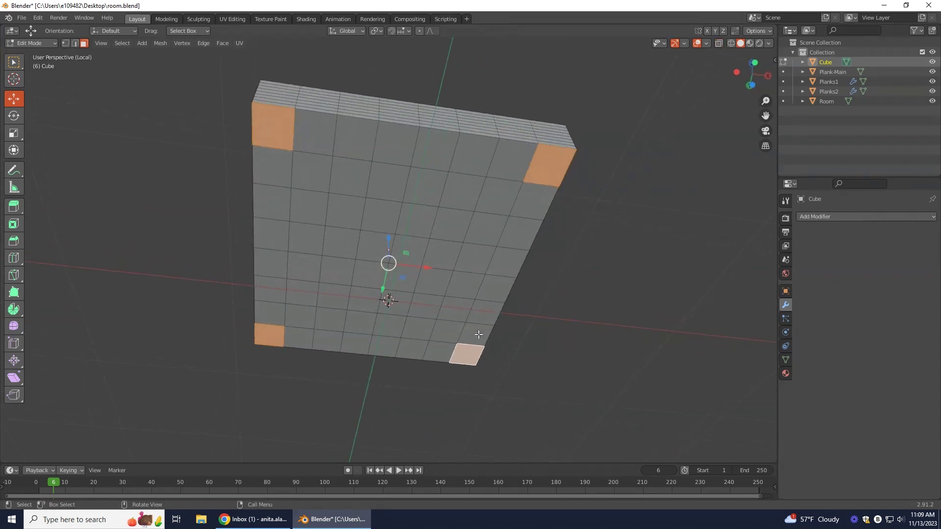
{"action": "left_click", "coordinate": [14, 207]}
{"action": "left_click_drag", "start_coordinate": [388, 290], "coordinate": [388, 320]}
{"action": "middle_click_drag", "start_coordinate": [637, 275], "coordinate": [604, 340]}
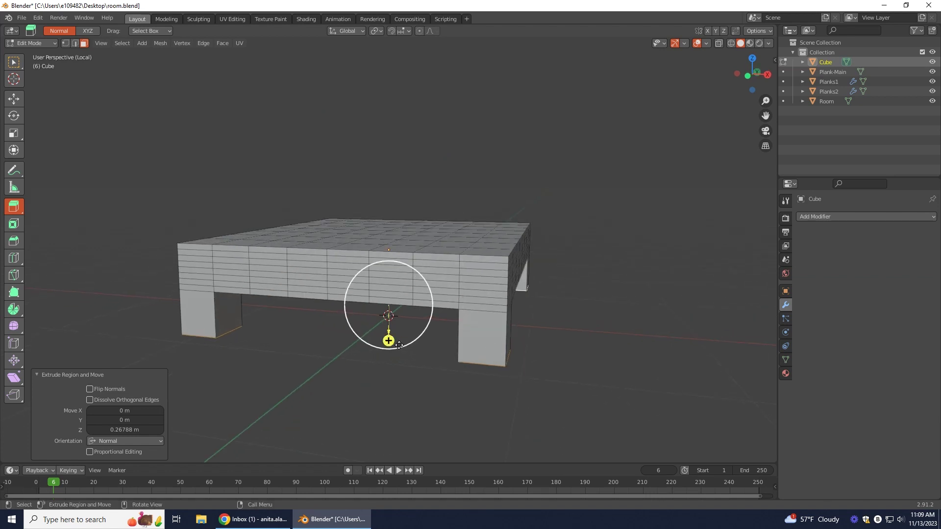
Undo the leg extrusion, extrude the four corner faces again into shorter legs, and leave Local View
{"action": "key", "text": "ctrl+z"}
{"action": "left_click_drag", "start_coordinate": [389, 305], "coordinate": [386, 328]}
{"action": "middle_click_drag", "start_coordinate": [387, 327], "coordinate": [99, 51]}
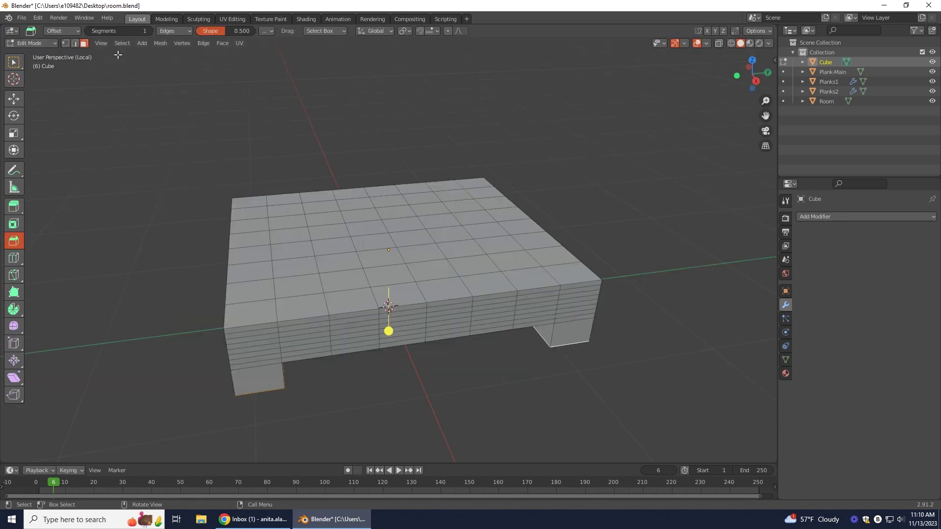
{"action": "key", "text": "KP_Divide"}
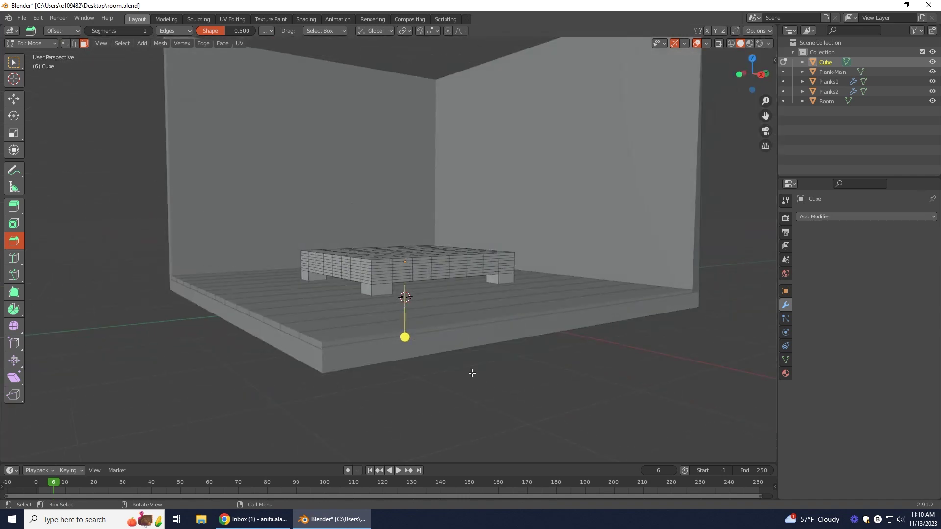
Select the row of edges along the +Y side of the slab's top and activate Extrude Region for them
{"action": "middle_click_drag", "start_coordinate": [484, 376], "coordinate": [442, 392]}
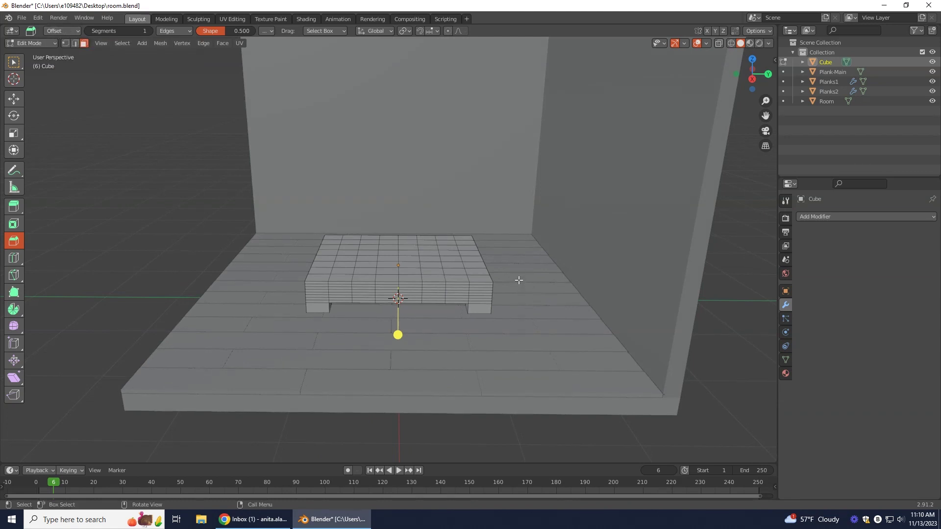
{"action": "scroll", "coordinate": [522, 265], "scroll_direction": "up", "scroll_amount": 4}
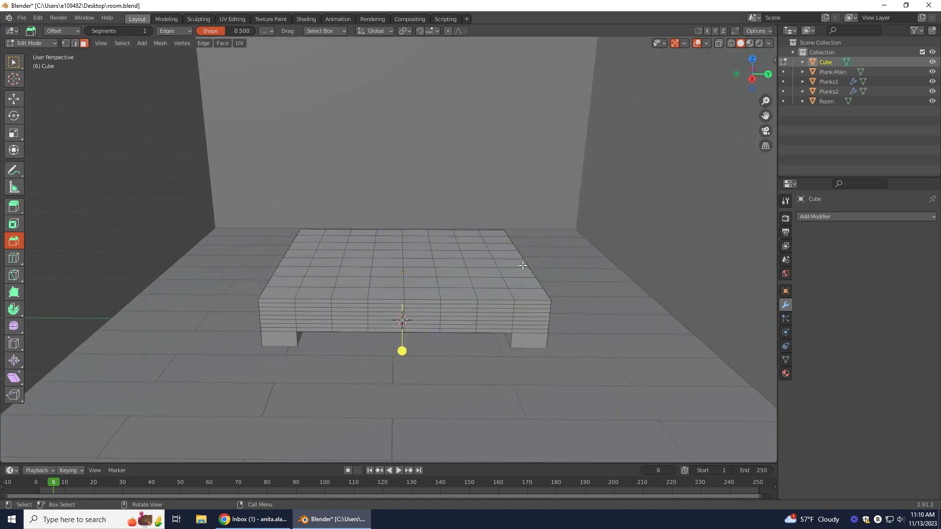
{"action": "left_click", "coordinate": [75, 44]}
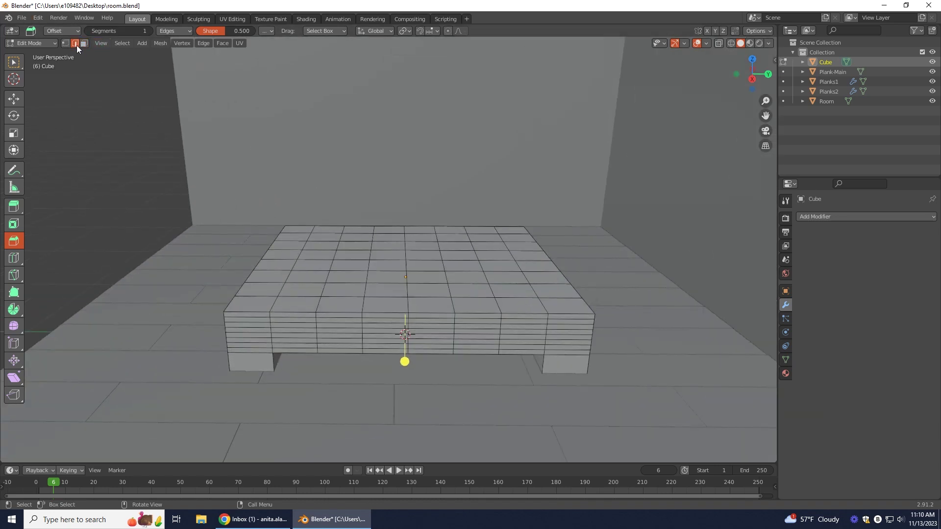
{"action": "left_click", "coordinate": [588, 308]}
{"action": "left_click", "coordinate": [577, 290], "text": "shift"}
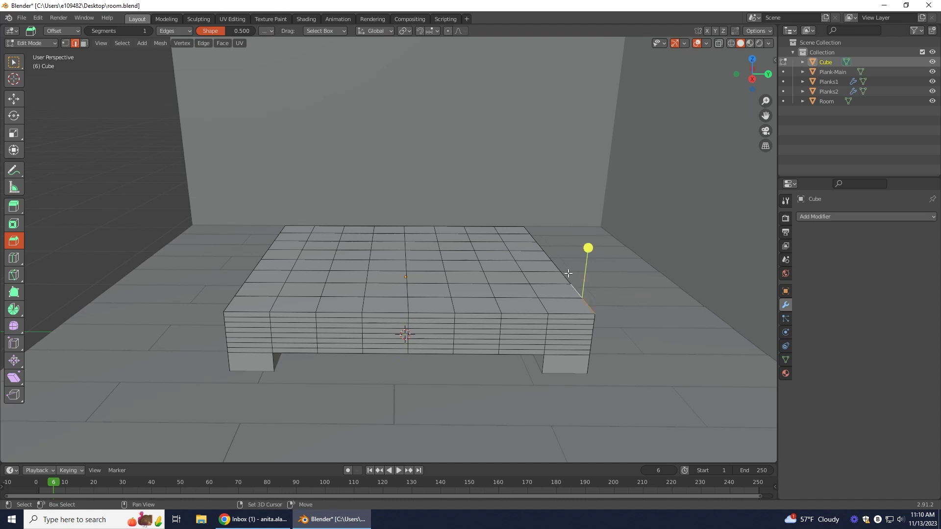
{"action": "left_click", "coordinate": [565, 276], "text": "shift"}
{"action": "left_click", "coordinate": [544, 255], "text": "shift"}
{"action": "left_click", "coordinate": [536, 239], "text": "shift"}
{"action": "left_click", "coordinate": [533, 239], "text": "shift"}
{"action": "left_click", "coordinate": [525, 229], "text": "shift"}
{"action": "mouse_move", "coordinate": [646, 345]}
{"action": "middle_mouse_down"}
{"action": "mouse_move", "coordinate": [594, 346]}
{"action": "mouse_move", "coordinate": [636, 349]}
{"action": "middle_mouse_up"}
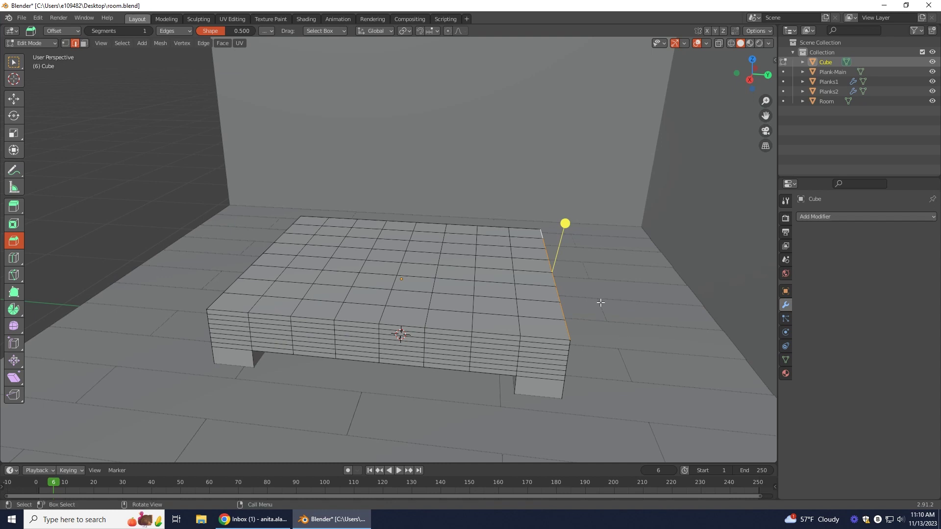
{"action": "left_click", "coordinate": [14, 208]}
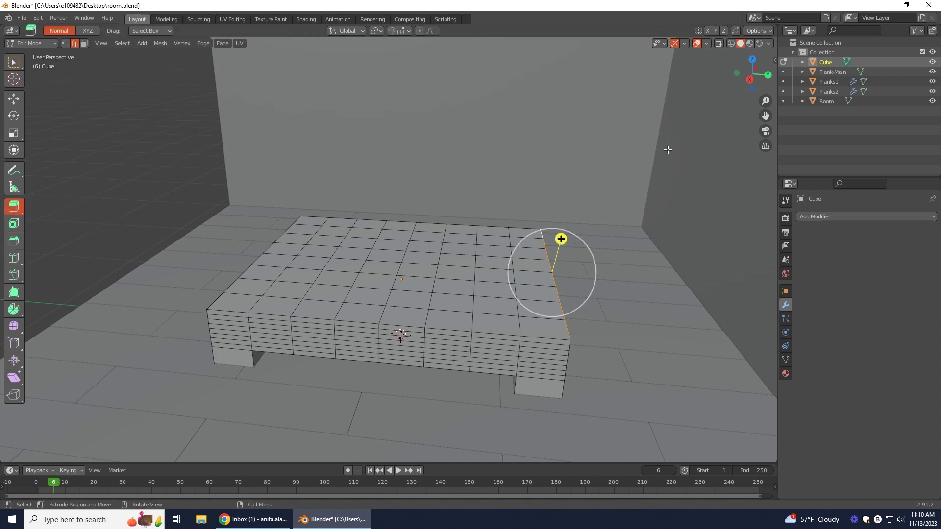
Extrude the selected edges along one end of the bed's top straight up along Z to form a headboard panel
{"action": "left_click_drag", "start_coordinate": [561, 239], "coordinate": [557, 163]}
{"action": "key", "text": "z"}
{"action": "middle_click_drag", "start_coordinate": [609, 439], "coordinate": [658, 450]}
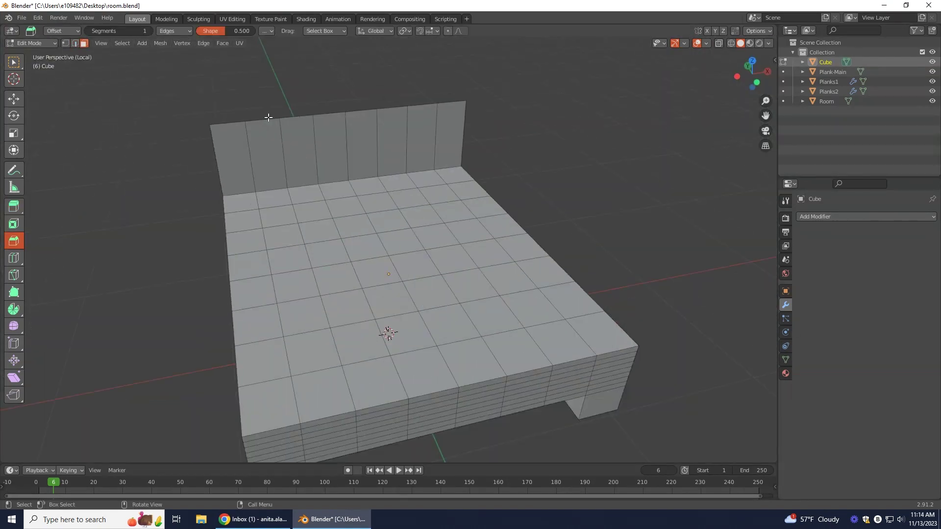
Lower the two outermost top edges on each side of the headboard along Z, leaving the middle section raised
{"action": "scroll", "coordinate": [620, 193], "scroll_direction": "up", "scroll_amount": 5}
{"action": "middle_click_drag", "start_coordinate": [732, 192], "coordinate": [620, 105]}
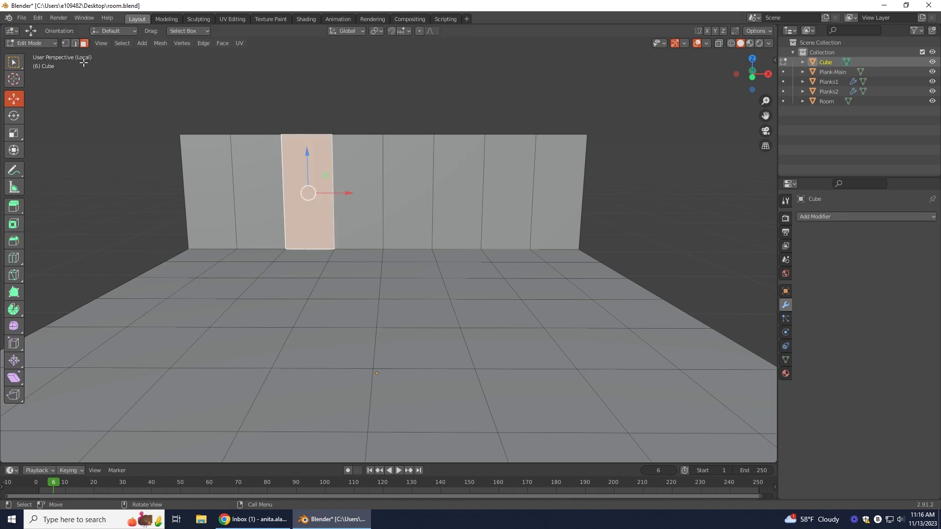
{"action": "key", "text": "2"}
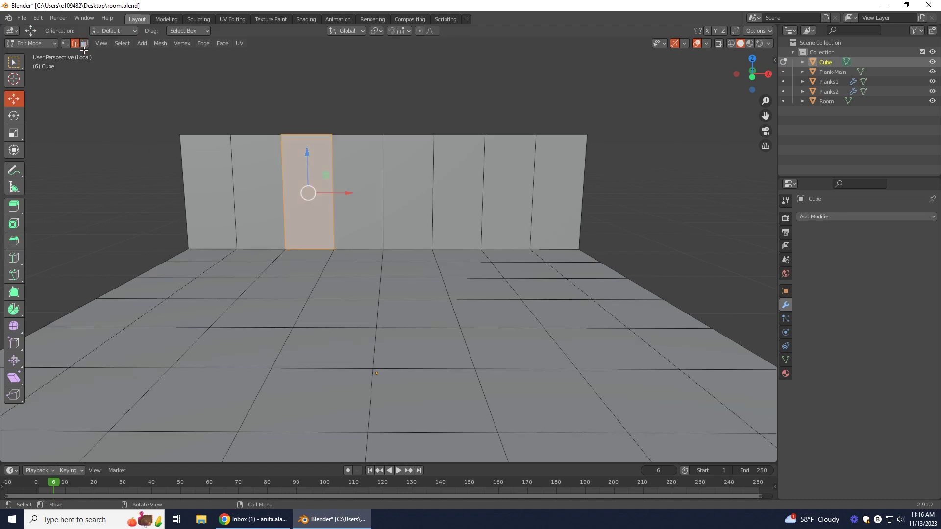
{"action": "left_click", "coordinate": [309, 132]}
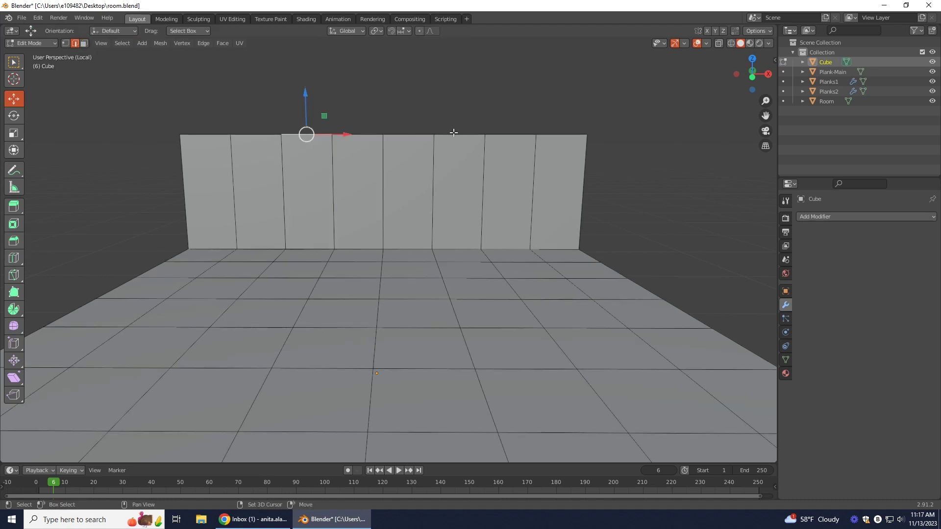
{"action": "left_click", "coordinate": [204, 134]}
{"action": "left_click", "coordinate": [264, 135], "text": "shift"}
{"action": "left_click", "coordinate": [499, 135], "text": "shift"}
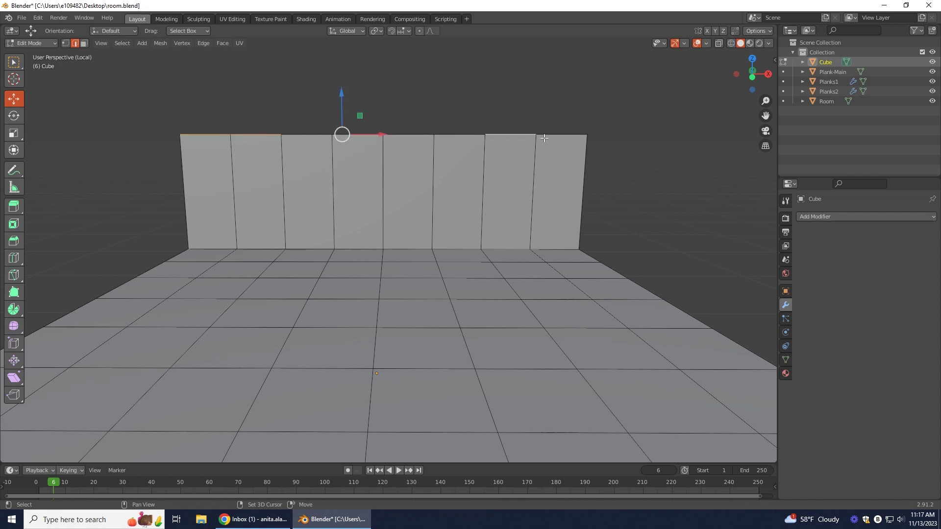
{"action": "left_click", "coordinate": [572, 135], "text": "shift"}
{"action": "left_click_drag", "start_coordinate": [383, 95], "coordinate": [384, 122]}
Lower only the outermost top edge on each side of the headboard by about 0.08 m
{"action": "left_click", "coordinate": [206, 158]}
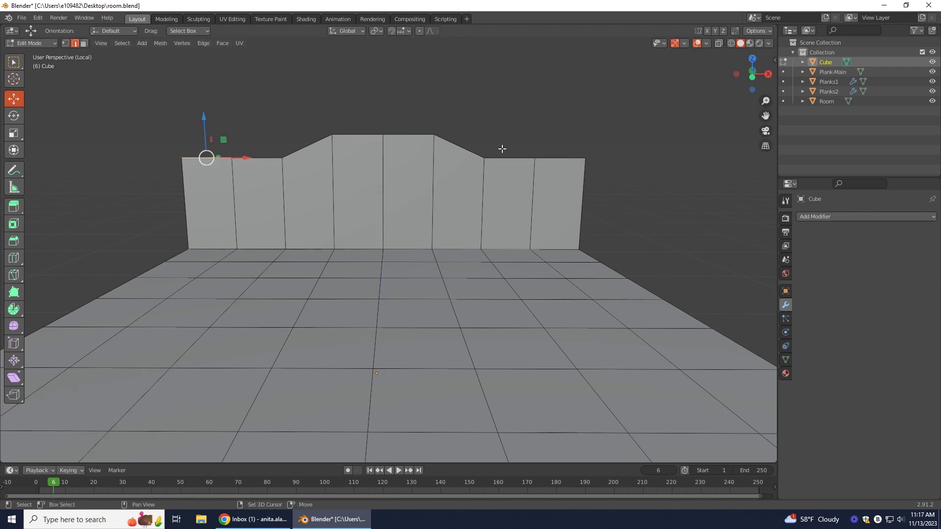
{"action": "left_click", "coordinate": [552, 159], "text": "shift"}
{"action": "left_click_drag", "start_coordinate": [385, 116], "coordinate": [381, 136]}
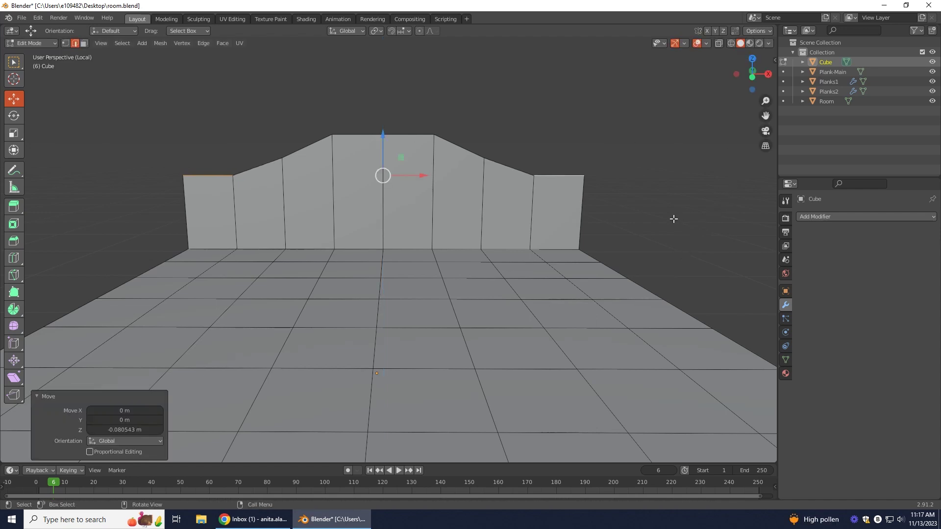
Select all the headboard faces in face mode and extrude them to give the headboard thickness
{"action": "middle_click_drag", "start_coordinate": [693, 244], "coordinate": [740, 196]}
{"action": "left_click", "coordinate": [84, 43]}
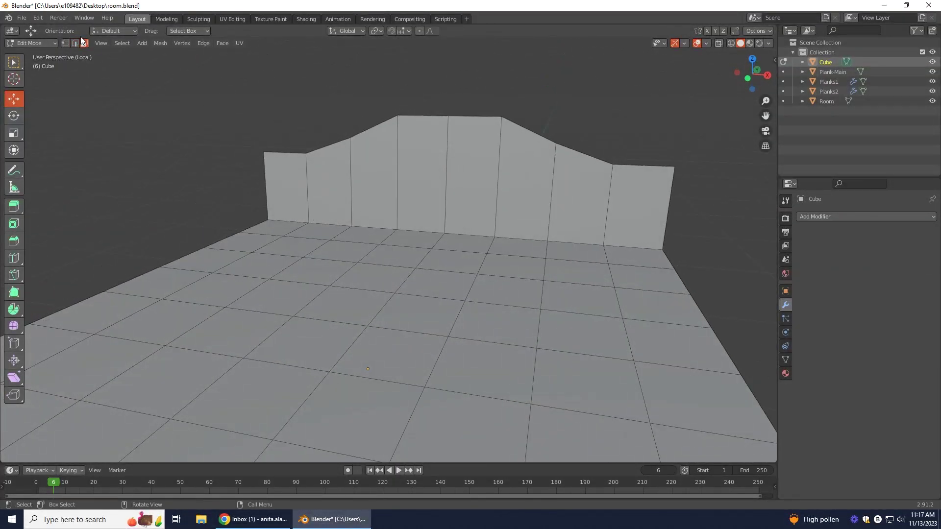
{"action": "left_click_drag", "start_coordinate": [197, 65], "coordinate": [715, 222]}
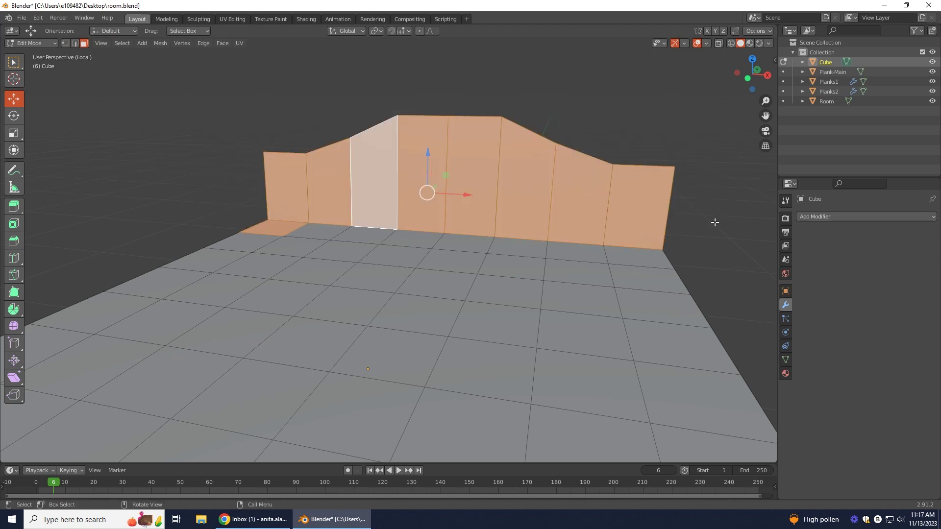
{"action": "left_click_drag", "start_coordinate": [227, 93], "coordinate": [701, 208]}
{"action": "middle_click_drag", "start_coordinate": [740, 275], "coordinate": [593, 250]}
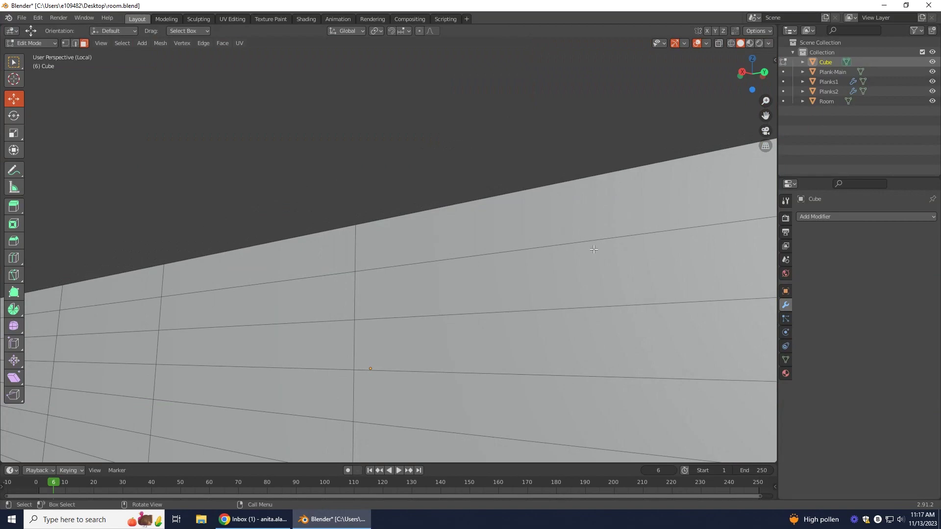
{"action": "scroll", "coordinate": [600, 276], "scroll_direction": "down", "scroll_amount": 5}
{"action": "middle_click_drag", "start_coordinate": [622, 279], "coordinate": [451, 307]}
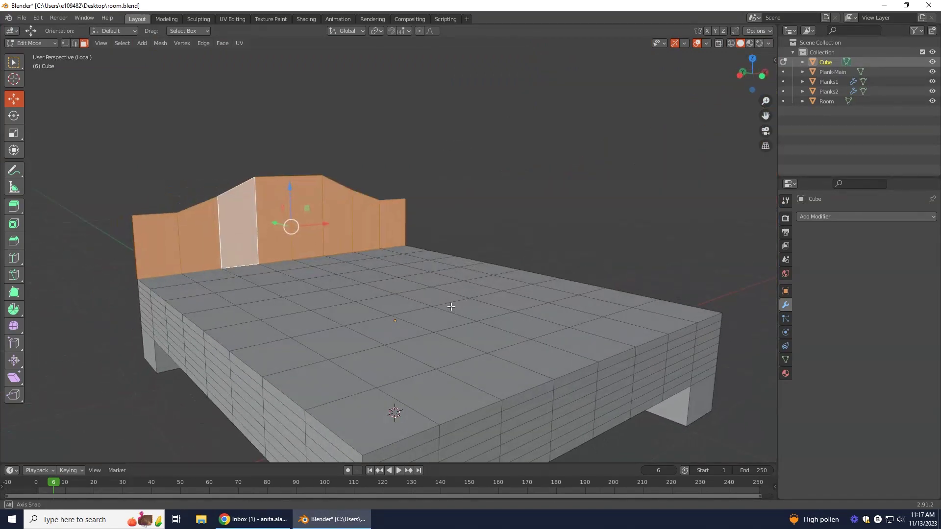
{"action": "left_click", "coordinate": [14, 207]}
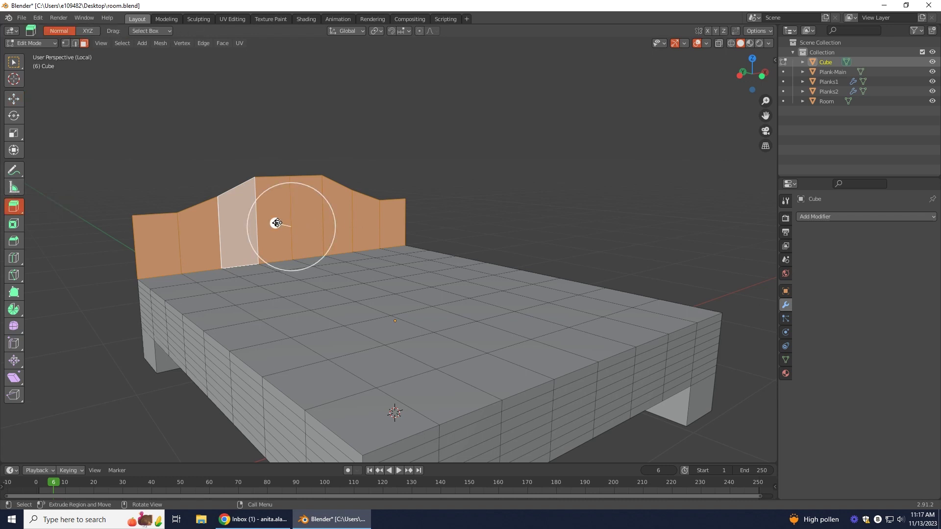
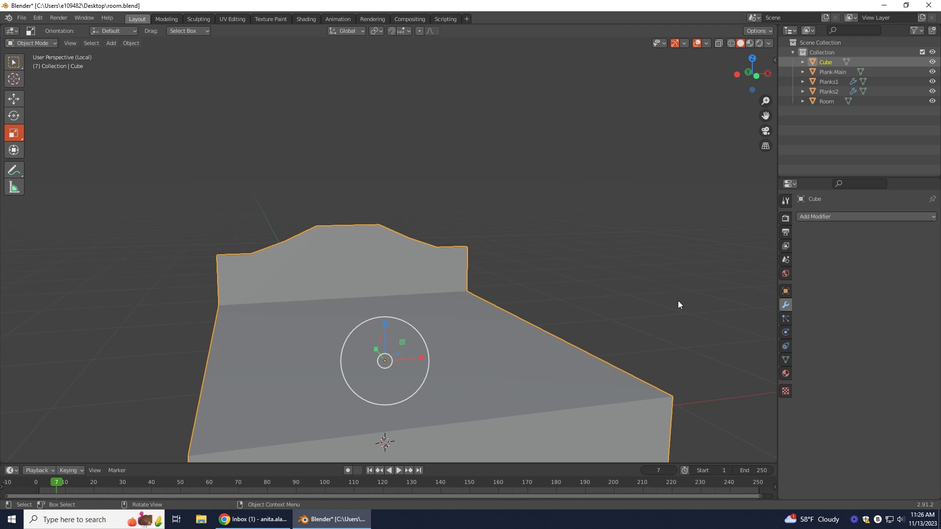
Enter Edit Mode on the bed mesh
{"action": "left_click", "coordinate": [32, 43]}
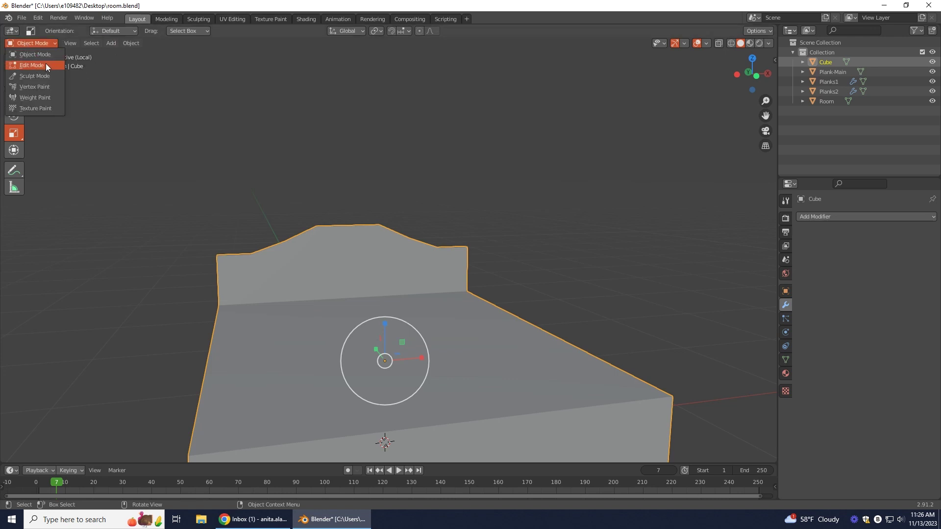
{"action": "left_click", "coordinate": [32, 66]}
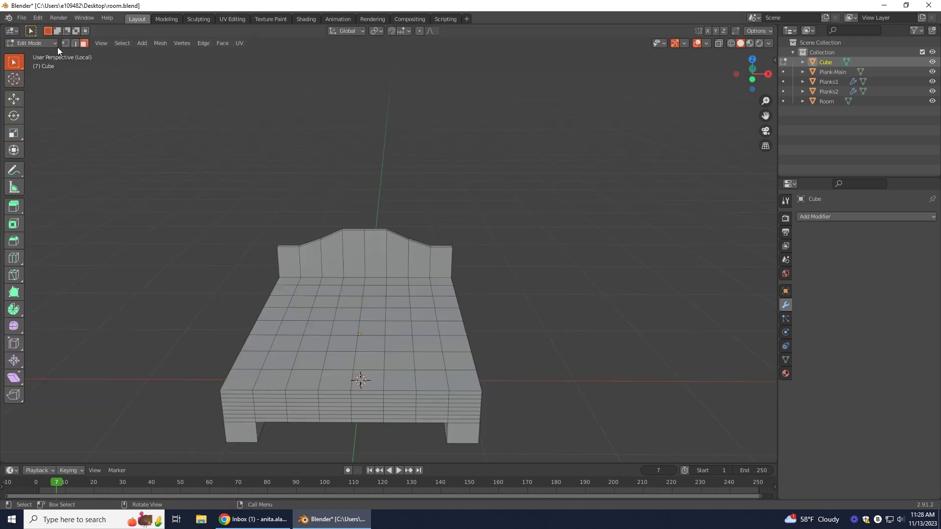
{"action": "left_click", "coordinate": [55, 43]}
{"action": "left_click", "coordinate": [35, 65]}
Select every face on the bed's top surface, duplicate them and move the copy slightly up along Z
{"action": "middle_click_drag", "start_coordinate": [624, 361], "coordinate": [544, 417]}
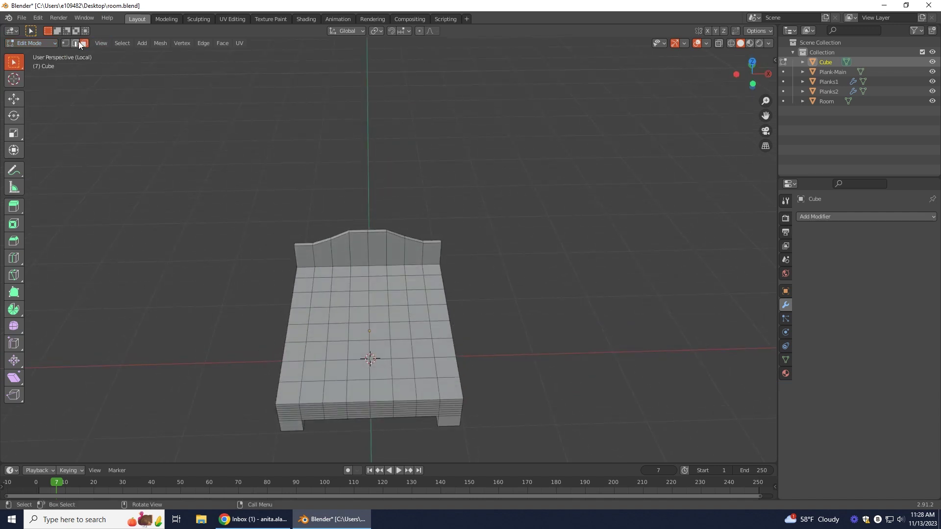
{"action": "left_click", "coordinate": [309, 278]}
{"action": "scroll", "coordinate": [538, 317], "scroll_direction": "up", "scroll_amount": 3}
{"action": "middle_click_drag", "start_coordinate": [538, 317], "coordinate": [590, 385]}
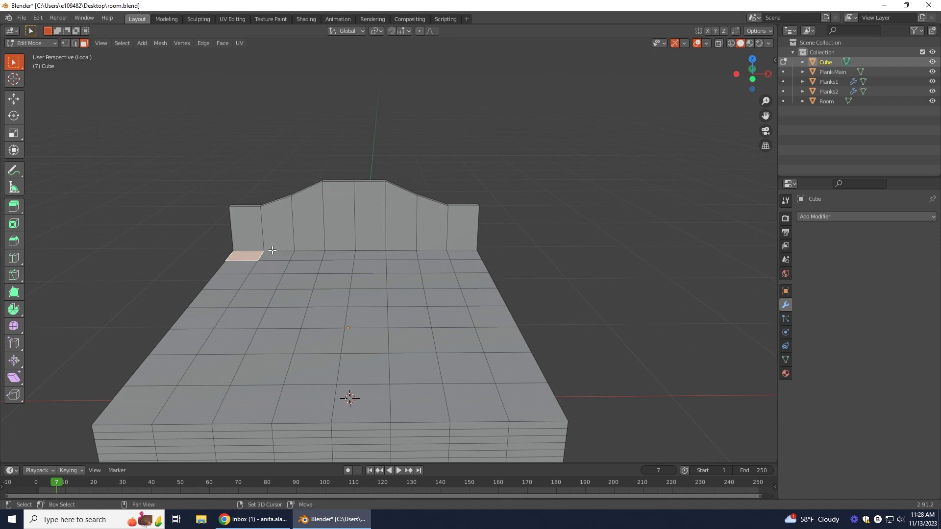
{"action": "left_click", "coordinate": [344, 255], "text": "ctrl"}
{"action": "left_click", "coordinate": [400, 267], "text": "ctrl"}
{"action": "left_click", "coordinate": [262, 279], "text": "ctrl"}
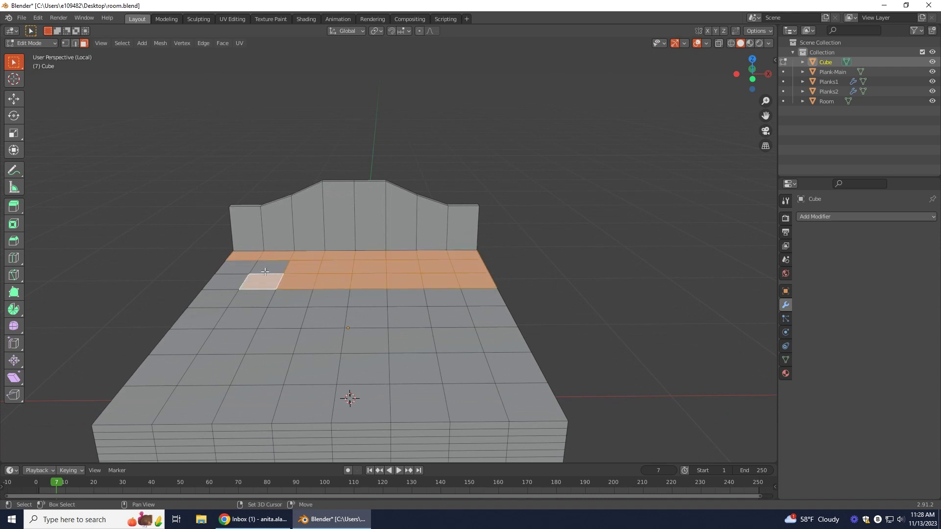
{"action": "left_click", "coordinate": [184, 341], "text": "ctrl"}
{"action": "left_click", "coordinate": [259, 371], "text": "ctrl"}
{"action": "left_click", "coordinate": [325, 320], "text": "ctrl"}
{"action": "left_click", "coordinate": [365, 342], "text": "ctrl"}
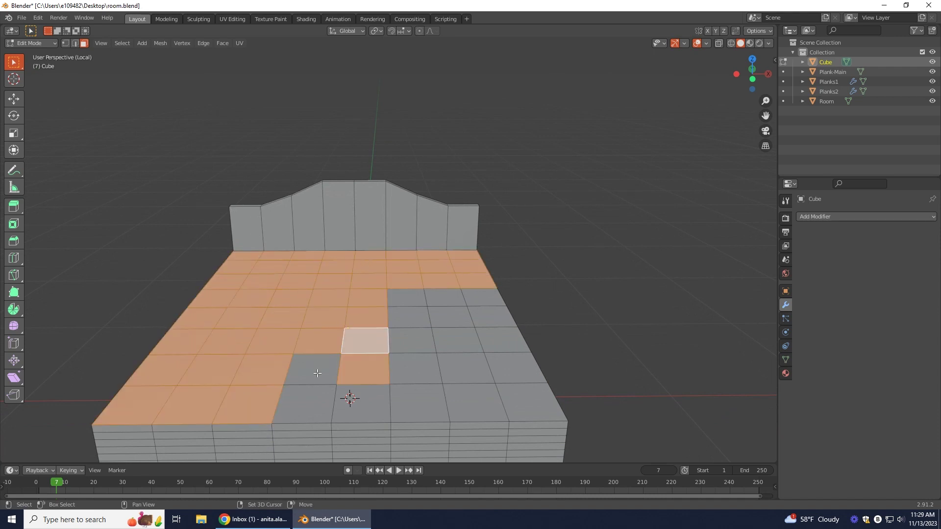
{"action": "left_click", "coordinate": [444, 298], "text": "ctrl"}
{"action": "left_click", "coordinate": [465, 397], "text": "ctrl"}
{"action": "left_click", "coordinate": [481, 297], "text": "ctrl"}
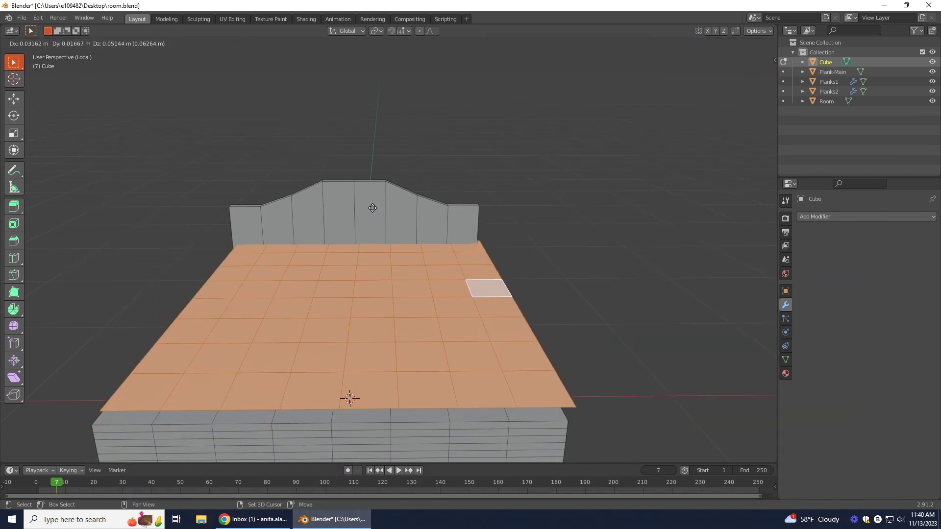
{"action": "key", "text": "z"}
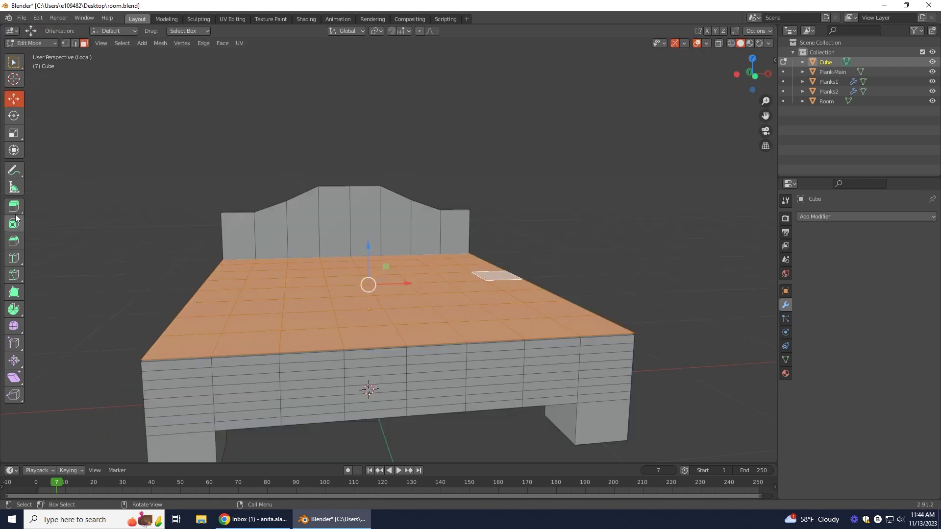
Scale the duplicated top faces uniformly by 0.954 and again by 0.980 to leave a margin around them
{"action": "left_click", "coordinate": [15, 150]}
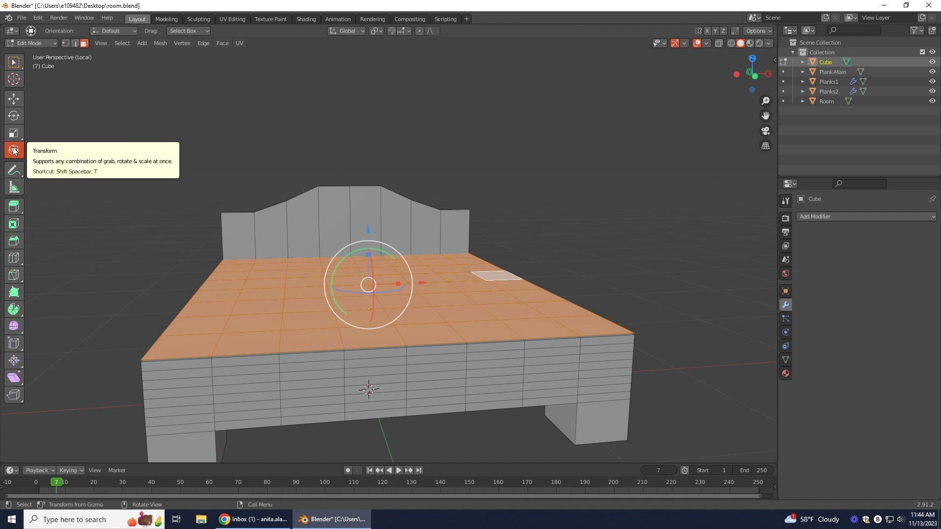
{"action": "left_click", "coordinate": [14, 133]}
{"action": "left_click_drag", "start_coordinate": [341, 249], "coordinate": [348, 246]}
{"action": "mouse_move", "coordinate": [688, 364]}
{"action": "middle_mouse_down"}
{"action": "mouse_move", "coordinate": [685, 389]}
{"action": "mouse_move", "coordinate": [683, 378]}
{"action": "middle_mouse_up"}
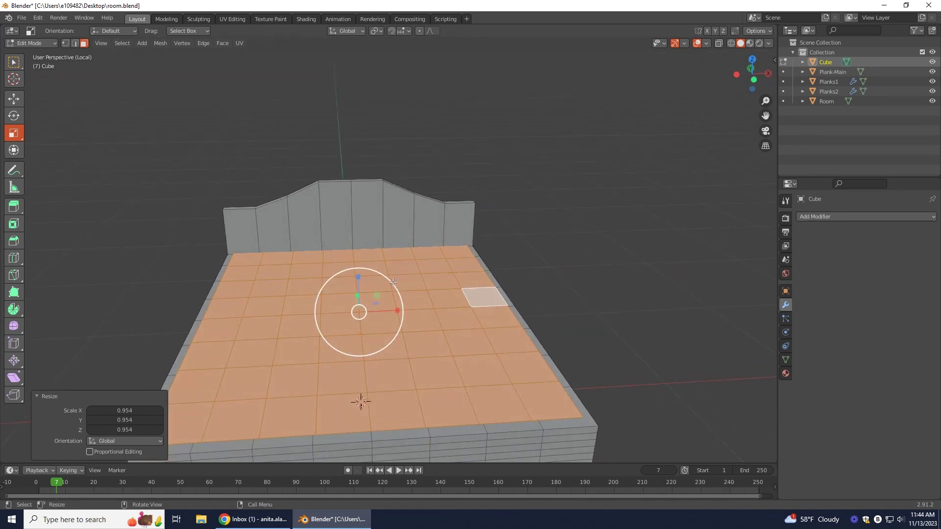
{"action": "left_click_drag", "start_coordinate": [392, 285], "coordinate": [390, 285]}
Extrude the scaled top faces upward by about 0.119 m to form the mattress
{"action": "middle_click_drag", "start_coordinate": [640, 389], "coordinate": [92, 280]}
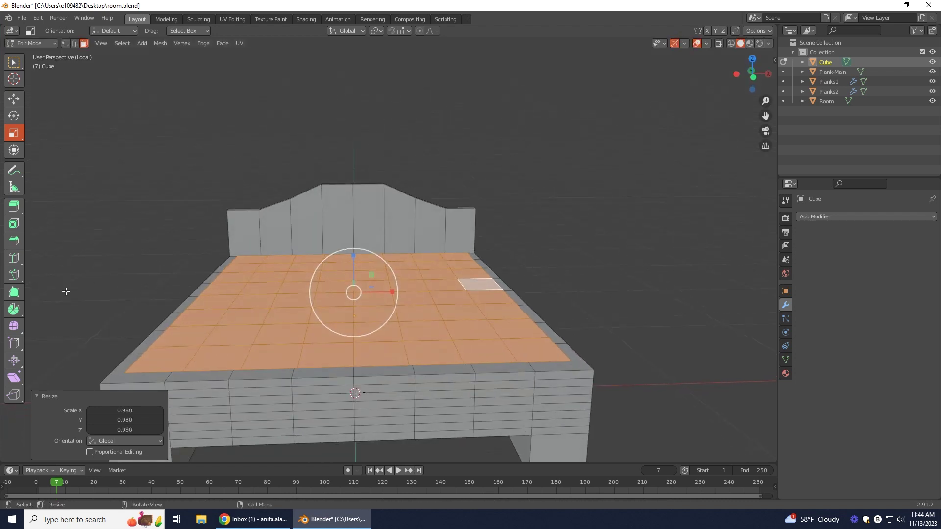
{"action": "left_click", "coordinate": [9, 208]}
{"action": "left_click_drag", "start_coordinate": [353, 256], "coordinate": [353, 236]}
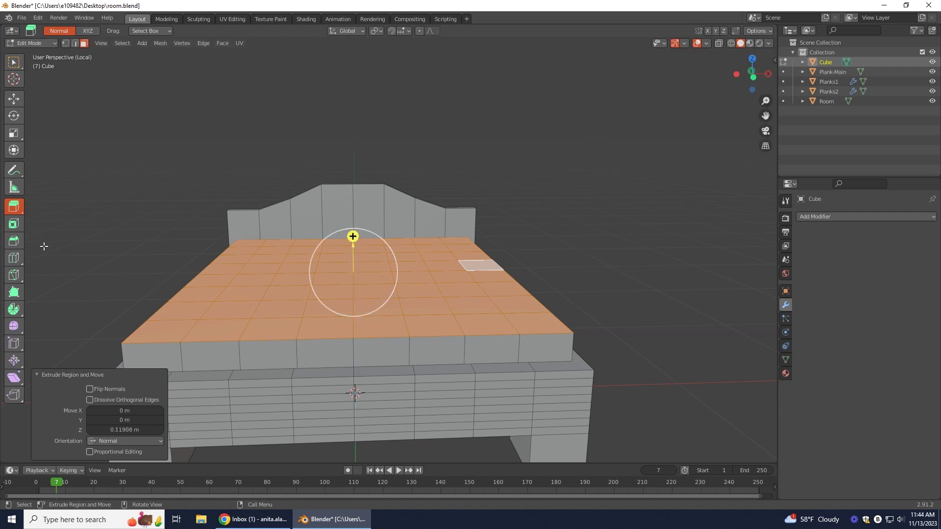
Add the mattress's front and both long side faces to the selection, bevel with 3 segments about 0.09 m wide, and deselect everything
{"action": "left_click", "coordinate": [14, 241]}
{"action": "left_click", "coordinate": [154, 353], "text": "shift"}
{"action": "left_click", "coordinate": [210, 354], "text": "shift"}
{"action": "left_click", "coordinate": [267, 353], "text": "shift"}
{"action": "left_click", "coordinate": [325, 353], "text": "shift"}
{"action": "left_click", "coordinate": [381, 352], "text": "shift"}
{"action": "left_click", "coordinate": [437, 350], "text": "shift"}
{"action": "left_click", "coordinate": [495, 349], "text": "shift"}
{"action": "left_click", "coordinate": [544, 348], "text": "shift"}
{"action": "middle_click_drag", "start_coordinate": [678, 358], "coordinate": [105, 280]}
{"action": "left_click", "coordinate": [199, 282], "text": "shift"}
{"action": "left_click", "coordinate": [253, 281], "text": "shift"}
{"action": "left_click", "coordinate": [300, 275], "text": "shift"}
{"action": "left_click", "coordinate": [338, 272], "text": "shift"}
{"action": "left_click", "coordinate": [374, 266], "text": "shift"}
{"action": "left_click", "coordinate": [409, 263], "text": "shift"}
{"action": "left_click", "coordinate": [439, 261], "text": "shift"}
{"action": "left_click", "coordinate": [465, 260], "text": "shift"}
{"action": "middle_click_drag", "start_coordinate": [319, 444], "coordinate": [484, 437]}
{"action": "left_click", "coordinate": [384, 257], "text": "shift"}
{"action": "left_click", "coordinate": [431, 256], "text": "shift"}
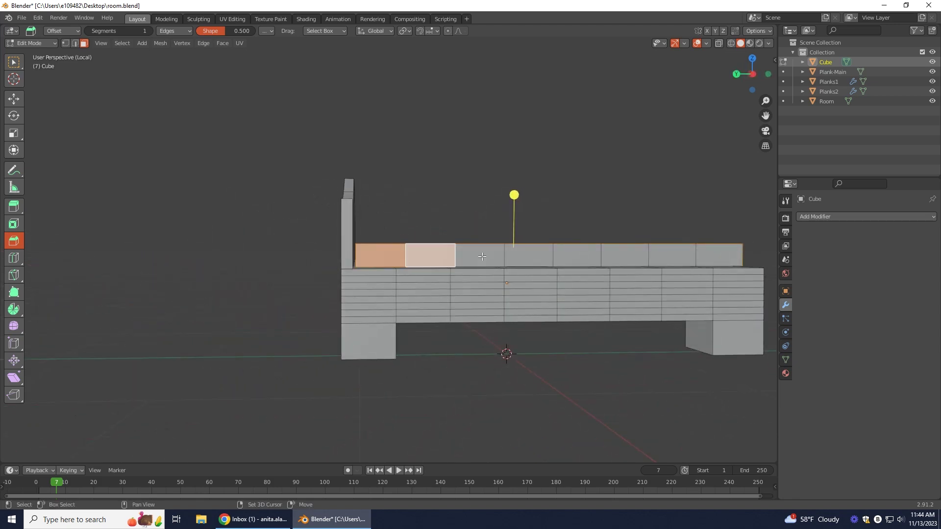
{"action": "left_click", "coordinate": [480, 256], "text": "shift"}
{"action": "left_click", "coordinate": [532, 256], "text": "shift"}
{"action": "left_click", "coordinate": [576, 253], "text": "shift"}
{"action": "left_click", "coordinate": [627, 252], "text": "shift"}
{"action": "left_click", "coordinate": [672, 255], "text": "shift"}
{"action": "left_click", "coordinate": [719, 254], "text": "shift"}
{"action": "middle_click_drag", "start_coordinate": [605, 409], "coordinate": [513, 426]}
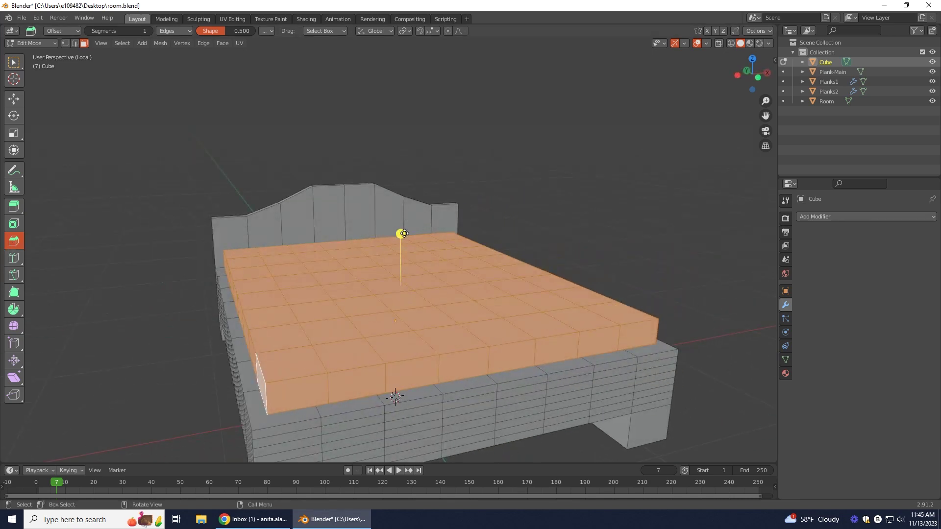
{"action": "left_click_drag", "start_coordinate": [401, 234], "coordinate": [398, 217]}
{"action": "scroll", "coordinate": [397, 219], "scroll_direction": "up", "scroll_amount": 1}
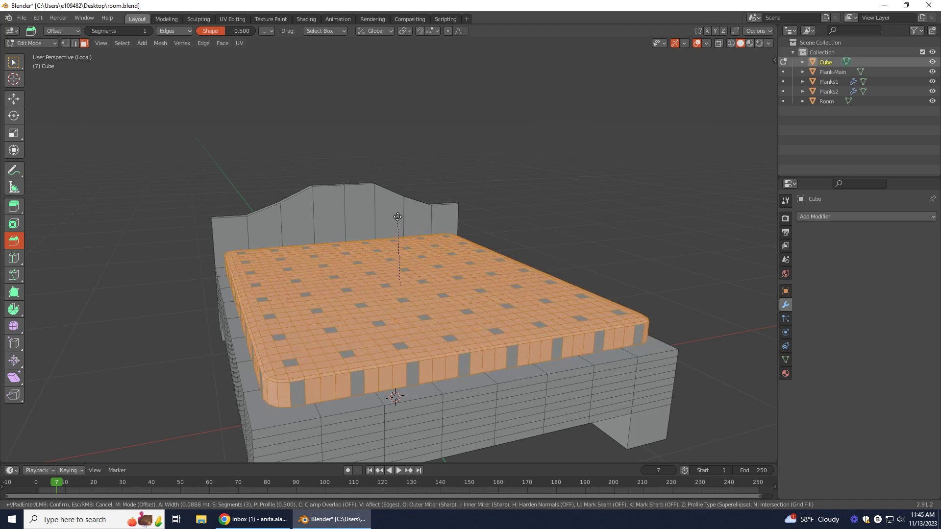
{"action": "left_click_drag", "start_coordinate": [397, 217], "coordinate": [398, 216]}
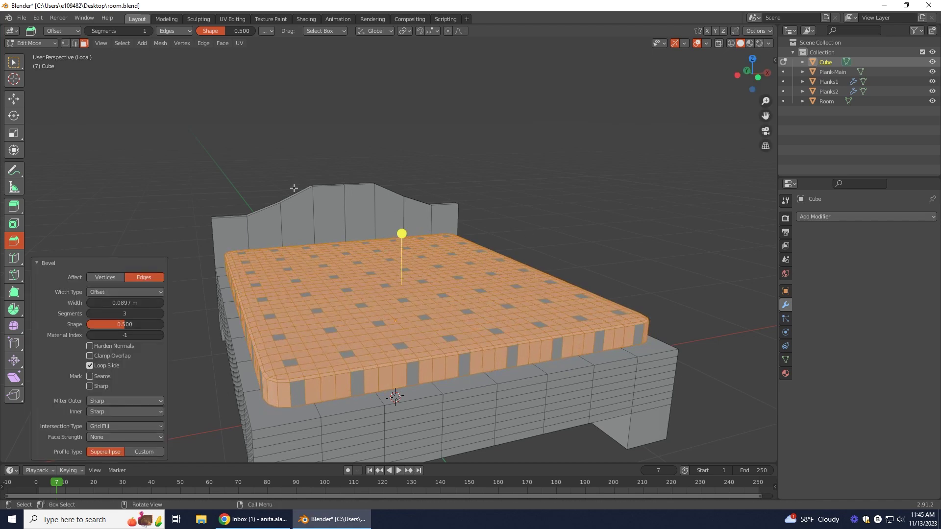
{"action": "left_click", "coordinate": [13, 62]}
{"action": "left_click", "coordinate": [73, 103]}
Select all the linked mattress geometry and separate the selection into its own object
{"action": "middle_click_drag", "start_coordinate": [275, 270], "coordinate": [668, 418]}
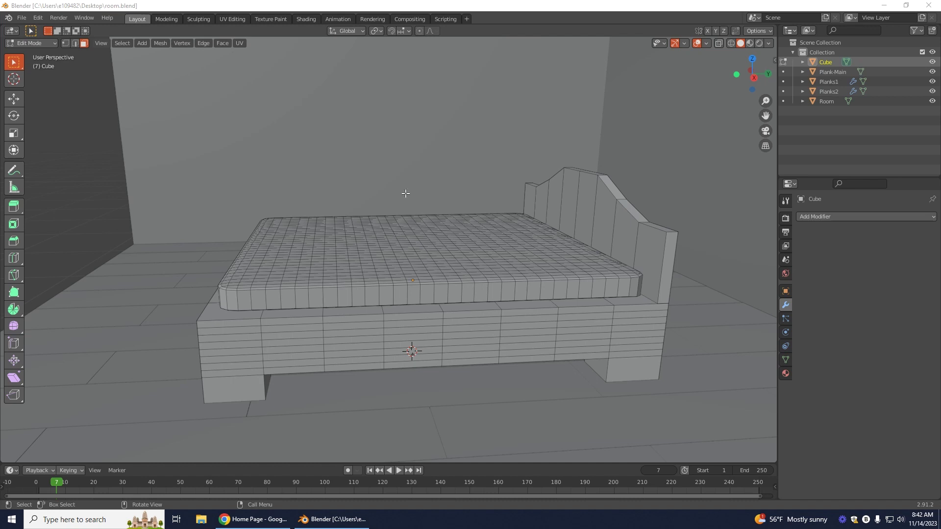
{"action": "key", "text": "l"}
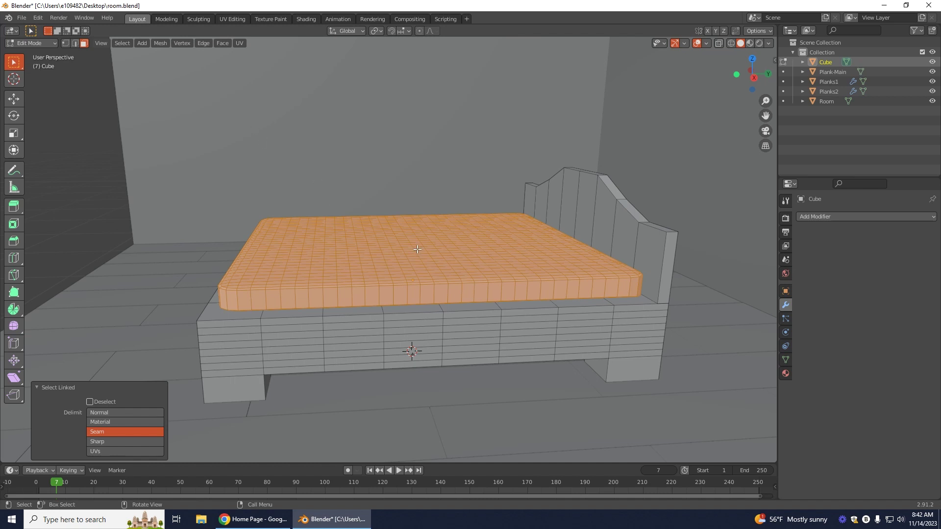
{"action": "right_click", "coordinate": [421, 236]}
{"action": "mouse_move", "coordinate": [377, 396]}
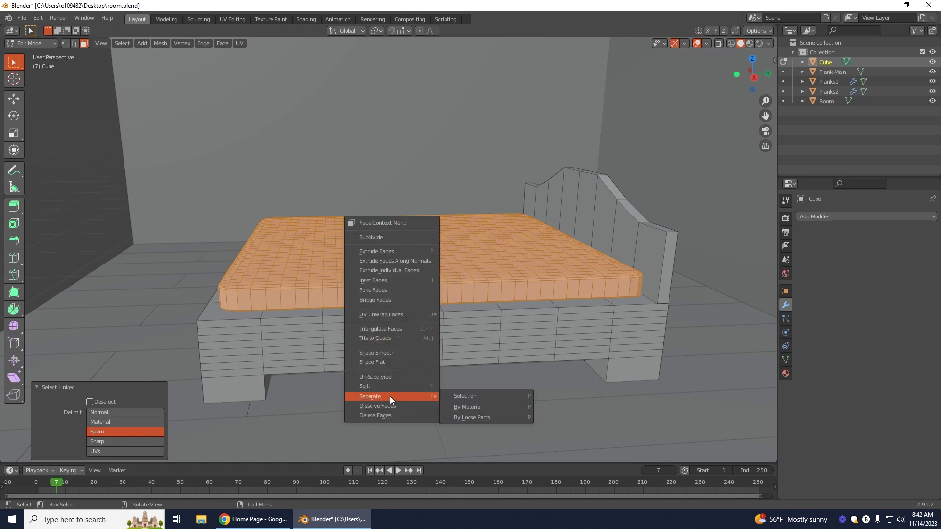
{"action": "left_click", "coordinate": [472, 396]}
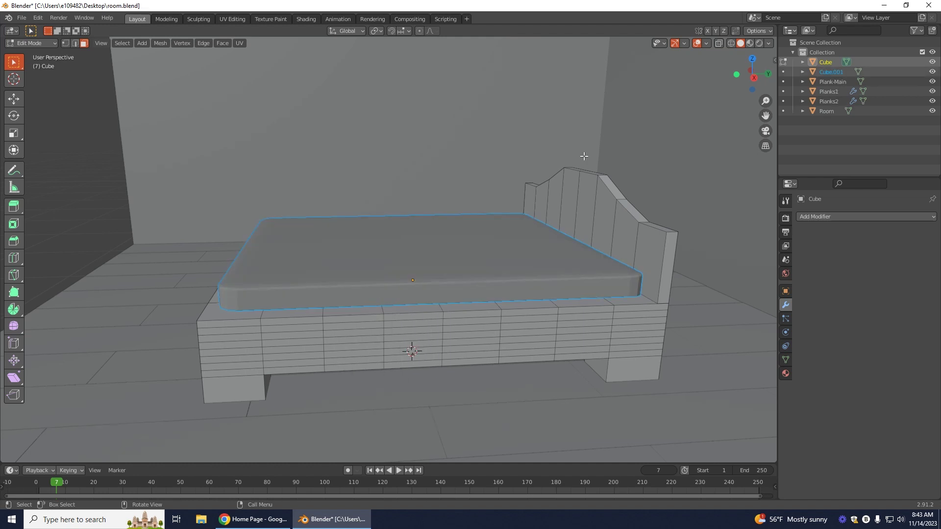
Rename the separated object as Mattress
{"action": "left_click", "coordinate": [831, 74]}
{"action": "double_click", "coordinate": [827, 74]}
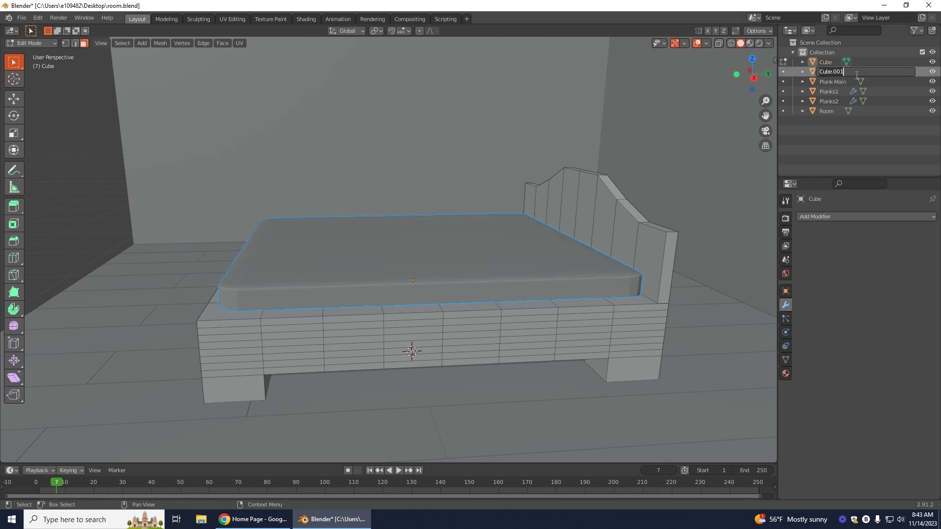
{"action": "key", "text": "End"}
{"action": "key", "text": "Return"}
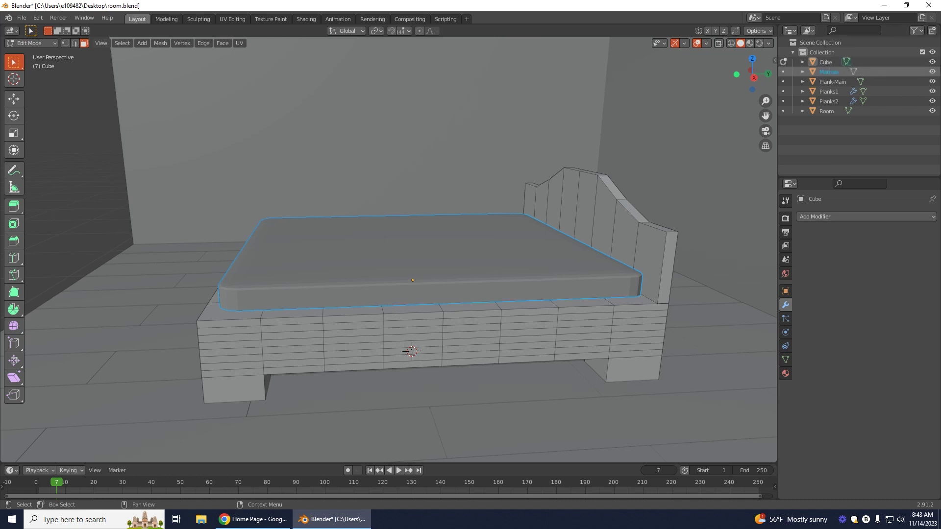
Rename the Cube object as Bed Frame
{"action": "left_click", "coordinate": [933, 62]}
{"action": "left_click", "coordinate": [933, 63]}
{"action": "double_click", "coordinate": [827, 63]}
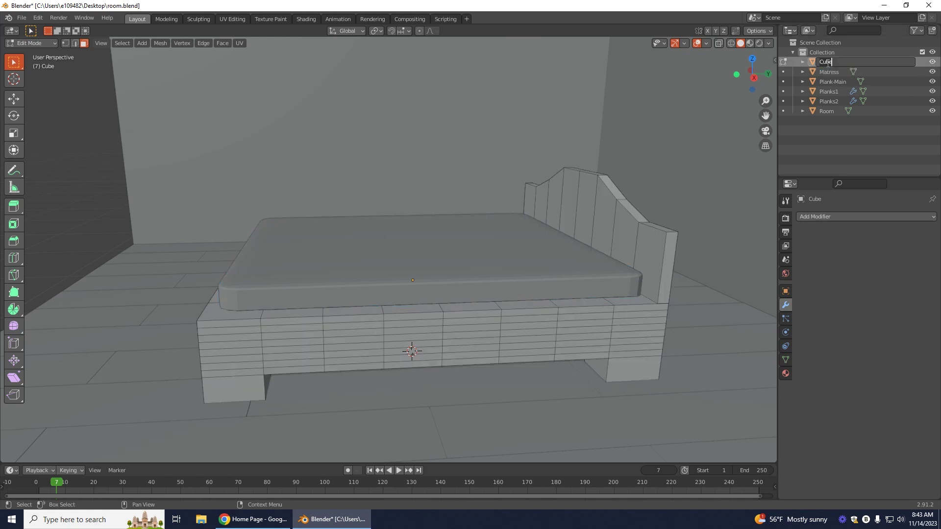
{"action": "key", "text": "BackSpace"}
{"action": "key", "text": "BackSpace"}
{"action": "key", "text": "BackSpace"}
{"action": "key", "text": "BackSpace"}
{"action": "key", "text": "Return"}
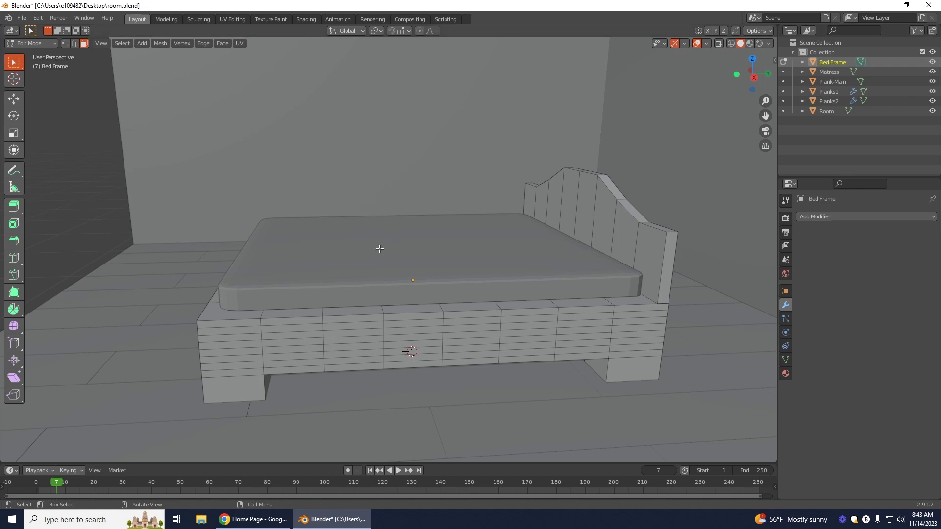
Switch from editing the bed frame to editing the mattress mesh, isolate it in local view and look at it from the top
{"action": "left_click", "coordinate": [48, 44]}
{"action": "left_click", "coordinate": [50, 57]}
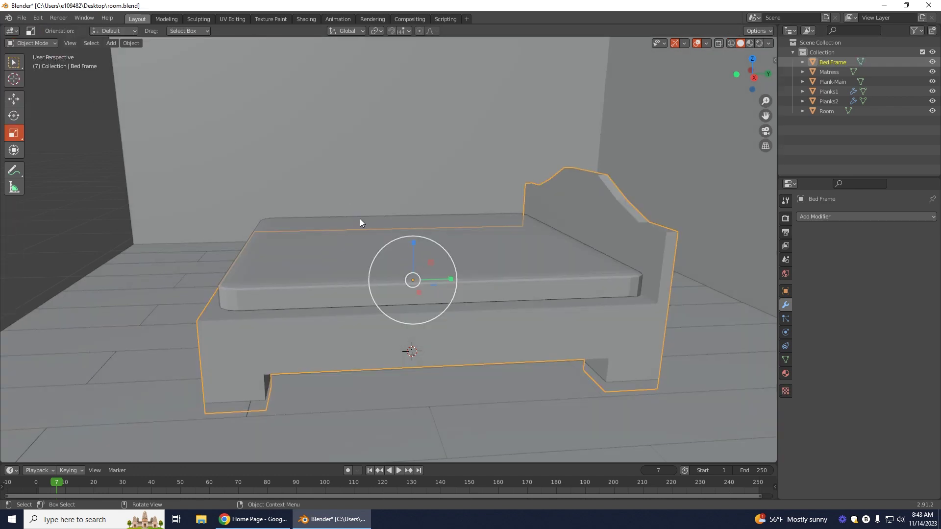
{"action": "left_click", "coordinate": [578, 289]}
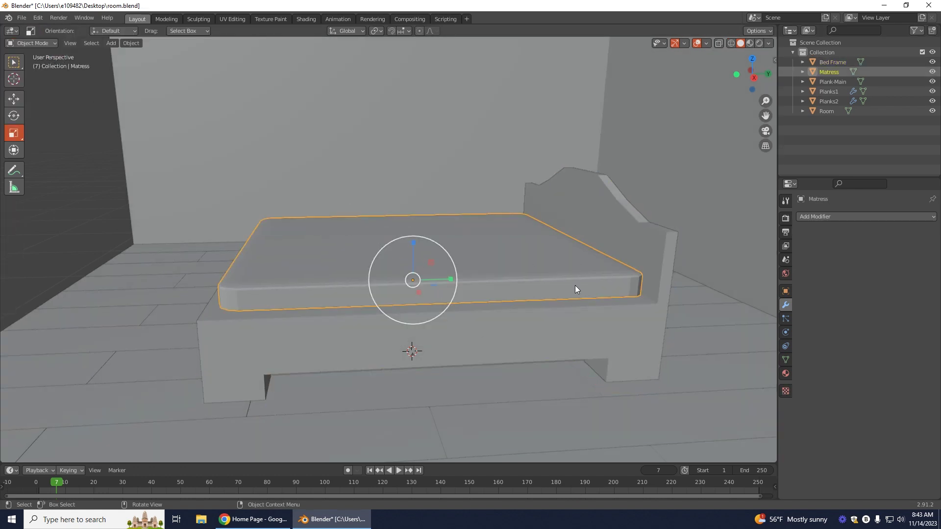
{"action": "middle_click_drag", "start_coordinate": [432, 378], "coordinate": [540, 399]}
{"action": "left_click", "coordinate": [48, 42]}
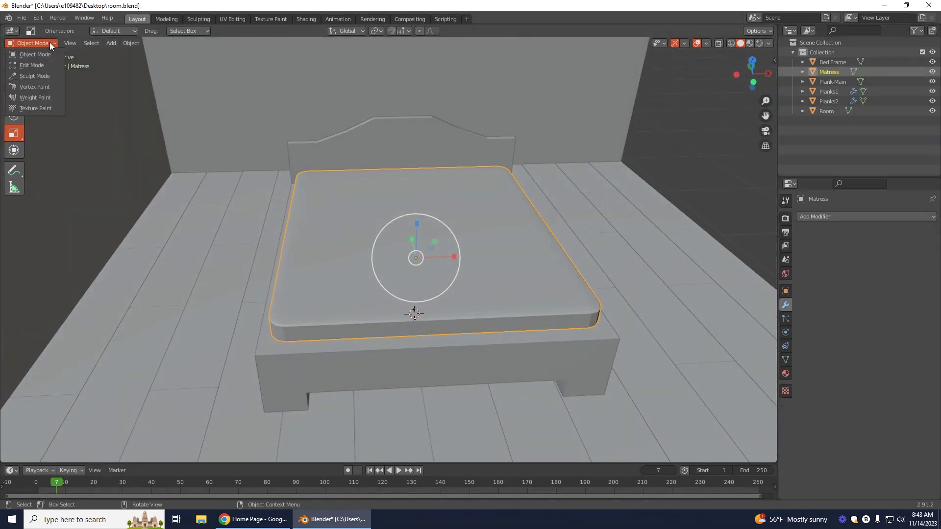
{"action": "left_click", "coordinate": [37, 64]}
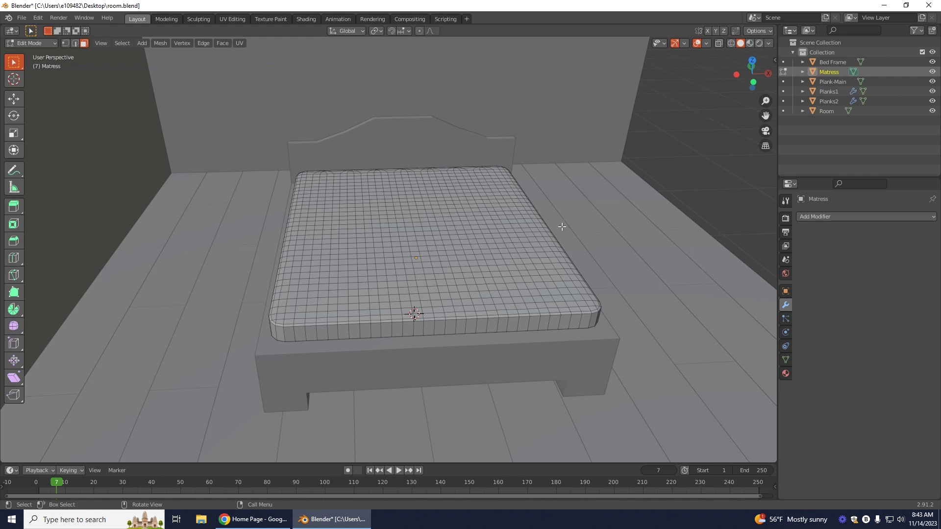
{"action": "key", "text": "KP_Divide"}
{"action": "middle_click_drag", "start_coordinate": [362, 380], "coordinate": [357, 435]}
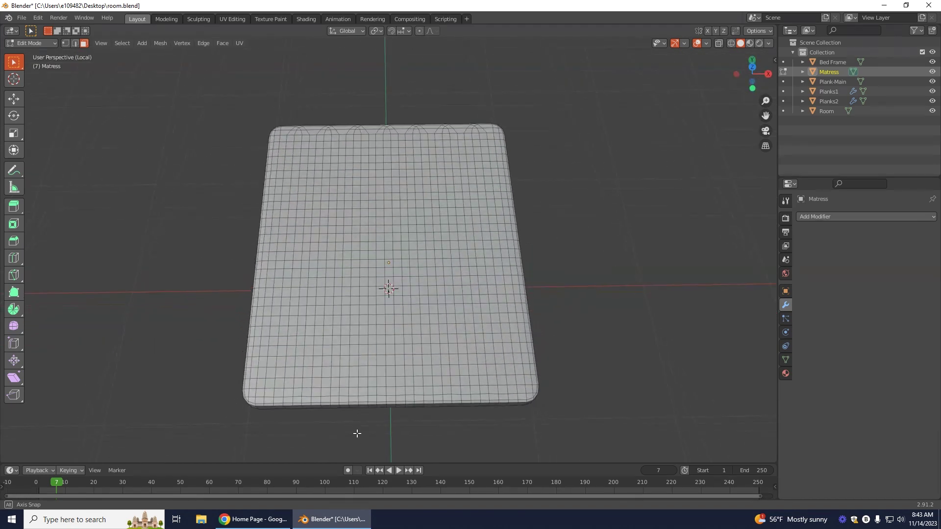
{"action": "left_click", "coordinate": [752, 67]}
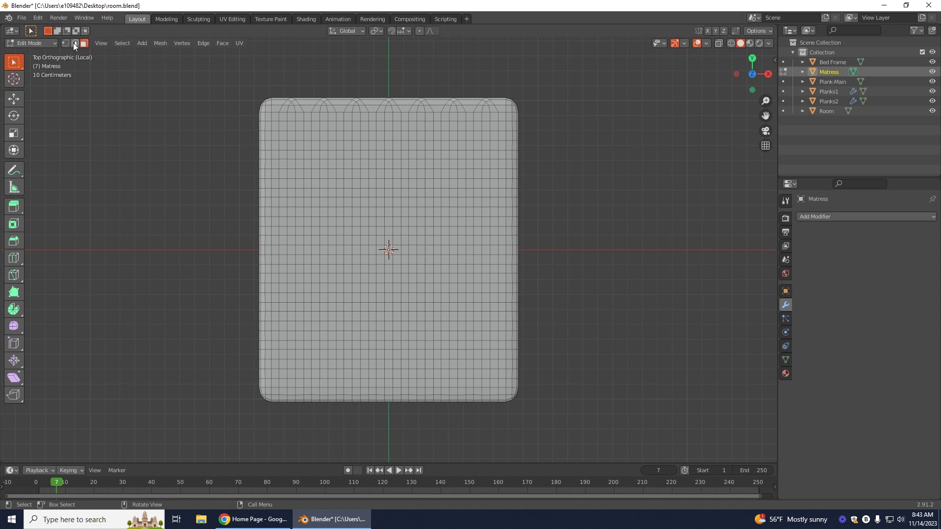
Select all the mattress's top faces, duplicate them and raise the copy about 0.048 m along Z
{"action": "left_click_drag", "start_coordinate": [245, 84], "coordinate": [548, 421]}
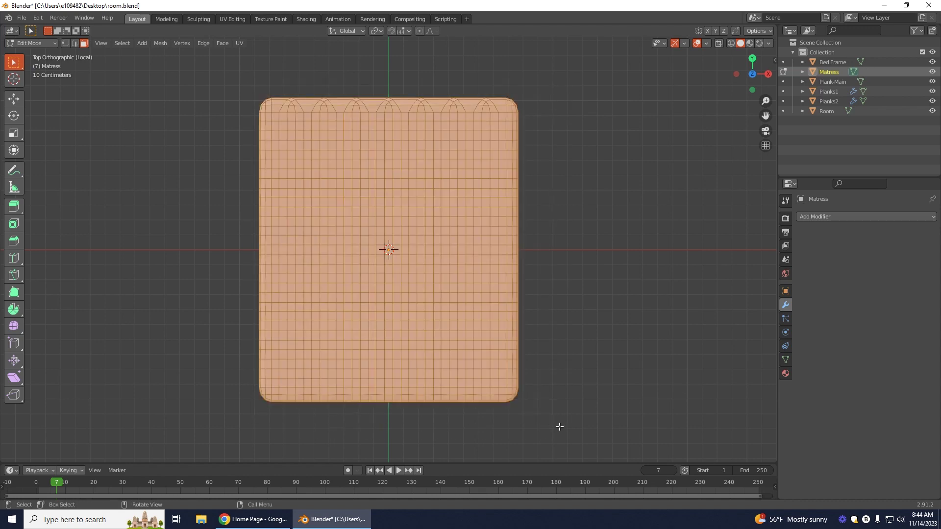
{"action": "middle_click_drag", "start_coordinate": [561, 427], "coordinate": [559, 364]}
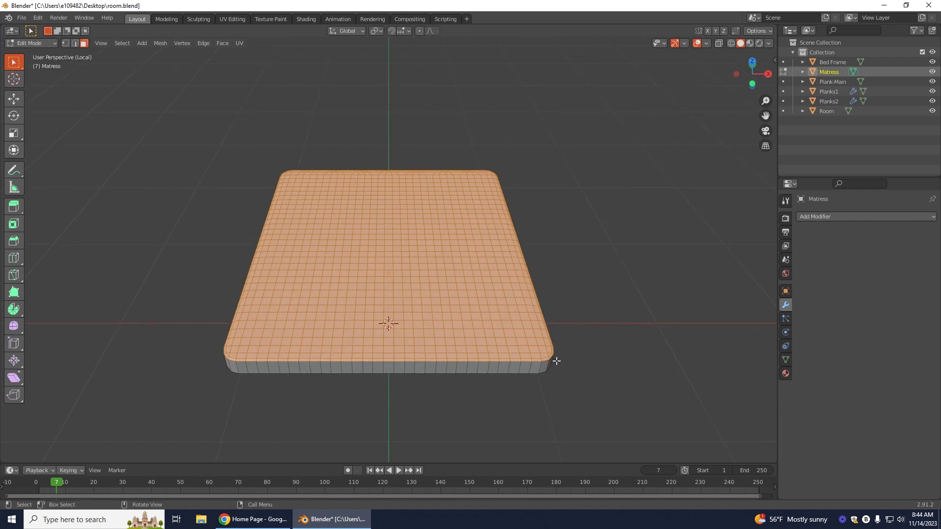
{"action": "left_click", "coordinate": [14, 99]}
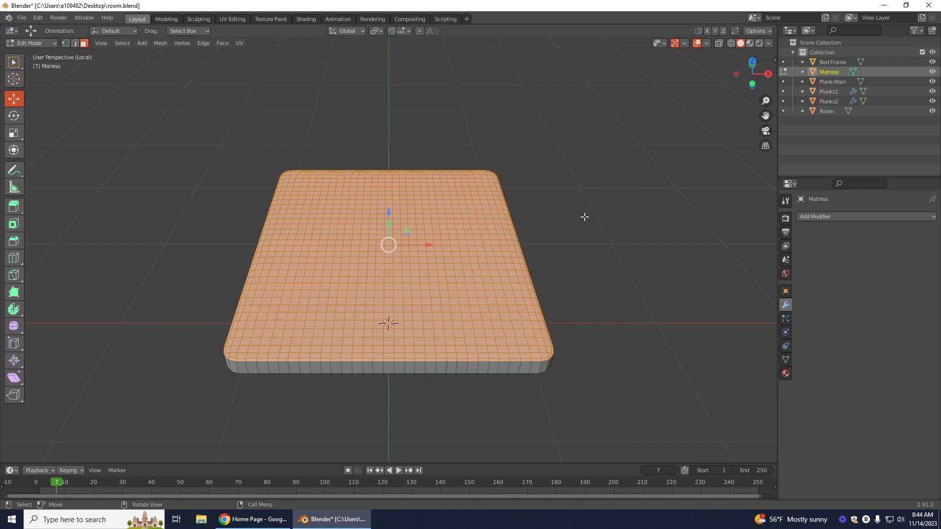
{"action": "left_click", "coordinate": [14, 62]}
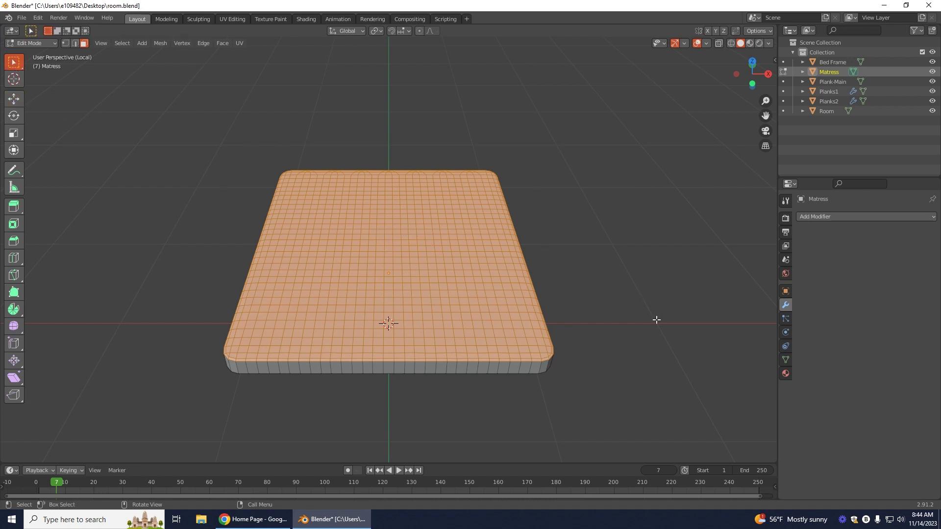
{"action": "key", "text": "g"}
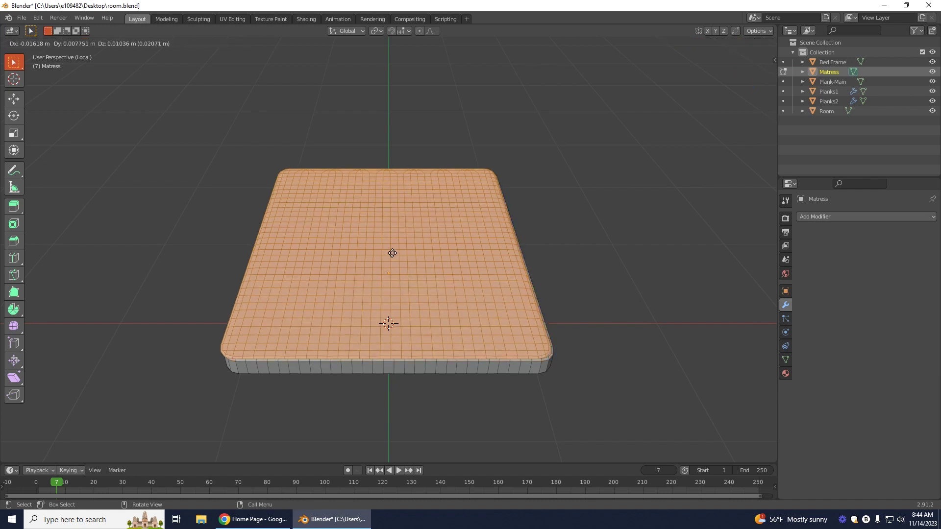
{"action": "key", "text": "z"}
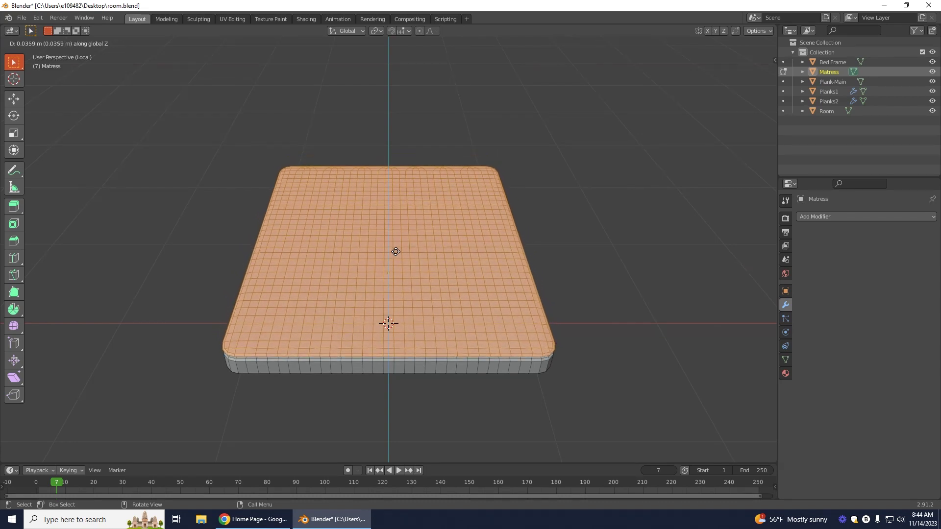
{"action": "left_click", "coordinate": [397, 251]}
Separate the raised duplicate faces into their own object
{"action": "middle_click_drag", "start_coordinate": [662, 346], "coordinate": [623, 317]}
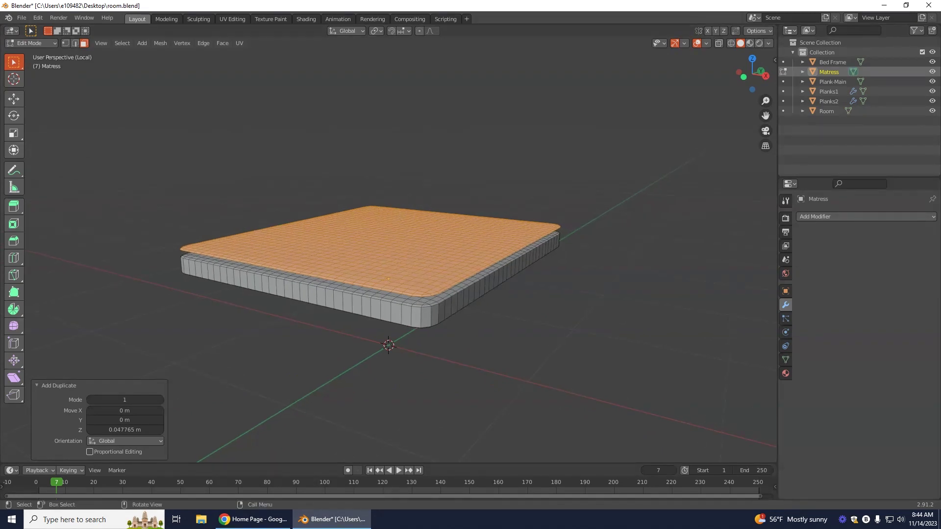
{"action": "right_click", "coordinate": [401, 237]}
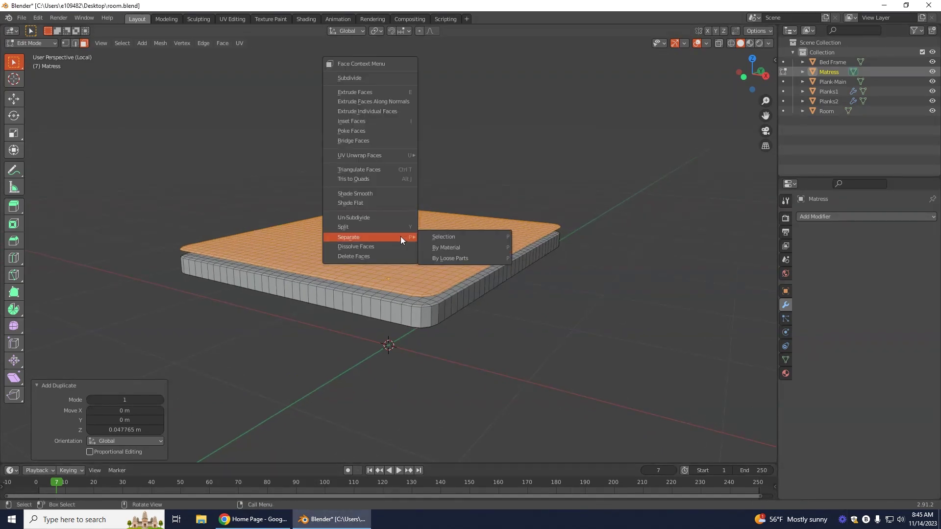
{"action": "left_click", "coordinate": [451, 238]}
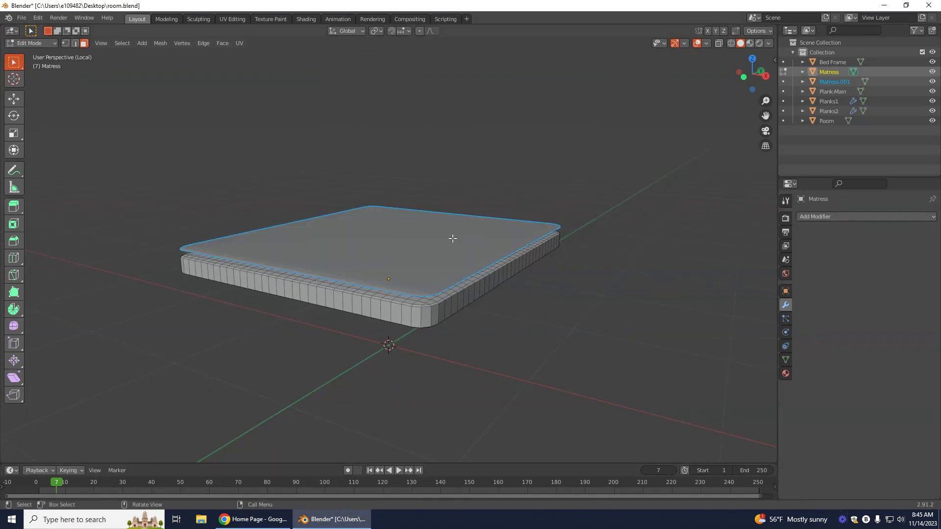
Rename the object holding the original mattress mesh as Quilt
{"action": "double_click", "coordinate": [829, 72]}
{"action": "key", "text": "ctrl+a"}
{"action": "type", "text": "c"}
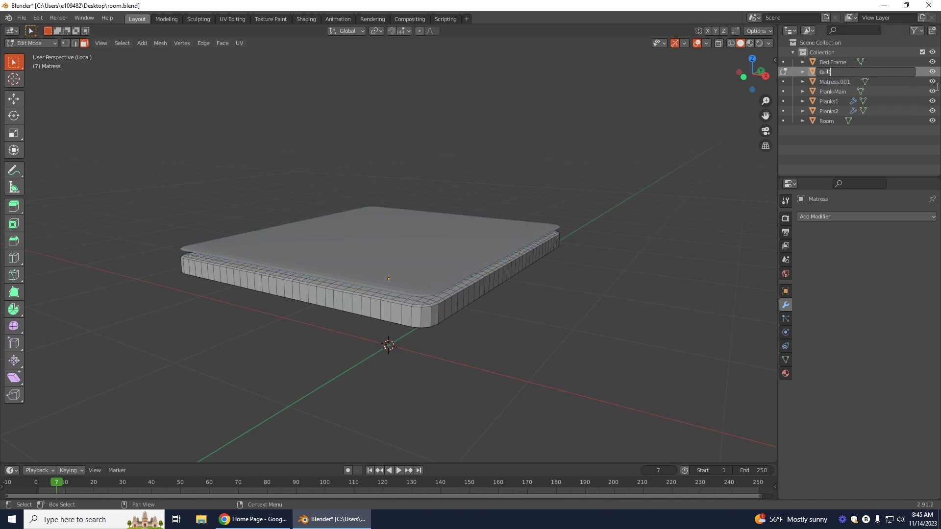
{"action": "key", "text": "BackSpace"}
{"action": "key", "text": "BackSpace"}
{"action": "key", "text": "BackSpace"}
{"action": "type", "text": "uilt"}
{"action": "key", "text": "Return"}
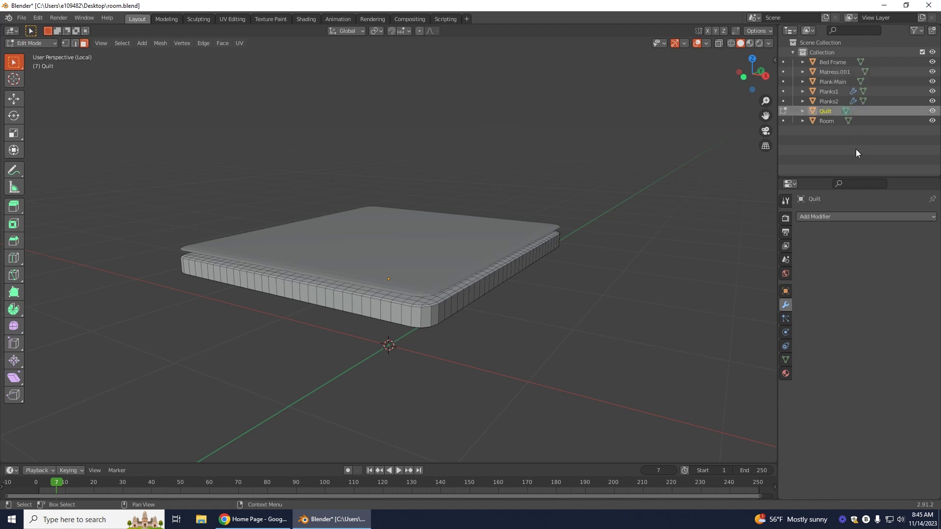
Remove the number suffix from the Matress.001 object's name, leaving it as "Matress."
{"action": "left_click", "coordinate": [833, 73]}
{"action": "double_click", "coordinate": [833, 73]}
{"action": "left_click", "coordinate": [833, 72]}
{"action": "key", "text": "BackSpace"}
{"action": "key", "text": "BackSpace"}
{"action": "key", "text": "BackSpace"}
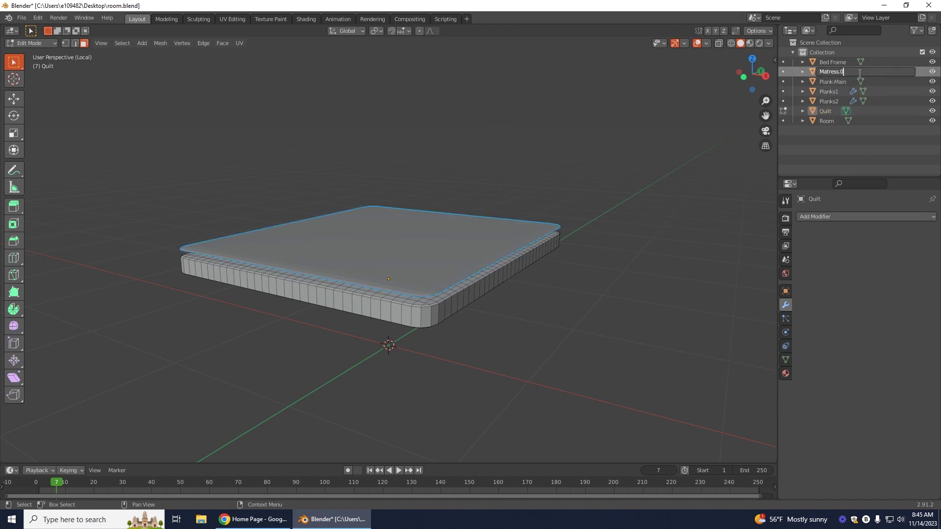
{"action": "key", "text": "Return"}
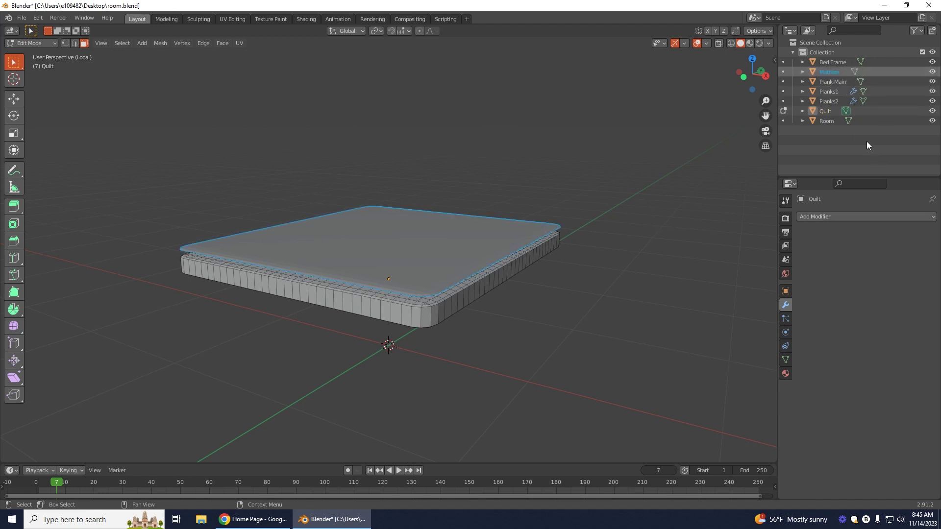
Return to Object Mode and select the thin sheet raised above the mattress
{"action": "left_click", "coordinate": [829, 112]}
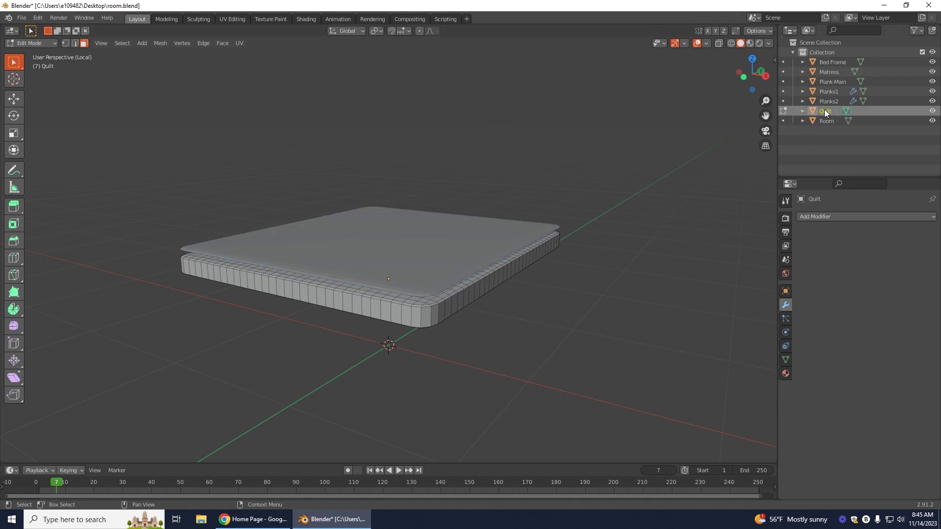
{"action": "left_click", "coordinate": [37, 44]}
{"action": "left_click", "coordinate": [34, 54]}
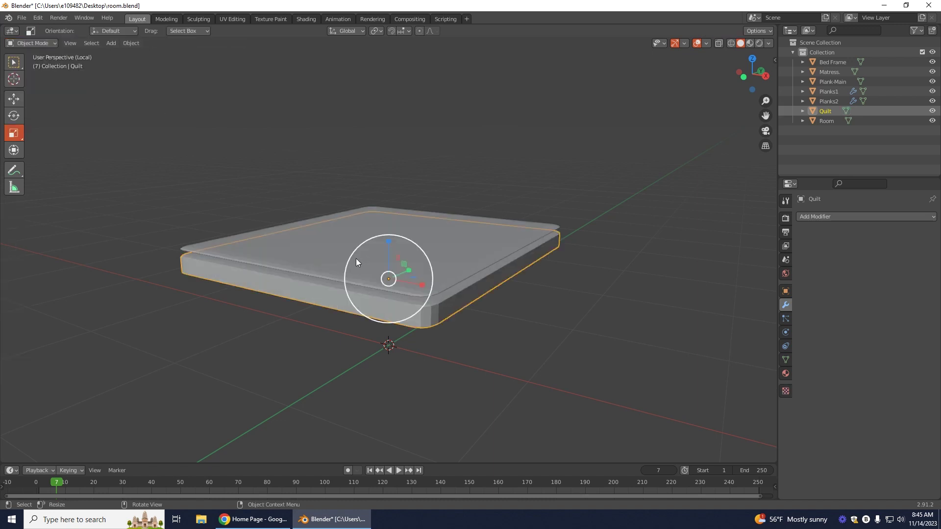
{"action": "left_click", "coordinate": [409, 223]}
{"action": "middle_click_drag", "start_coordinate": [610, 324], "coordinate": [557, 347]}
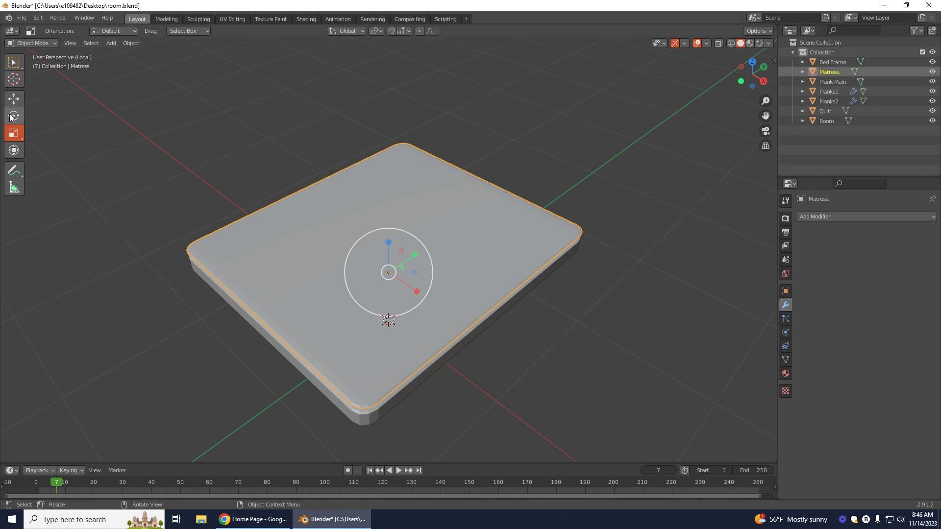
Scale the sheet to about 0.91 along Y and move it about -0.2 m along Y towards the foot end
{"action": "left_click_drag", "start_coordinate": [414, 258], "coordinate": [411, 256]}
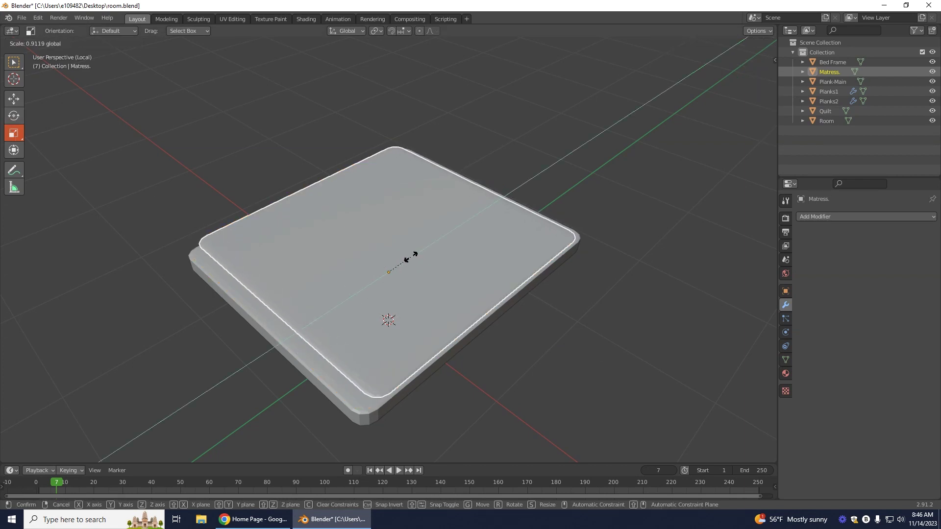
{"action": "left_click_drag", "start_coordinate": [411, 257], "coordinate": [390, 272]}
{"action": "key", "text": "shift+space"}
{"action": "key", "text": "g"}
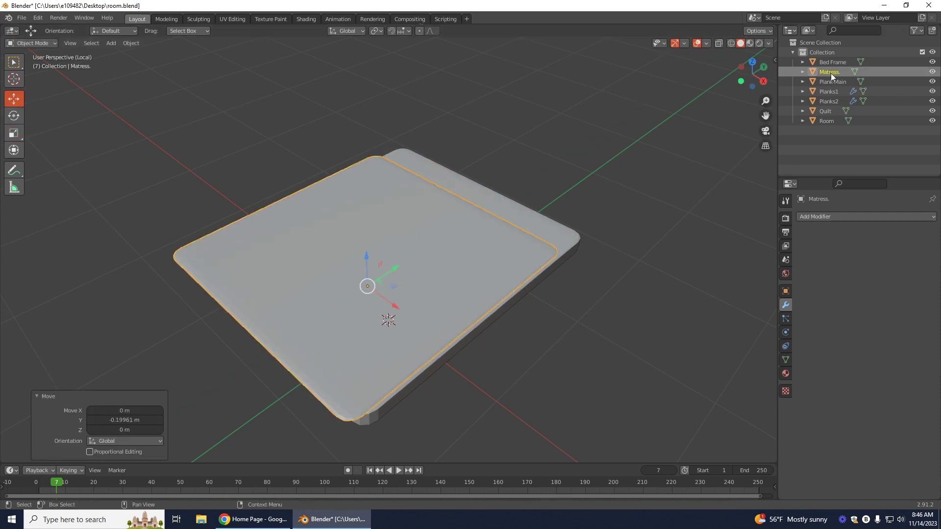
Exit local view and widen the sheet by scaling it about 1.23 along X, over the mattress sides
{"action": "key", "text": "KP_Divide"}
{"action": "middle_click_drag", "start_coordinate": [690, 271], "coordinate": [587, 264]}
{"action": "middle_click_drag", "start_coordinate": [551, 395], "coordinate": [512, 431]}
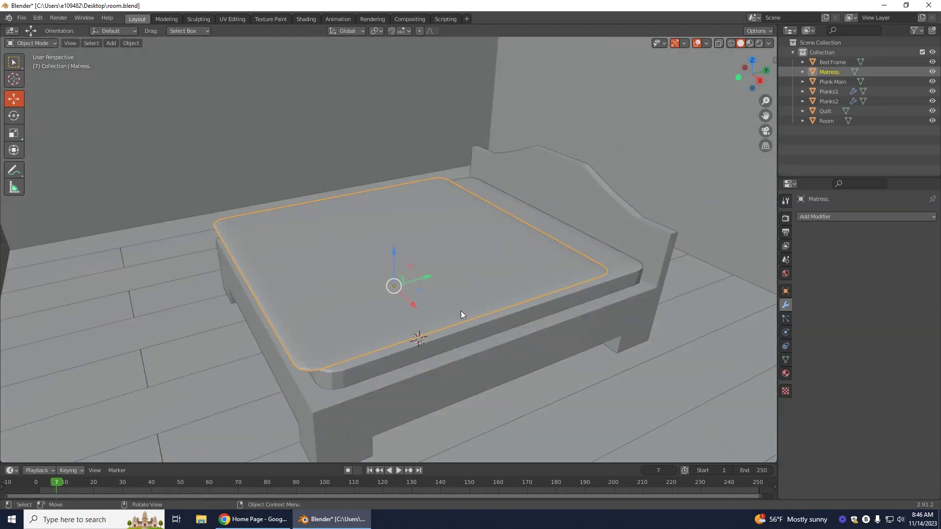
{"action": "left_click_drag", "start_coordinate": [411, 307], "coordinate": [420, 306]}
{"action": "key", "text": "ctrl+z"}
{"action": "left_click", "coordinate": [13, 135]}
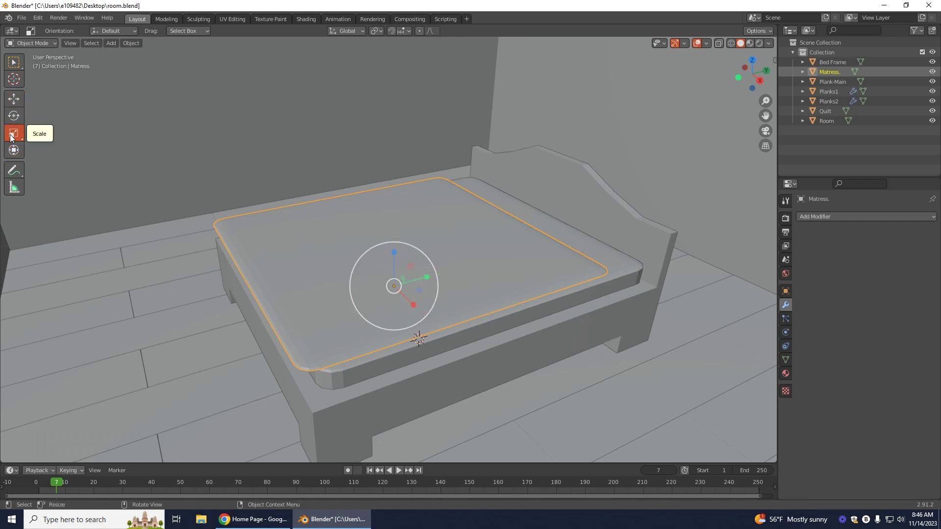
{"action": "key", "text": "s"}
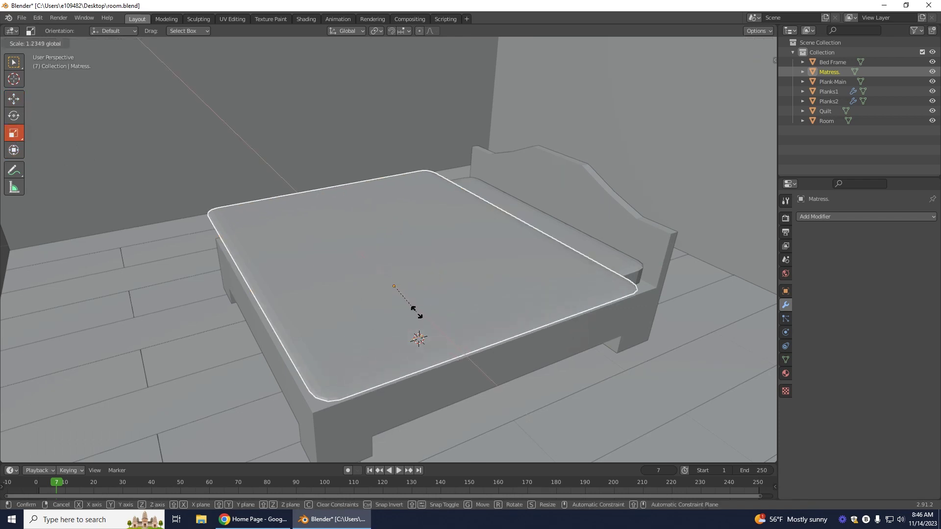
{"action": "left_click", "coordinate": [417, 316]}
Scale the sheet 1.173 along Y and move it about -0.14 m along Y, past the mattress's foot end
{"action": "middle_click_drag", "start_coordinate": [469, 401], "coordinate": [447, 371]}
{"action": "left_click_drag", "start_coordinate": [425, 258], "coordinate": [430, 252]}
{"action": "middle_click_drag", "start_coordinate": [689, 299], "coordinate": [367, 229]}
{"action": "left_click", "coordinate": [13, 98]}
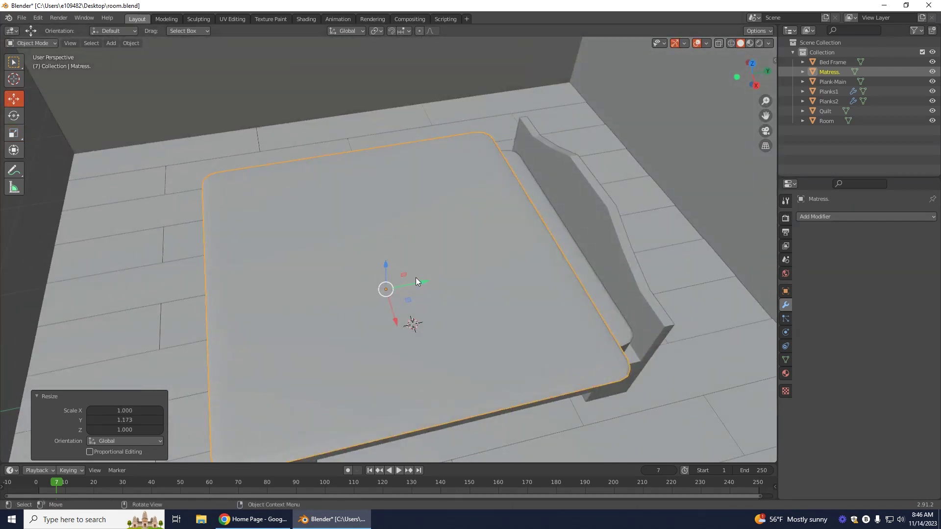
{"action": "left_click_drag", "start_coordinate": [419, 282], "coordinate": [398, 285]}
{"action": "middle_click_drag", "start_coordinate": [552, 419], "coordinate": [545, 372]}
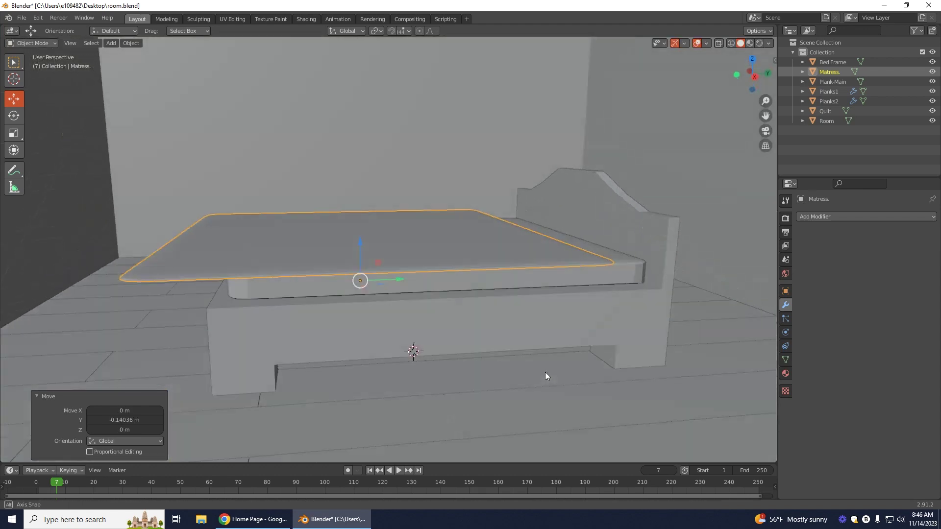
{"action": "middle_click_drag", "start_coordinate": [243, 405], "coordinate": [255, 416]}
Scale the sheet 0.869 along Y and move it about 0.065 m along Y towards the headboard
{"action": "left_click", "coordinate": [13, 133]}
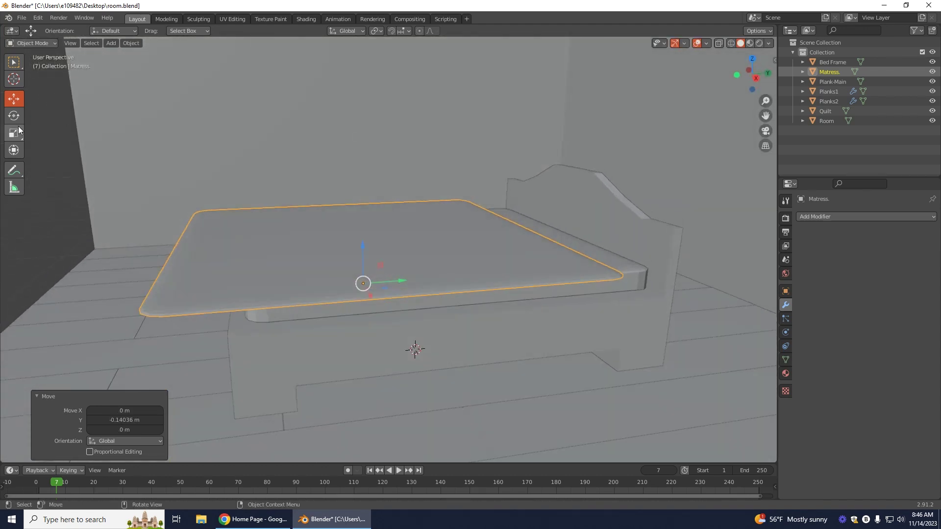
{"action": "left_click_drag", "start_coordinate": [399, 281], "coordinate": [395, 280]}
{"action": "middle_click_drag", "start_coordinate": [355, 409], "coordinate": [394, 428]}
{"action": "left_click", "coordinate": [19, 97]}
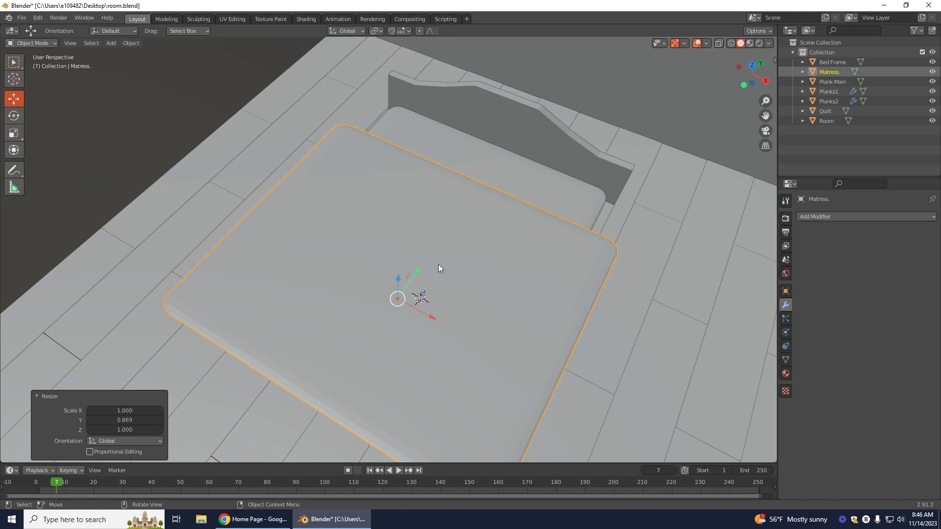
{"action": "left_click_drag", "start_coordinate": [420, 271], "coordinate": [427, 265]}
{"action": "middle_click_drag", "start_coordinate": [604, 336], "coordinate": [577, 355]}
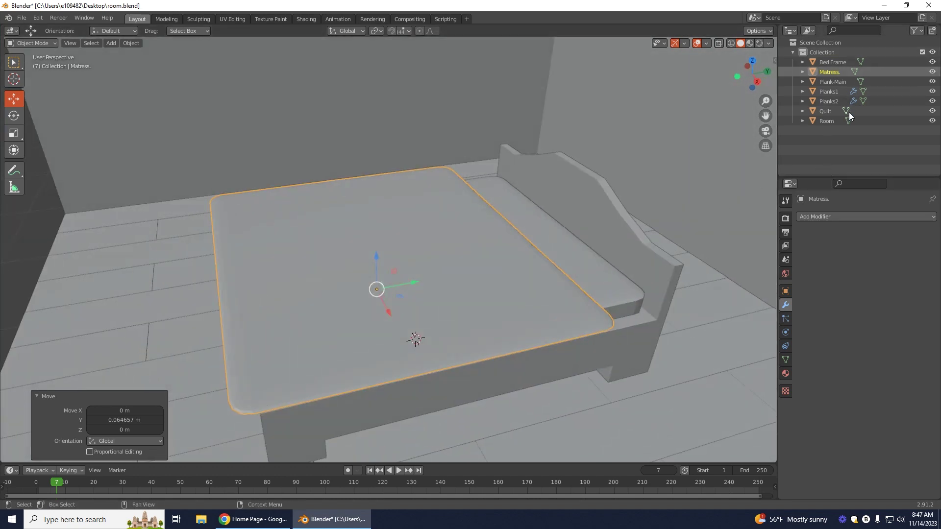
{"action": "left_click", "coordinate": [833, 64], "text": "ctrl"}
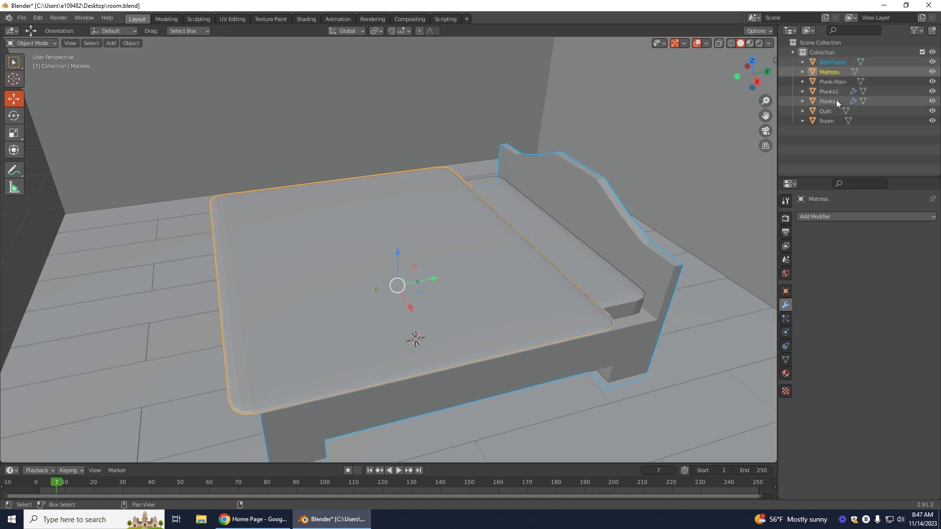
{"action": "left_click", "coordinate": [827, 112], "text": "shift"}
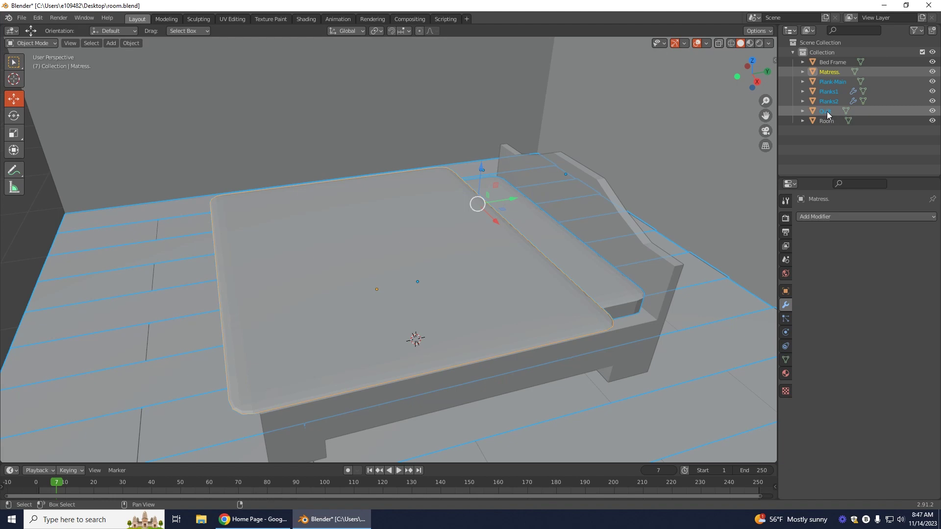
{"action": "middle_click_drag", "start_coordinate": [712, 357], "coordinate": [689, 324]}
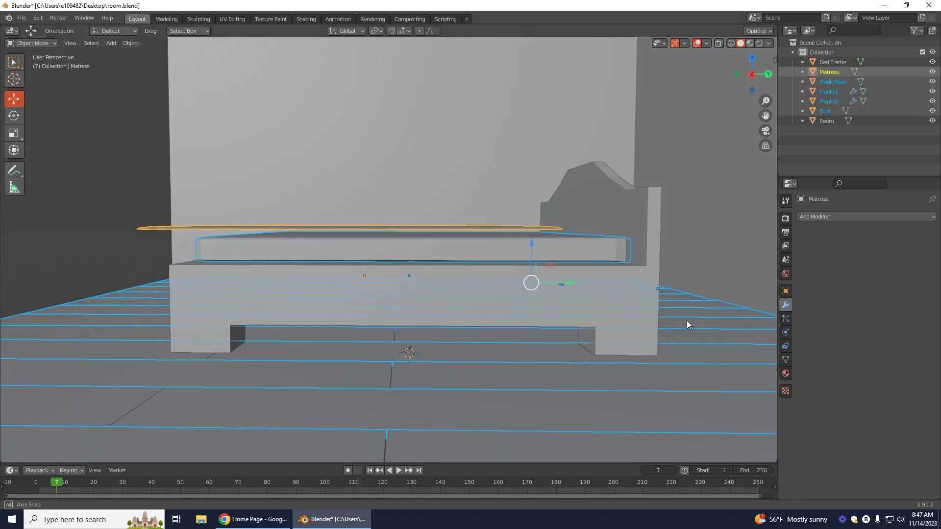
Select the bed frame, mattress and sheet together and move them about 0.60 m plus 0.65 m along Y, against the wall behind the headboard
{"action": "left_click", "coordinate": [829, 113]}
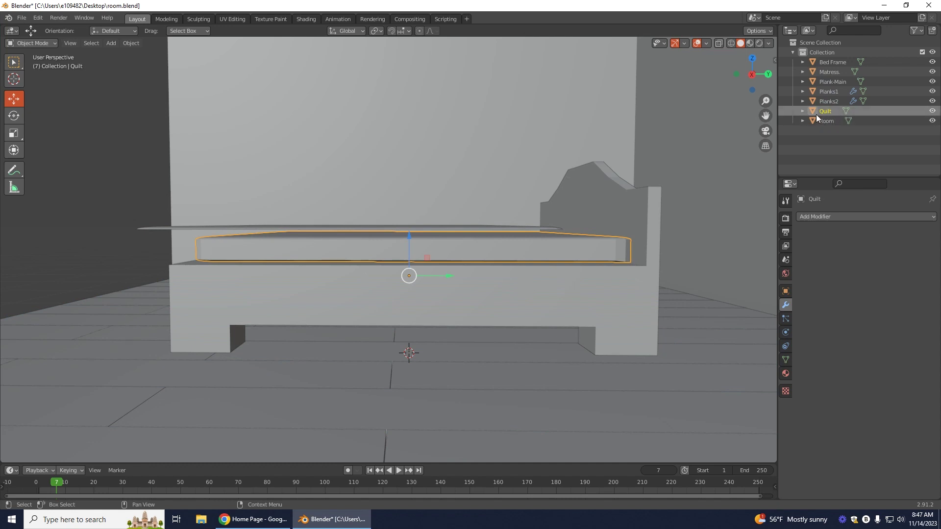
{"action": "left_click", "coordinate": [831, 72], "text": "ctrl"}
{"action": "left_click", "coordinate": [831, 62], "text": "ctrl"}
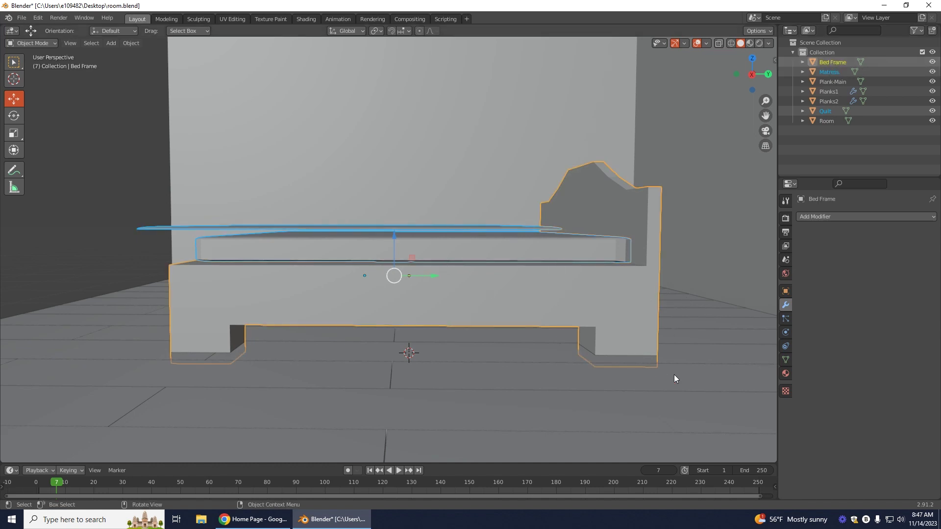
{"action": "mouse_move", "coordinate": [674, 377]}
{"action": "middle_mouse_down"}
{"action": "mouse_move", "coordinate": [675, 385]}
{"action": "mouse_move", "coordinate": [595, 377]}
{"action": "middle_mouse_up"}
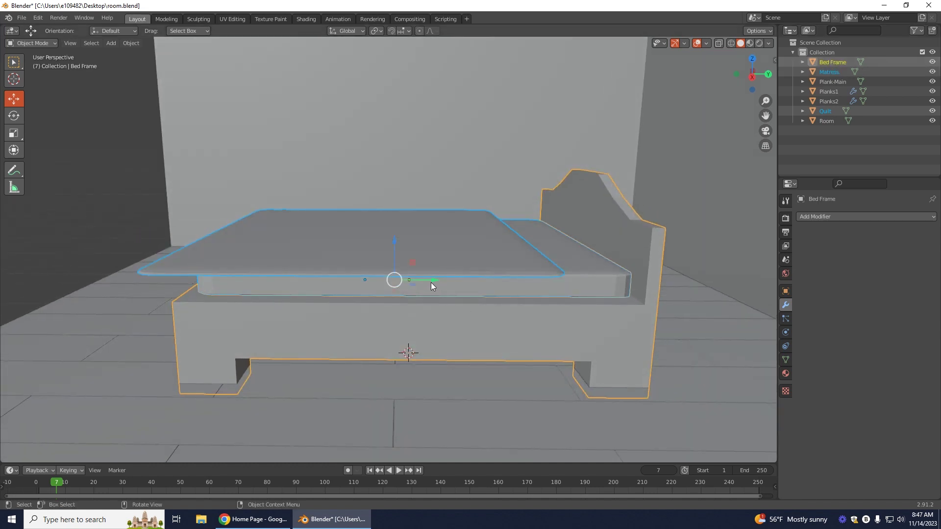
{"action": "left_click_drag", "start_coordinate": [430, 280], "coordinate": [562, 363]}
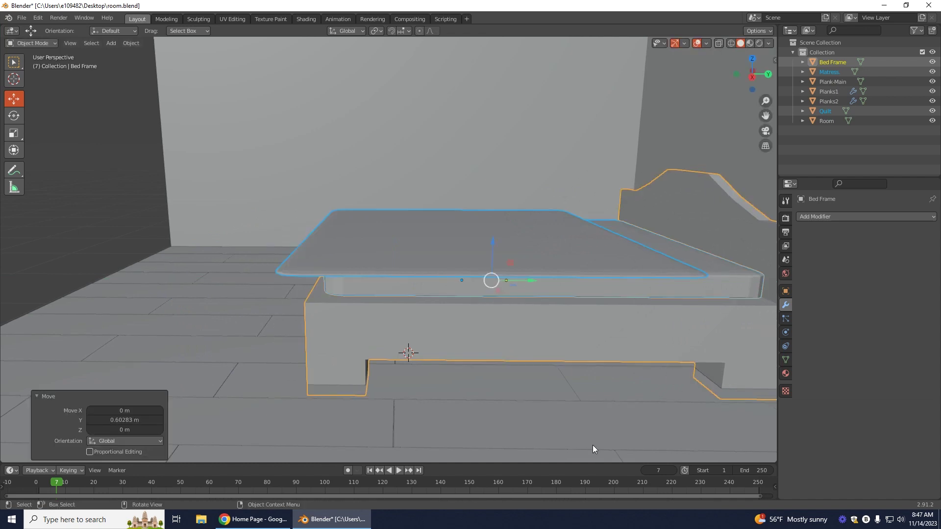
{"action": "middle_click_drag", "start_coordinate": [651, 416], "coordinate": [675, 405]}
{"action": "middle_click_drag", "start_coordinate": [740, 410], "coordinate": [507, 336]}
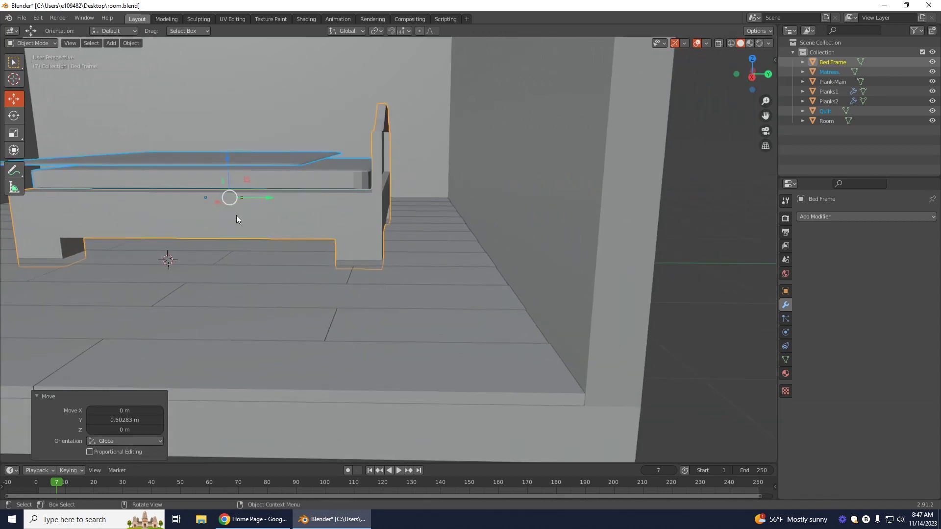
{"action": "left_click_drag", "start_coordinate": [269, 195], "coordinate": [352, 198]}
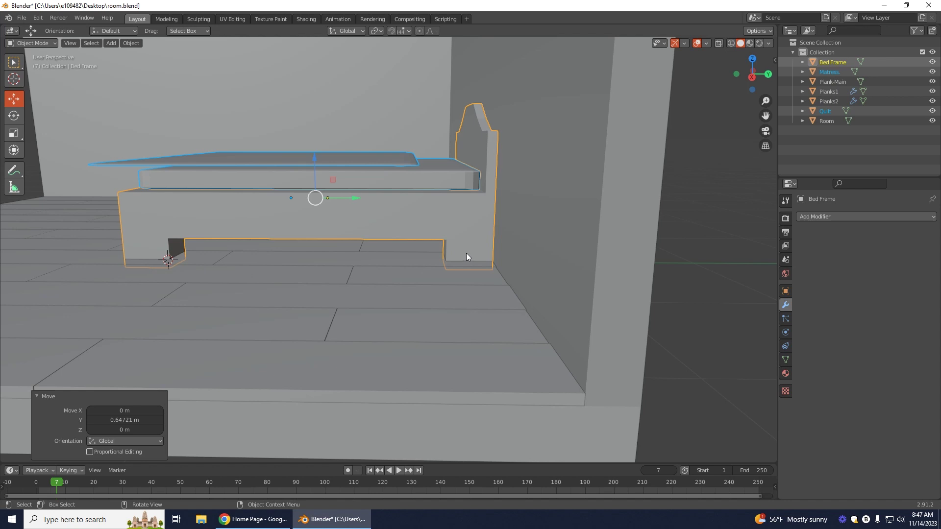
Raise the whole bed about 0.051 m along Z onto the floor and shift it about -0.007 m along Y from the wall
{"action": "left_click_drag", "start_coordinate": [315, 161], "coordinate": [315, 153]}
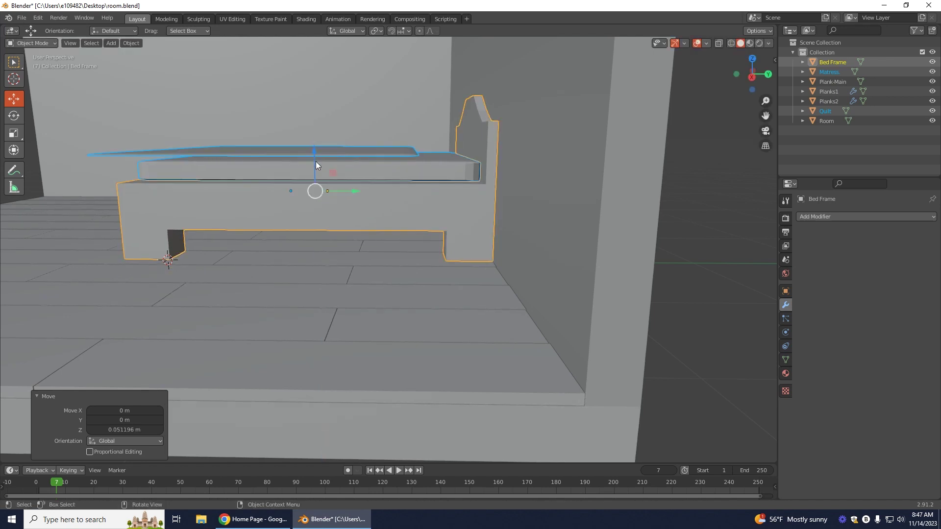
{"action": "middle_click_drag", "start_coordinate": [517, 333], "coordinate": [469, 344]}
{"action": "left_click", "coordinate": [437, 338]}
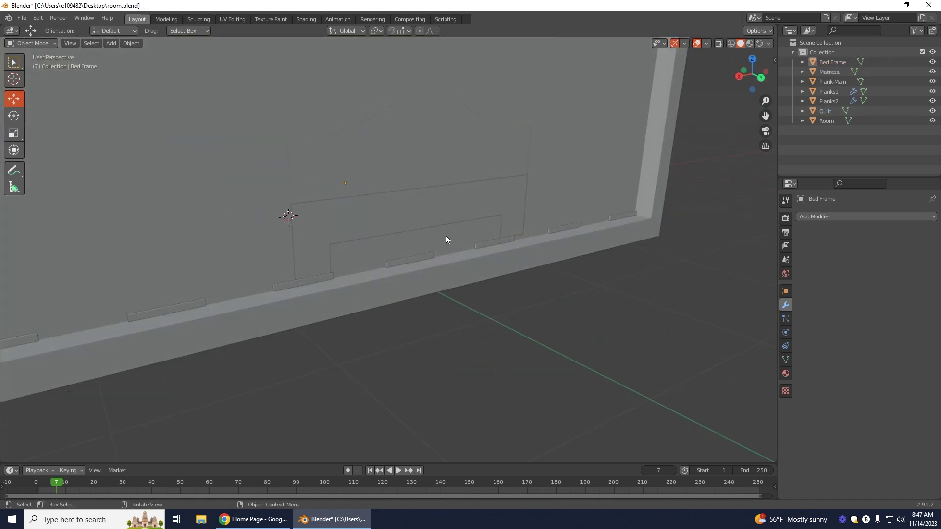
{"action": "key", "text": "ctrl+z"}
{"action": "middle_click_drag", "start_coordinate": [284, 371], "coordinate": [363, 382]}
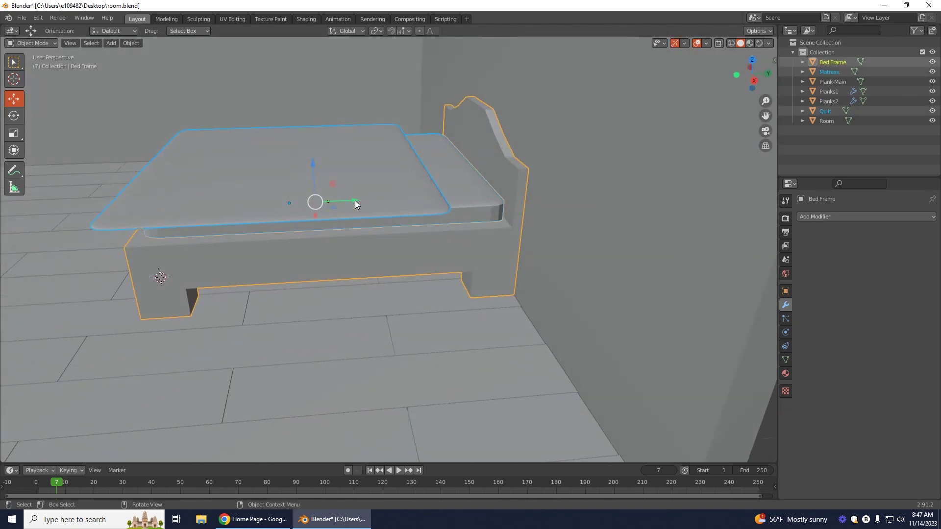
{"action": "left_click_drag", "start_coordinate": [356, 204], "coordinate": [354, 205]}
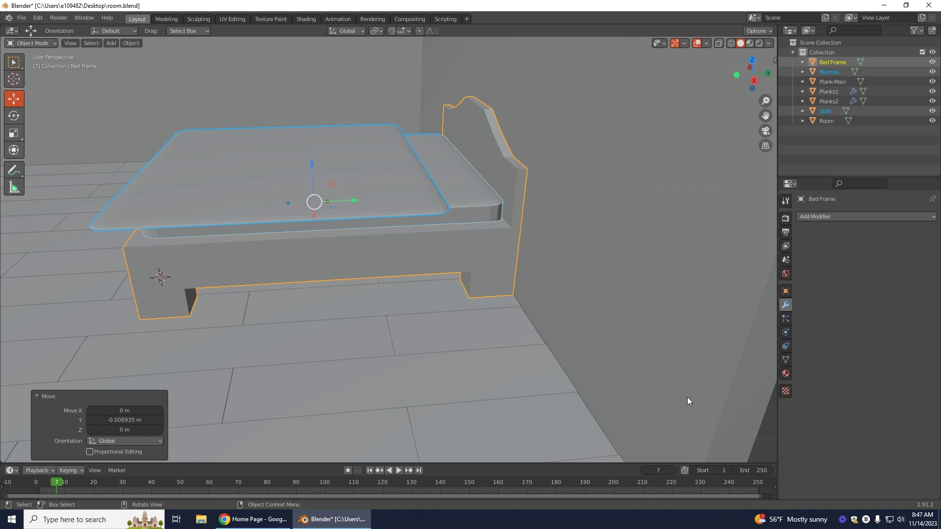
{"action": "middle_click_drag", "start_coordinate": [756, 439], "coordinate": [726, 426]}
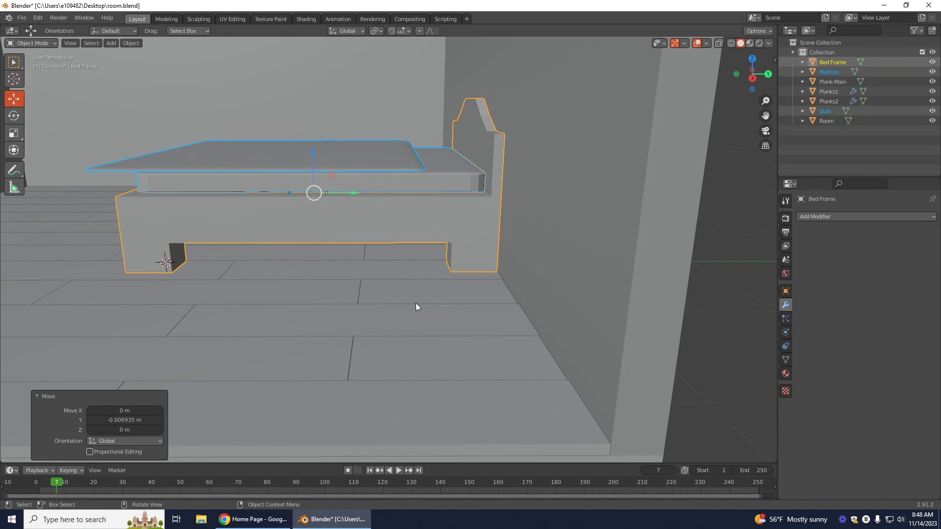
Add a Subdivision Surface modifier to the mattress under the sheet and shade it smooth
{"action": "middle_click_drag", "start_coordinate": [416, 303], "coordinate": [448, 216]}
{"action": "left_click", "coordinate": [466, 227]}
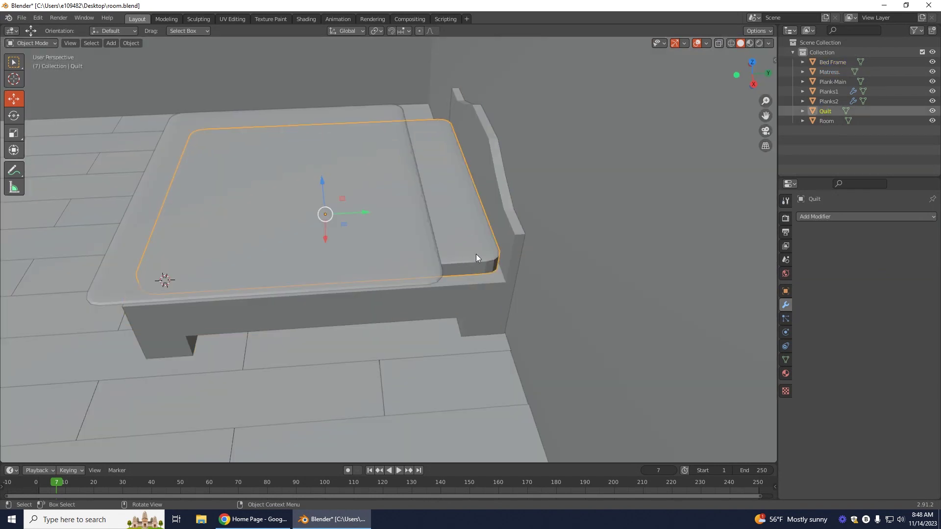
{"action": "left_click", "coordinate": [840, 216]}
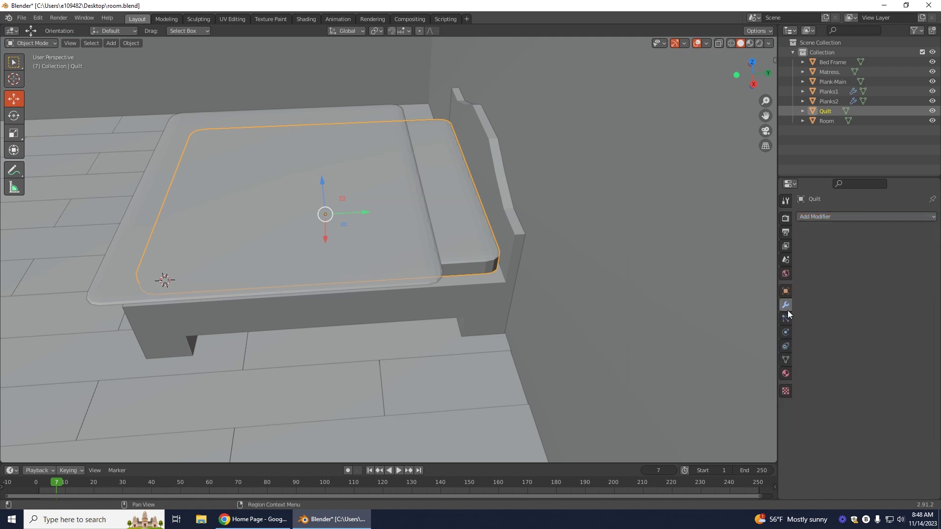
{"action": "left_click", "coordinate": [856, 216]}
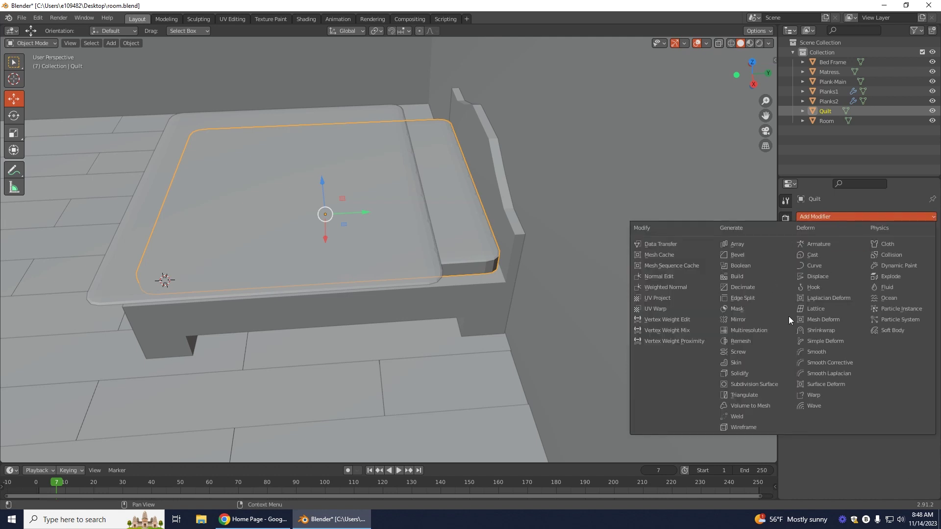
{"action": "left_click", "coordinate": [762, 384]}
{"action": "right_click", "coordinate": [466, 203]}
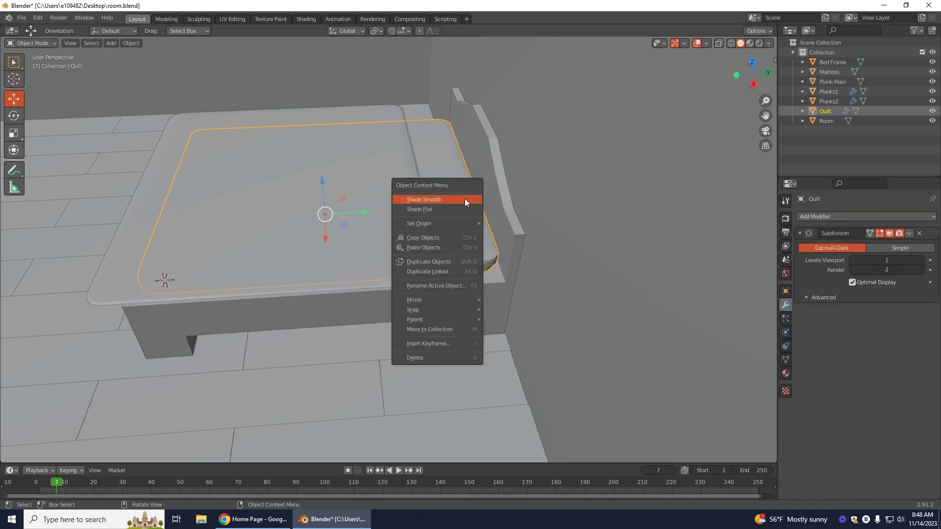
{"action": "left_click", "coordinate": [422, 199]}
{"action": "middle_click_drag", "start_coordinate": [490, 439], "coordinate": [684, 370]}
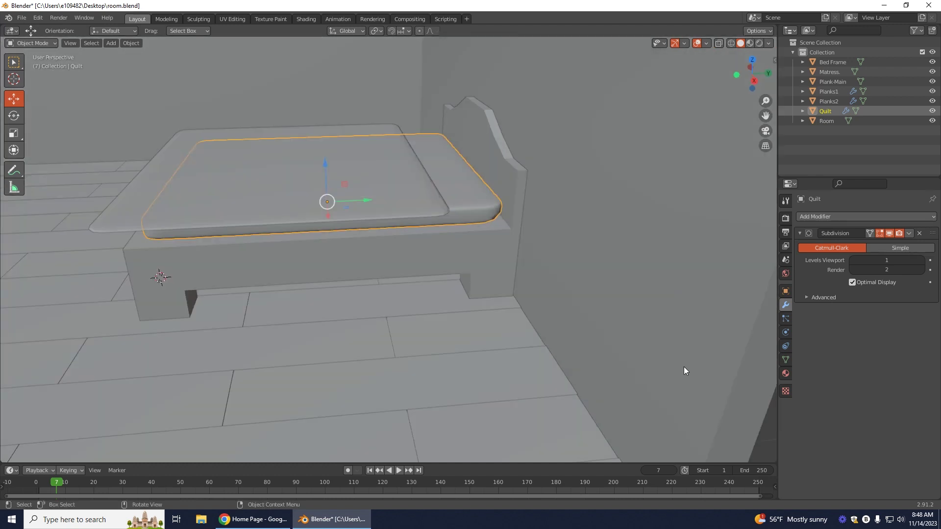
Enable Collision physics on the mattress under the sheet and set the timeline back to frame 0
{"action": "left_click", "coordinate": [785, 333]}
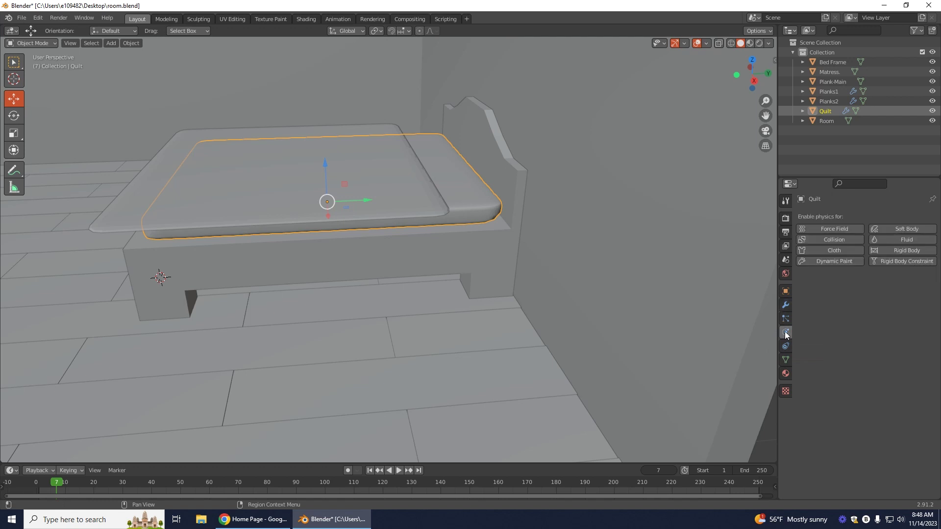
{"action": "left_click", "coordinate": [820, 239]}
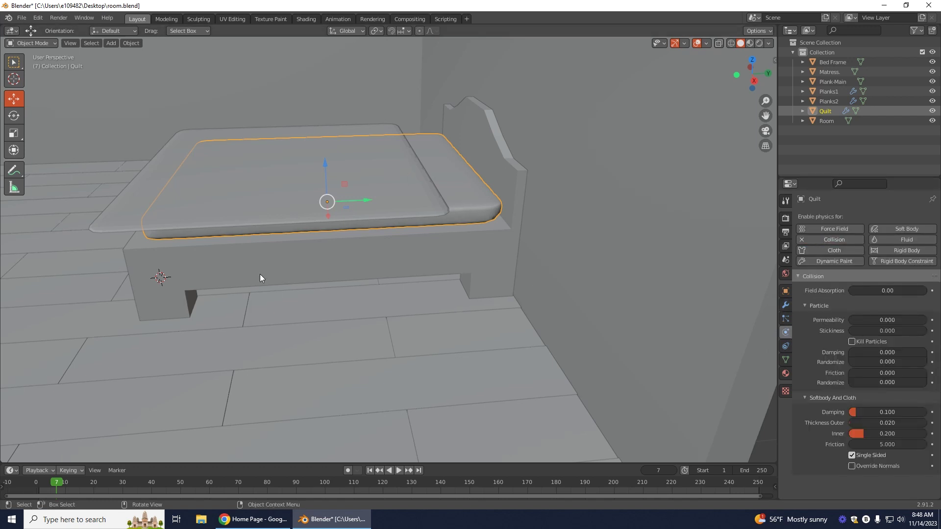
{"action": "left_click_drag", "start_coordinate": [46, 481], "coordinate": [28, 481]}
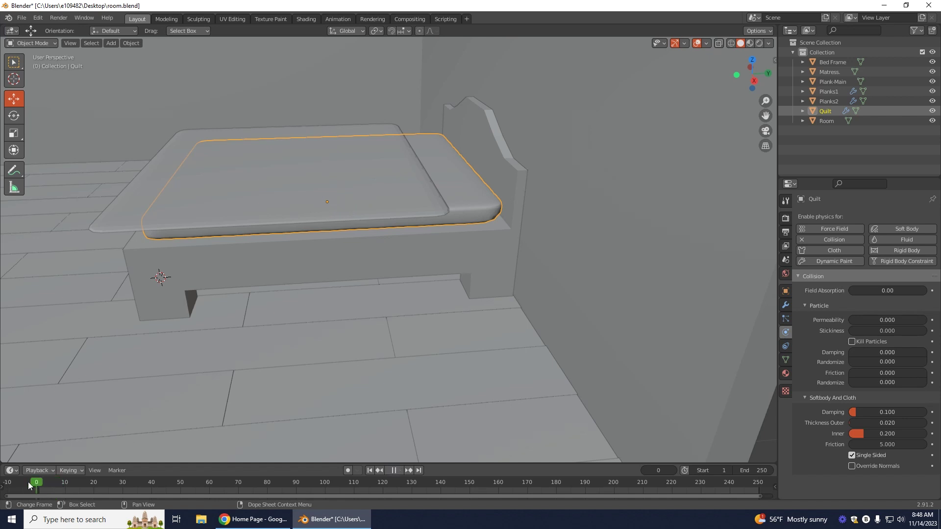
Select the sheet lying over the mattress and add a Subdivision Surface modifier to it
{"action": "left_click", "coordinate": [465, 202]}
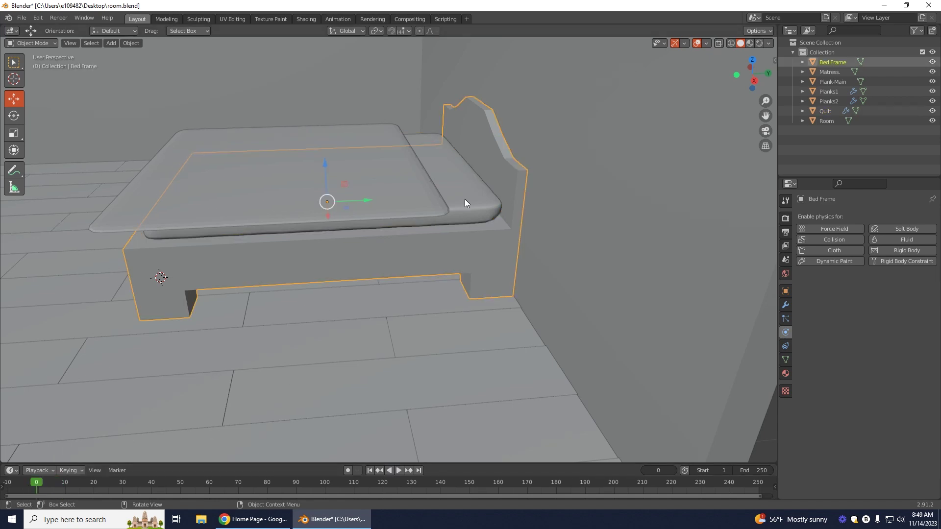
{"action": "left_click", "coordinate": [477, 209]}
{"action": "left_click", "coordinate": [220, 196]}
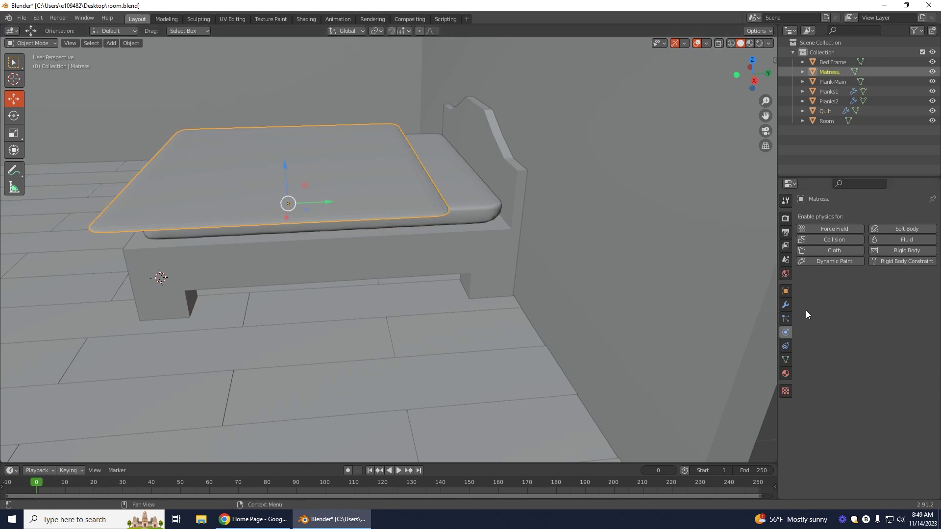
{"action": "left_click", "coordinate": [786, 305]}
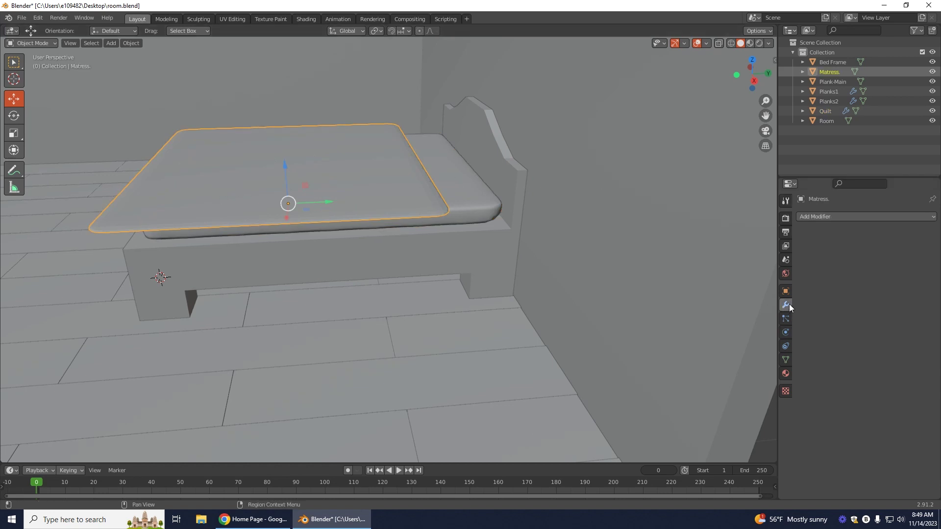
{"action": "left_click", "coordinate": [844, 217]}
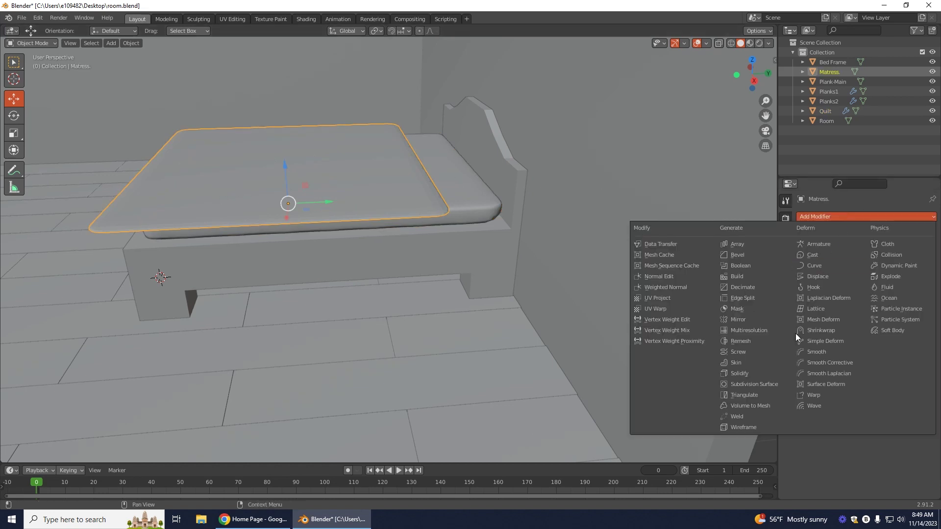
{"action": "left_click", "coordinate": [758, 386]}
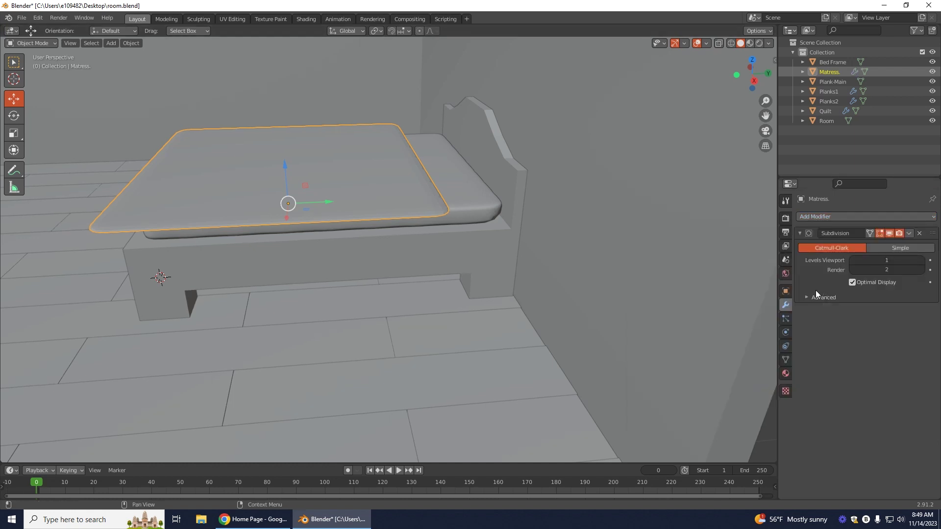
Enable Cloth physics on the sheet and play the simulation up to frame 13 so it drapes over the mattress
{"action": "left_click", "coordinate": [785, 334]}
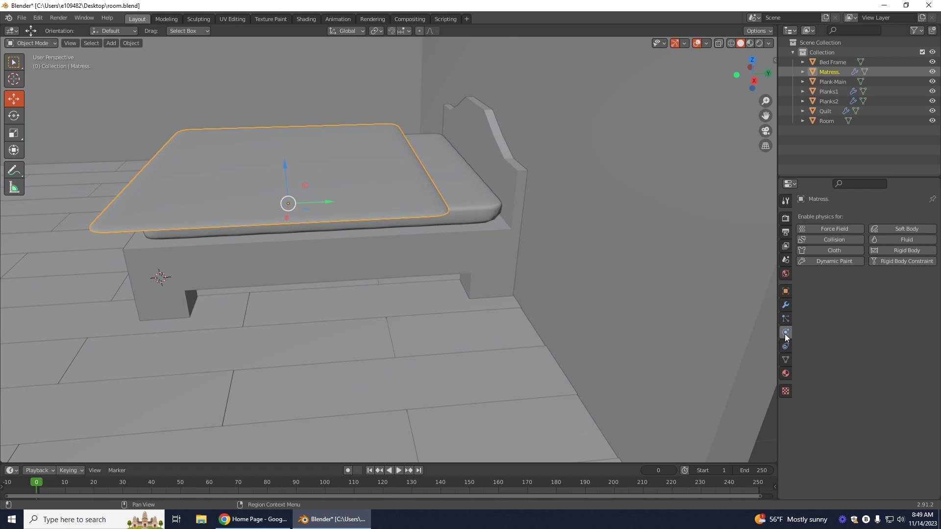
{"action": "left_click", "coordinate": [825, 250]}
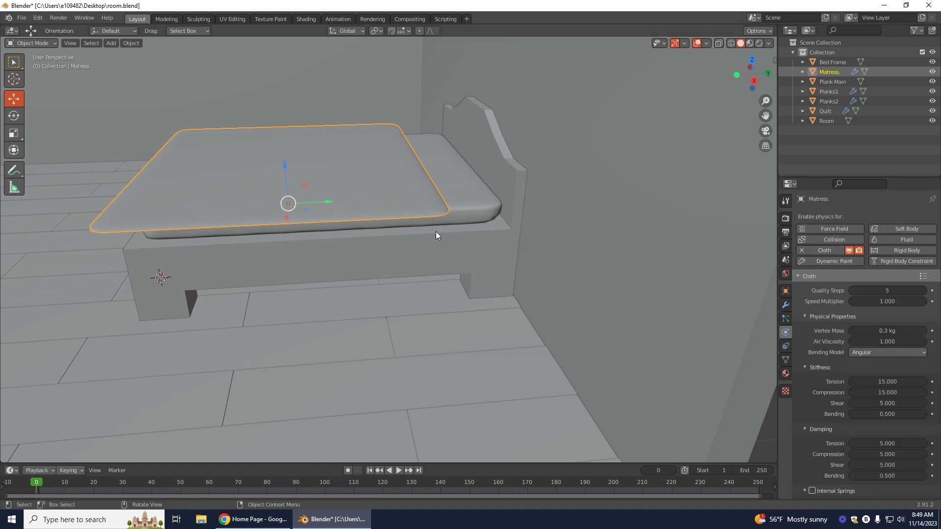
{"action": "key", "text": "space"}
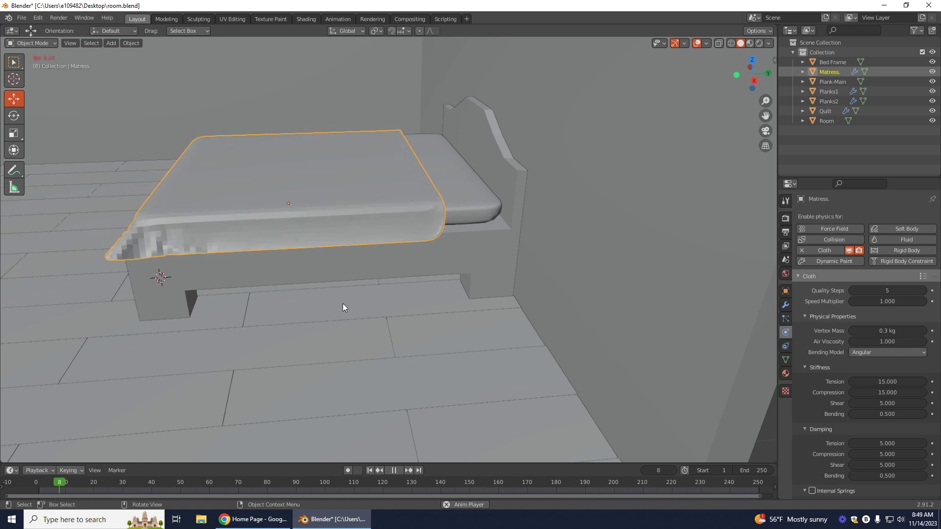
{"action": "left_click", "coordinate": [397, 469]}
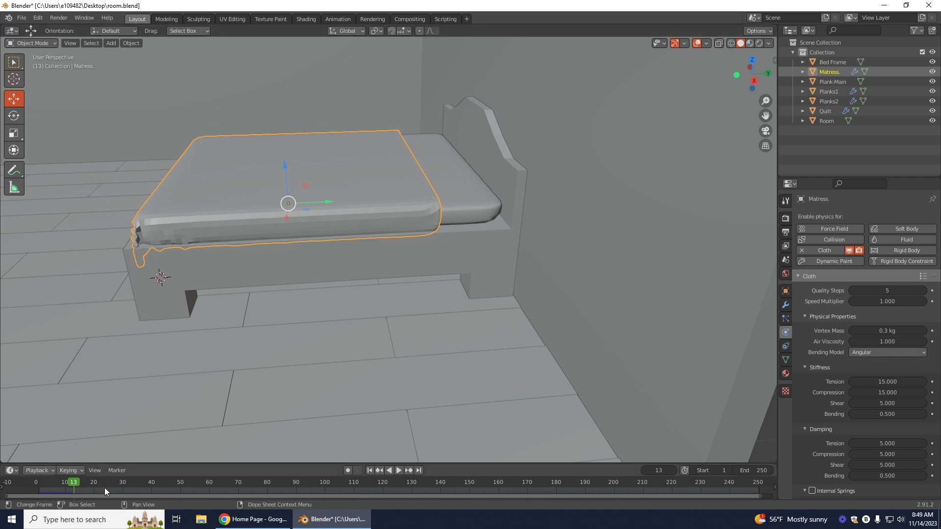
Set the timeline back to frame 8 to keep the sheet's drape from that point of the simulation
{"action": "left_click", "coordinate": [67, 482]}
{"action": "key", "text": "space"}
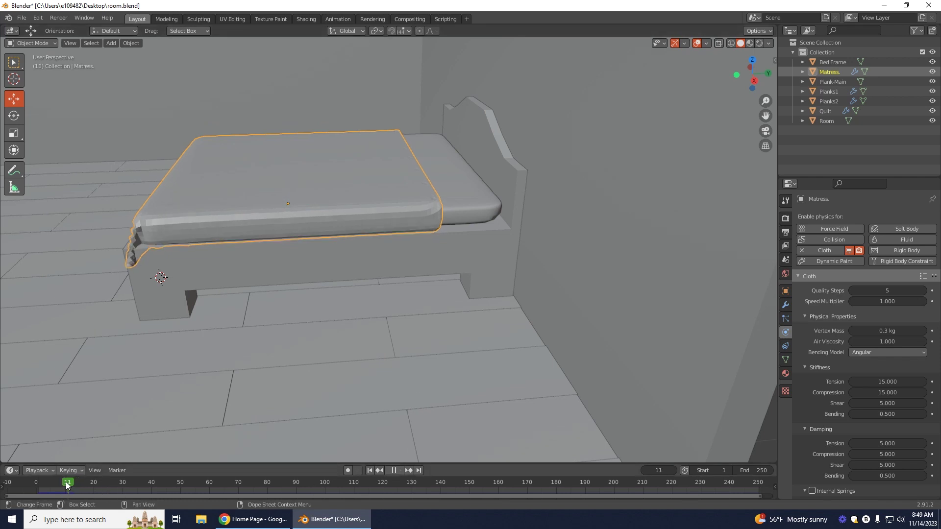
{"action": "left_click", "coordinate": [59, 482]}
{"action": "key", "text": "space"}
{"action": "middle_click_drag", "start_coordinate": [195, 355], "coordinate": [273, 376]}
{"action": "middle_click_drag", "start_coordinate": [228, 372], "coordinate": [198, 358]}
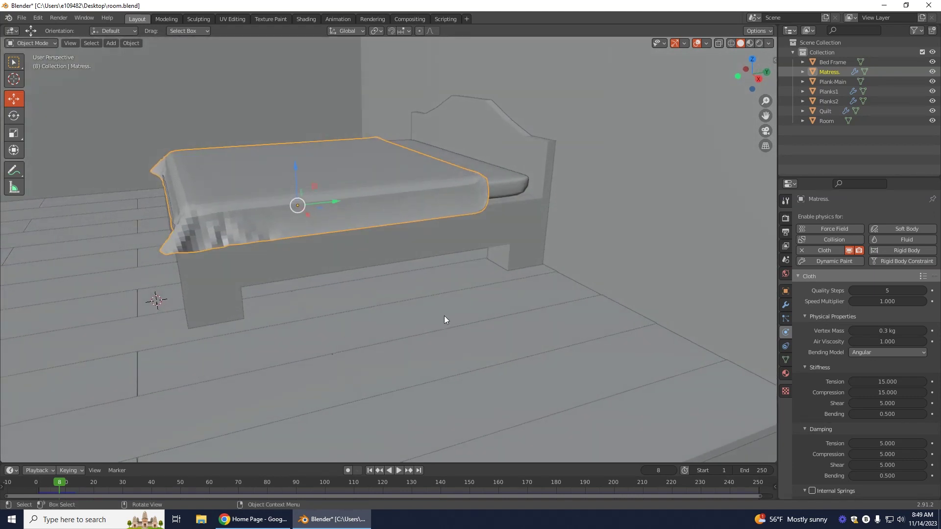
Try scaling the draped sheet along X, undo it, and scale the sheet about 1.012 along X instead
{"action": "left_click", "coordinate": [14, 135]}
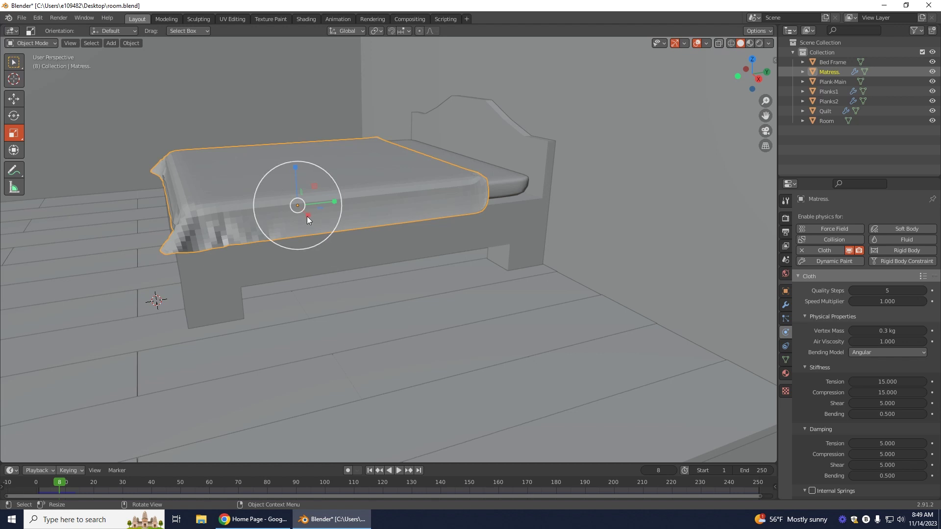
{"action": "left_click_drag", "start_coordinate": [308, 216], "coordinate": [315, 284]}
{"action": "key", "text": "ctrl+z"}
{"action": "middle_click_drag", "start_coordinate": [296, 302], "coordinate": [366, 334]}
{"action": "left_click_drag", "start_coordinate": [428, 287], "coordinate": [437, 295]}
{"action": "middle_click_drag", "start_coordinate": [630, 331], "coordinate": [616, 303]}
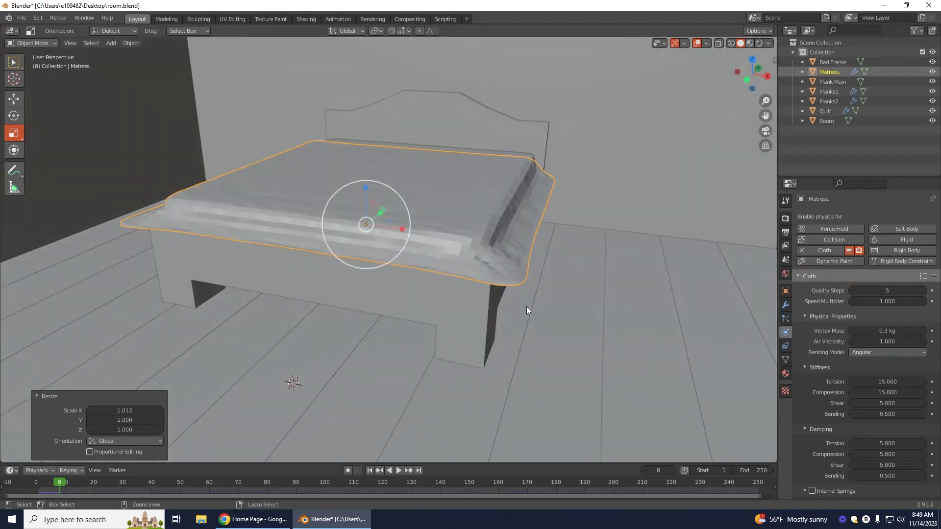
Undo the last scaling of the sheet, return the timeline to frame 0 and scale the sheet about 1.041 along X
{"action": "key", "text": "ctrl+z"}
{"action": "left_click_drag", "start_coordinate": [65, 484], "coordinate": [14, 480]}
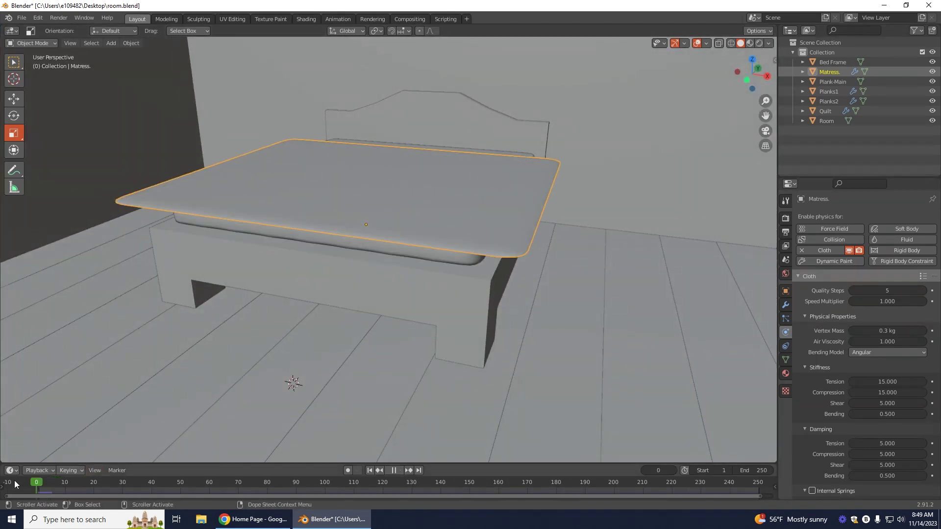
{"action": "left_click_drag", "start_coordinate": [399, 229], "coordinate": [403, 229]}
Play the cloth simulation to frame 9, set the timeline to frame 8 and examine the widened sheet's drape
{"action": "middle_click_drag", "start_coordinate": [461, 352], "coordinate": [400, 417]}
{"action": "left_click", "coordinate": [398, 470]}
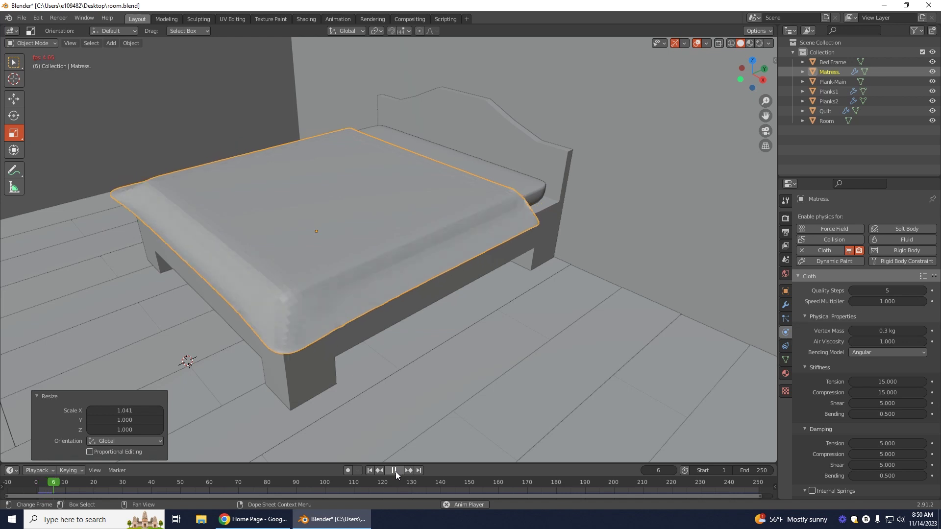
{"action": "left_click", "coordinate": [396, 471]}
{"action": "middle_click_drag", "start_coordinate": [372, 373], "coordinate": [274, 362]}
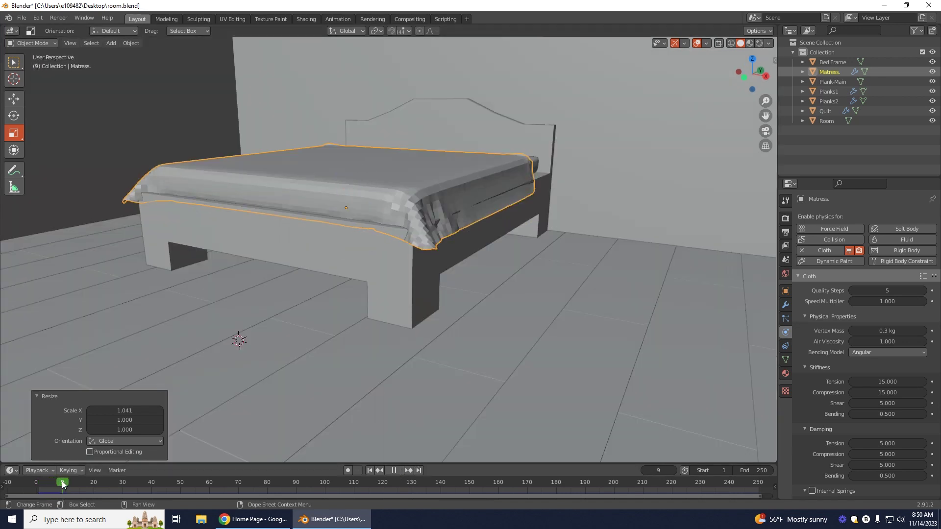
{"action": "left_click", "coordinate": [60, 486]}
{"action": "middle_click_drag", "start_coordinate": [521, 381], "coordinate": [548, 395]}
{"action": "mouse_move", "coordinate": [387, 319]}
{"action": "middle_mouse_down"}
{"action": "mouse_move", "coordinate": [385, 332]}
{"action": "mouse_move", "coordinate": [340, 185]}
{"action": "mouse_move", "coordinate": [370, 323]}
{"action": "middle_mouse_up"}
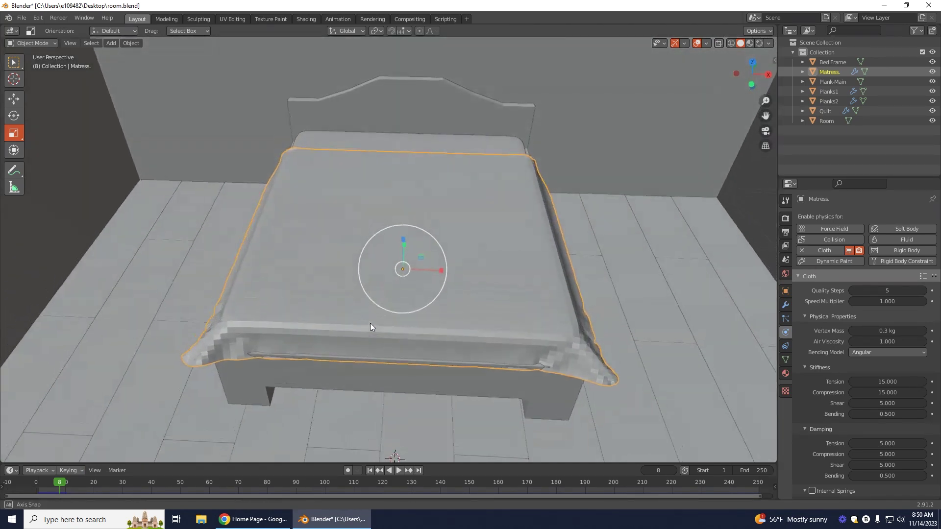
Return the timeline to frame 0 and scale the sheet about 1.046 along Y
{"action": "left_click_drag", "start_coordinate": [59, 485], "coordinate": [36, 486]}
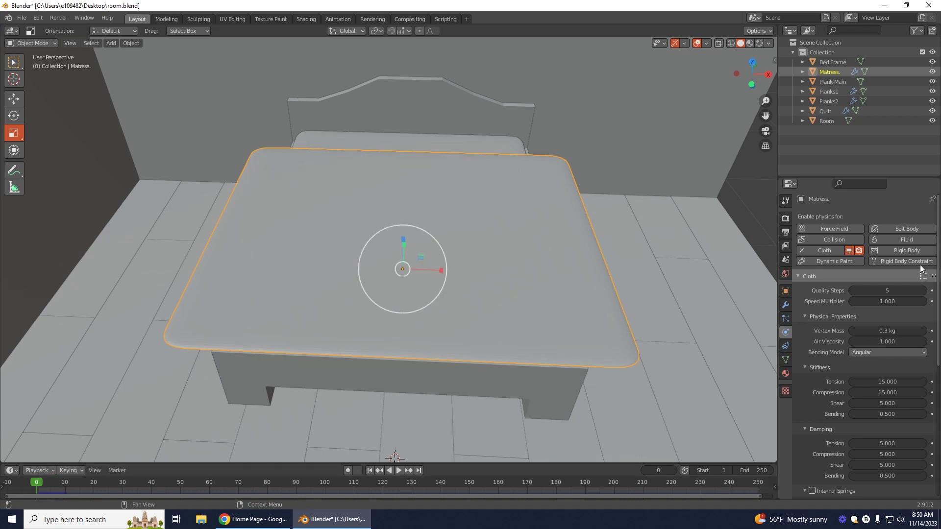
{"action": "middle_click_drag", "start_coordinate": [719, 275], "coordinate": [422, 228]}
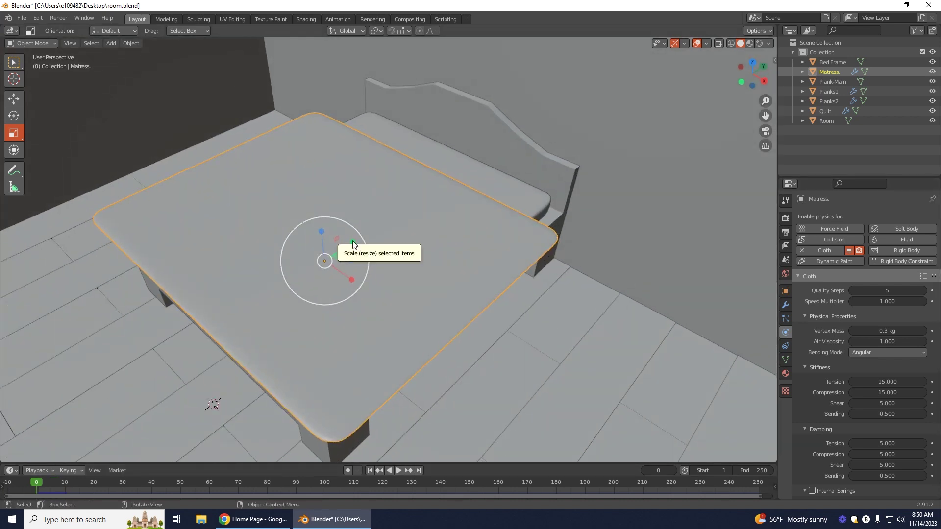
{"action": "left_click_drag", "start_coordinate": [353, 240], "coordinate": [355, 238]}
Play the cloth simulation up to frame 10 and examine how the sheet meets the bed frame
{"action": "middle_click_drag", "start_coordinate": [573, 418], "coordinate": [516, 418]}
{"action": "left_click", "coordinate": [396, 471]}
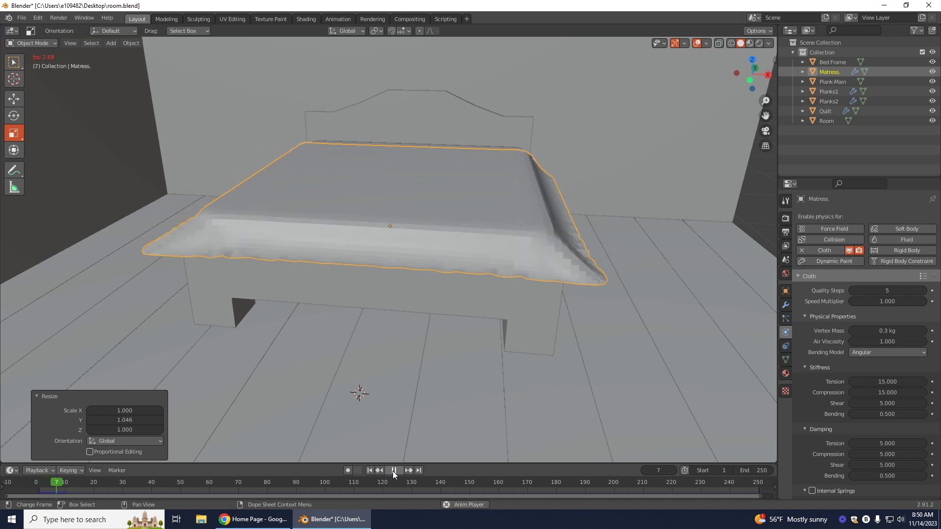
{"action": "left_click", "coordinate": [393, 471]}
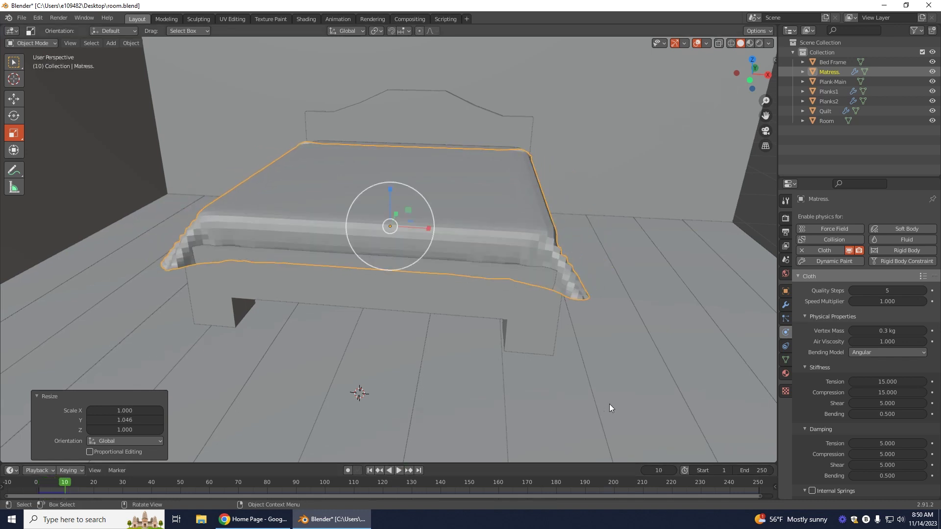
{"action": "middle_click_drag", "start_coordinate": [563, 415], "coordinate": [495, 319]}
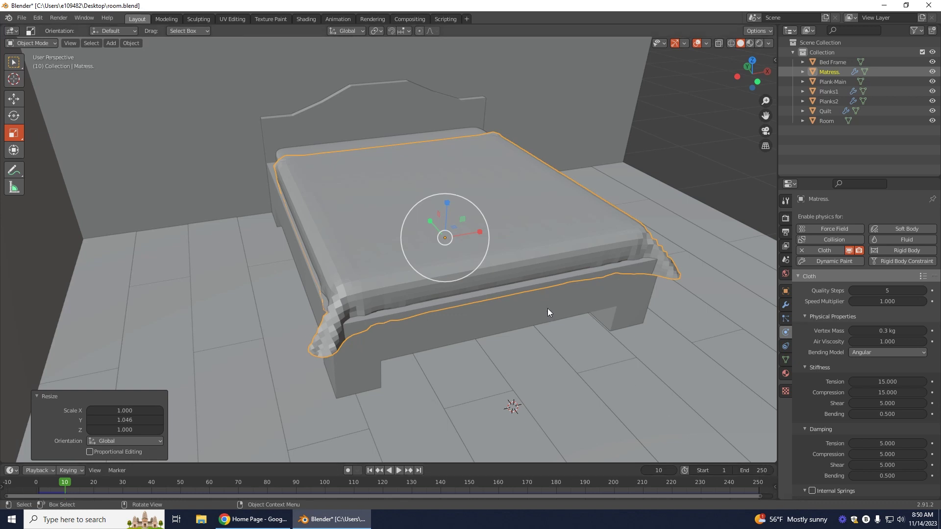
Select the bed frame and enable Collision physics on it with the timeline reset to frame 0
{"action": "left_click", "coordinate": [501, 316]}
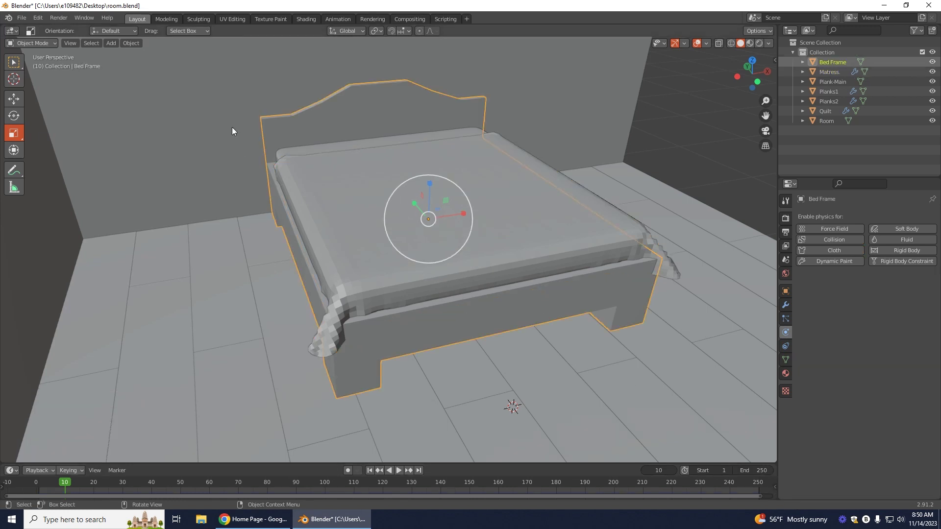
{"action": "left_click", "coordinate": [834, 239]}
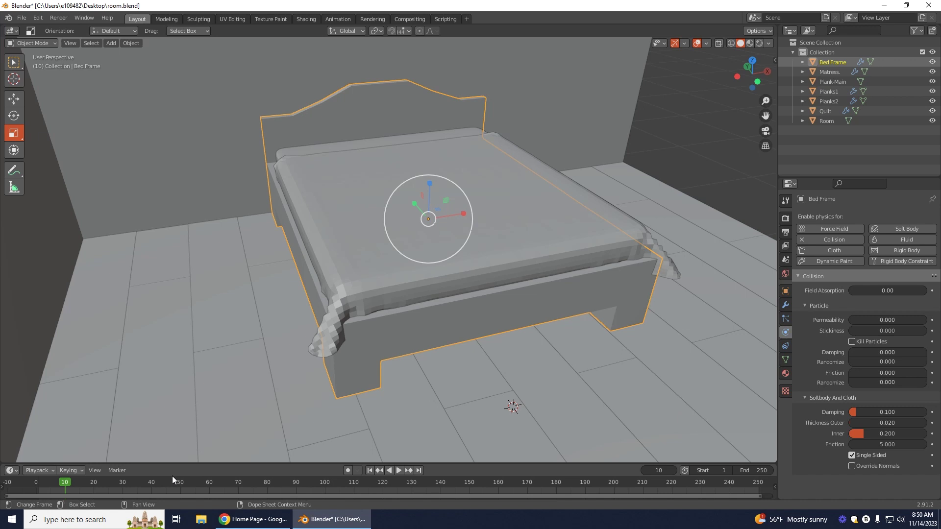
{"action": "key", "text": "ctrl+z"}
{"action": "left_click_drag", "start_coordinate": [66, 487], "coordinate": [37, 487]}
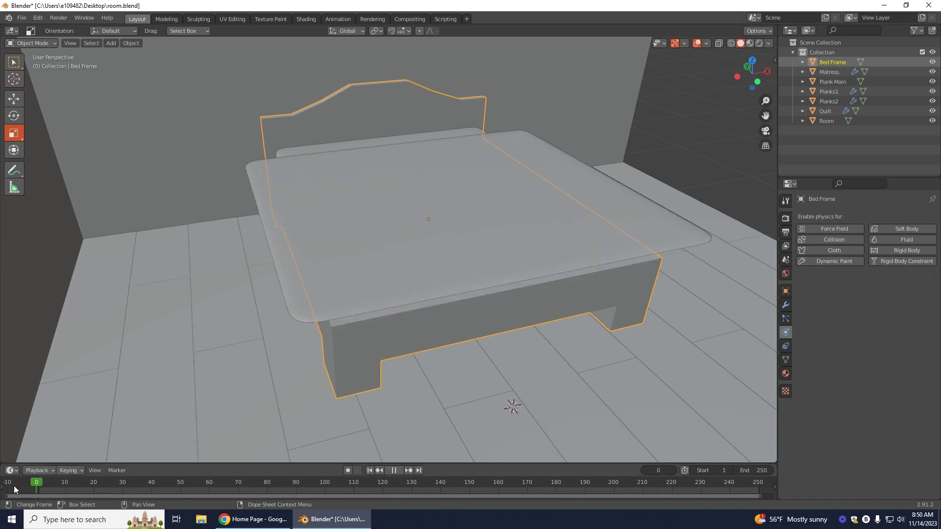
{"action": "left_click", "coordinate": [829, 240]}
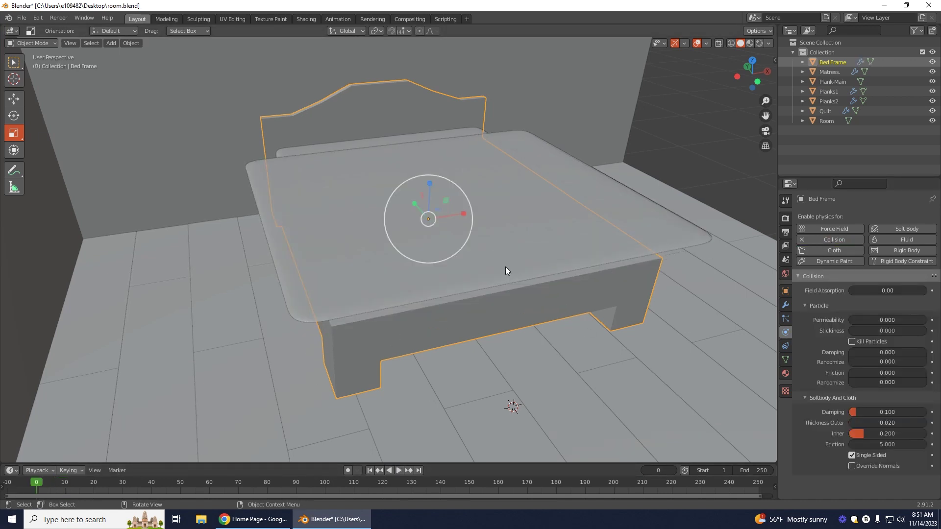
Select the sheet, play the simulation up to frame 11 and examine its drape around the bed frame from several sides
{"action": "left_click", "coordinate": [519, 254]}
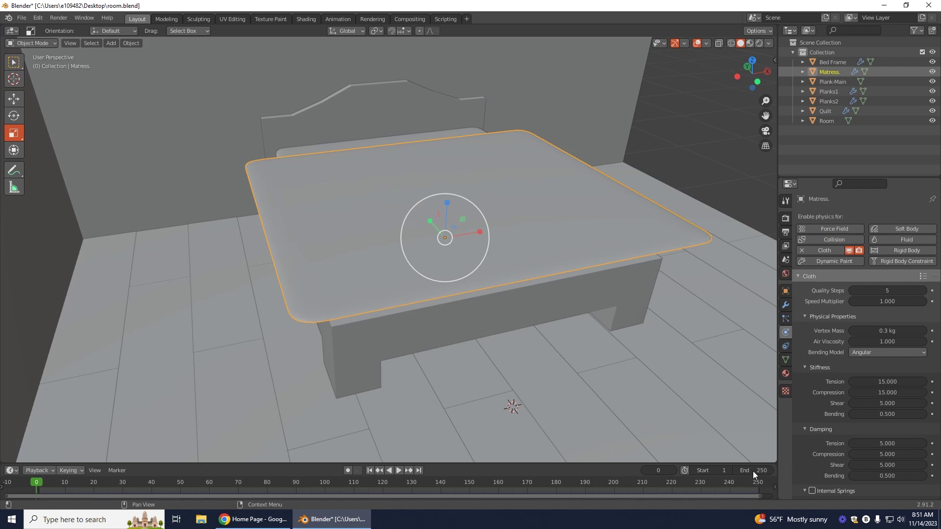
{"action": "left_click", "coordinate": [397, 470]}
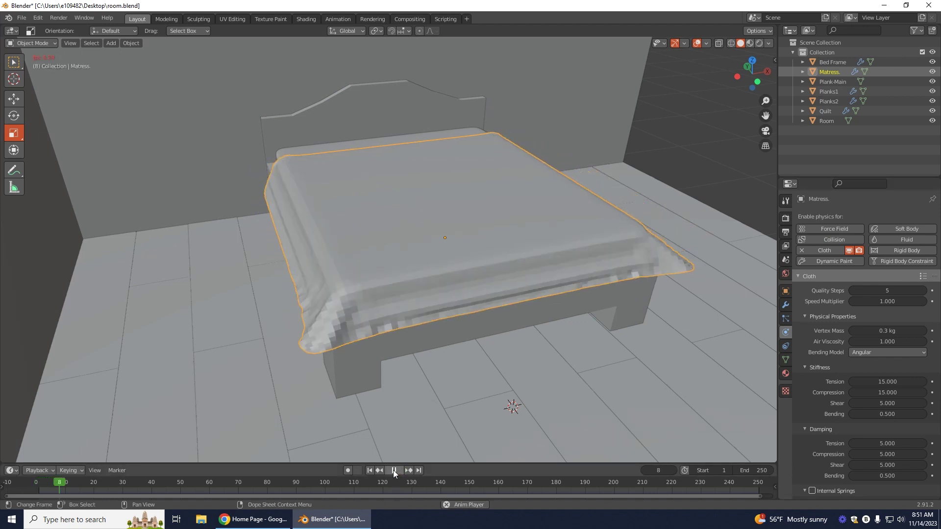
{"action": "key", "text": "space"}
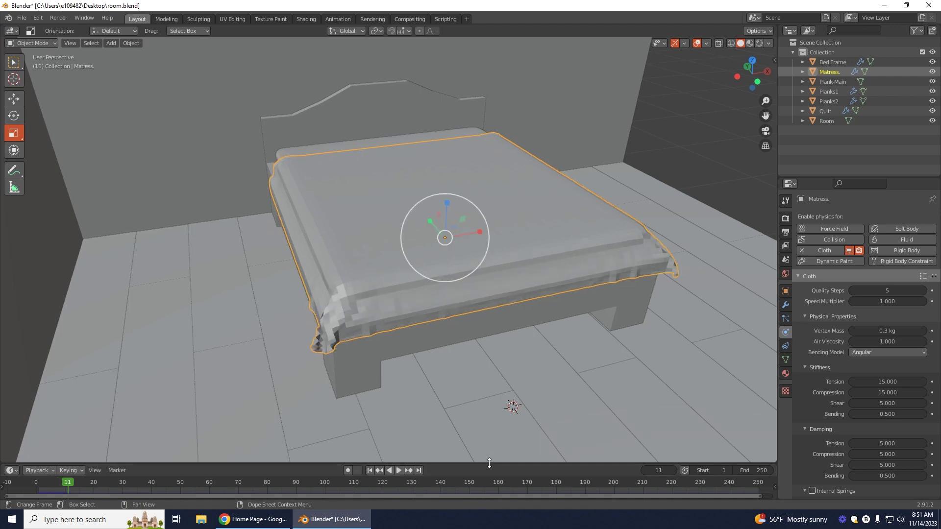
{"action": "middle_click_drag", "start_coordinate": [511, 442], "coordinate": [446, 325]}
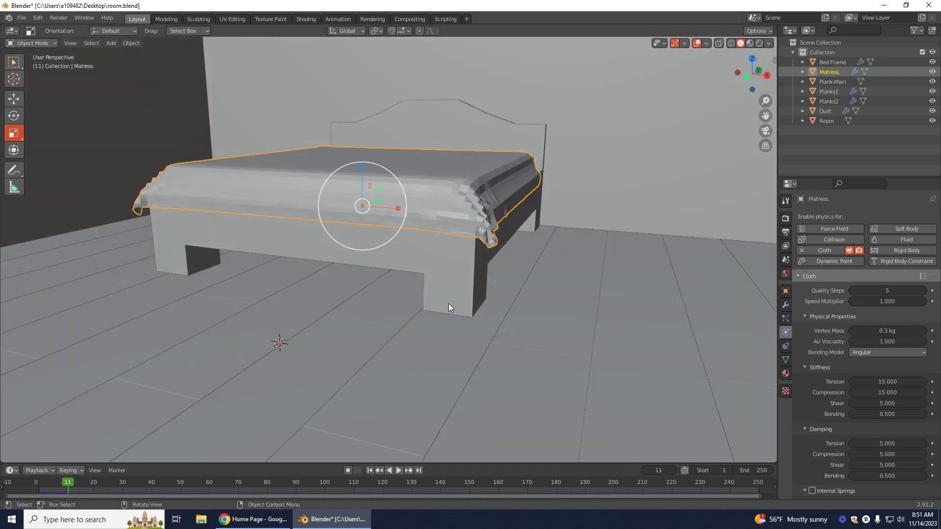
{"action": "middle_click_drag", "start_coordinate": [387, 405], "coordinate": [367, 387]}
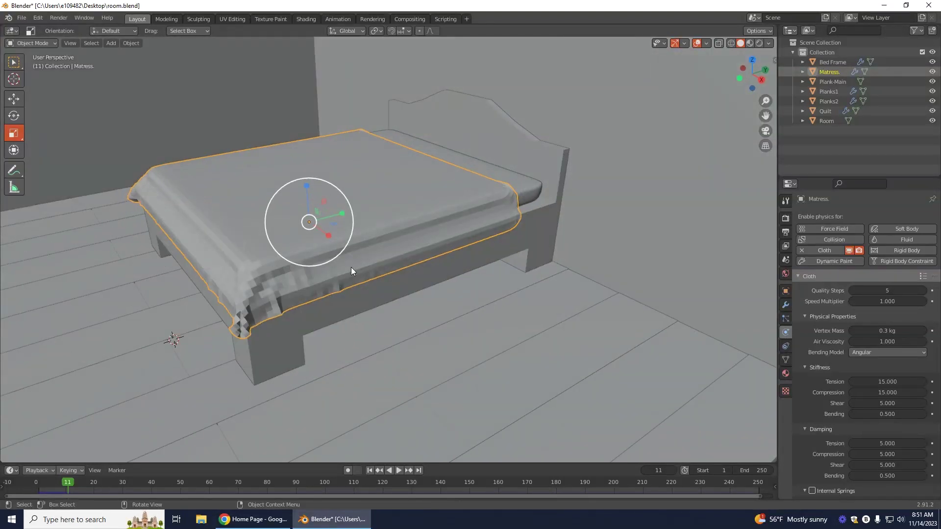
{"action": "middle_click_drag", "start_coordinate": [246, 356], "coordinate": [301, 386]}
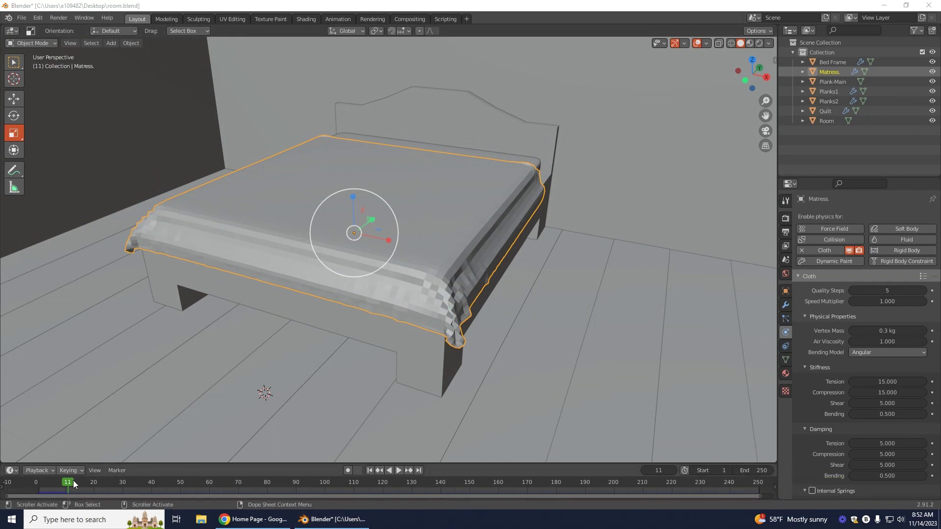
Return the timeline to frame 0 and apply Shade Smooth to the sheet
{"action": "left_click_drag", "start_coordinate": [65, 486], "coordinate": [13, 482]}
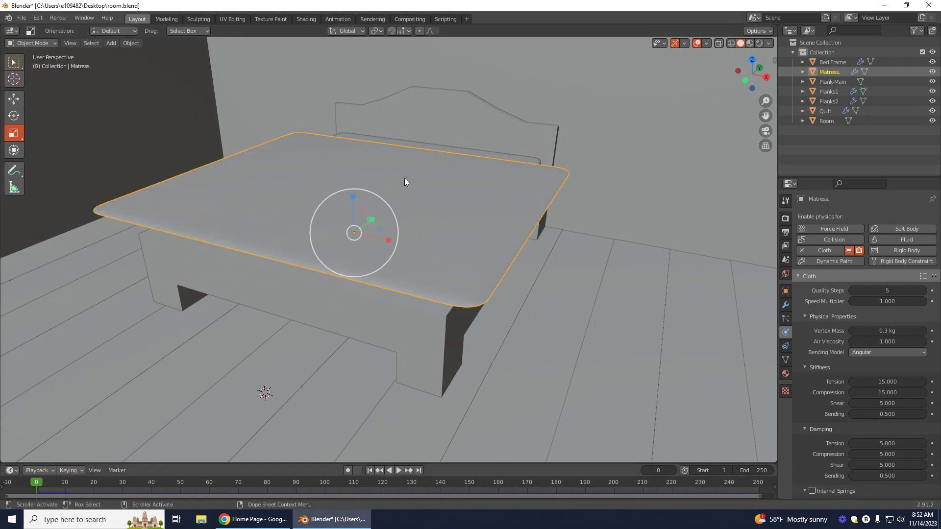
{"action": "right_click", "coordinate": [293, 185]}
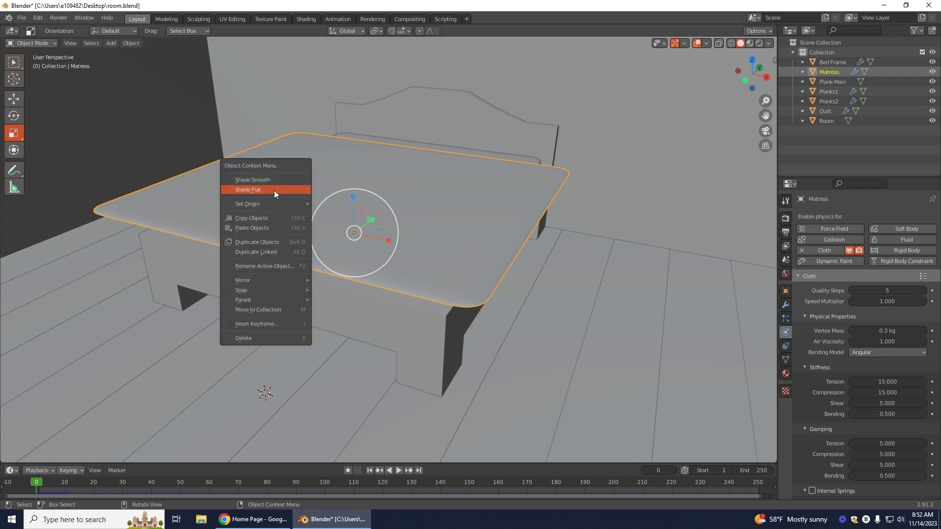
{"action": "left_click", "coordinate": [263, 179]}
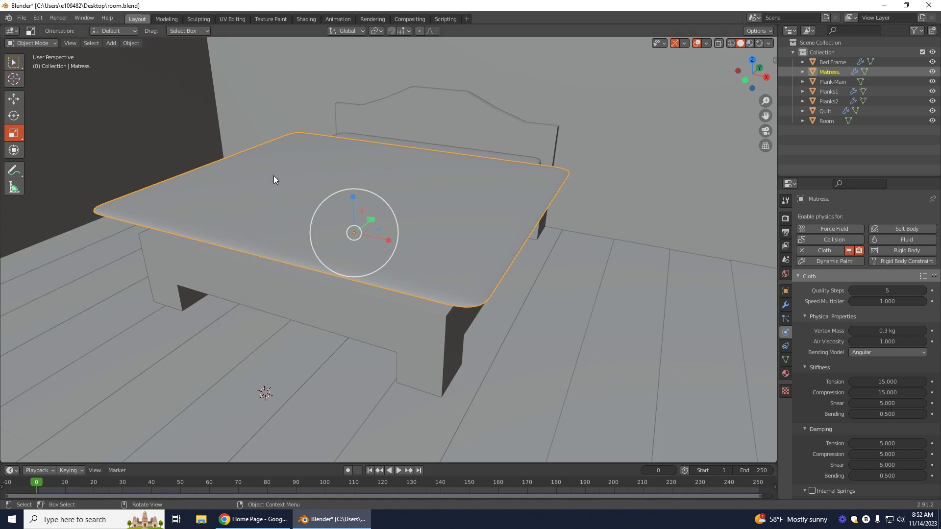
Play the cloth simulation of the smooth-shaded sheet and stop it at frame 10
{"action": "left_click", "coordinate": [399, 470]}
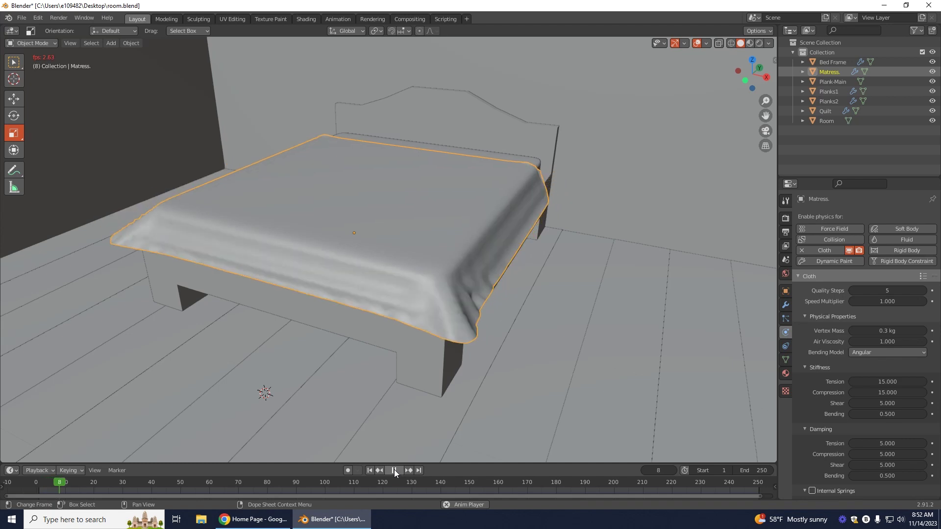
{"action": "left_click", "coordinate": [394, 469]}
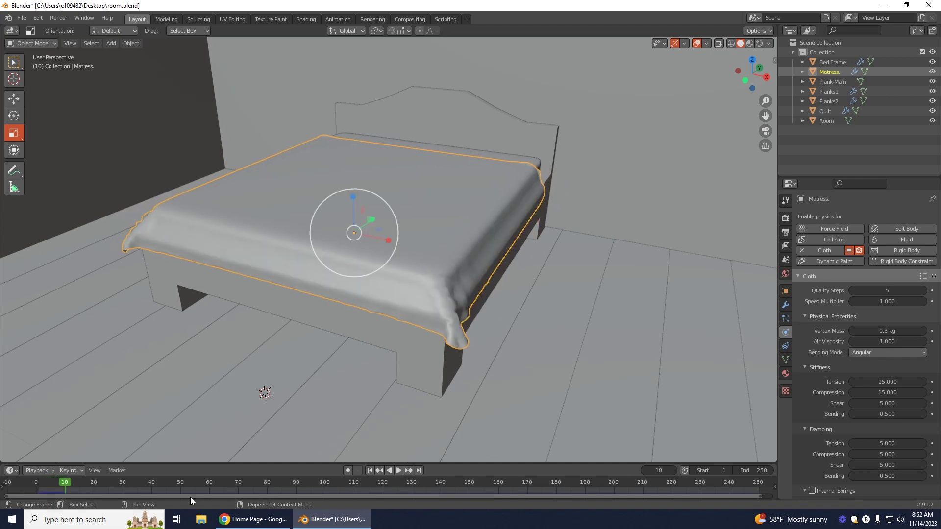
{"action": "mouse_move", "coordinate": [632, 397]}
{"action": "middle_mouse_down"}
{"action": "mouse_move", "coordinate": [590, 396]}
{"action": "mouse_move", "coordinate": [720, 399]}
{"action": "mouse_move", "coordinate": [635, 402]}
{"action": "middle_mouse_up"}
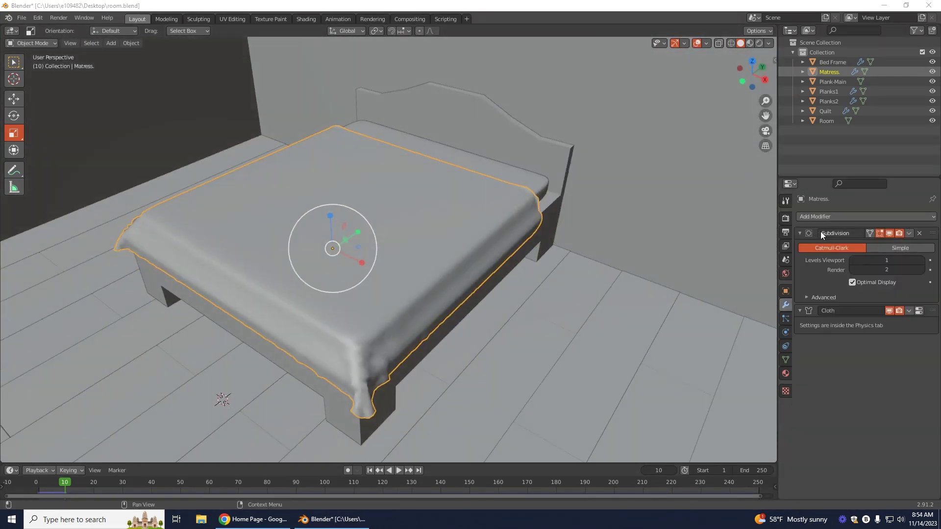
Move the Cloth modifier above the Subdivision modifier in the sheet's modifier stack
{"action": "left_click_drag", "start_coordinate": [816, 230], "coordinate": [816, 243]}
{"action": "left_click", "coordinate": [800, 233]}
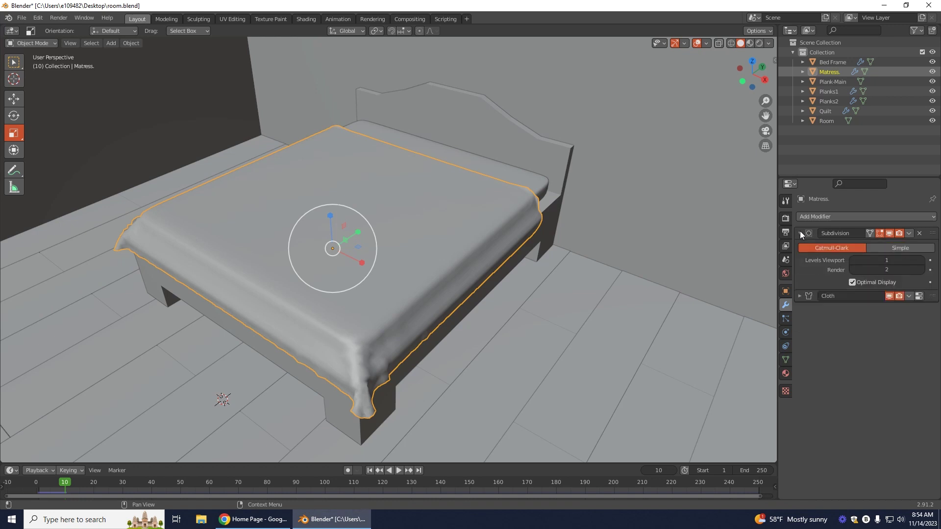
{"action": "left_click_drag", "start_coordinate": [814, 310], "coordinate": [814, 291]}
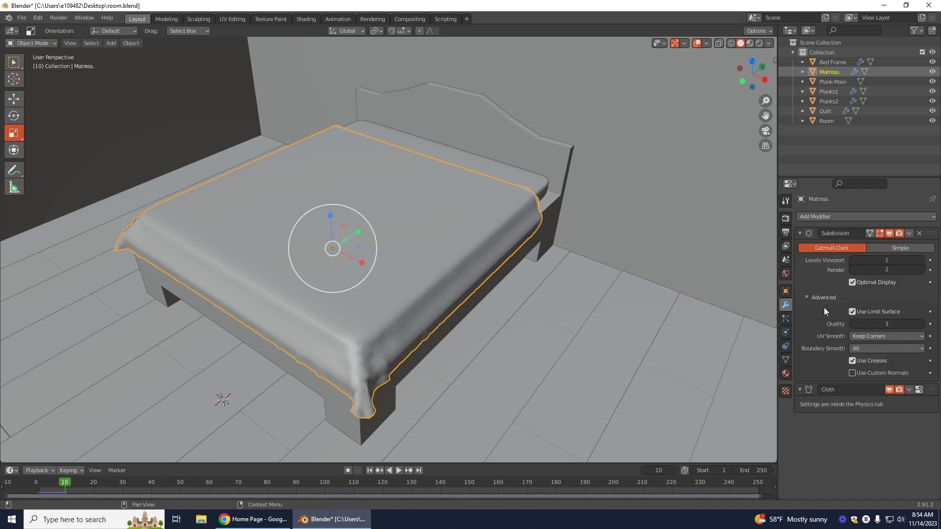
{"action": "left_click", "coordinate": [805, 390]}
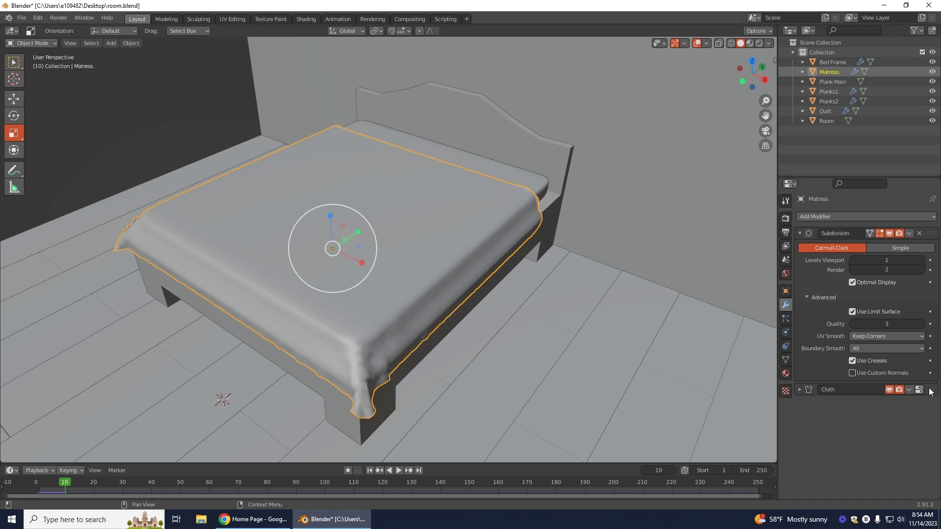
{"action": "left_click_drag", "start_coordinate": [932, 392], "coordinate": [927, 235]}
{"action": "middle_click_drag", "start_coordinate": [603, 349], "coordinate": [563, 342]}
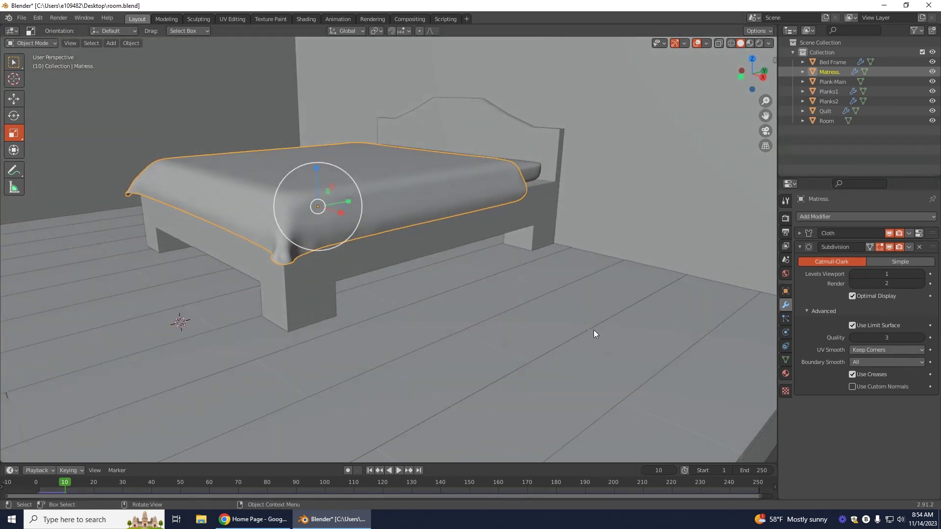
Try a Solidify modifier with a thickness of 0.11 m on the sheet, and remove it
{"action": "left_click", "coordinate": [930, 217]}
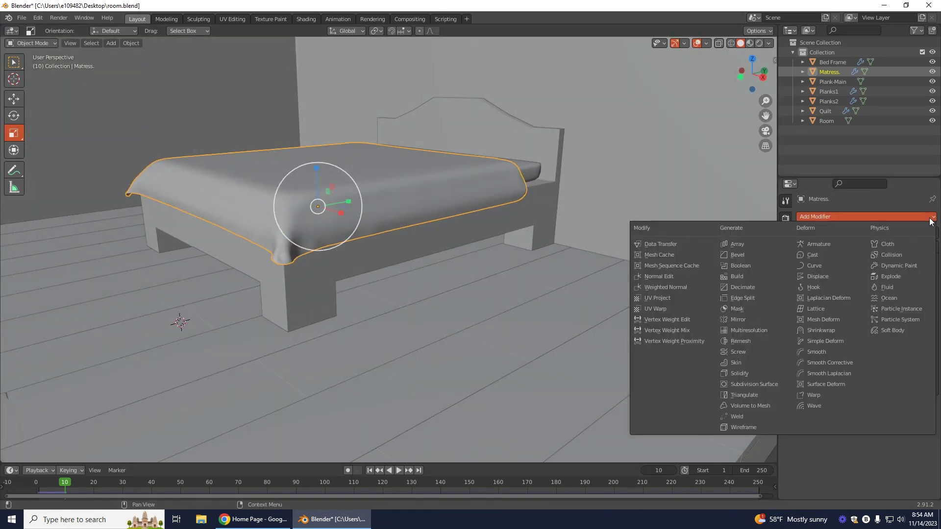
{"action": "left_click", "coordinate": [742, 371]}
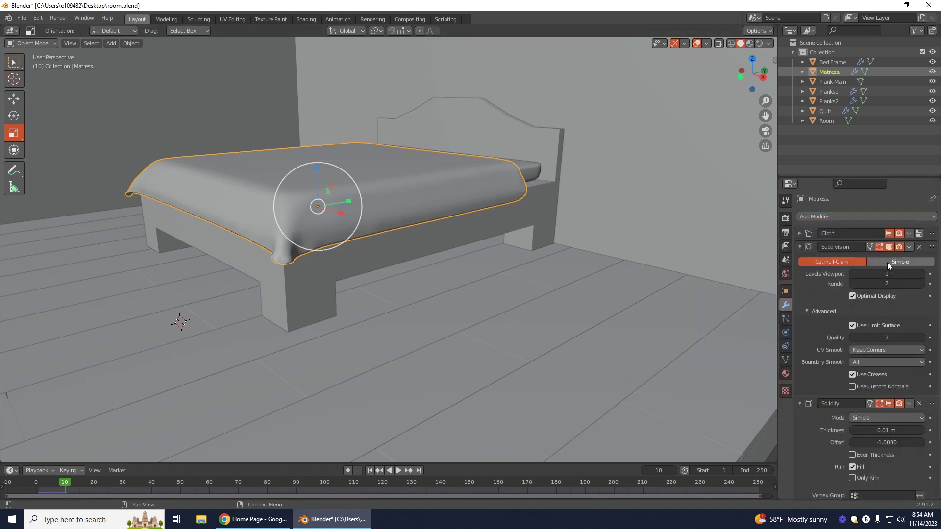
{"action": "left_click", "coordinate": [798, 247]}
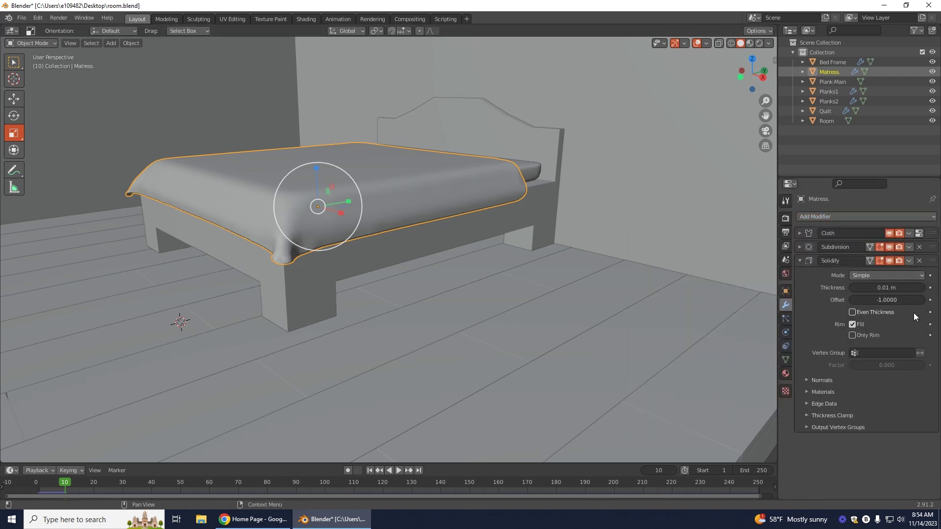
{"action": "left_click", "coordinate": [922, 288]}
{"action": "left_click", "coordinate": [921, 288]}
{"action": "left_click", "coordinate": [922, 288]}
{"action": "left_click", "coordinate": [922, 288]}
{"action": "left_click", "coordinate": [922, 288]}
{"action": "left_click", "coordinate": [921, 288]}
{"action": "left_click", "coordinate": [922, 288]}
{"action": "left_click", "coordinate": [922, 289]}
{"action": "left_click", "coordinate": [922, 288]}
{"action": "left_click", "coordinate": [922, 288]}
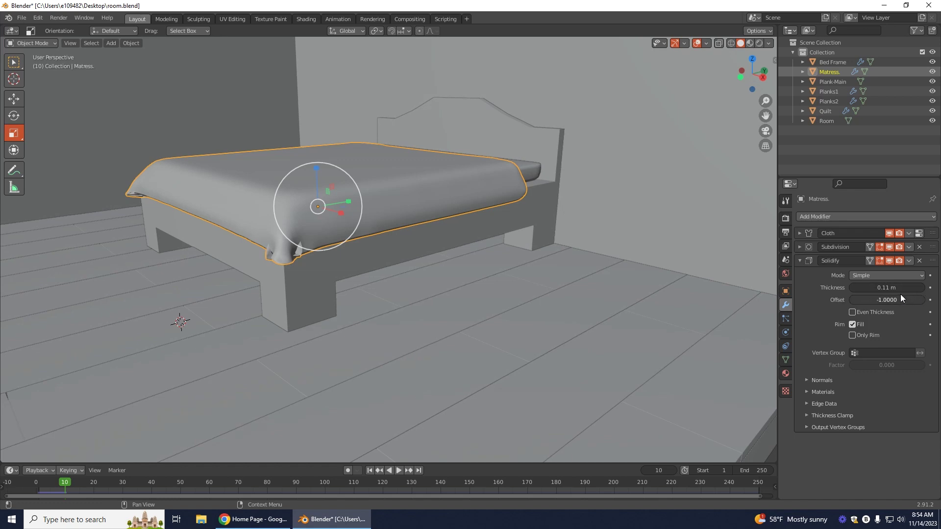
{"action": "left_click", "coordinate": [919, 261]}
Try a Subdivision Surface modifier with Shade Smooth on the bed frame, and undo both
{"action": "middle_click_drag", "start_coordinate": [621, 302], "coordinate": [463, 330]}
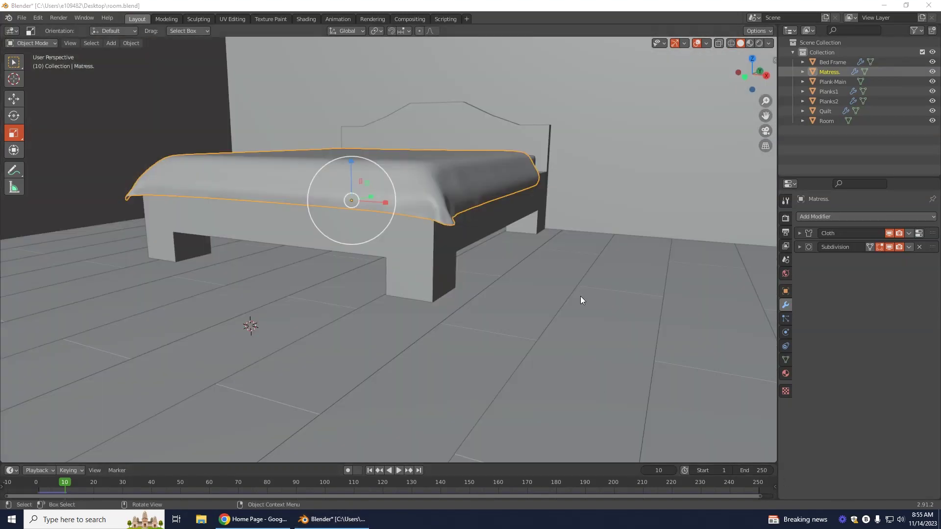
{"action": "middle_click_drag", "start_coordinate": [581, 300], "coordinate": [560, 319]}
{"action": "left_click", "coordinate": [331, 386]}
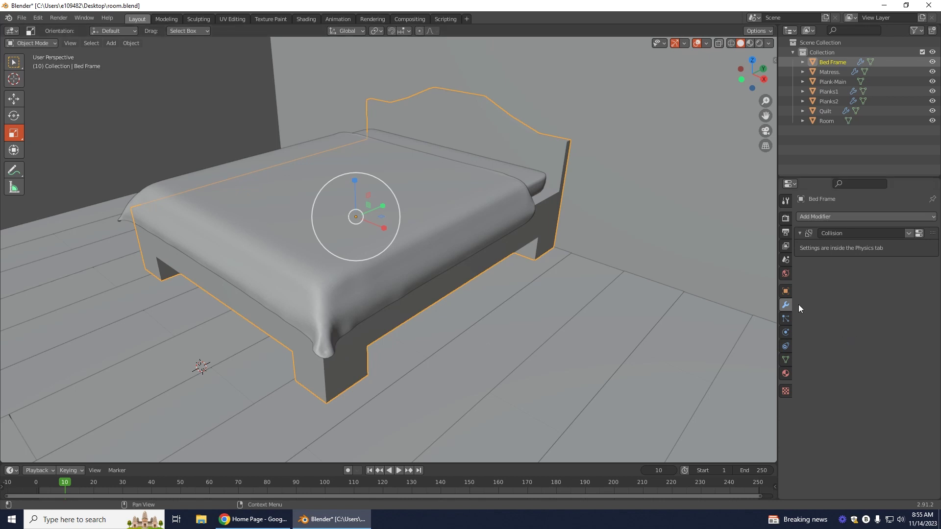
{"action": "left_click", "coordinate": [907, 217]}
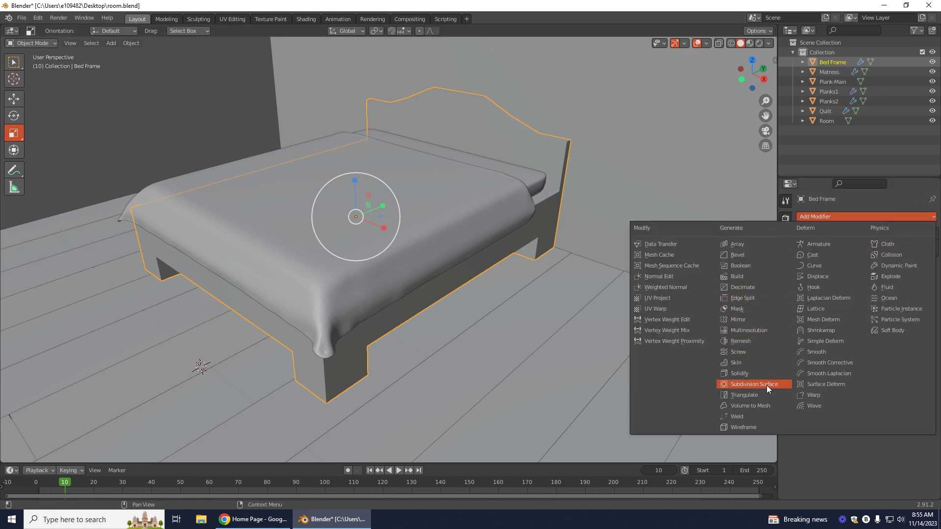
{"action": "left_click", "coordinate": [752, 382]}
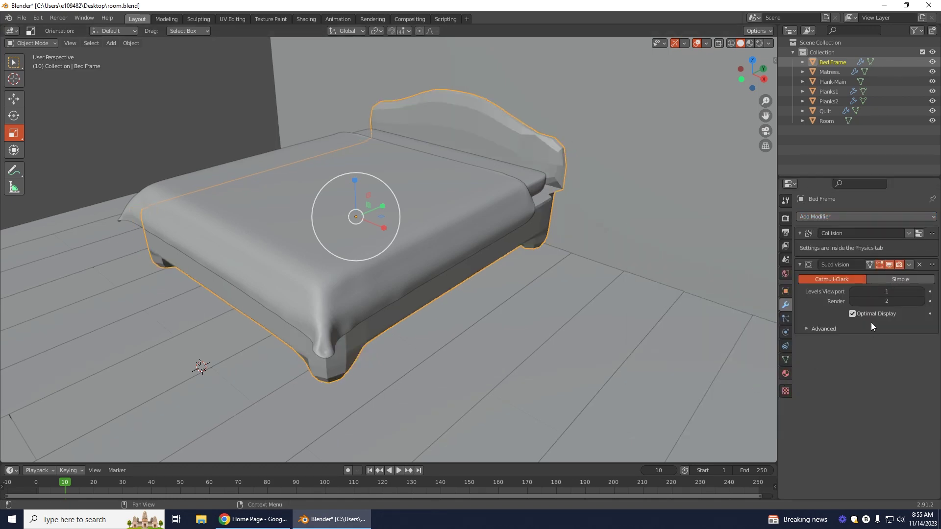
{"action": "right_click", "coordinate": [539, 147]}
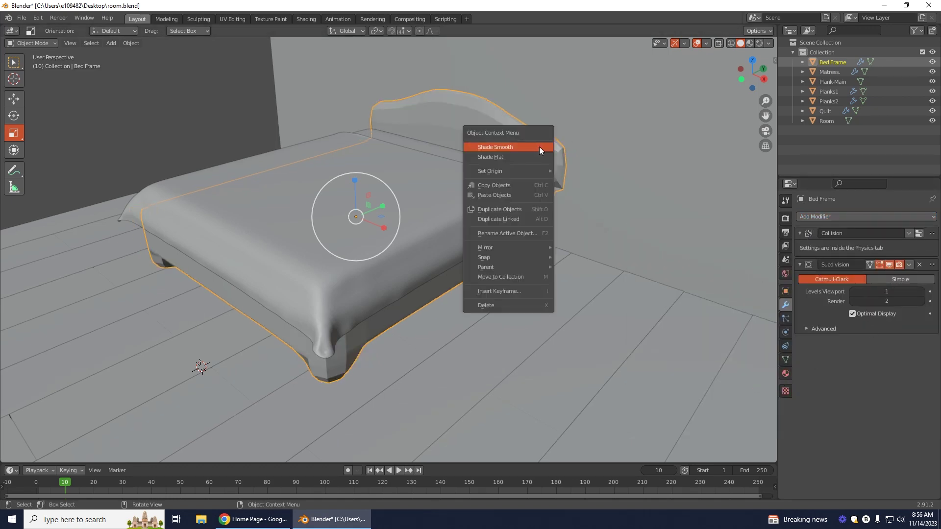
{"action": "left_click", "coordinate": [529, 147]}
{"action": "middle_click_drag", "start_coordinate": [518, 301], "coordinate": [562, 327]}
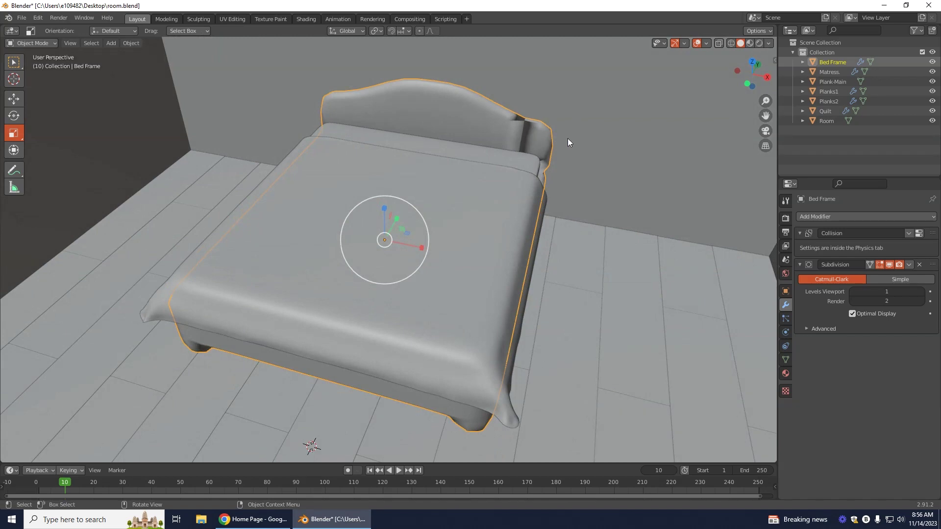
{"action": "middle_click_drag", "start_coordinate": [577, 272], "coordinate": [504, 63]}
{"action": "middle_click_drag", "start_coordinate": [500, 122], "coordinate": [610, 279]}
{"action": "middle_click_drag", "start_coordinate": [561, 310], "coordinate": [487, 283]}
{"action": "key", "text": "ctrl+z"}
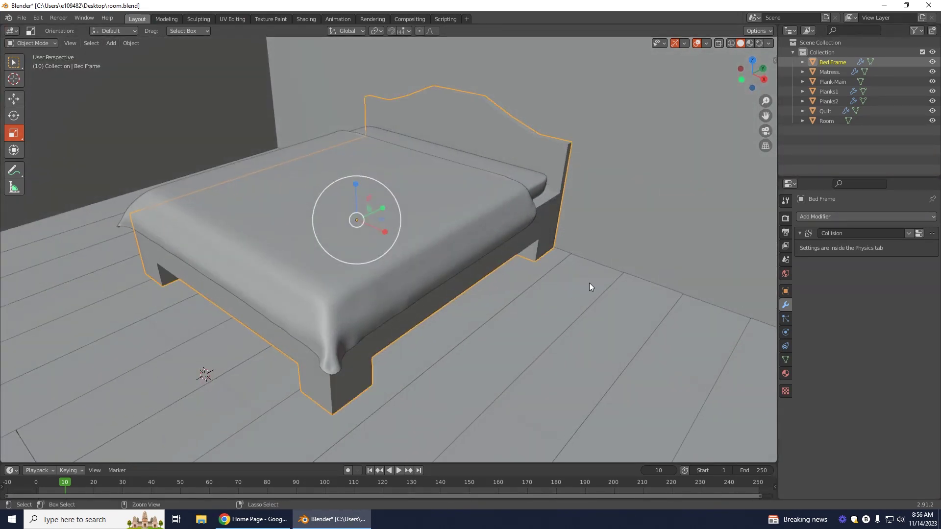
Add a cube for the pillow and scale it uniformly to about 0.489
{"action": "middle_click_drag", "start_coordinate": [550, 360], "coordinate": [558, 353]}
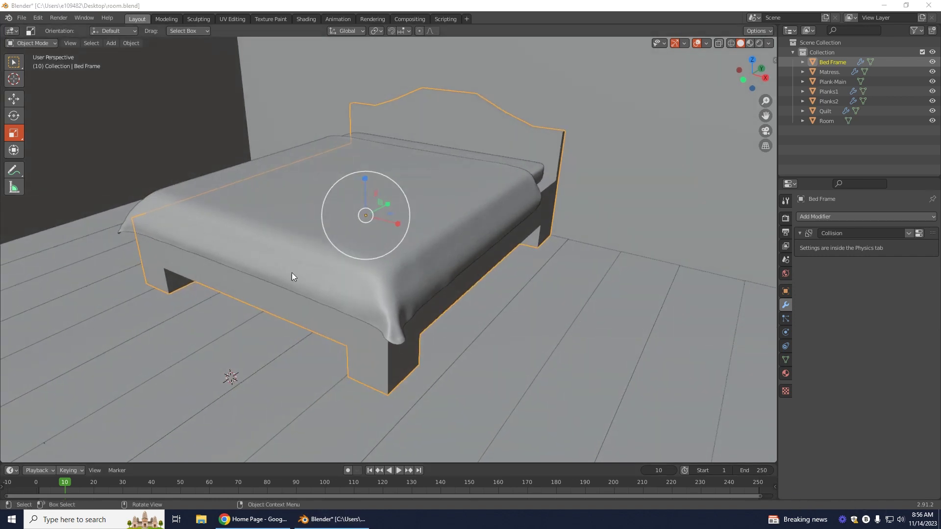
{"action": "left_click", "coordinate": [578, 311]}
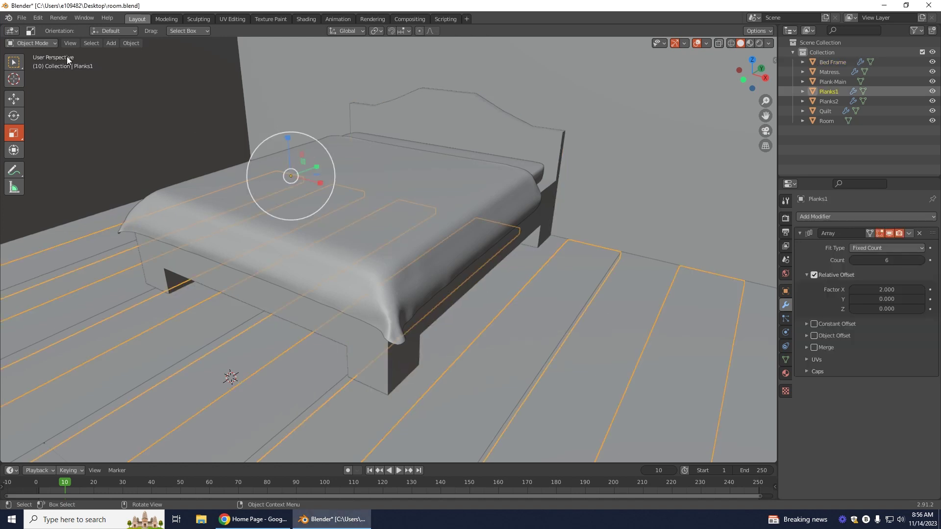
{"action": "left_click", "coordinate": [404, 152]}
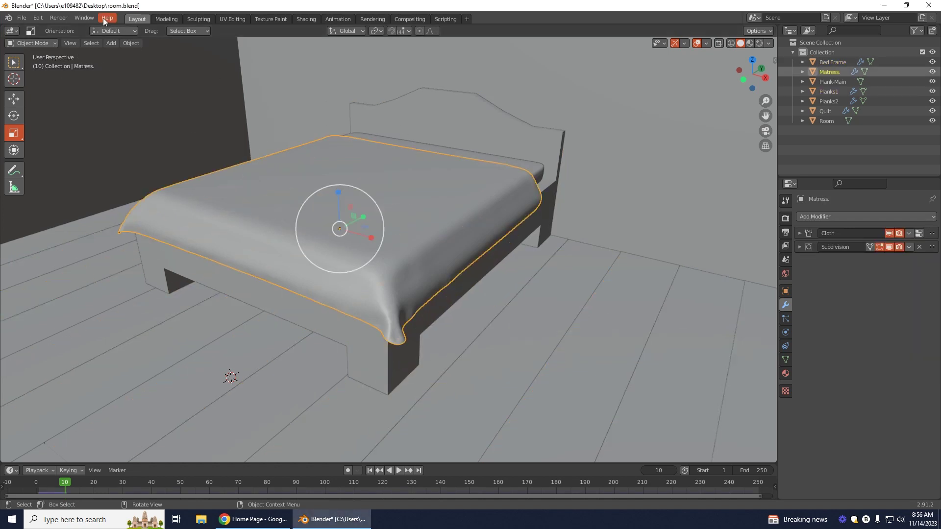
{"action": "left_click", "coordinate": [112, 44]}
{"action": "mouse_move", "coordinate": [121, 55]}
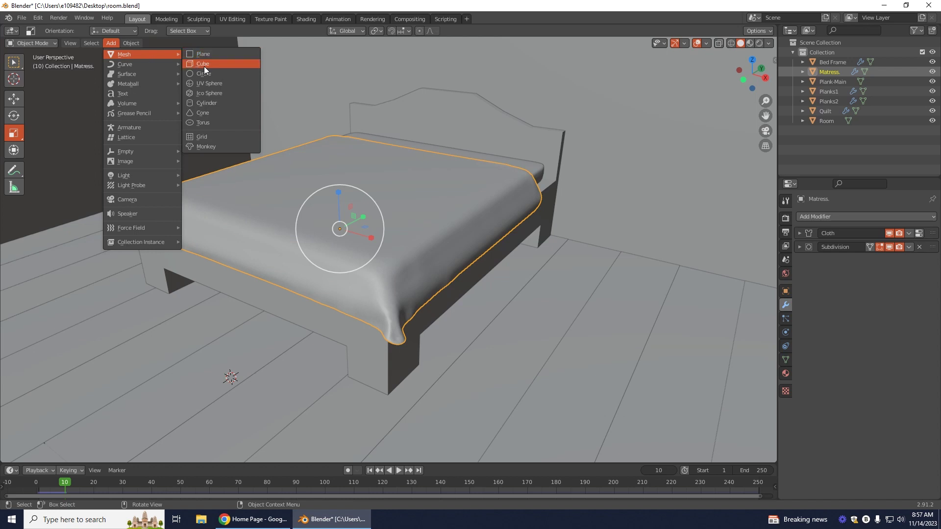
{"action": "left_click", "coordinate": [204, 65]}
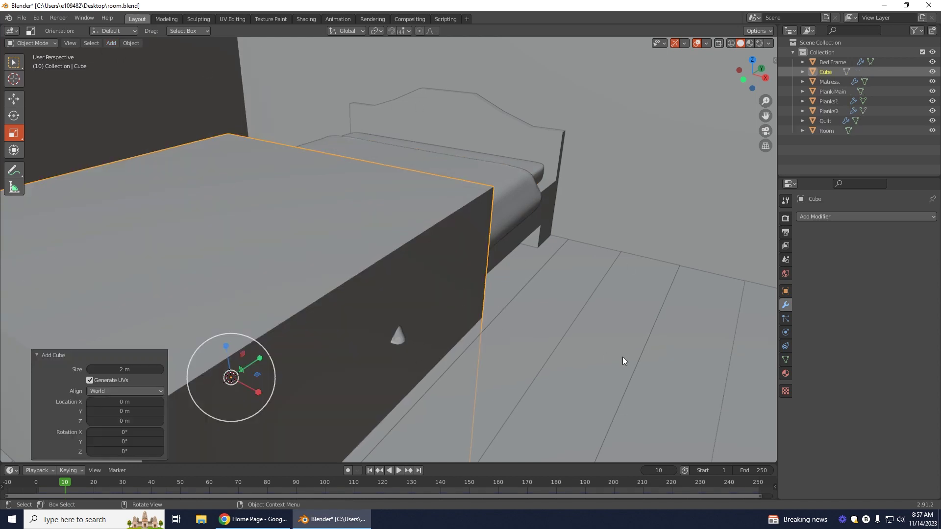
{"action": "scroll", "coordinate": [557, 339], "scroll_direction": "down", "scroll_amount": 3}
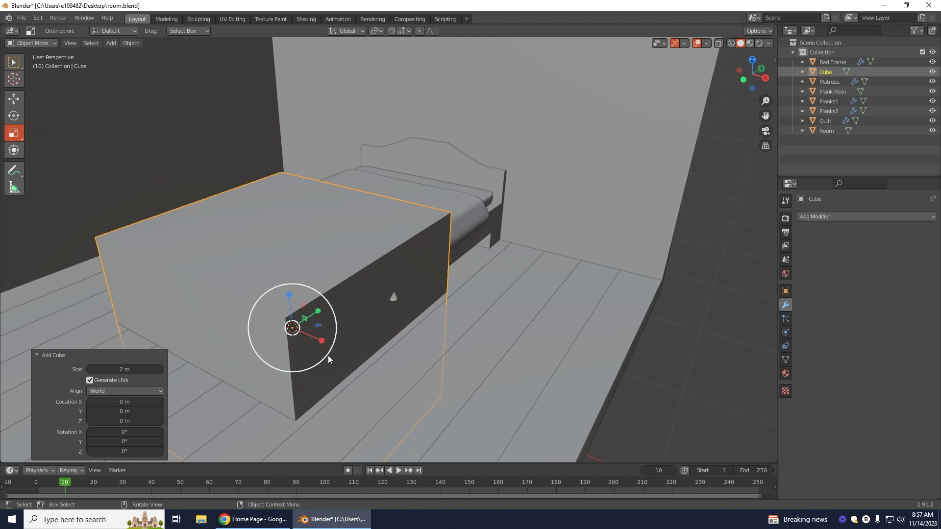
{"action": "left_click_drag", "start_coordinate": [331, 358], "coordinate": [305, 342]}
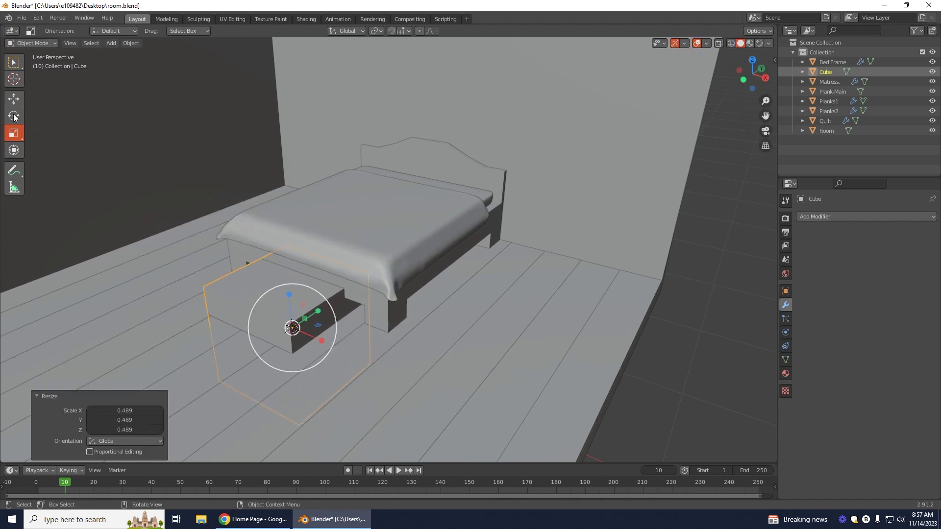
Raise the cube above the floor at the foot of the bed and flatten it into a thin rectangular slab
{"action": "left_click", "coordinate": [14, 99]}
{"action": "left_click_drag", "start_coordinate": [285, 291], "coordinate": [334, 313]}
{"action": "left_click", "coordinate": [14, 116]}
{"action": "left_click", "coordinate": [14, 133]}
{"action": "left_click_drag", "start_coordinate": [288, 183], "coordinate": [246, 196]}
{"action": "middle_click_drag", "start_coordinate": [245, 196], "coordinate": [372, 304]}
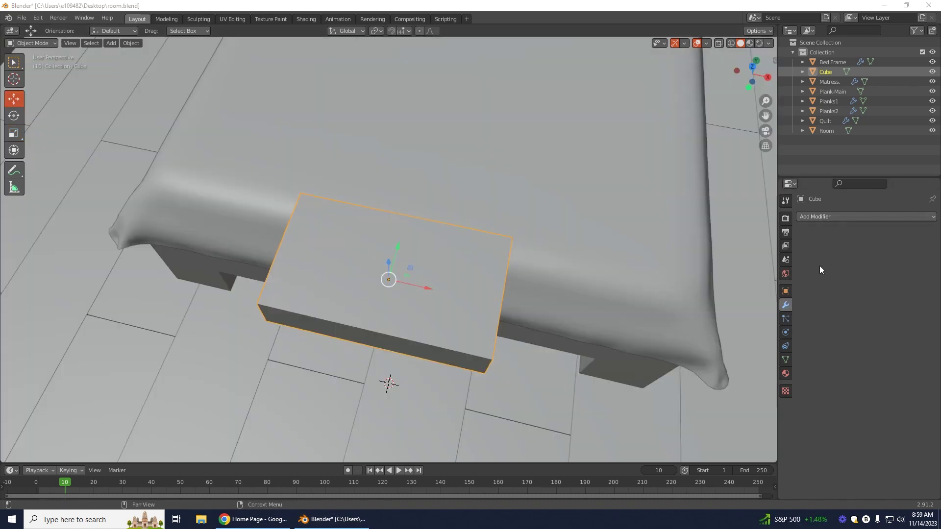
Add a Subdivision Surface modifier to the slab and enlarge it to pillow size
{"action": "left_click", "coordinate": [843, 217]}
{"action": "left_click", "coordinate": [762, 386]}
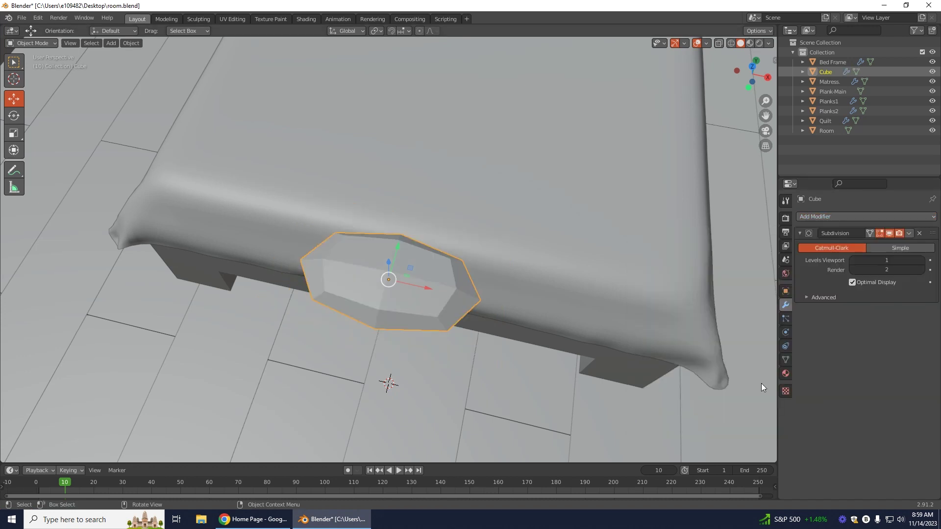
{"action": "left_click", "coordinate": [14, 150]}
{"action": "left_click", "coordinate": [12, 136]}
{"action": "left_click_drag", "start_coordinate": [419, 246], "coordinate": [426, 213]}
Isolate the pillow mesh in Edit Mode and add one centred loop cut across its width and one along its length
{"action": "left_click", "coordinate": [45, 43]}
{"action": "left_click", "coordinate": [38, 62]}
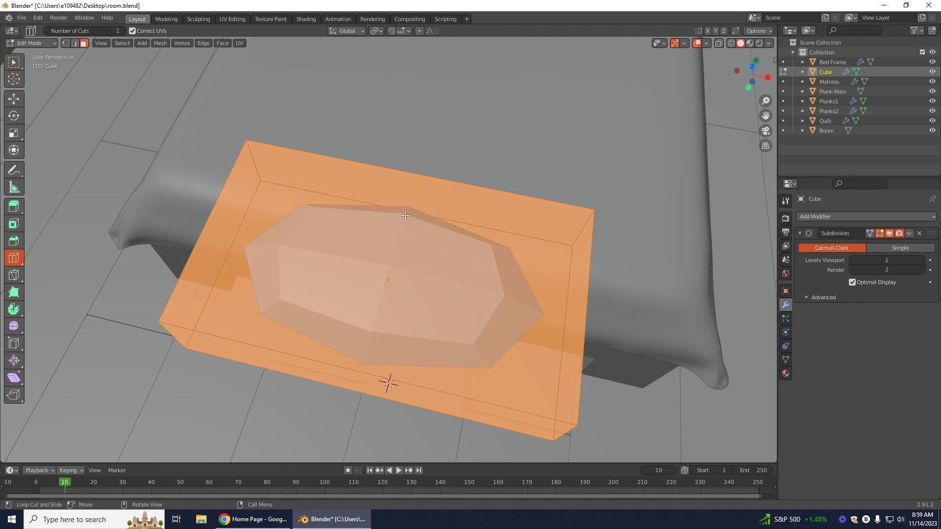
{"action": "left_click_drag", "start_coordinate": [384, 257], "coordinate": [382, 261]}
{"action": "key", "text": "ctrl+z"}
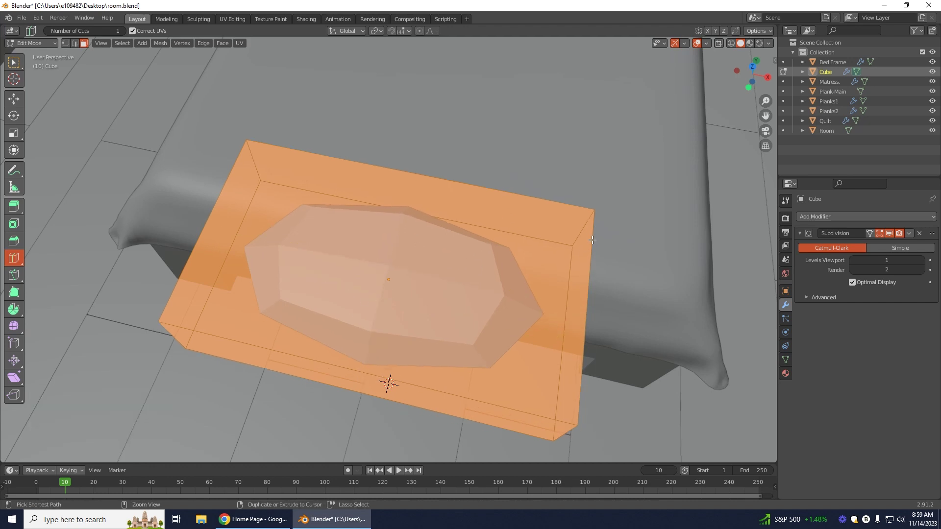
{"action": "key", "text": "KP_Divide"}
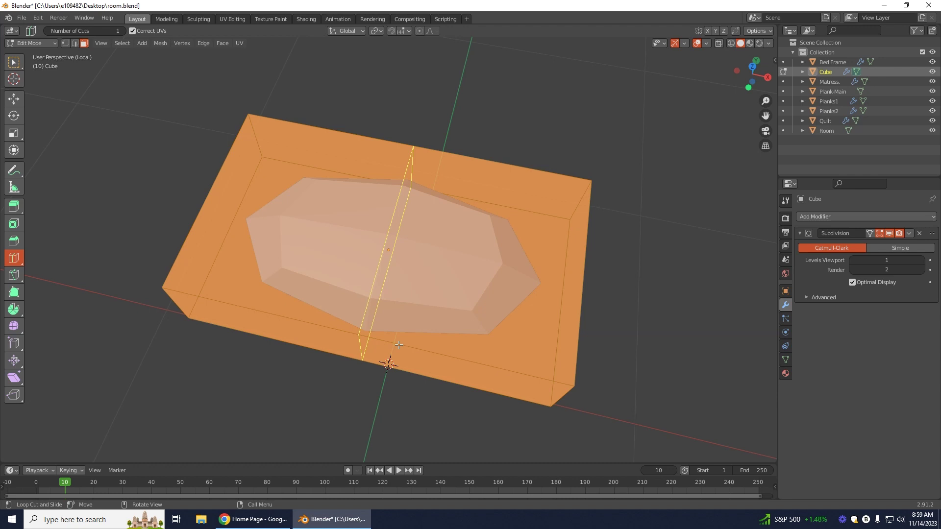
{"action": "left_click", "coordinate": [399, 345]}
{"action": "left_click", "coordinate": [377, 231]}
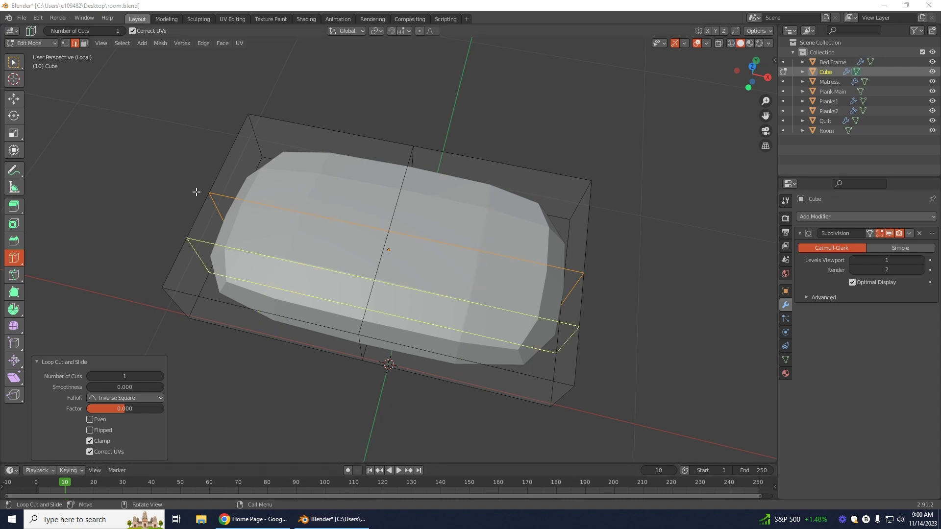
Select both upper edges of the pillow's lengthwise centre loop and scale them slightly inward along X
{"action": "left_click", "coordinate": [14, 133]}
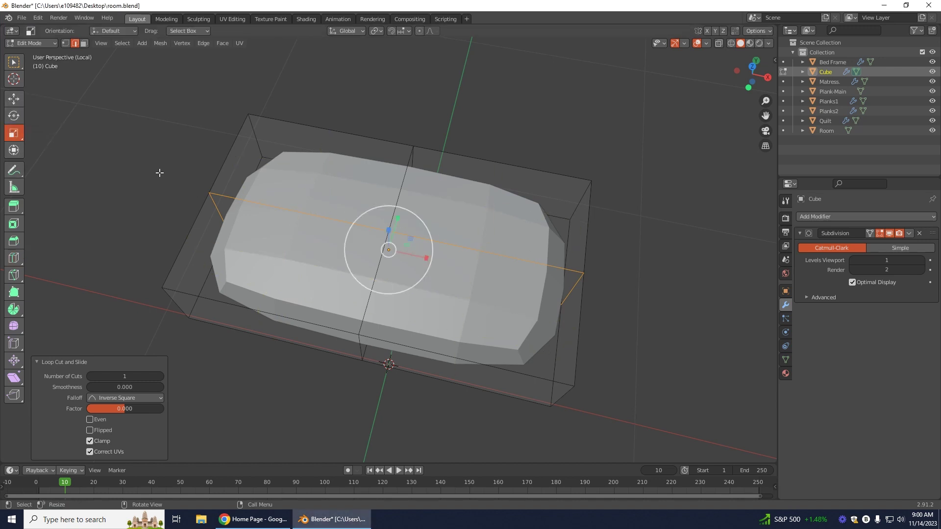
{"action": "left_click", "coordinate": [217, 194]}
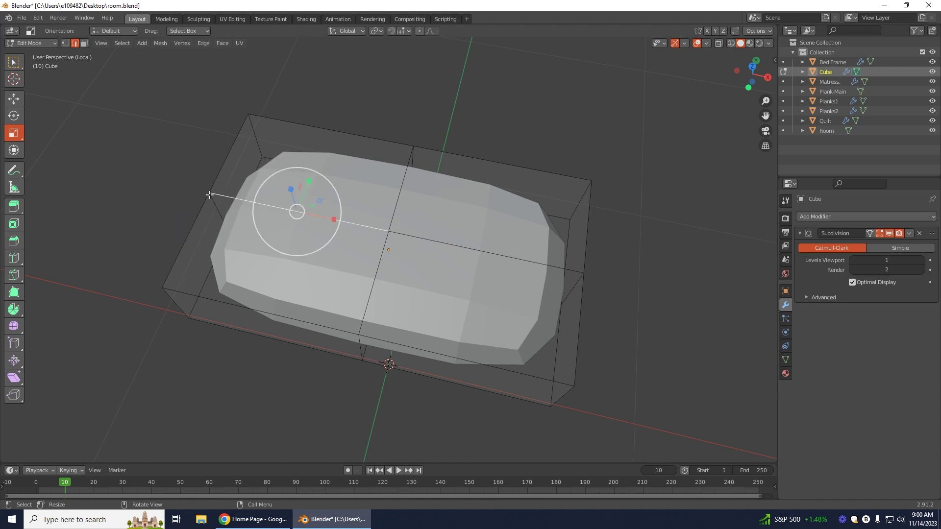
{"action": "mouse_move", "coordinate": [320, 216]}
{"action": "left_mouse_down"}
{"action": "mouse_move", "coordinate": [334, 219]}
{"action": "mouse_move", "coordinate": [326, 219]}
{"action": "left_mouse_up"}
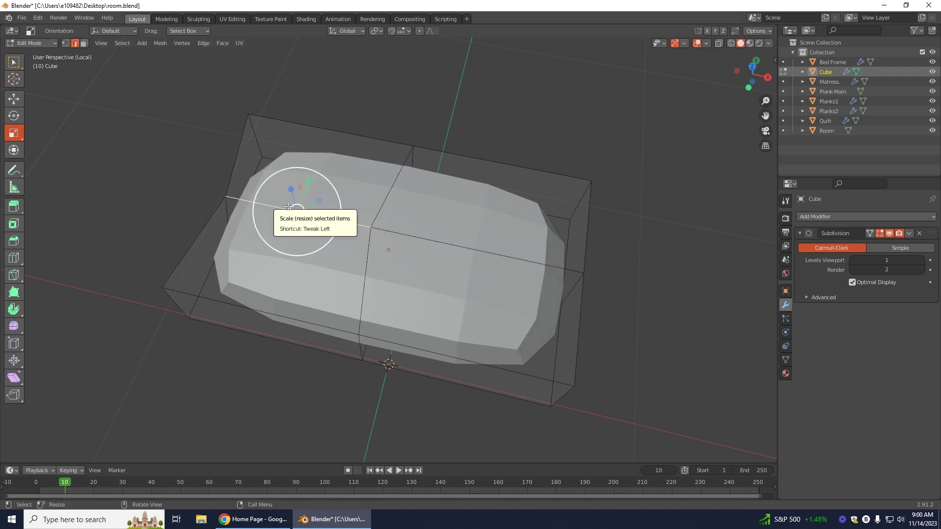
{"action": "key", "text": "ctrl+z"}
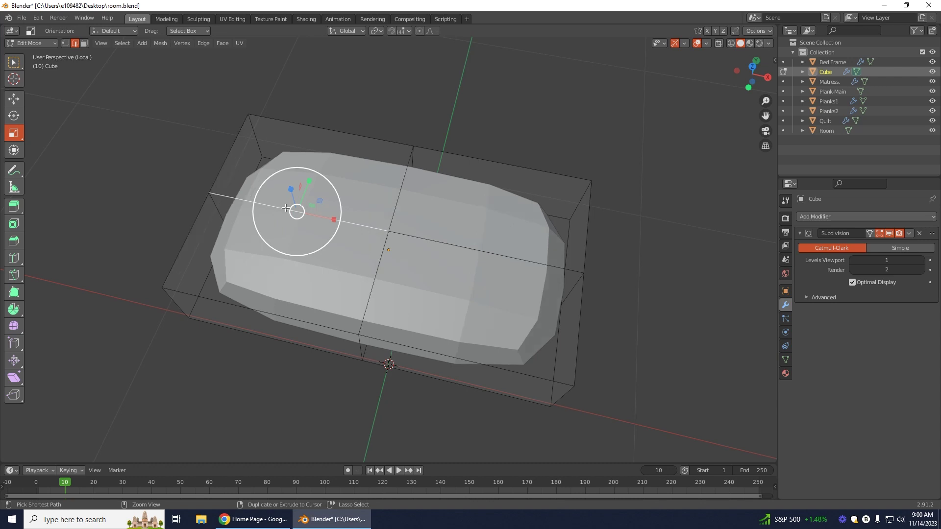
{"action": "left_click", "coordinate": [495, 256], "text": "shift"}
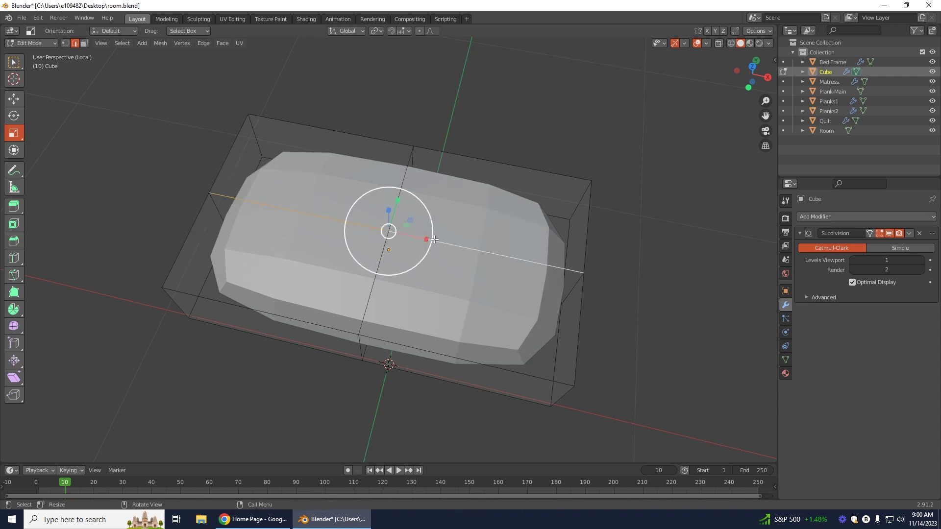
{"action": "mouse_move", "coordinate": [430, 241]}
{"action": "left_mouse_down"}
{"action": "mouse_move", "coordinate": [413, 241]}
{"action": "mouse_move", "coordinate": [422, 239]}
{"action": "left_mouse_up"}
Scale both upper edges of the pillow's crosswise centre loop to 1.171 along Y and return to Object Mode
{"action": "left_click", "coordinate": [403, 212]}
{"action": "left_click", "coordinate": [372, 296], "text": "shift"}
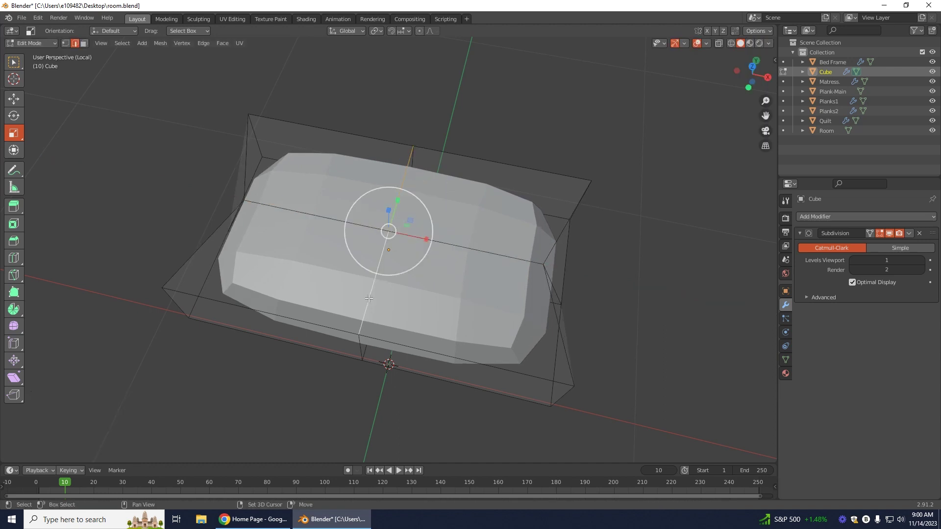
{"action": "left_click_drag", "start_coordinate": [397, 200], "coordinate": [399, 191]}
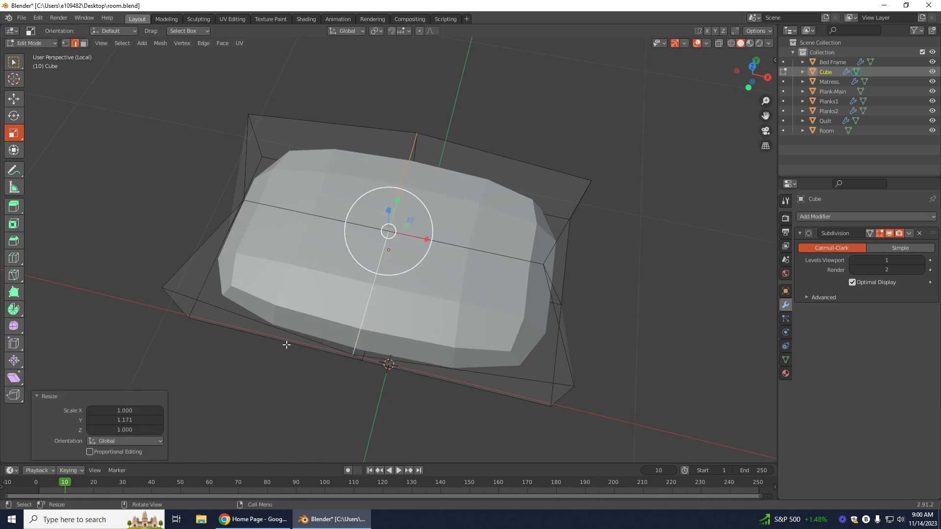
{"action": "middle_click_drag", "start_coordinate": [278, 390], "coordinate": [237, 240]}
{"action": "left_click", "coordinate": [54, 42]}
{"action": "left_click", "coordinate": [48, 52]}
Apply Shade Smooth to the pillow and set its Subdivision viewport level to 2
{"action": "middle_click_drag", "start_coordinate": [613, 157], "coordinate": [619, 283]}
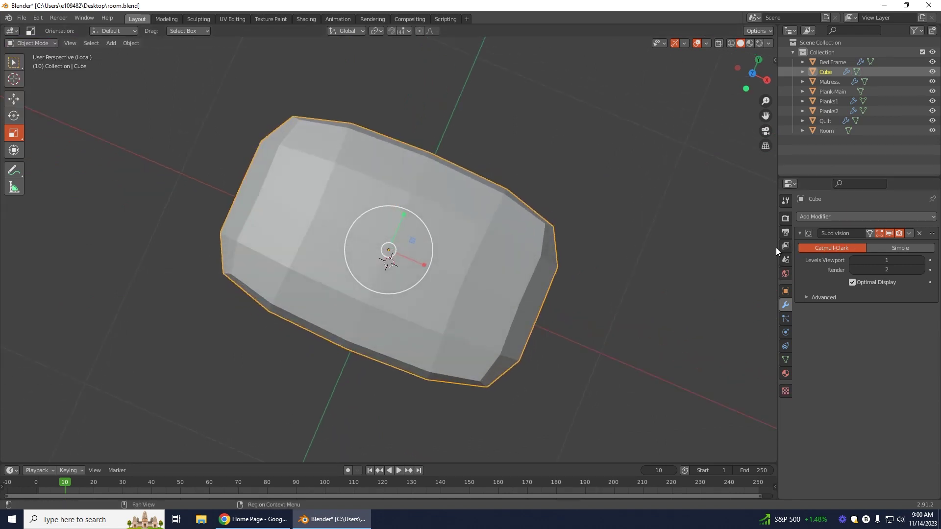
{"action": "right_click", "coordinate": [478, 261]}
{"action": "left_click", "coordinate": [465, 263]}
{"action": "middle_click_drag", "start_coordinate": [602, 314], "coordinate": [634, 294]}
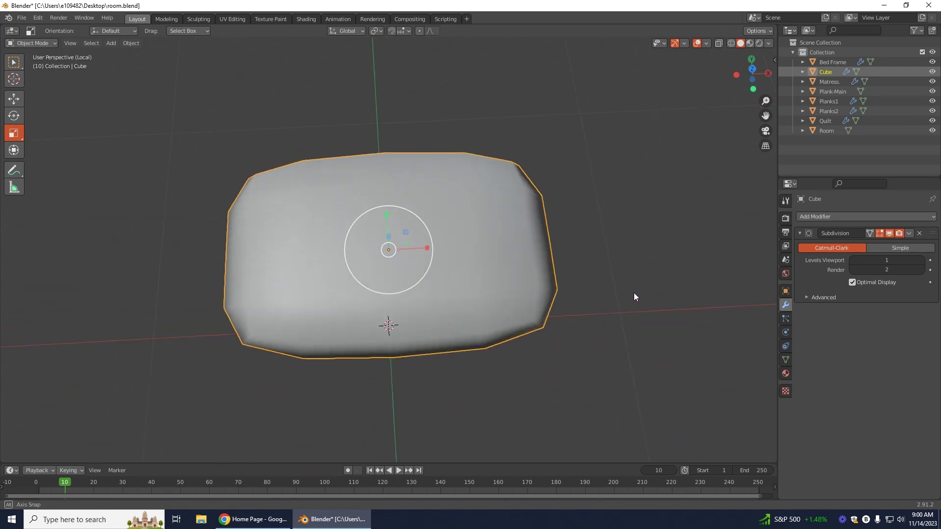
{"action": "left_click", "coordinate": [922, 260]}
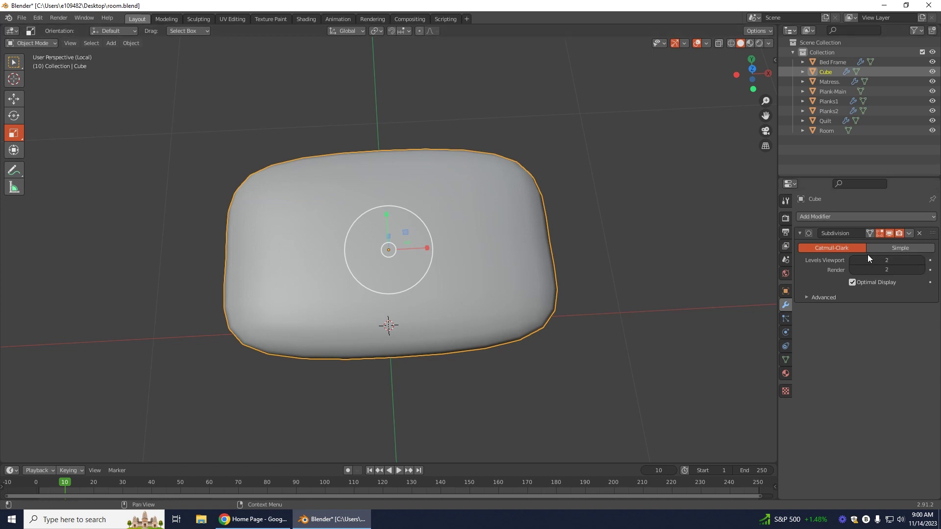
Thicken the pillow slightly along Z and exit local view to show the whole room
{"action": "middle_click_drag", "start_coordinate": [652, 313], "coordinate": [642, 260]}
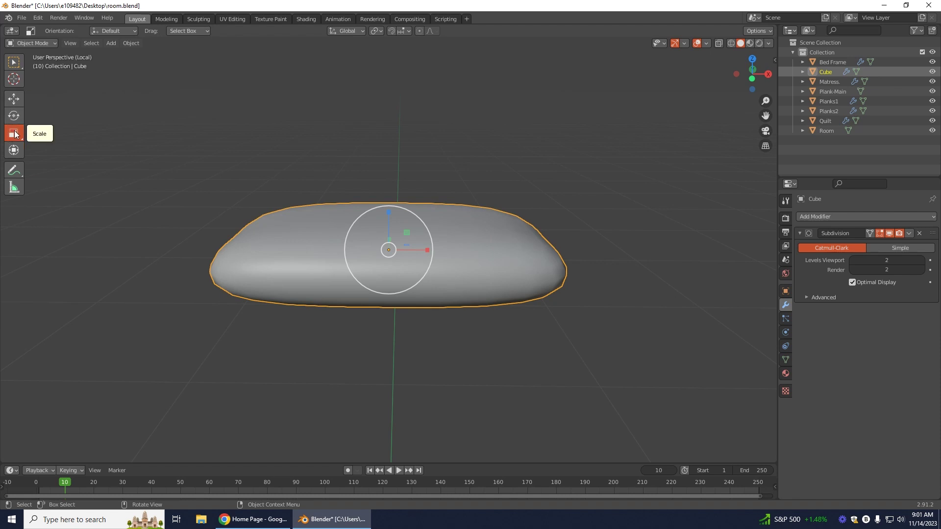
{"action": "left_click_drag", "start_coordinate": [387, 214], "coordinate": [387, 200]}
{"action": "middle_click_drag", "start_coordinate": [514, 458], "coordinate": [511, 446]}
{"action": "key", "text": "KP_Divide"}
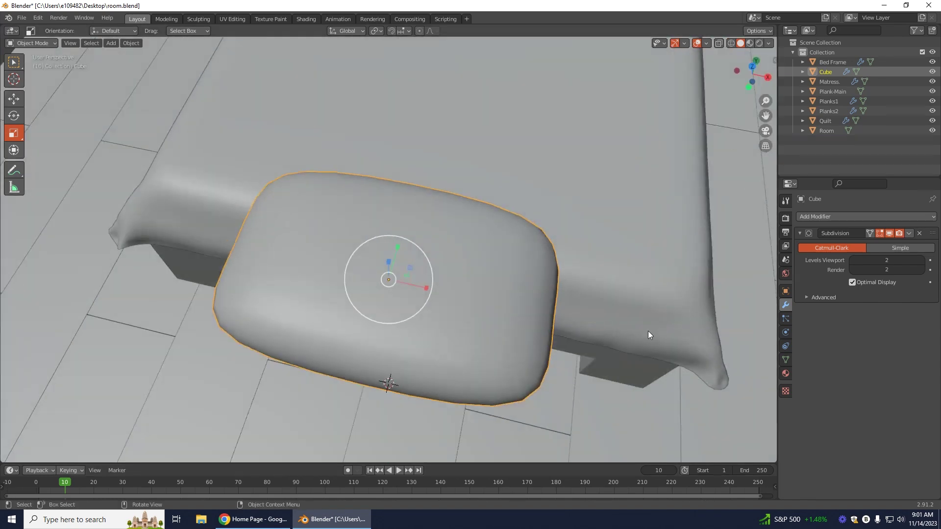
Move the pillow along Y to the head of the bed in two moves of about 0.92 m and 0.89 m
{"action": "scroll", "coordinate": [417, 230], "scroll_direction": "down", "scroll_amount": 2}
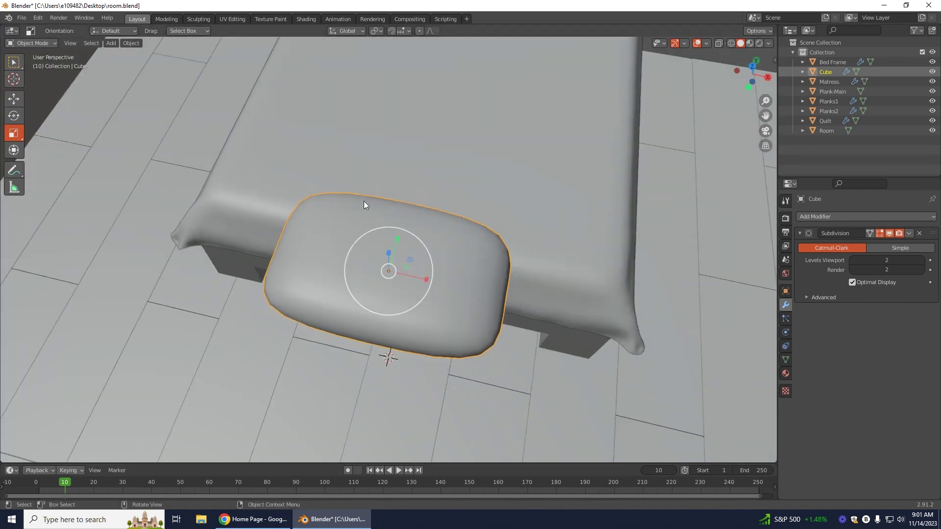
{"action": "left_click", "coordinate": [14, 98]}
{"action": "left_click_drag", "start_coordinate": [397, 240], "coordinate": [449, 64]}
{"action": "middle_click_drag", "start_coordinate": [458, 243], "coordinate": [495, 225]}
{"action": "middle_click_drag", "start_coordinate": [658, 172], "coordinate": [701, 410]}
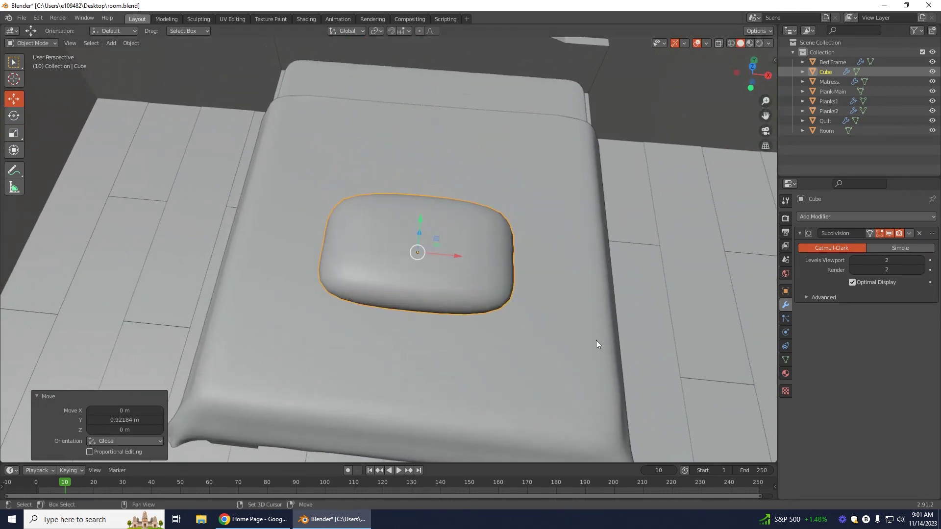
{"action": "left_click_drag", "start_coordinate": [422, 220], "coordinate": [435, 68]}
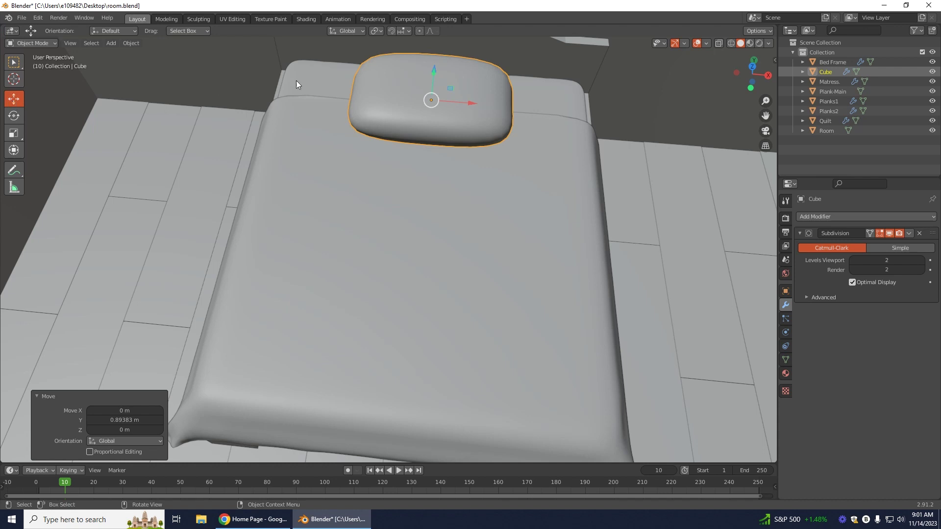
Move the pillow along X onto one side of the bed's head, finishing with a nudge of about -0.028 m
{"action": "left_click_drag", "start_coordinate": [480, 107], "coordinate": [398, 98]}
{"action": "middle_click_drag", "start_coordinate": [610, 240], "coordinate": [319, 78]}
{"action": "left_click_drag", "start_coordinate": [359, 128], "coordinate": [348, 129]}
{"action": "middle_click_drag", "start_coordinate": [618, 141], "coordinate": [626, 195]}
{"action": "middle_click_drag", "start_coordinate": [441, 402], "coordinate": [544, 401]}
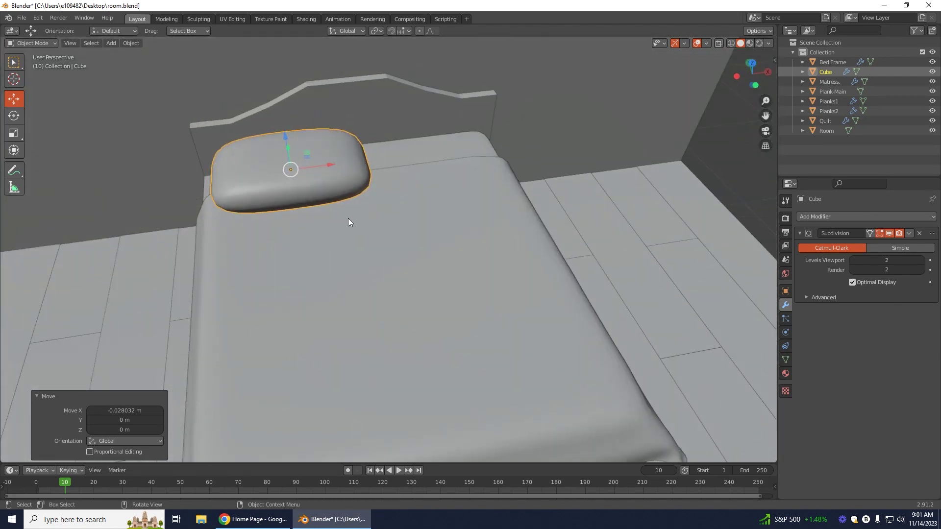
Duplicate the pillow and place the copy beside it, about 0.83 m away along X
{"action": "key", "text": "shift+d"}
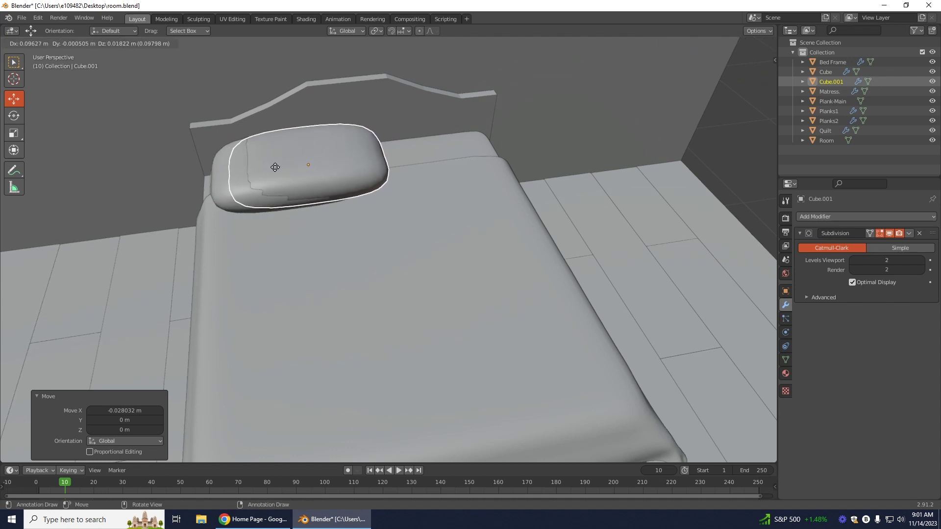
{"action": "key", "text": "y"}
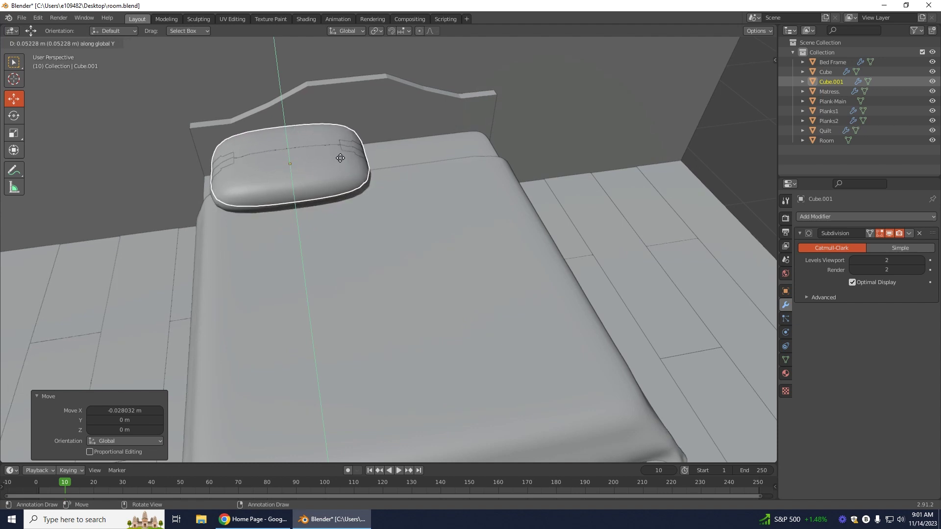
{"action": "key", "text": "x"}
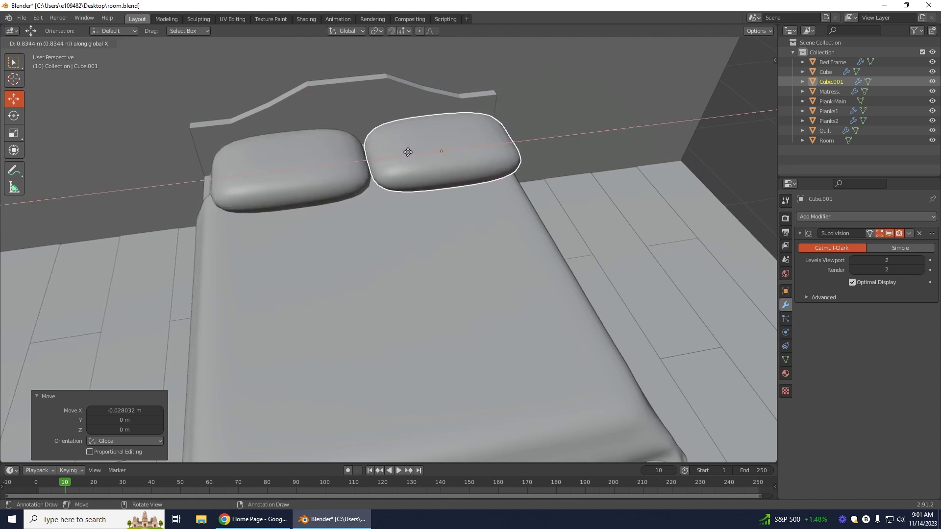
{"action": "left_click", "coordinate": [408, 152]}
Select both pillows, step the timeline back to frame 0 and return it to frame 10
{"action": "left_click", "coordinate": [316, 172]}
{"action": "key", "text": "Left"}
{"action": "key", "text": "Left"}
{"action": "key", "text": "Left"}
{"action": "key", "text": "Left"}
{"action": "key", "text": "Left"}
{"action": "key", "text": "Left"}
{"action": "key", "text": "Left"}
{"action": "key", "text": "Left"}
{"action": "key", "text": "Left"}
{"action": "key", "text": "Left"}
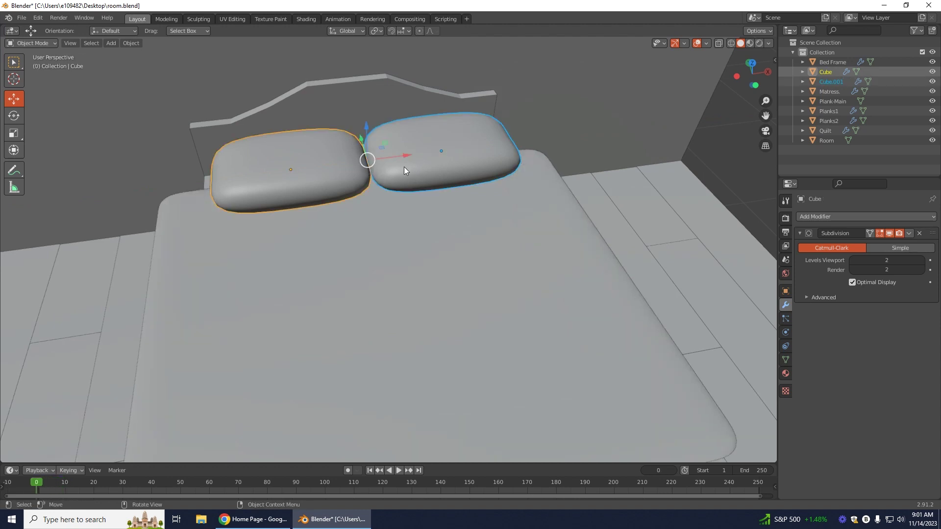
{"action": "key", "text": "Right"}
{"action": "key", "text": "Right"}
{"action": "key", "text": "Right"}
{"action": "key", "text": "Right"}
{"action": "key", "text": "Right"}
{"action": "key", "text": "Right"}
{"action": "key", "text": "Right"}
{"action": "key", "text": "Right"}
{"action": "key", "text": "Right"}
{"action": "key", "text": "Right"}
Centre both pillows on the bed along X, then shift the duplicated pillow about 0.024 m along X
{"action": "left_click", "coordinate": [405, 167]}
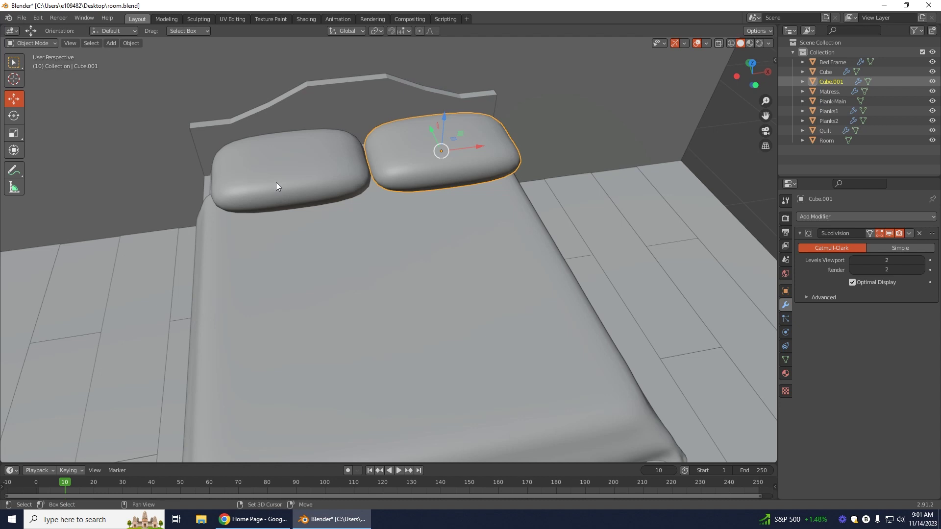
{"action": "left_click", "coordinate": [276, 183], "text": "shift"}
{"action": "left_click_drag", "start_coordinate": [404, 154], "coordinate": [394, 154]}
{"action": "left_click", "coordinate": [393, 155]}
{"action": "middle_click_drag", "start_coordinate": [694, 352], "coordinate": [642, 363]}
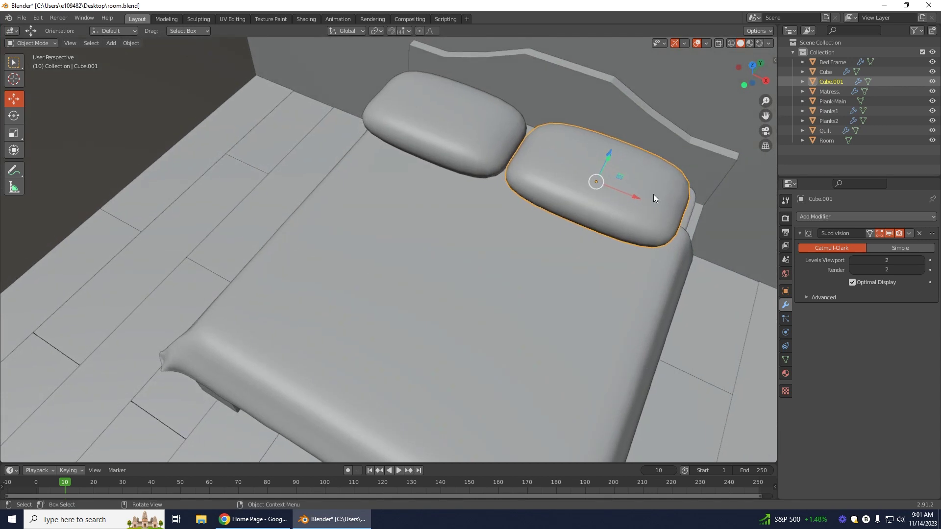
{"action": "left_click_drag", "start_coordinate": [636, 198], "coordinate": [639, 199]}
Lower both pillows onto the bed and move them about 0.19 m along Y towards the headboard
{"action": "middle_click_drag", "start_coordinate": [751, 359], "coordinate": [693, 392]}
{"action": "middle_click_drag", "start_coordinate": [628, 416], "coordinate": [391, 282]}
{"action": "middle_click_drag", "start_coordinate": [538, 433], "coordinate": [479, 377]}
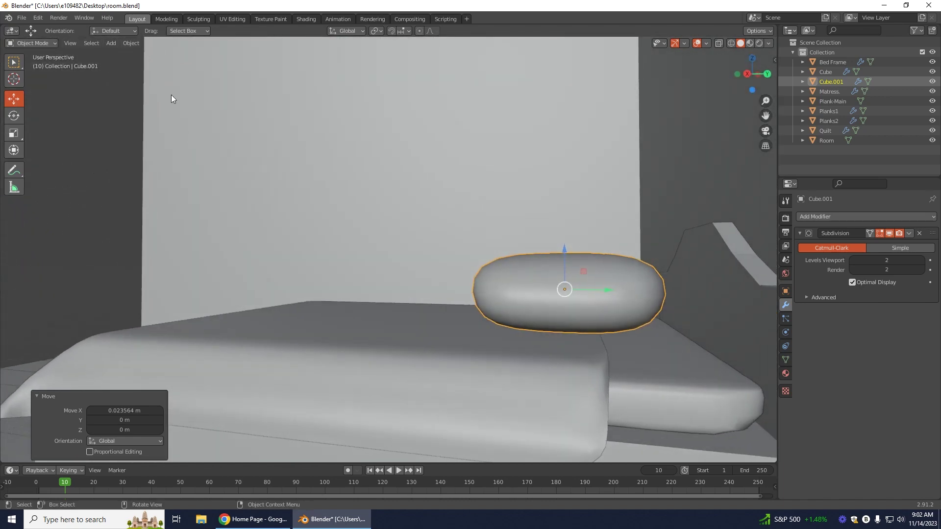
{"action": "middle_click_drag", "start_coordinate": [460, 423], "coordinate": [539, 220]}
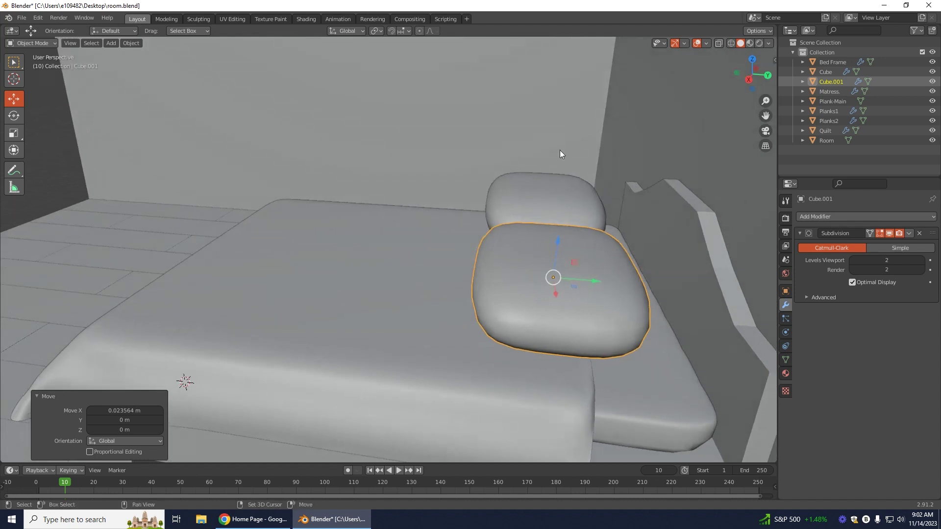
{"action": "left_click", "coordinate": [544, 203], "text": "shift"}
{"action": "middle_click_drag", "start_coordinate": [466, 316], "coordinate": [634, 188]}
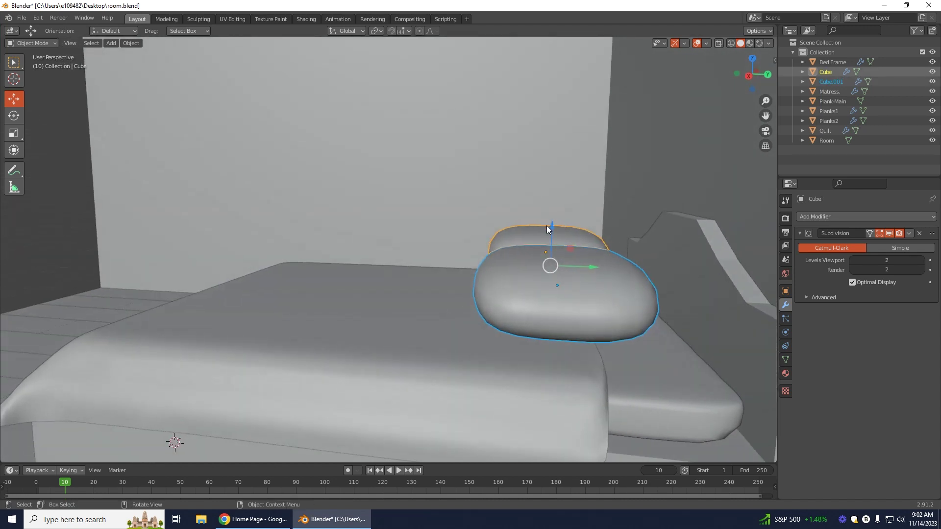
{"action": "left_click_drag", "start_coordinate": [552, 225], "coordinate": [551, 250]}
{"action": "left_click_drag", "start_coordinate": [595, 290], "coordinate": [643, 289]}
{"action": "middle_click_drag", "start_coordinate": [630, 380], "coordinate": [606, 373]}
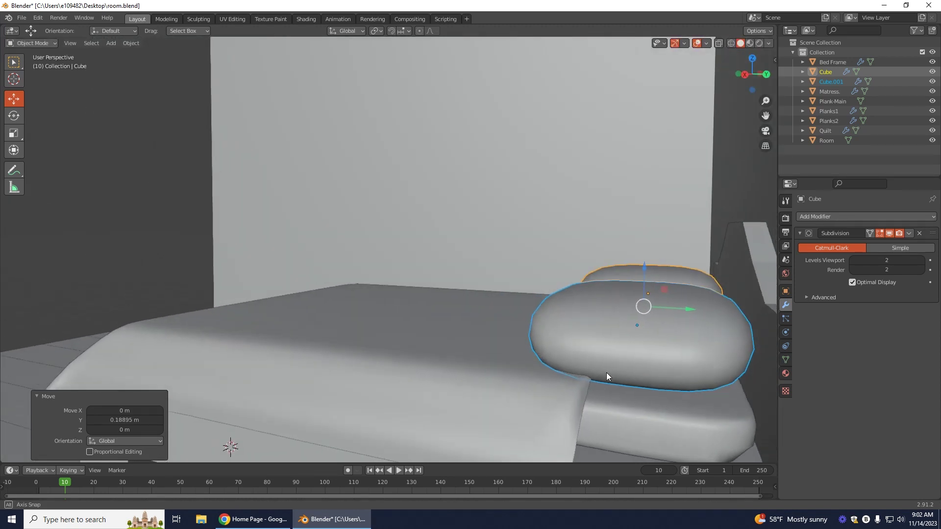
{"action": "middle_click_drag", "start_coordinate": [702, 410], "coordinate": [653, 375]}
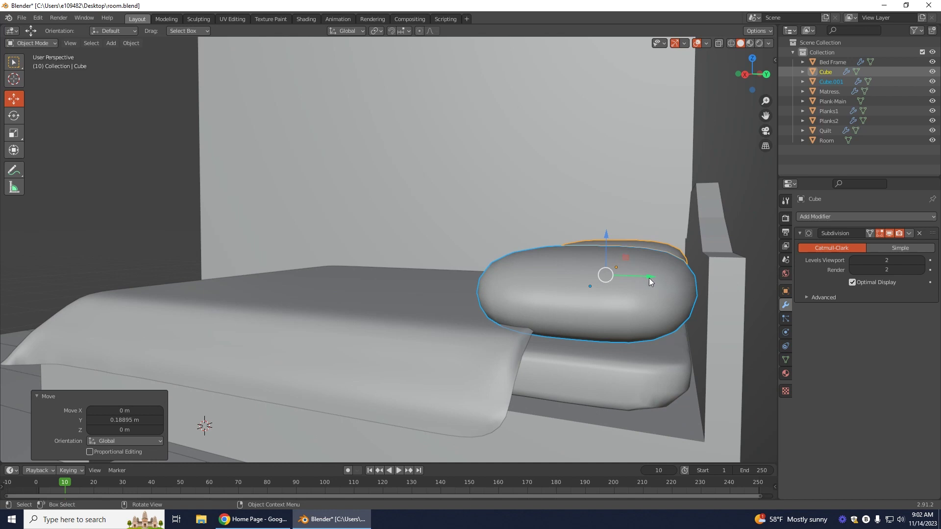
{"action": "left_click_drag", "start_coordinate": [649, 276], "coordinate": [651, 277]}
Nudge the original pillow slightly along X towards the duplicated one to narrow the gap between them
{"action": "middle_click_drag", "start_coordinate": [467, 389], "coordinate": [586, 393]}
{"action": "middle_click_drag", "start_coordinate": [513, 398], "coordinate": [698, 370], "text": "shift"}
{"action": "middle_click_drag", "start_coordinate": [198, 352], "coordinate": [507, 418]}
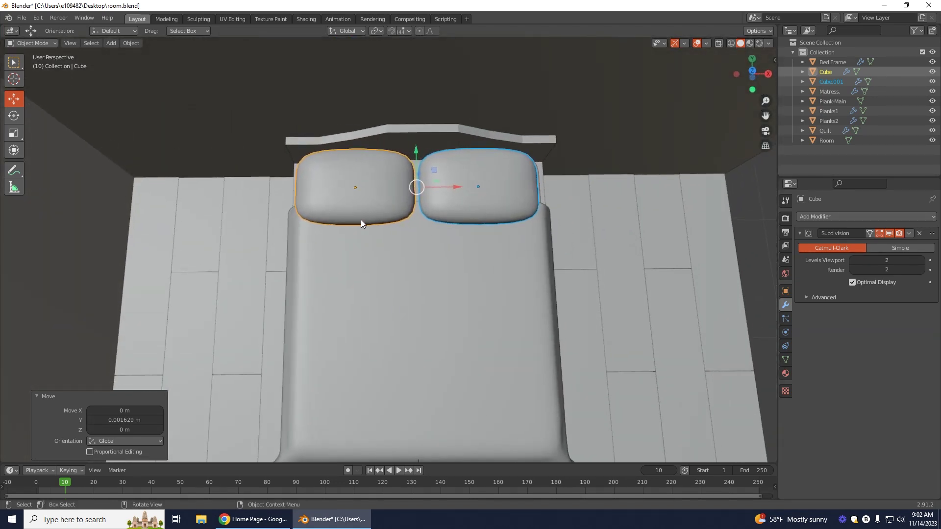
{"action": "left_click", "coordinate": [411, 234]}
{"action": "left_click", "coordinate": [348, 174]}
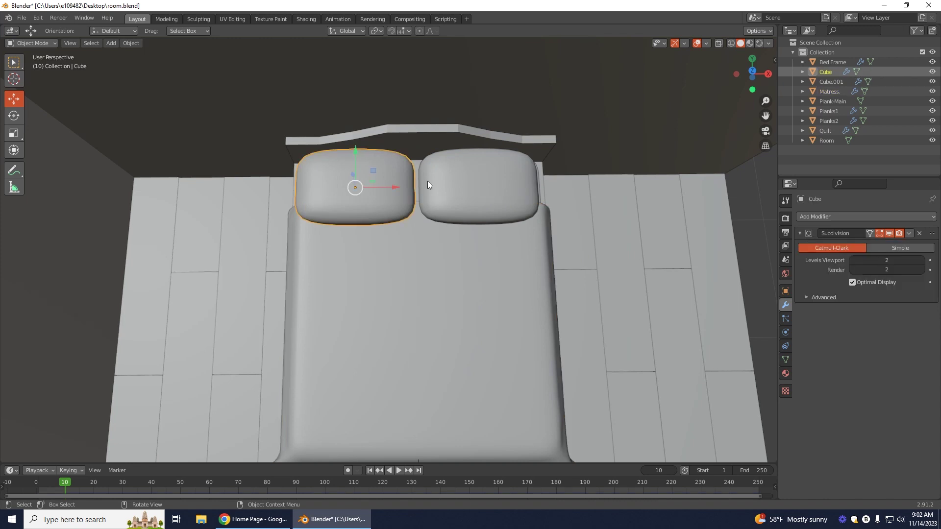
{"action": "left_click_drag", "start_coordinate": [397, 192], "coordinate": [399, 192]}
{"action": "left_click", "coordinate": [622, 364]}
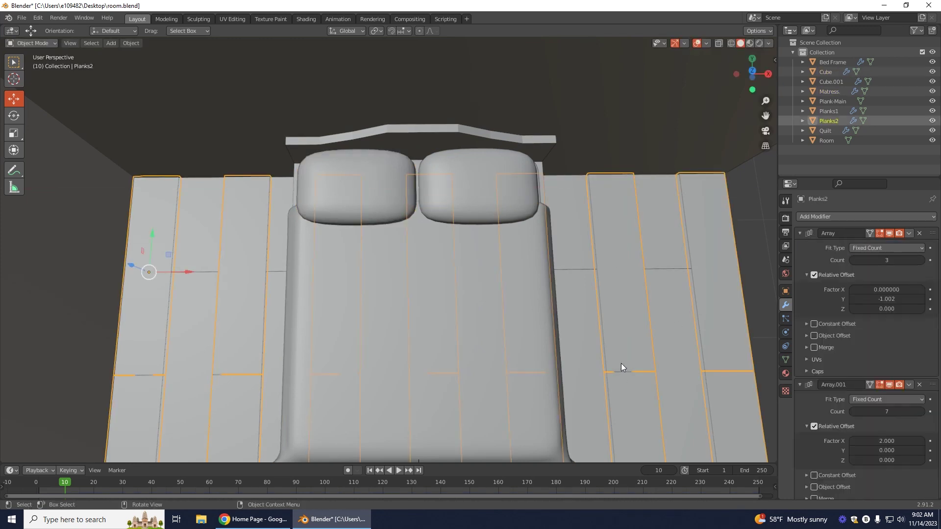
{"action": "left_click", "coordinate": [563, 129]}
Rotate both pillows together by 37.6° about the global X axis so they lean towards the headboard
{"action": "scroll", "coordinate": [536, 317], "scroll_direction": "down", "scroll_amount": 6}
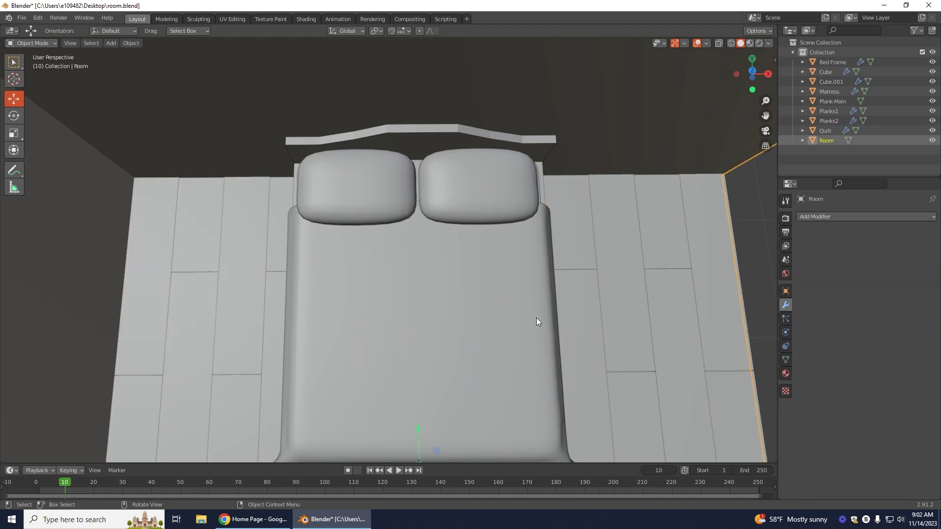
{"action": "middle_click_drag", "start_coordinate": [572, 389], "coordinate": [458, 316]}
{"action": "middle_click_drag", "start_coordinate": [511, 327], "coordinate": [498, 281]}
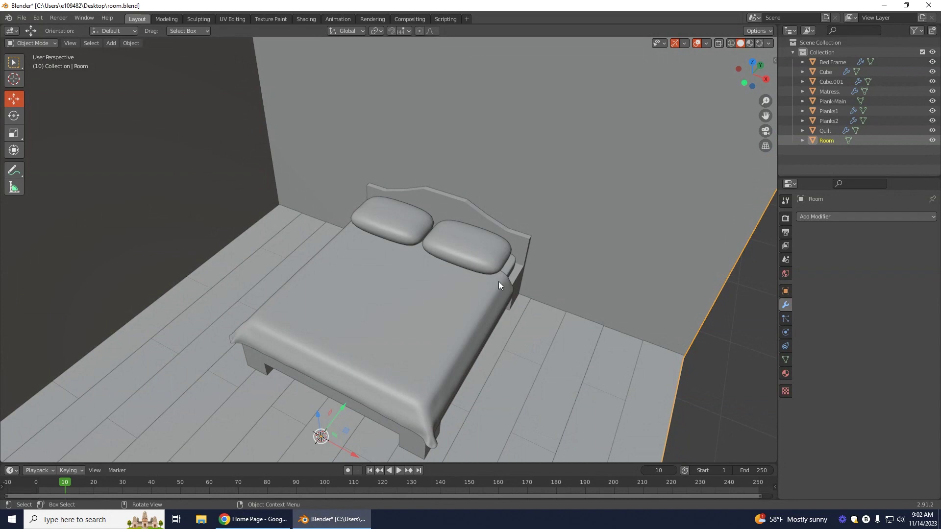
{"action": "left_click", "coordinate": [389, 225]}
{"action": "middle_click_drag", "start_coordinate": [533, 384], "coordinate": [509, 372]}
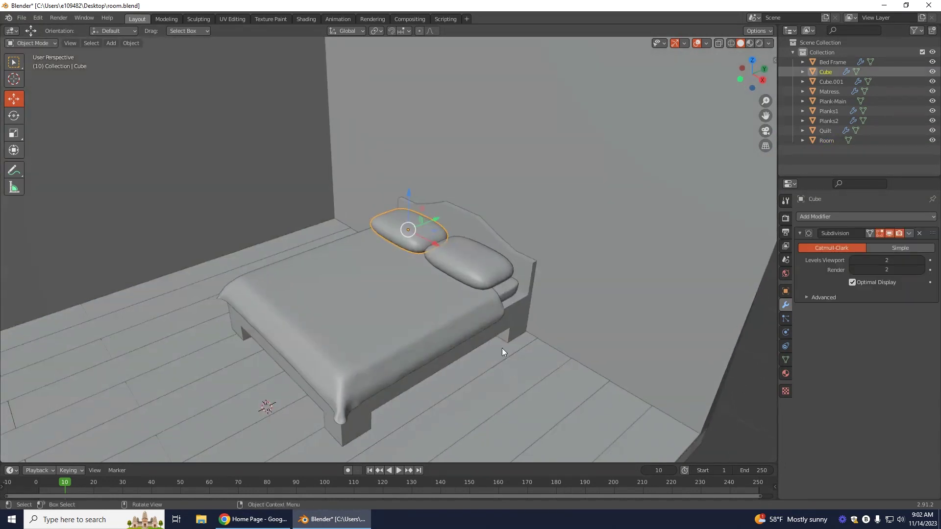
{"action": "left_click", "coordinate": [487, 271], "text": "shift"}
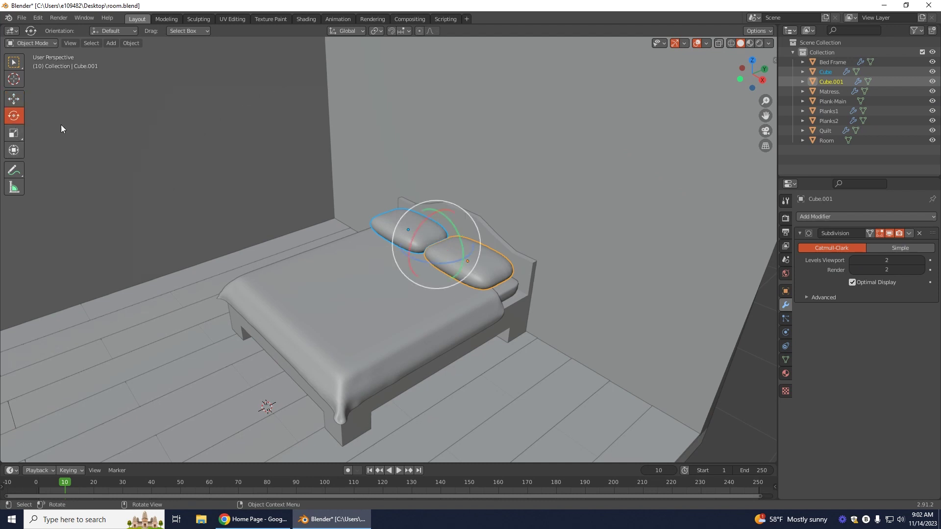
{"action": "left_click_drag", "start_coordinate": [445, 211], "coordinate": [428, 228]}
Raise both tilted pillows about 0.06 m along Z
{"action": "middle_click_drag", "start_coordinate": [460, 425], "coordinate": [429, 382]}
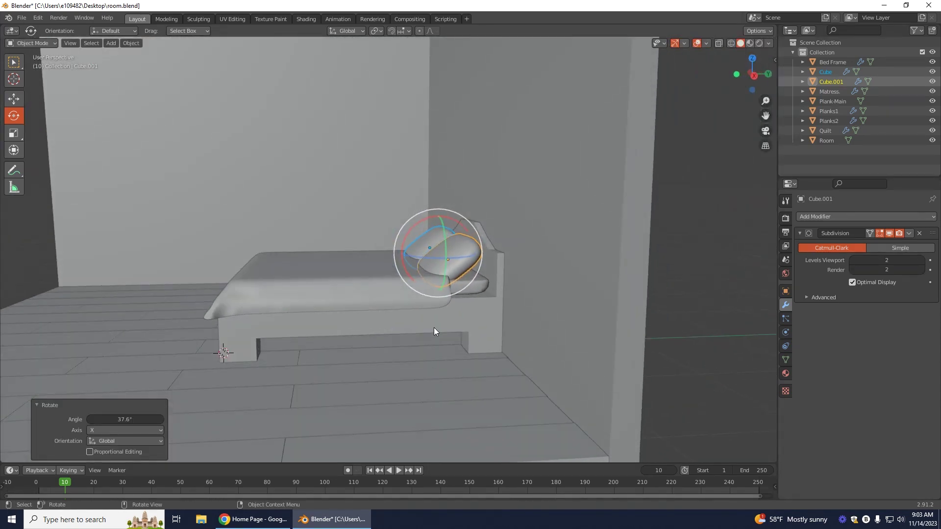
{"action": "scroll", "coordinate": [435, 329], "scroll_direction": "down", "scroll_amount": 1}
{"action": "scroll", "coordinate": [434, 336], "scroll_direction": "up", "scroll_amount": 4}
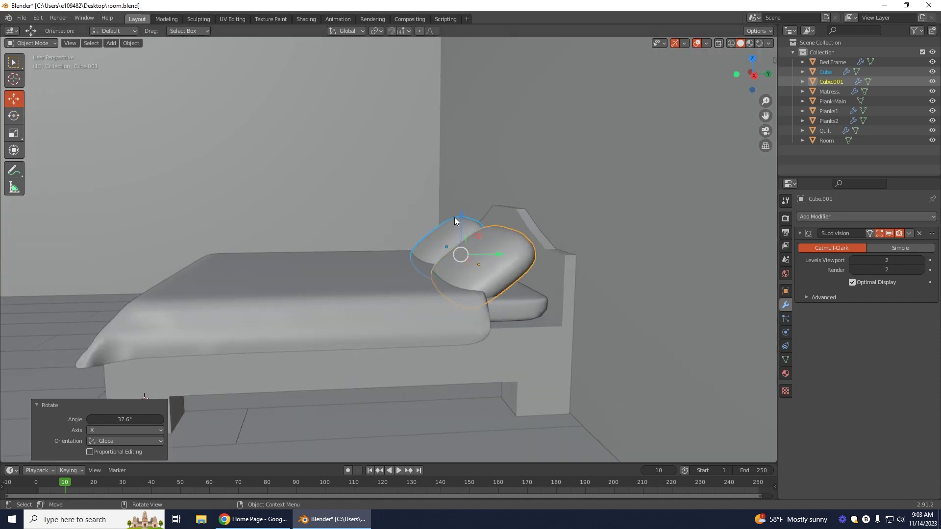
{"action": "left_click_drag", "start_coordinate": [460, 214], "coordinate": [459, 203]}
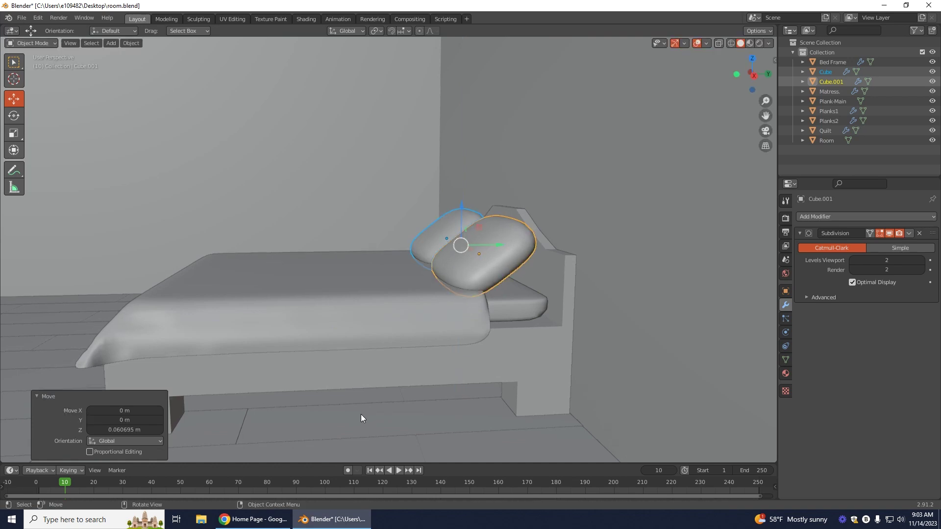
Duplicate the original pillow and place the copy about 0.52 m along X, 0.14 m along Y and 0.23 m along Z from it
{"action": "middle_click_drag", "start_coordinate": [361, 423], "coordinate": [469, 461]}
{"action": "left_click", "coordinate": [554, 261]}
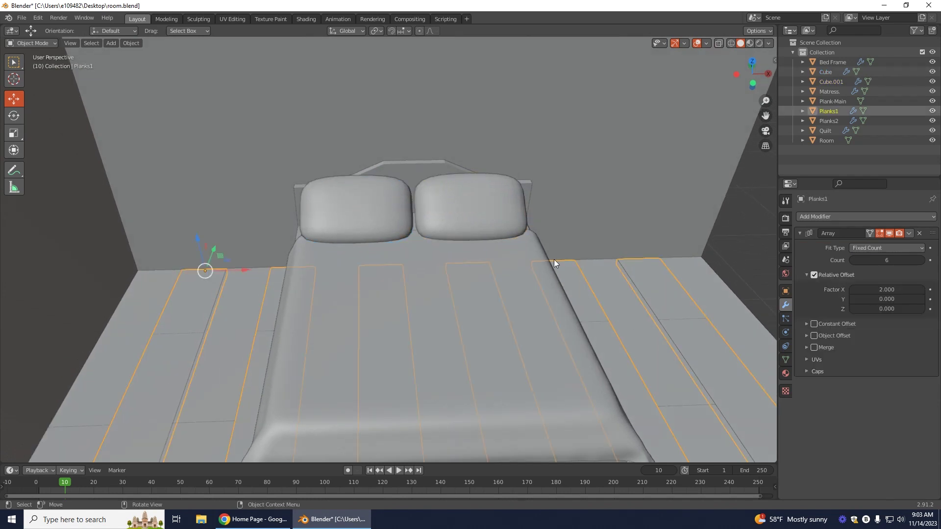
{"action": "left_click", "coordinate": [363, 212]}
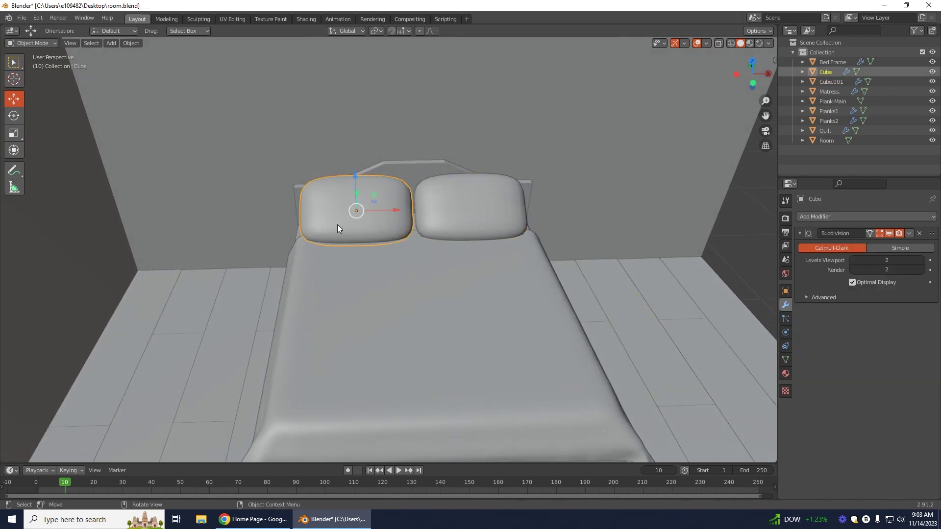
{"action": "key", "text": "shift+d"}
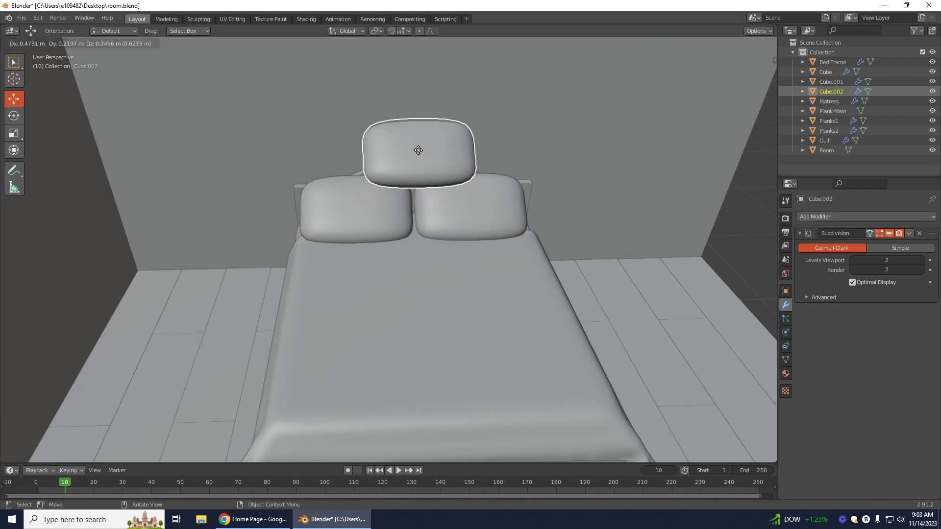
{"action": "left_click", "coordinate": [425, 172]}
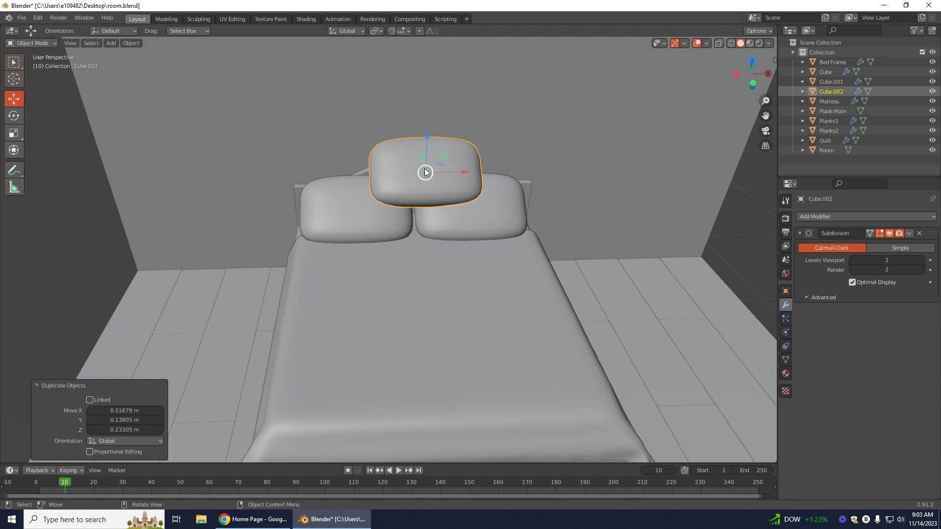
Shrink the third pillow into a small square cushion and position it in front of the two large pillows
{"action": "middle_click_drag", "start_coordinate": [630, 366], "coordinate": [471, 191]}
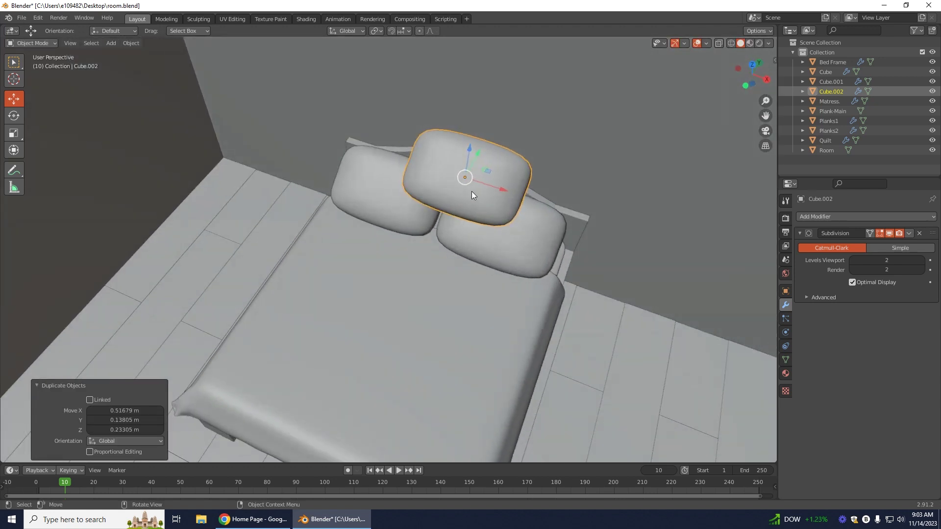
{"action": "middle_click_drag", "start_coordinate": [612, 406], "coordinate": [550, 363]}
{"action": "left_click_drag", "start_coordinate": [527, 222], "coordinate": [454, 248]}
{"action": "left_click_drag", "start_coordinate": [414, 210], "coordinate": [407, 236]}
{"action": "middle_click_drag", "start_coordinate": [408, 236], "coordinate": [401, 216]}
{"action": "left_click_drag", "start_coordinate": [459, 245], "coordinate": [478, 254]}
Rotate the small cushion by -44.9° about the view's Z axis into a diamond orientation
{"action": "key", "text": "shift+space"}
{"action": "key", "text": "r"}
{"action": "middle_click_drag", "start_coordinate": [478, 254], "coordinate": [442, 231]}
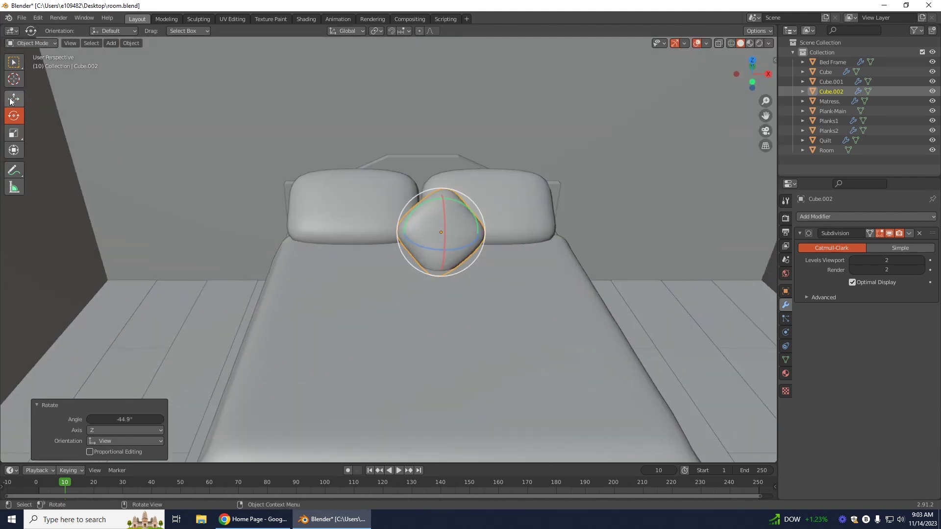
Fine-tune the small cushion's scale and move it against the gap between the two large pillows
{"action": "key", "text": "shift+space"}
{"action": "key", "text": "s"}
{"action": "left_click_drag", "start_coordinate": [433, 188], "coordinate": [432, 192]}
{"action": "middle_click_drag", "start_coordinate": [432, 192], "coordinate": [399, 249]}
{"action": "key", "text": "shift+space"}
{"action": "key", "text": "g"}
{"action": "left_click_drag", "start_coordinate": [398, 249], "coordinate": [417, 245]}
{"action": "left_click", "coordinate": [592, 392]}
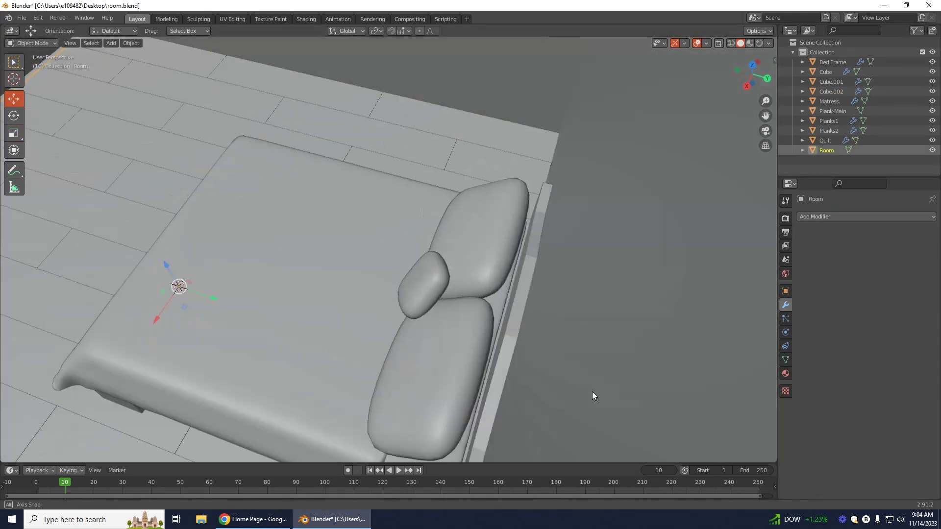